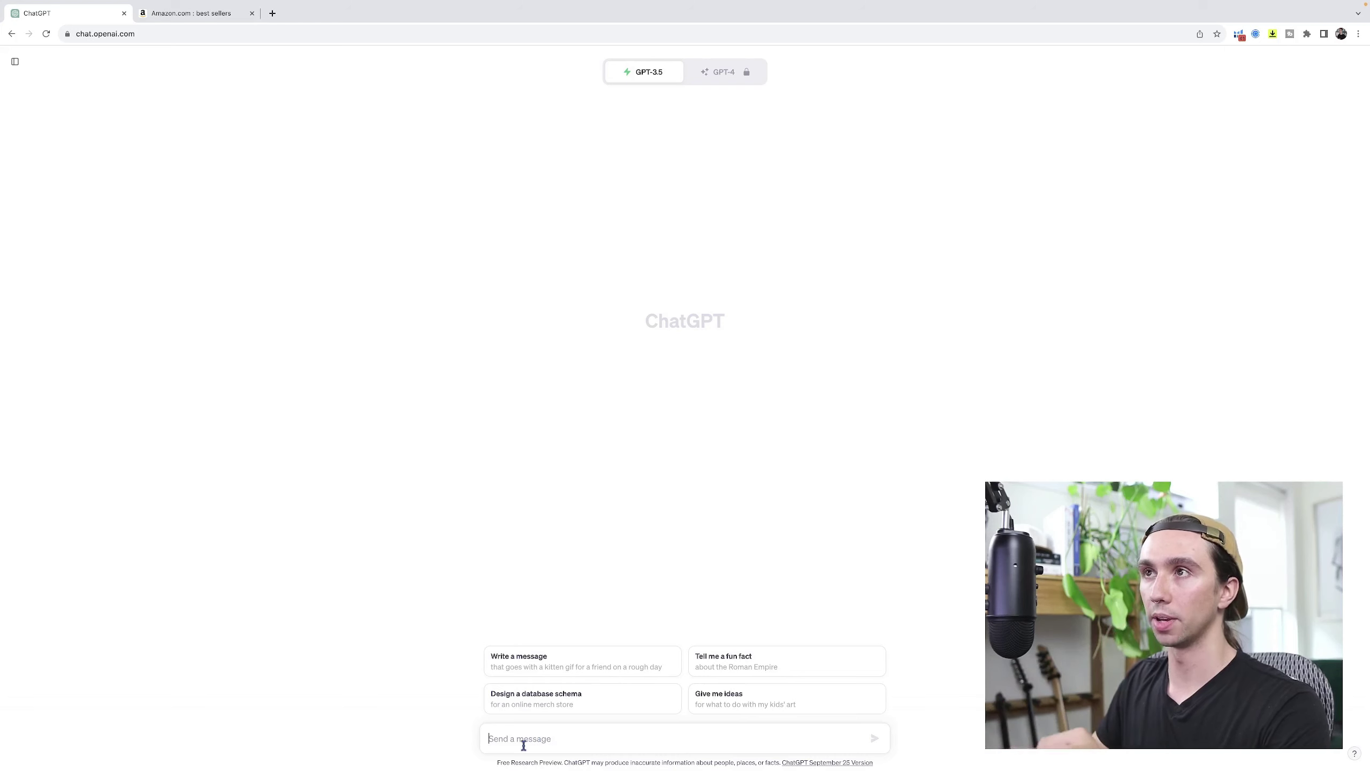
# Ask ChatGPT for brand ideas for an enthusiast customer, correcting 'enthuiast' to 'enthusiast' before sending
pyautogui.write('im')
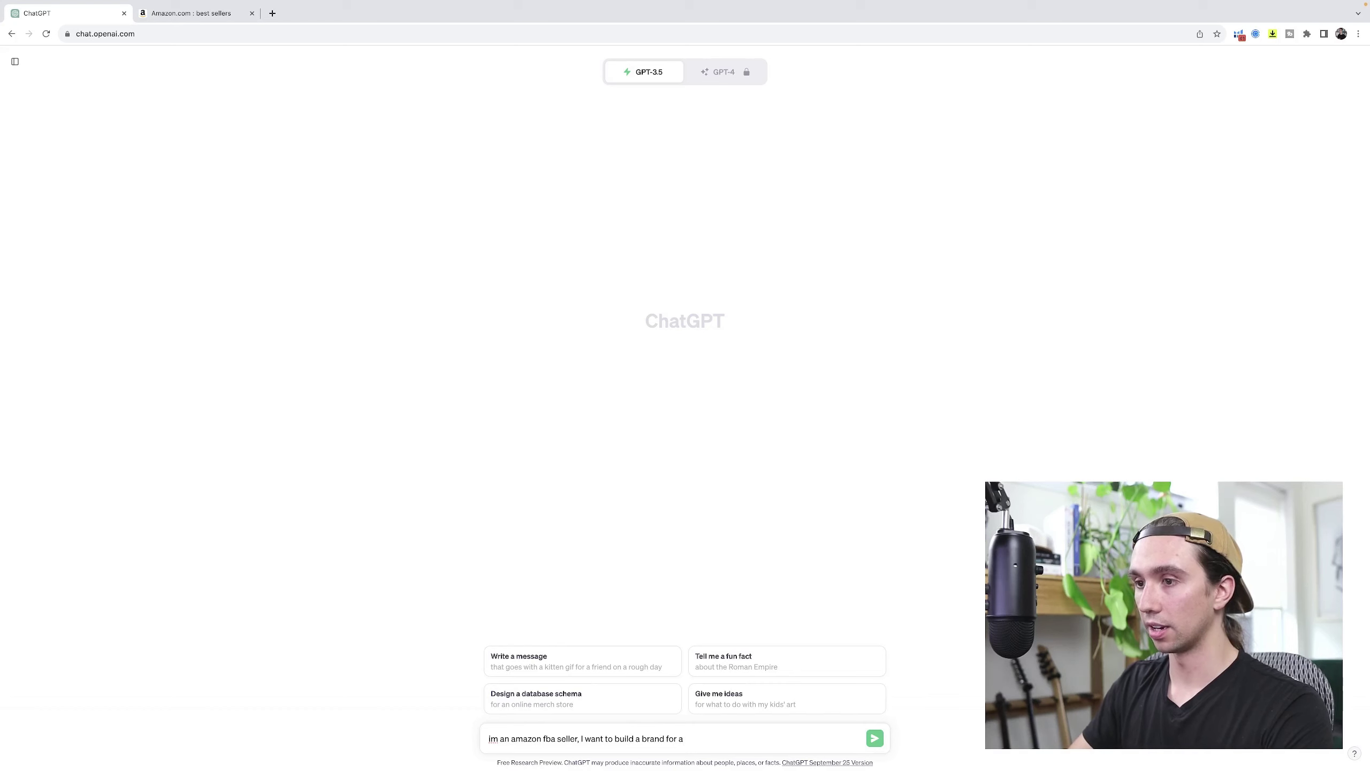
pyautogui.write('iast customer')
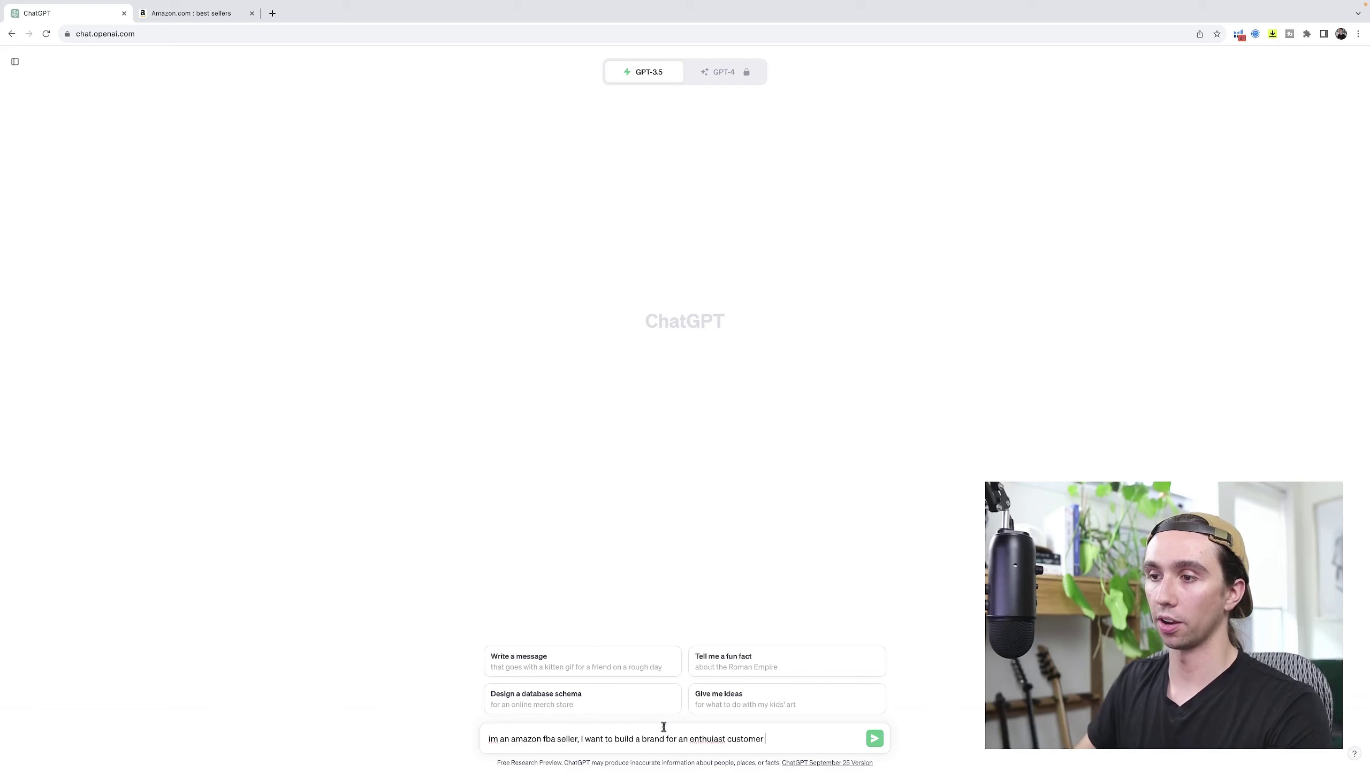
pyautogui.rightClick(709, 738)
pyautogui.click(739, 559)
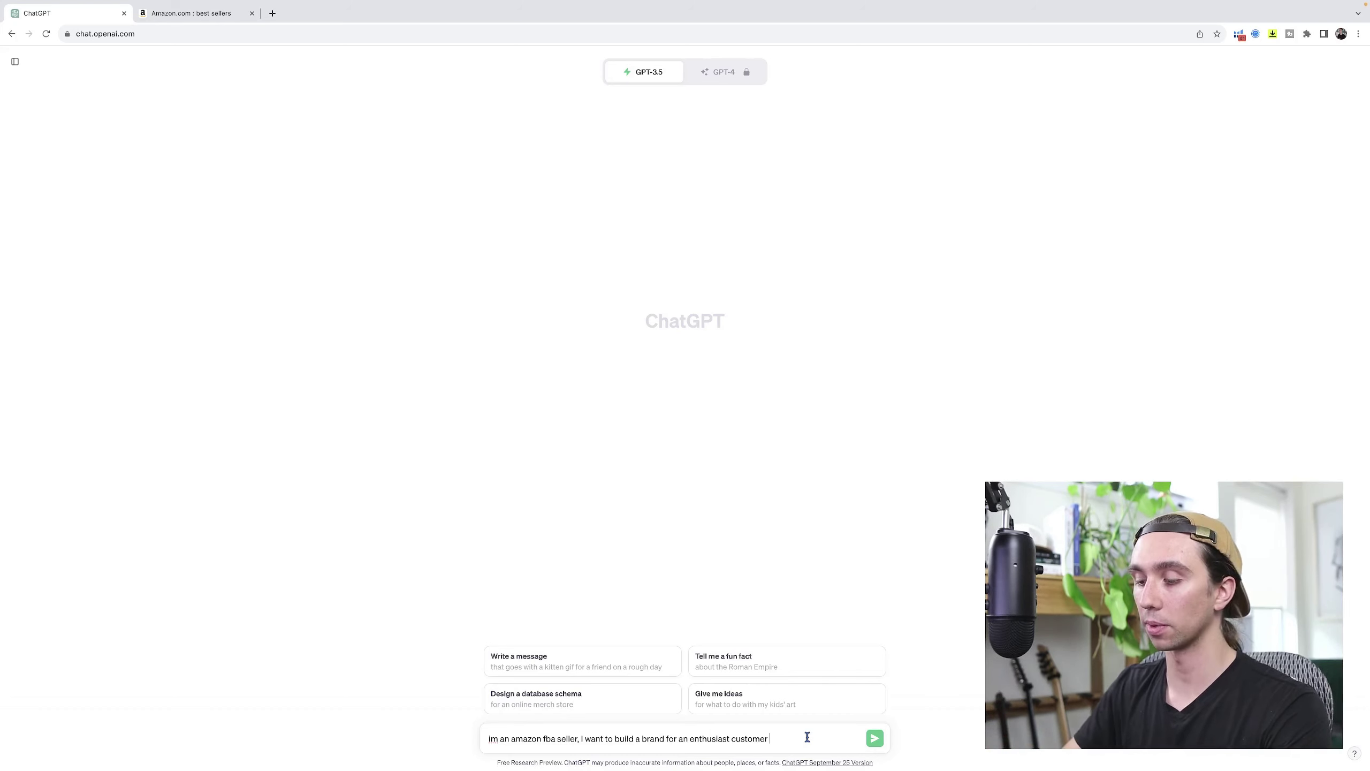
pyautogui.write('can you give me a l')
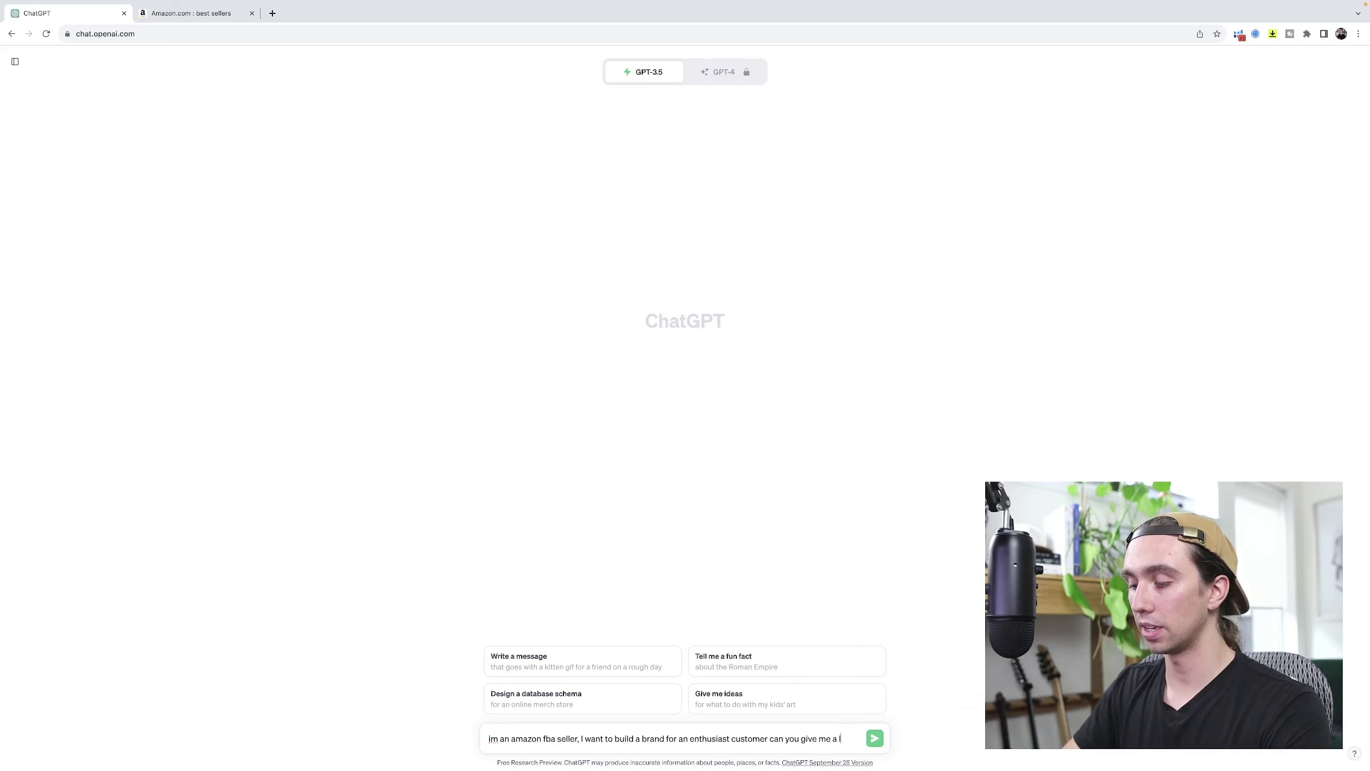
pyautogui.write(' ideas?')
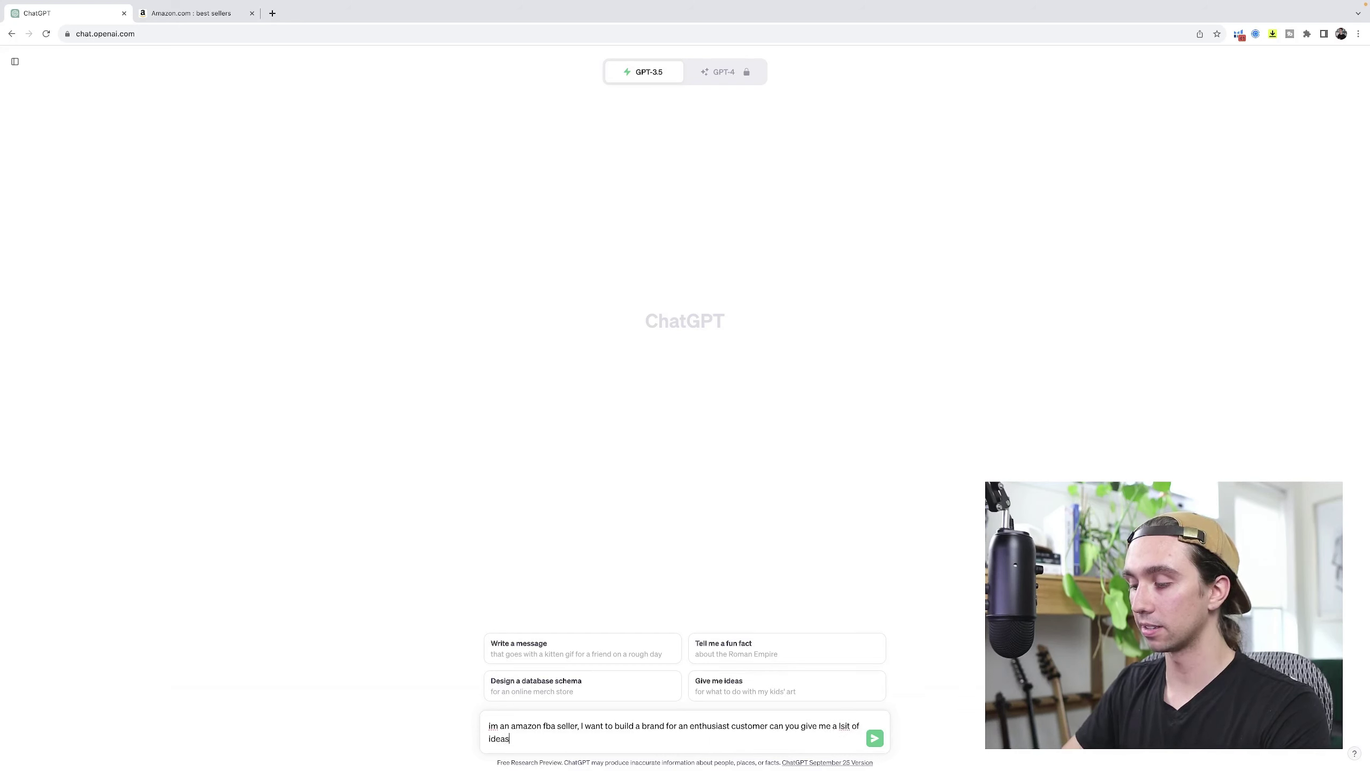
pyautogui.press('Return')
pyautogui.rightClick(811, 739)
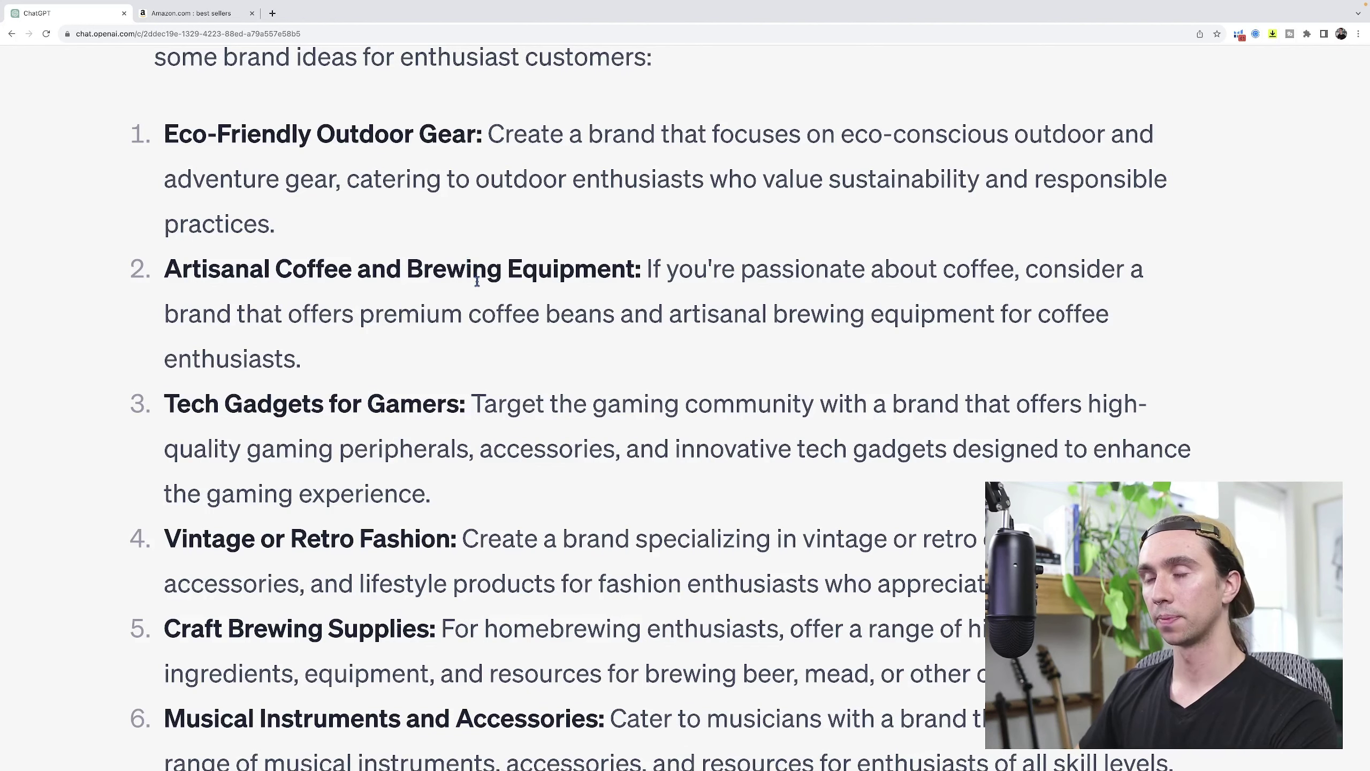
# Review the brand ideas, select 'Craft Brewing Supplies', and start a follow-up asking for specific products
pyautogui.scroll(-3, 477, 281)
pyautogui.scroll(-3, 446, 331)
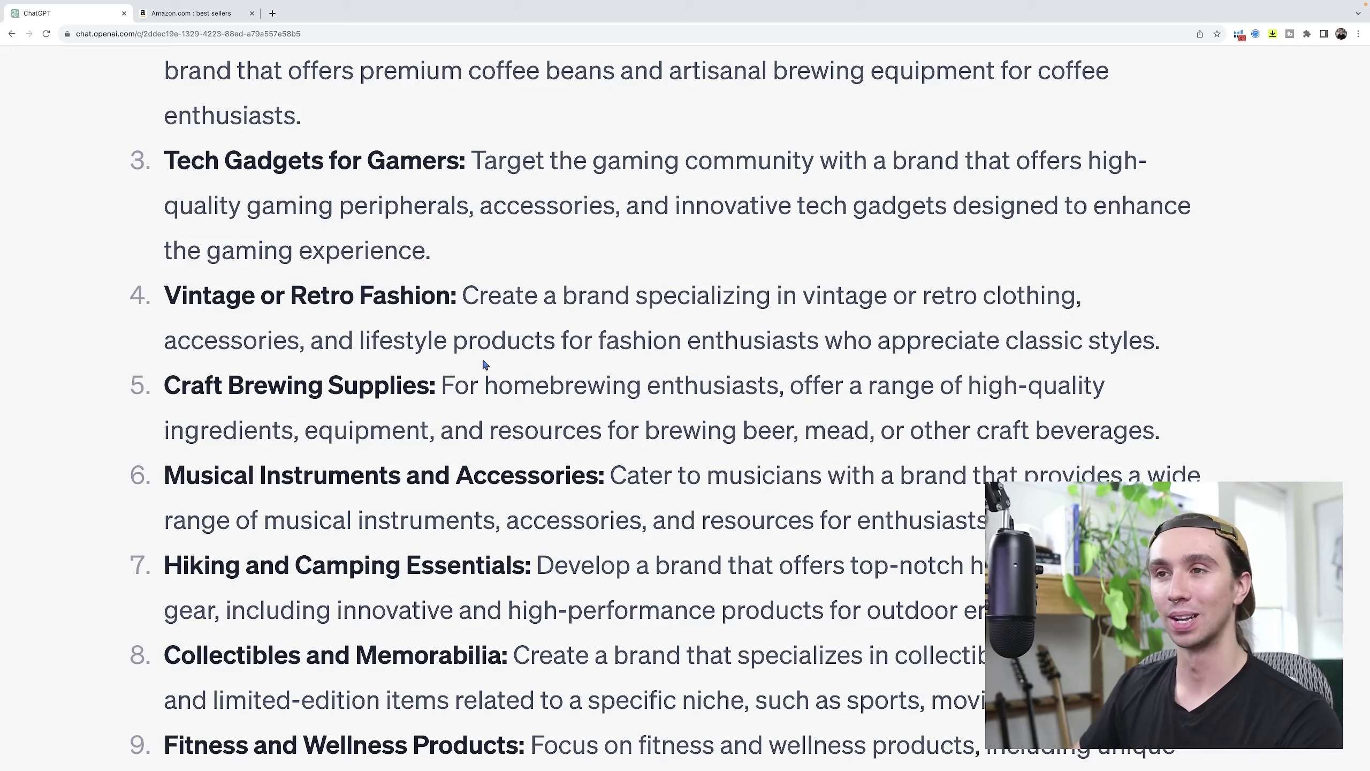
pyautogui.scroll(-2, 488, 365)
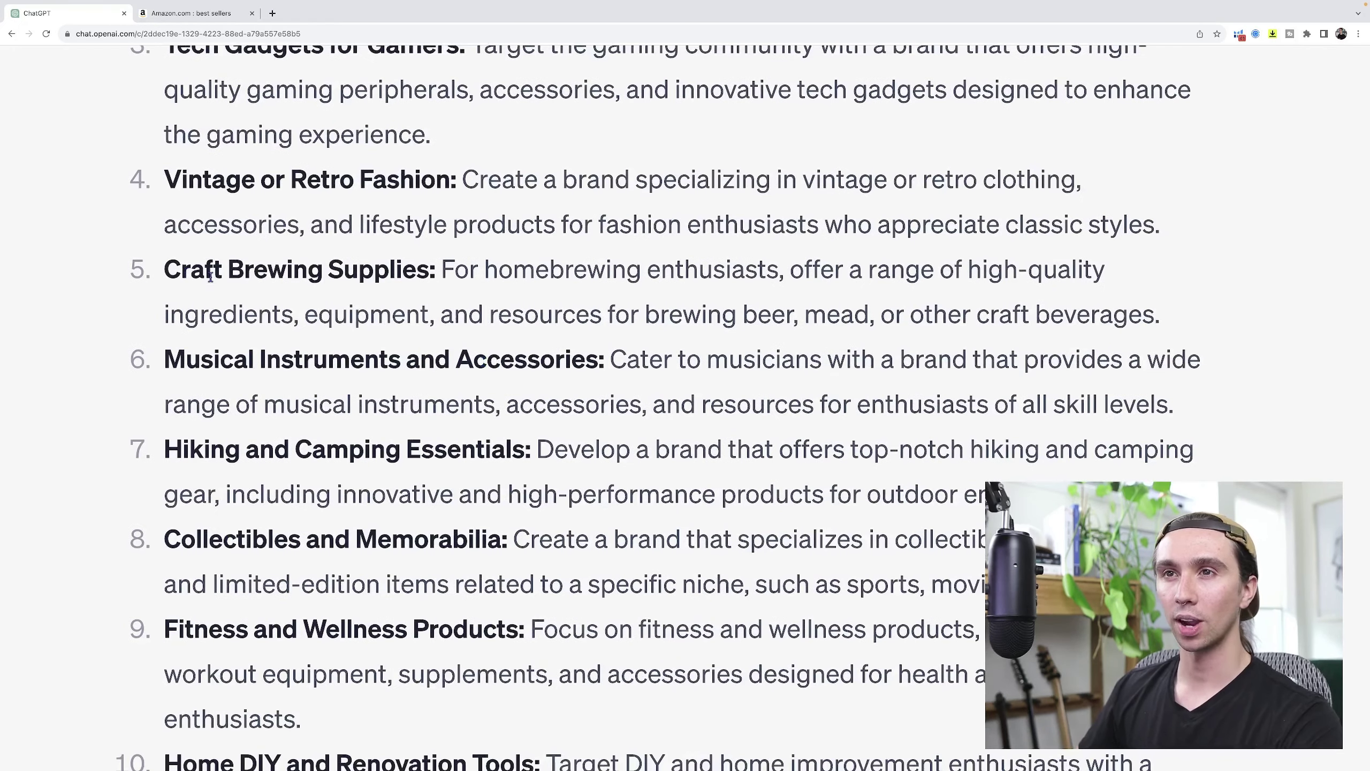
pyautogui.scroll(-1, 434, 276)
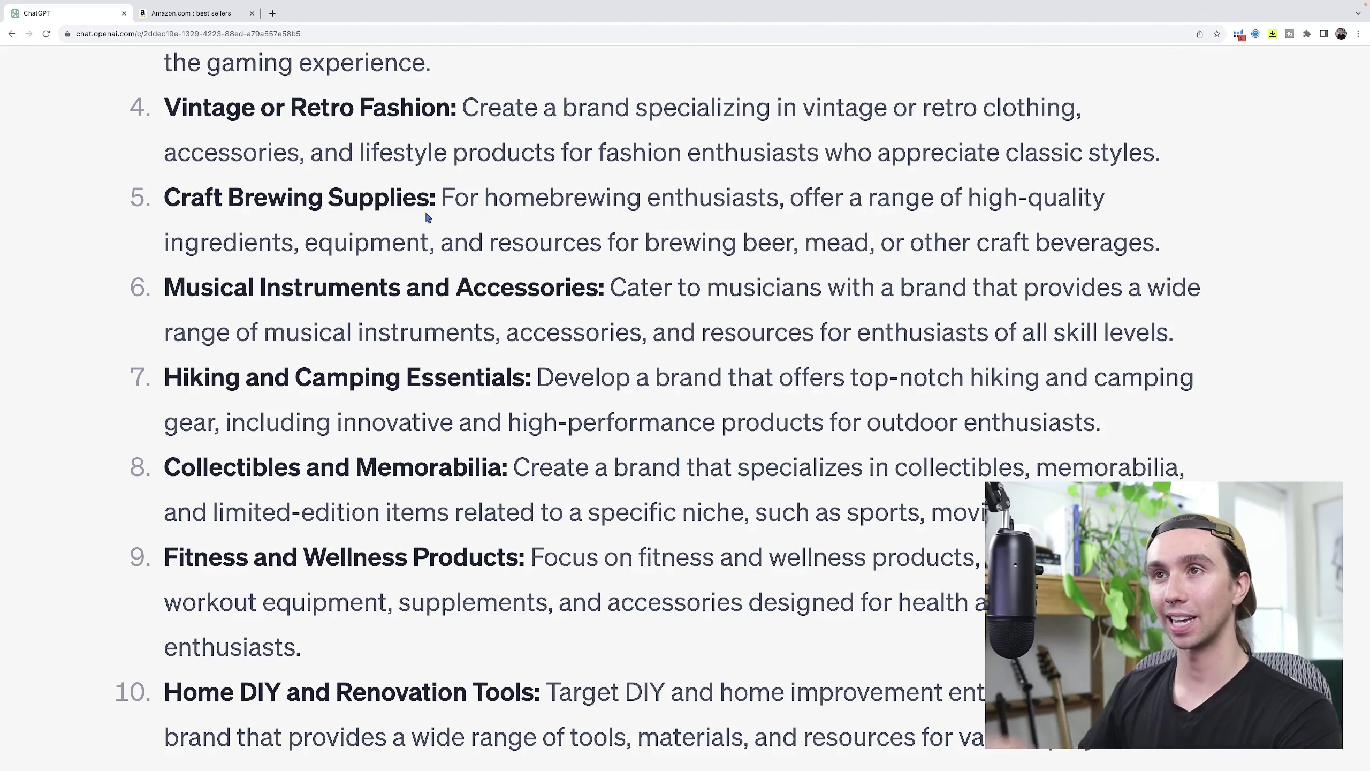
pyautogui.moveTo(427, 204); pyautogui.dragTo(156, 198)
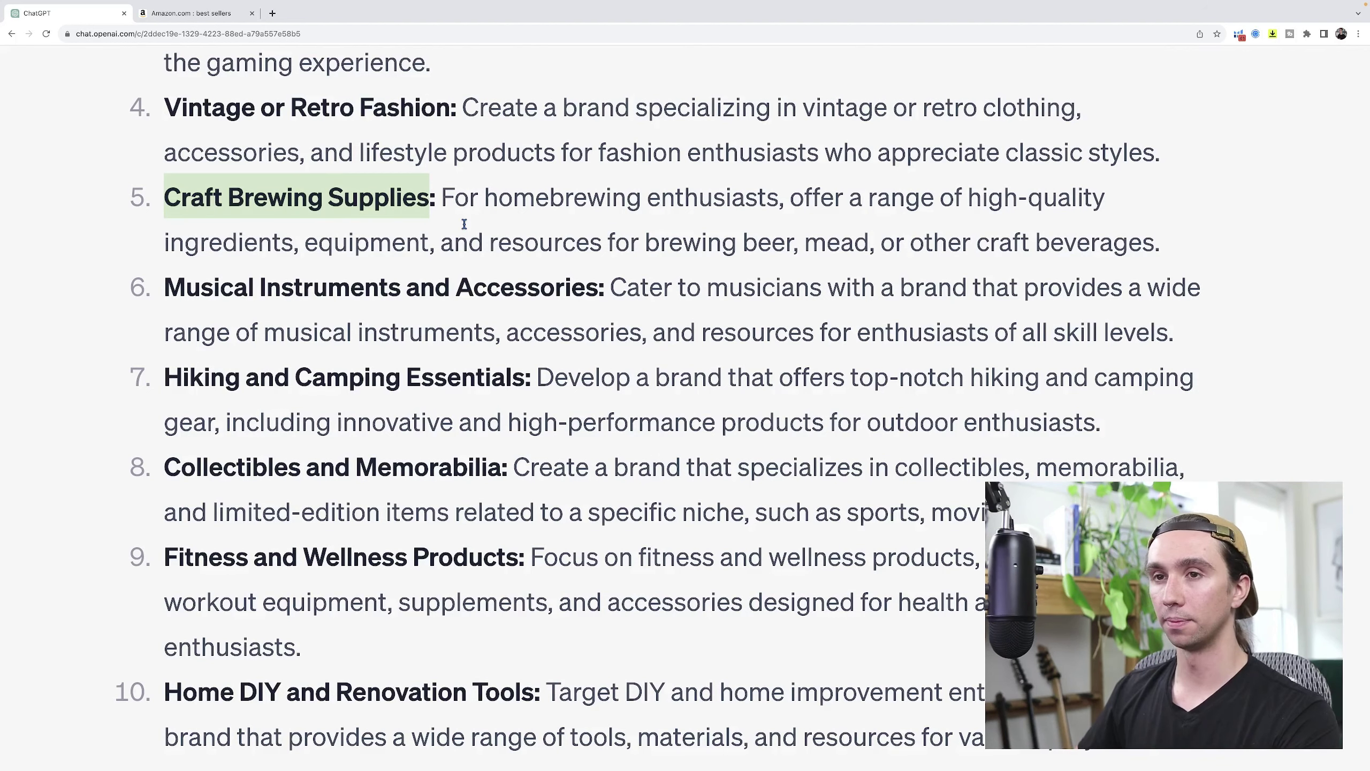
pyautogui.write('can')
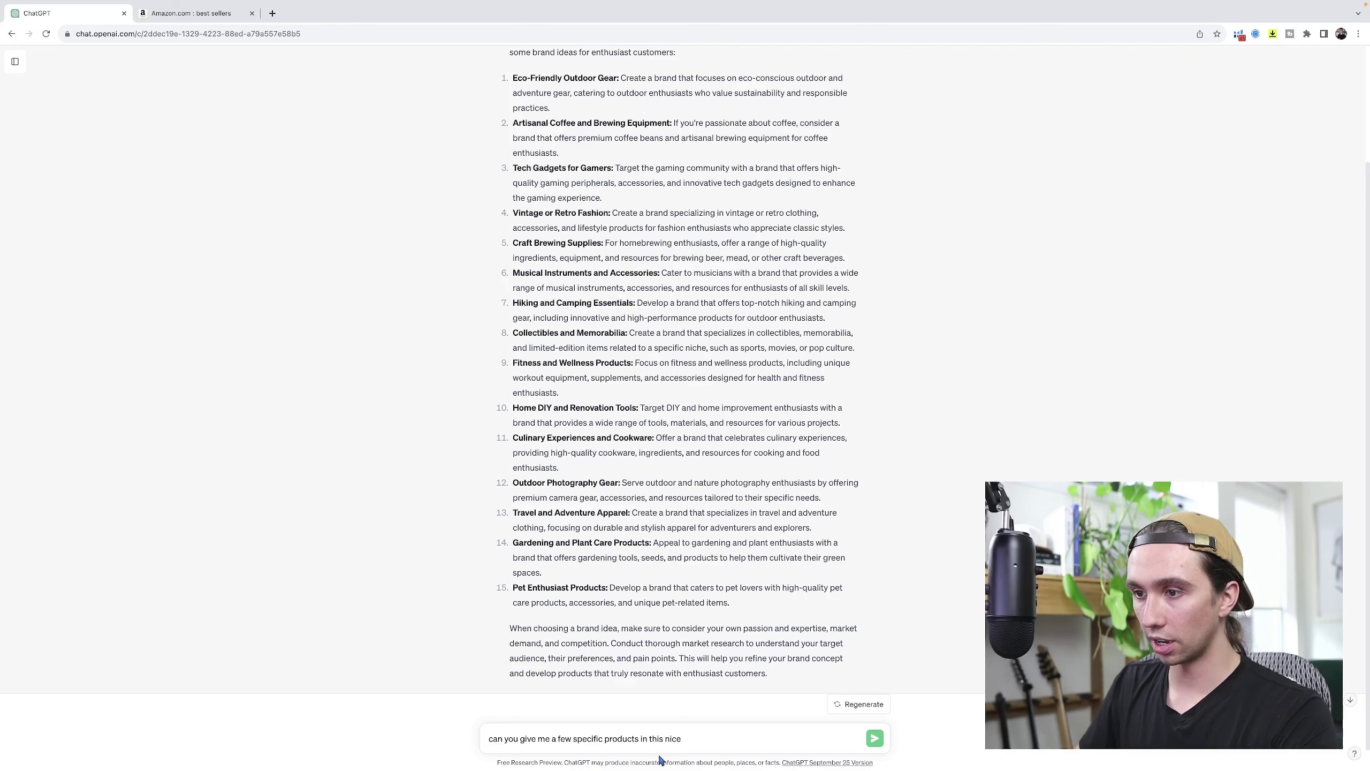
# Send 'can you give me a few specific products for number 5?' and read the homebrewing product list
pyautogui.moveTo(683, 746); pyautogui.dragTo(641, 744)
pyautogui.press('BackSpace')
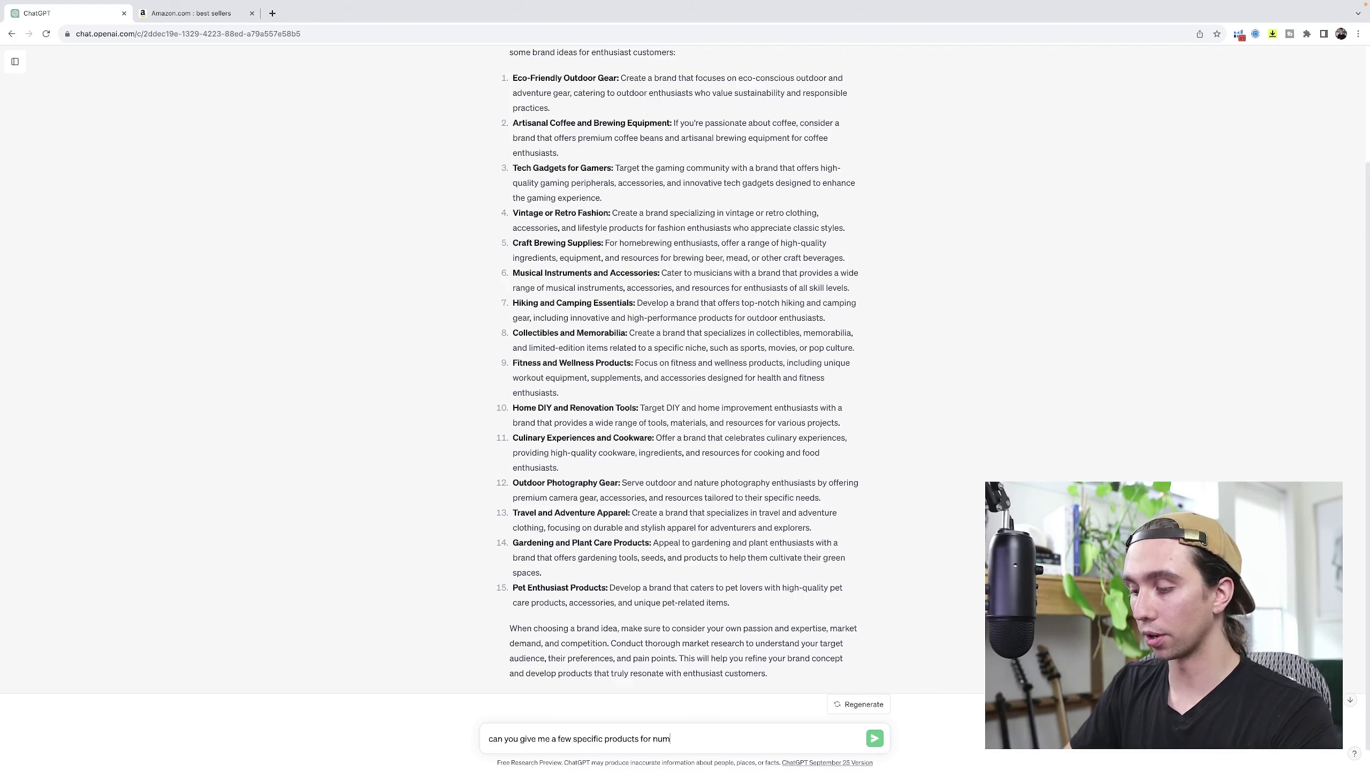
pyautogui.write('for number')
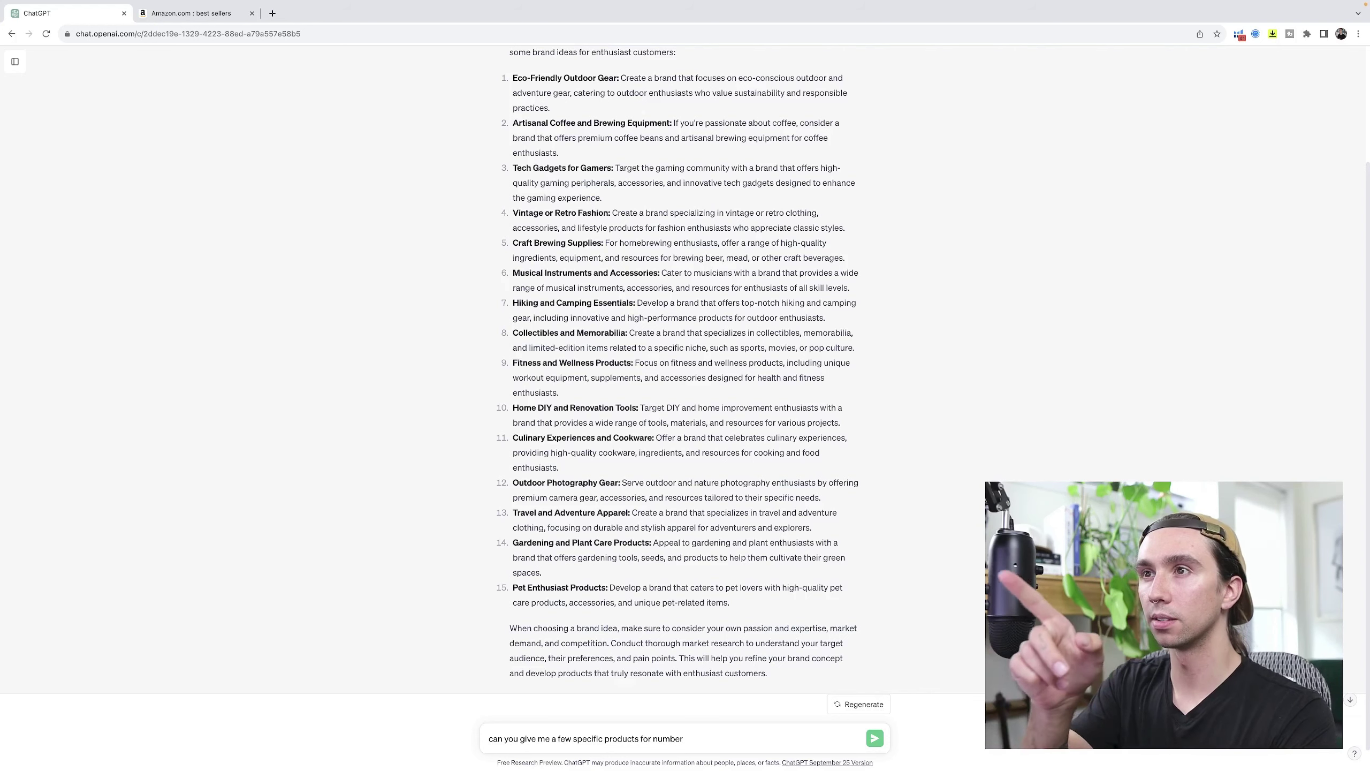
pyautogui.write(' 5?')
pyautogui.press('Return')
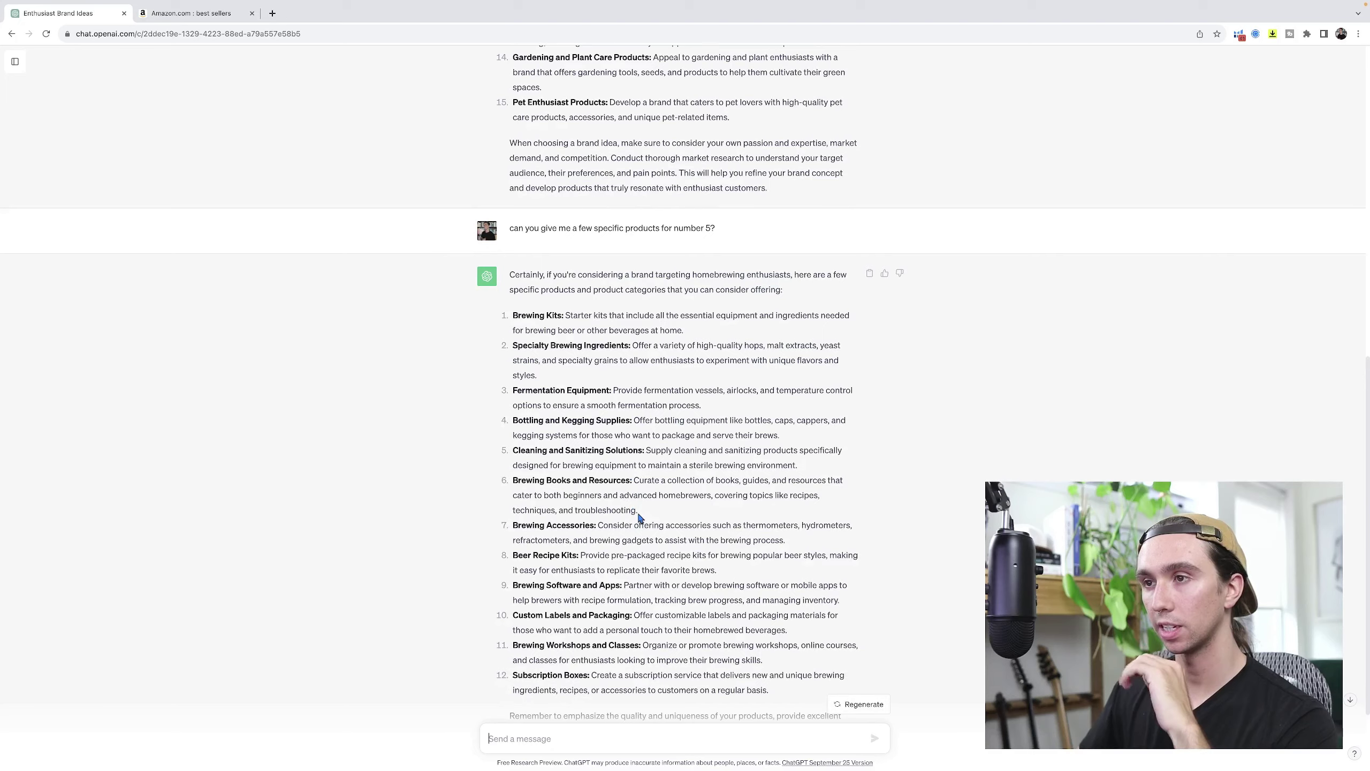
pyautogui.scroll(5, 638, 516)
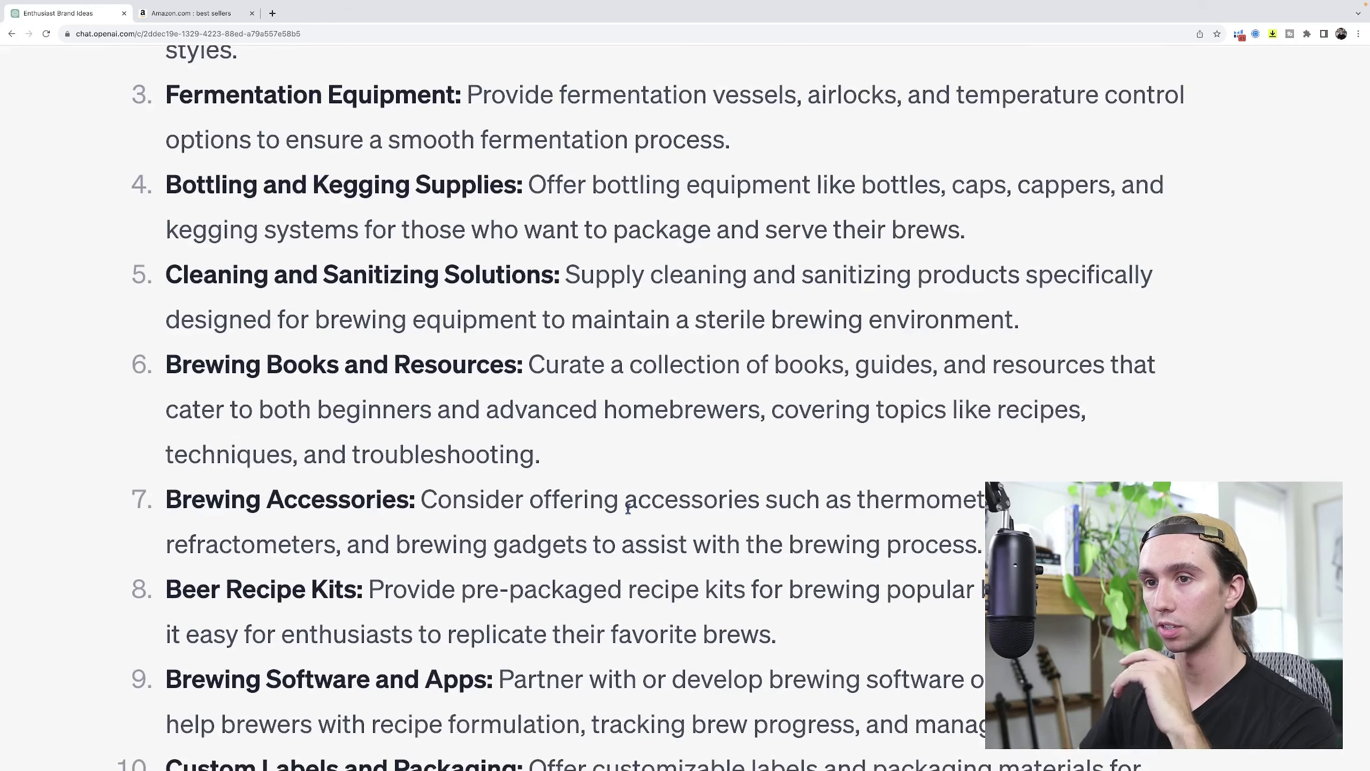
pyautogui.scroll(-6, 628, 509)
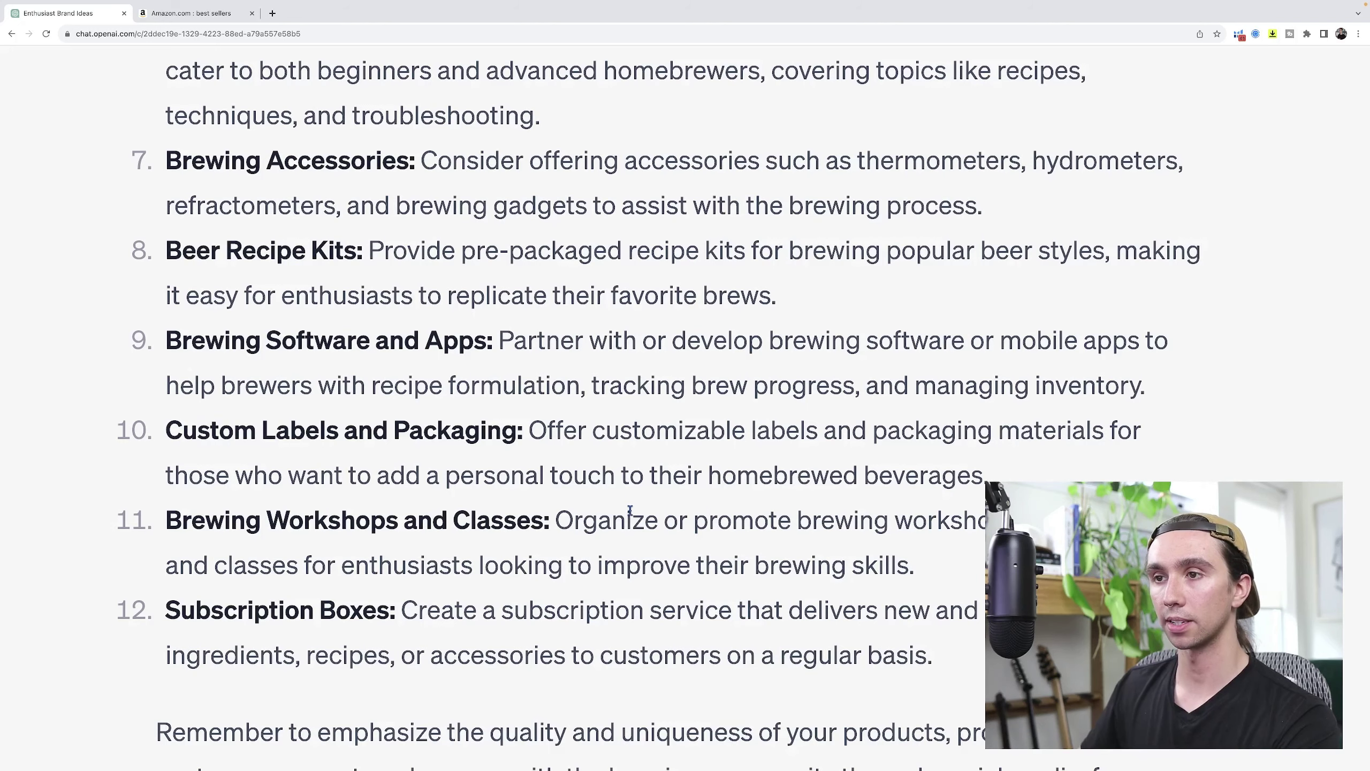
pyautogui.scroll(-5, 630, 510)
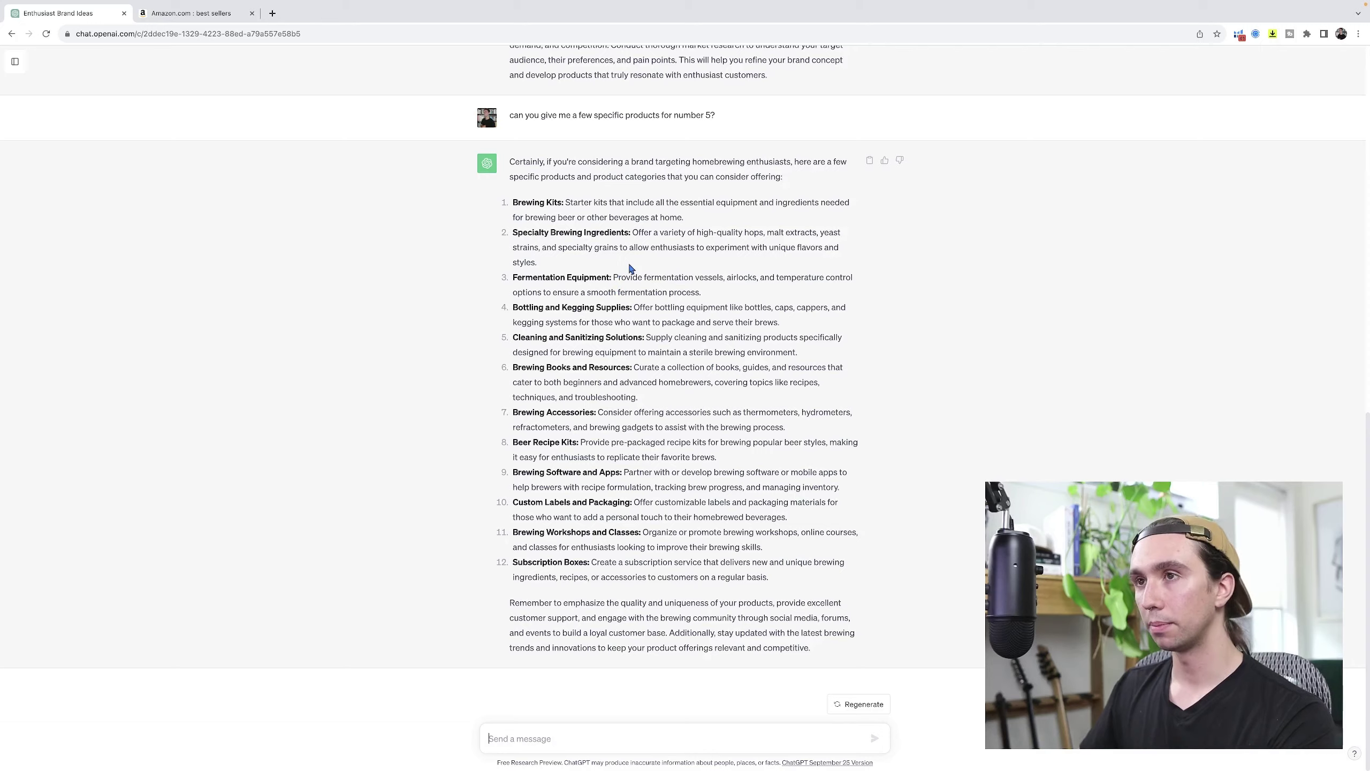
pyautogui.scroll(4, 618, 260)
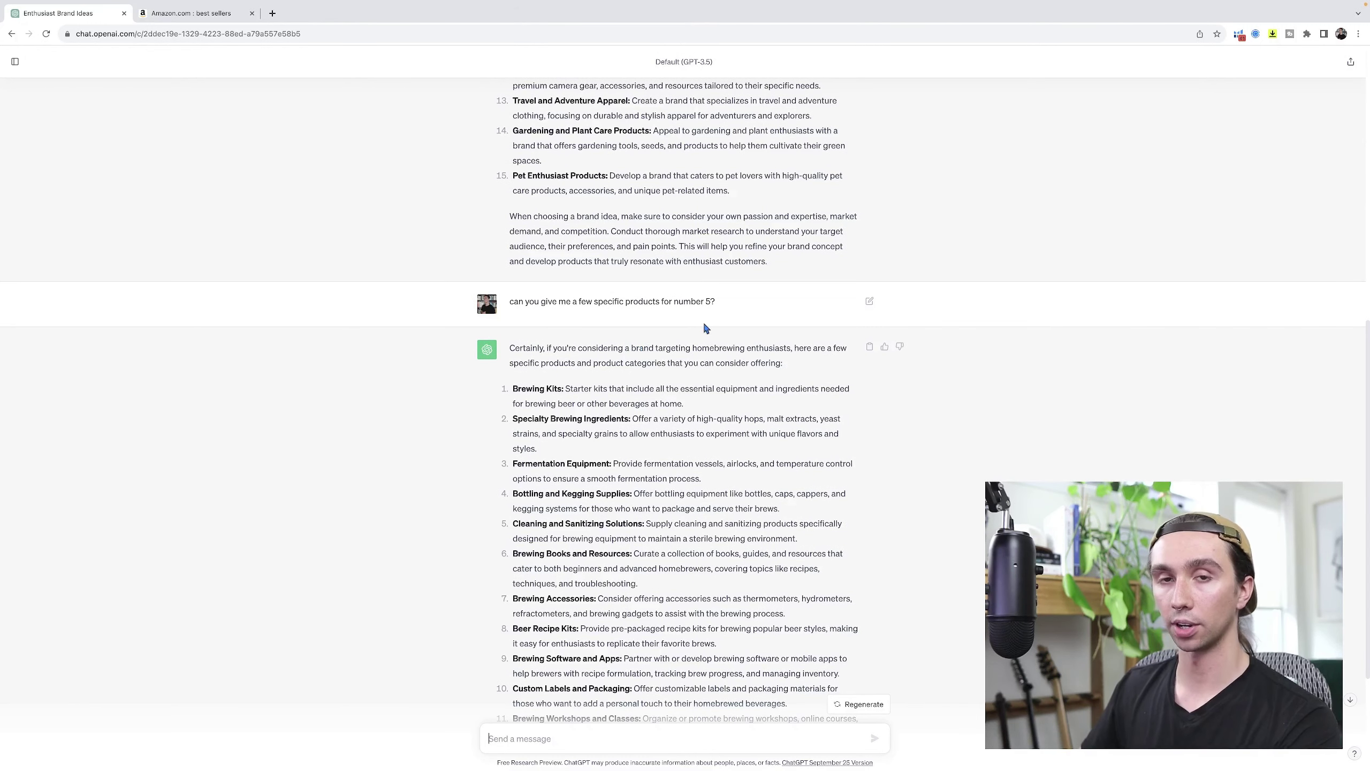
pyautogui.scroll(3, 706, 329)
pyautogui.scroll(-3, 685, 374)
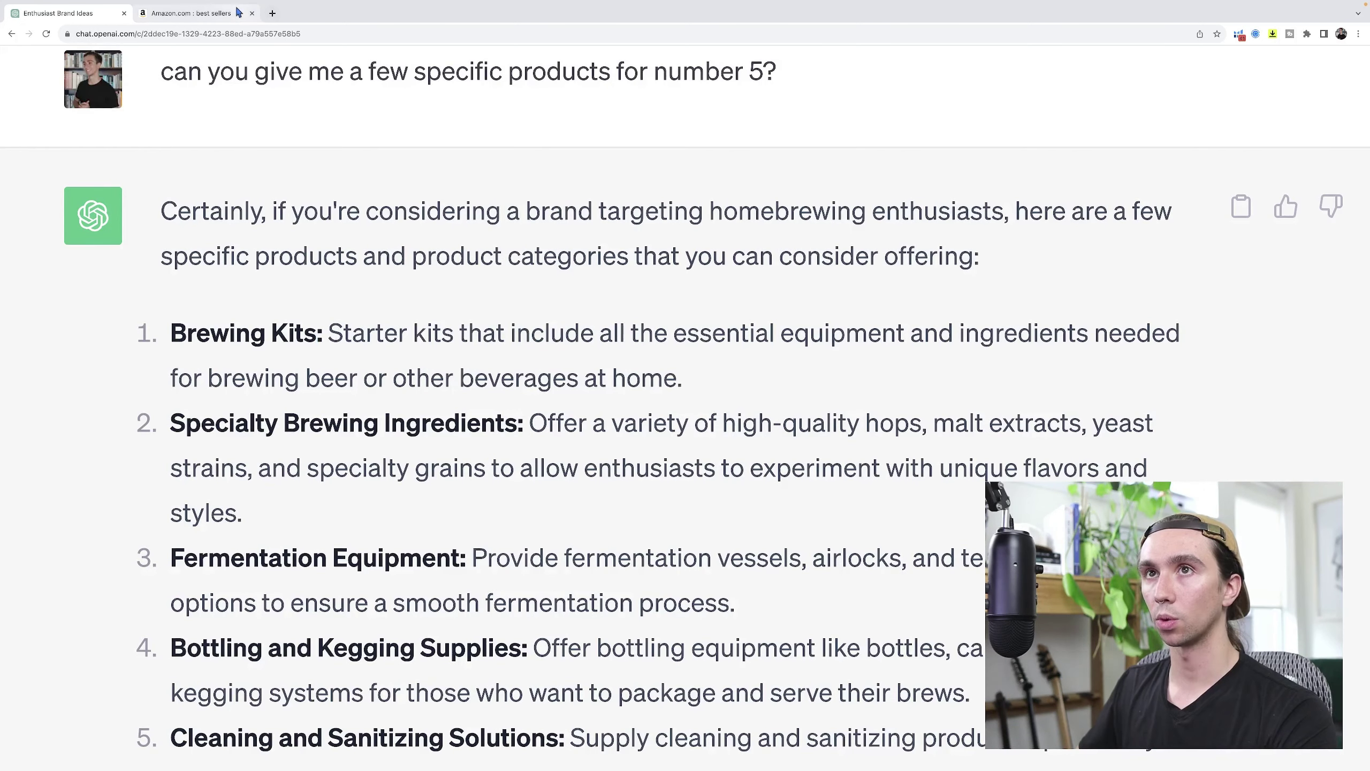
# Search Amazon for 'brewing kits' and browse the 489 results and Helium 10 niche summary
pyautogui.click(190, 13)
pyautogui.write('brewing kits')
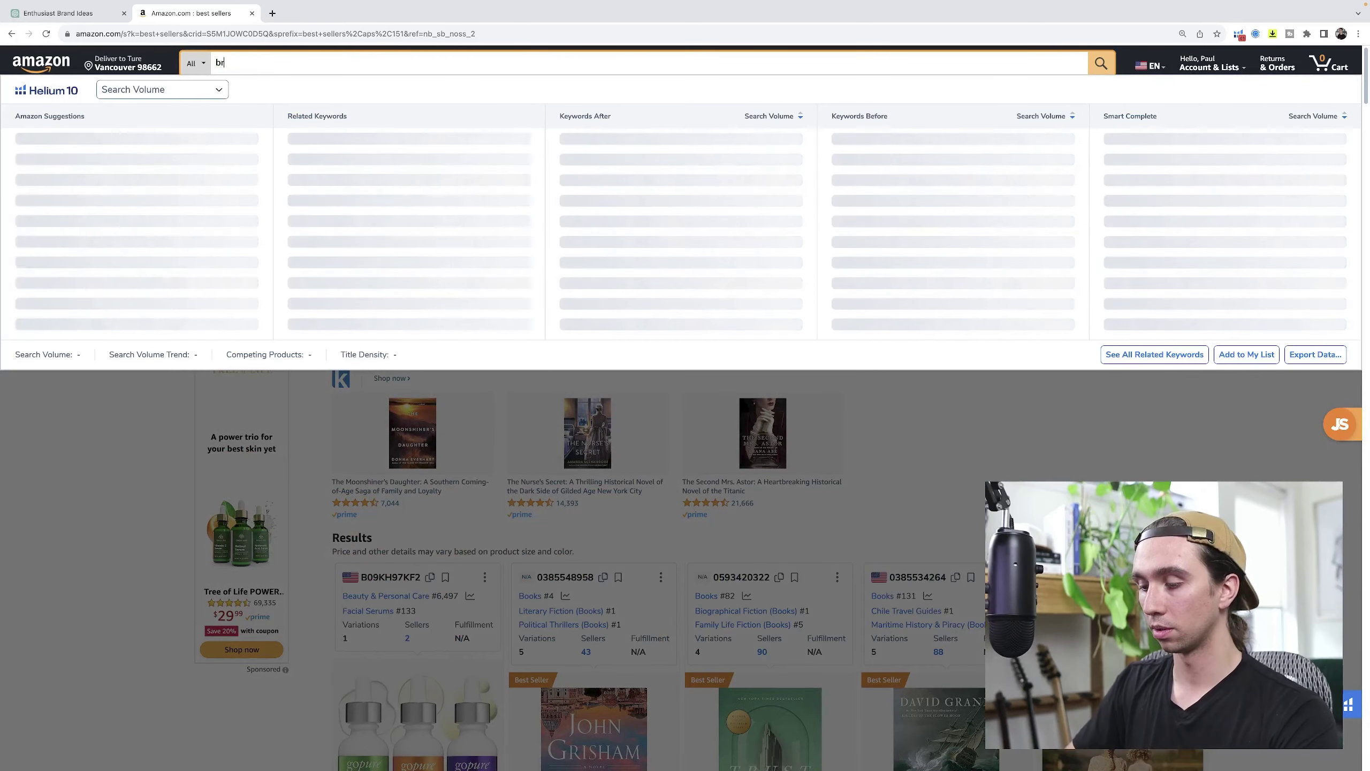
pyautogui.press('Return')
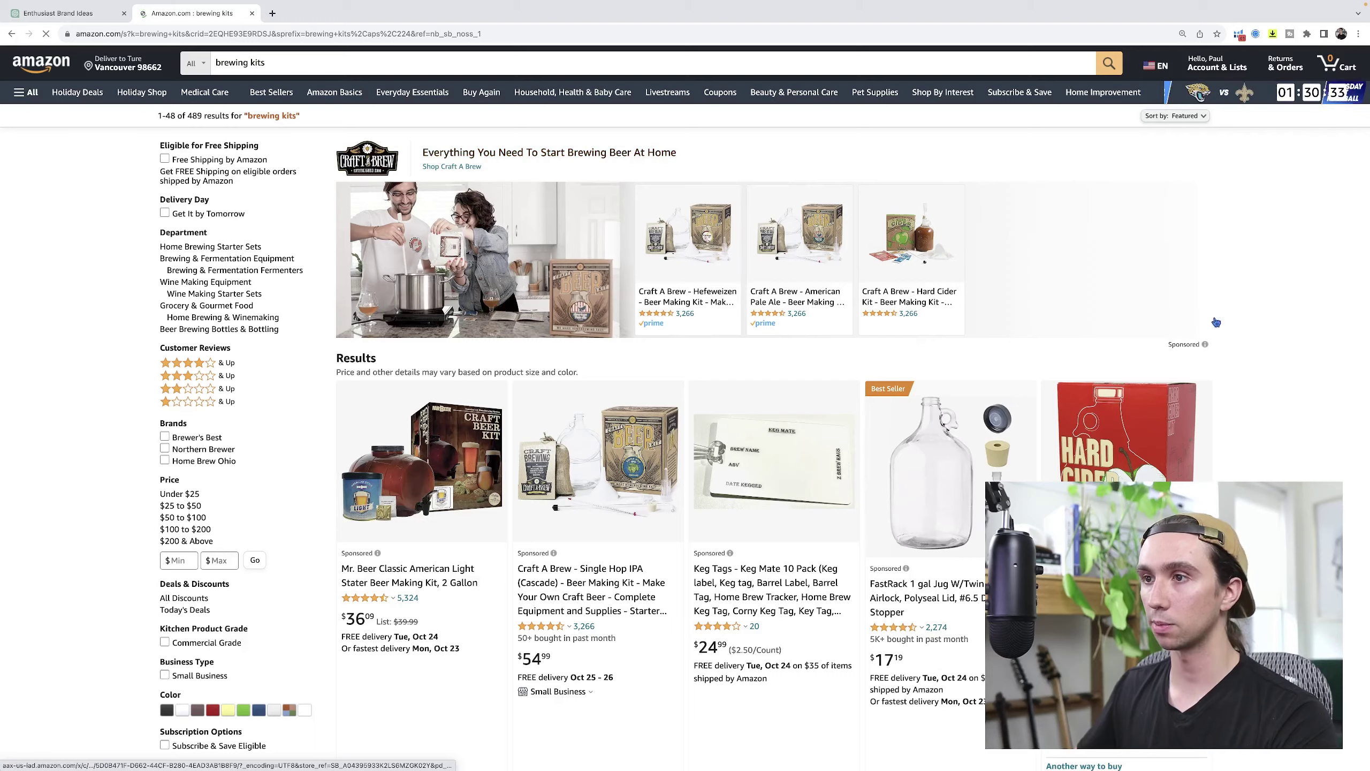
pyautogui.scroll(-5, 1242, 336)
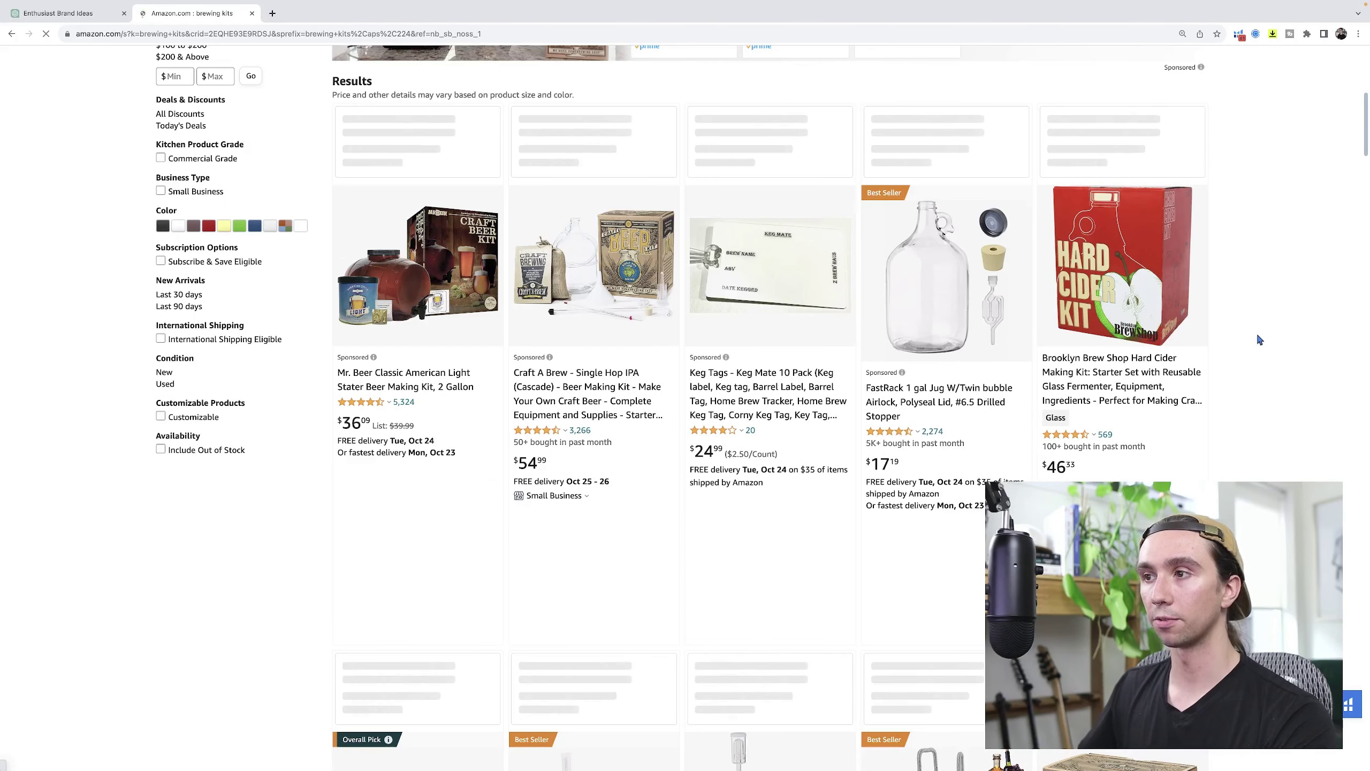
pyautogui.scroll(-3, 1252, 337)
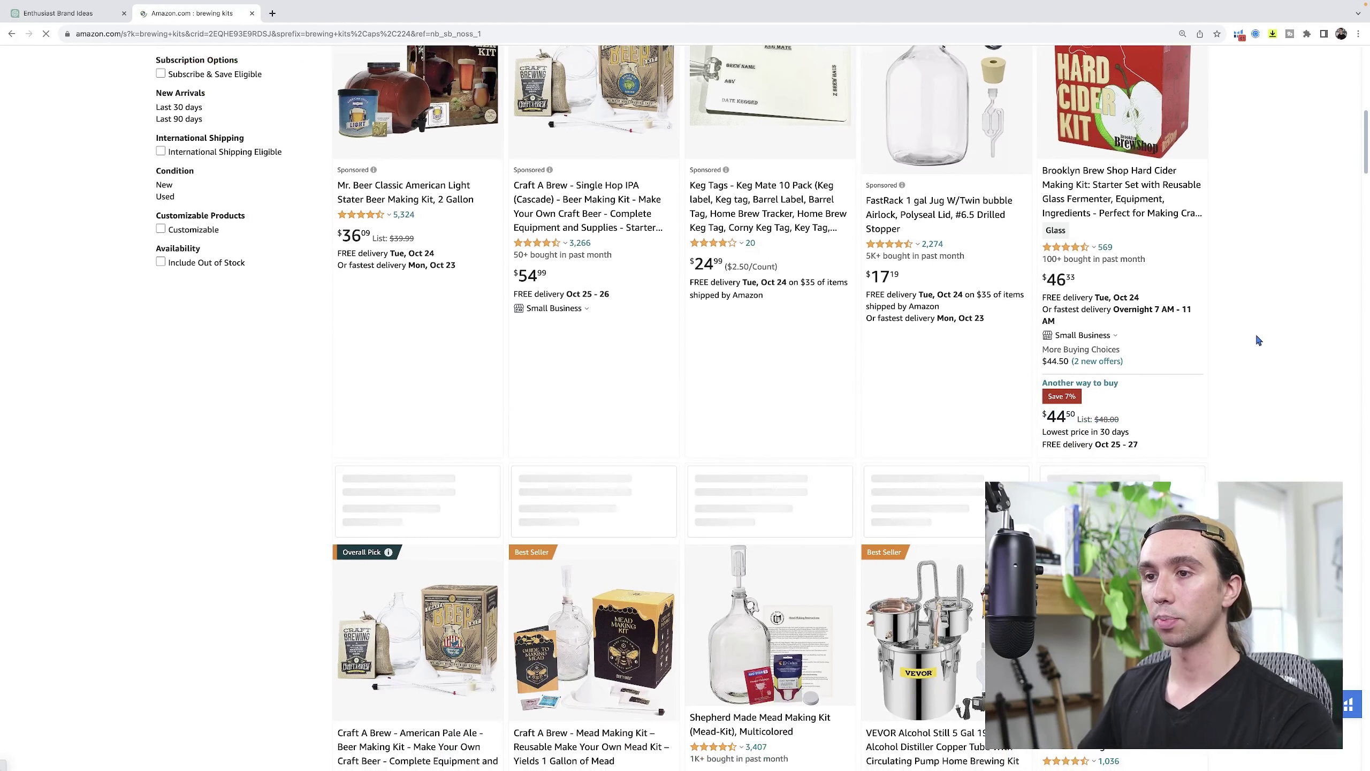
pyautogui.scroll(3, 1254, 340)
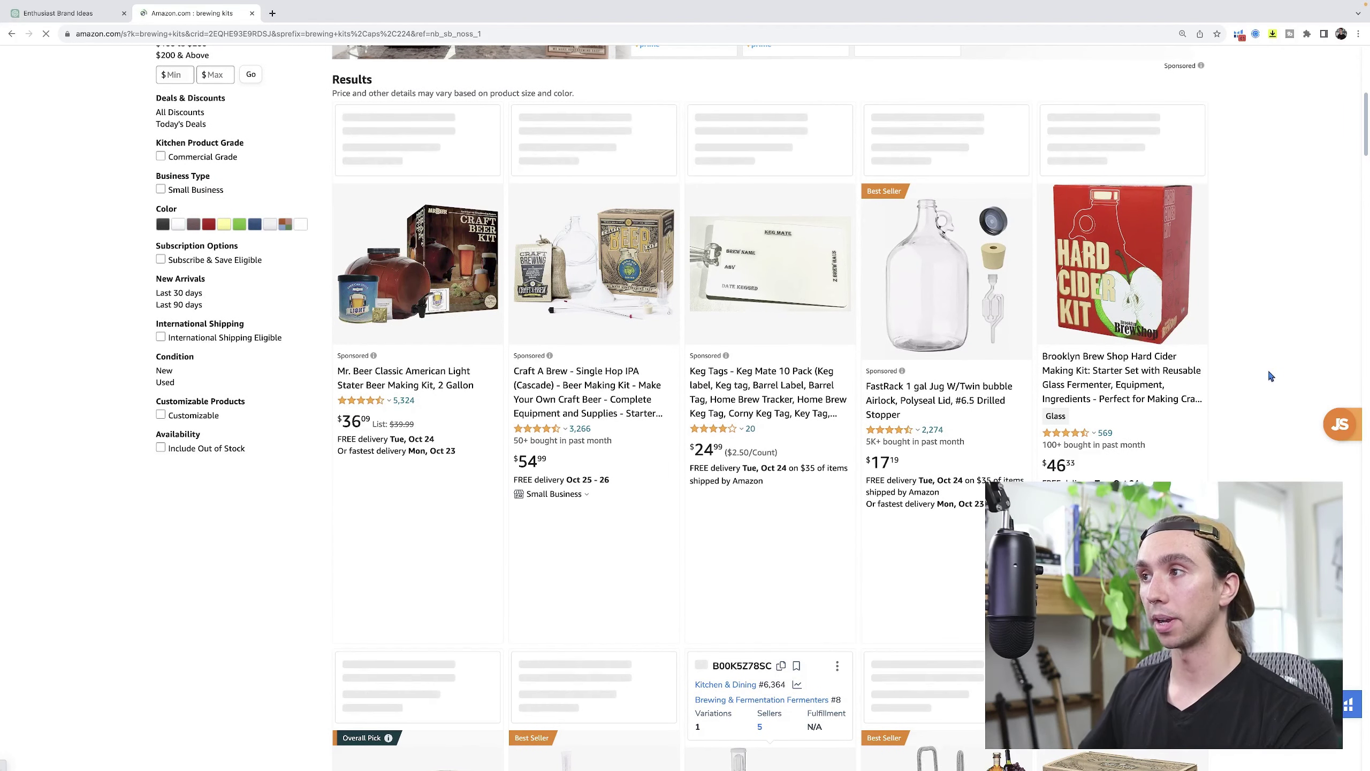
pyautogui.scroll(-15, 1268, 373)
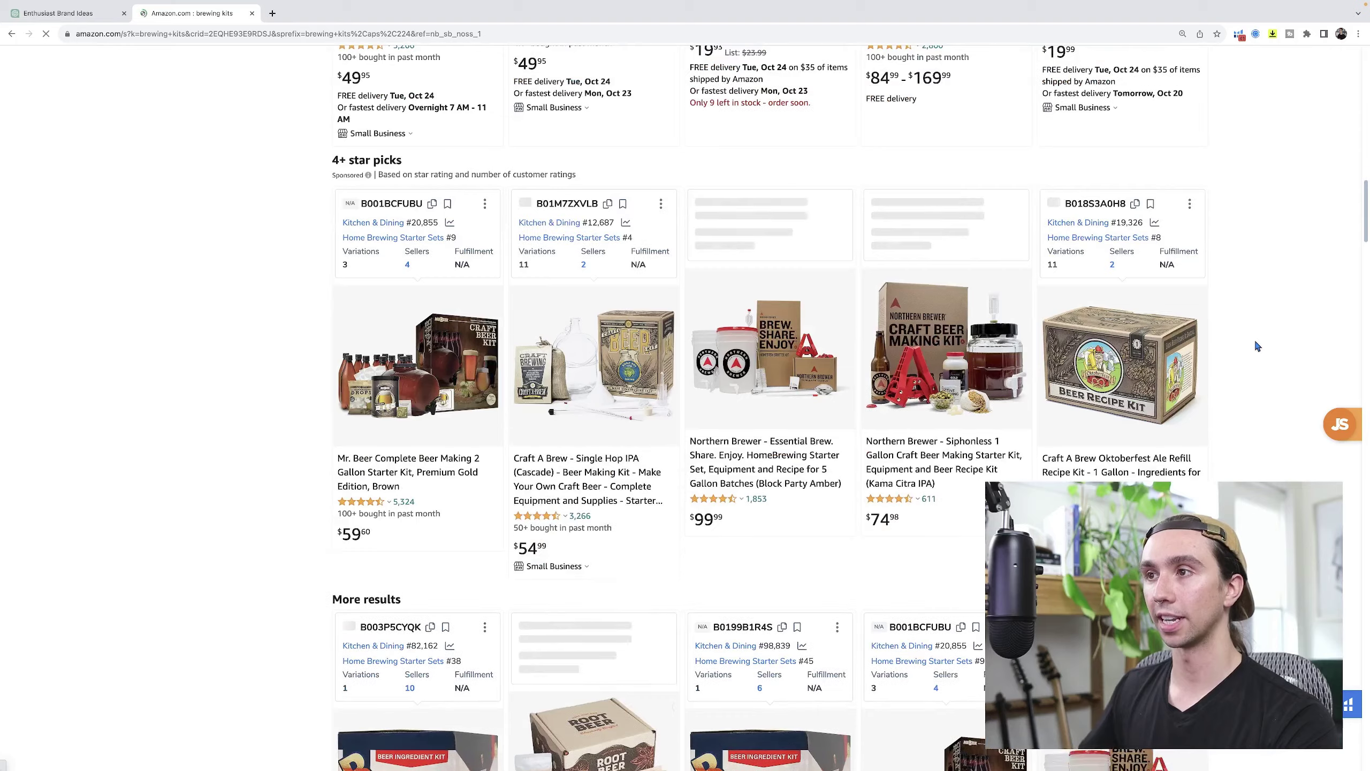
pyautogui.scroll(-8, 1258, 346)
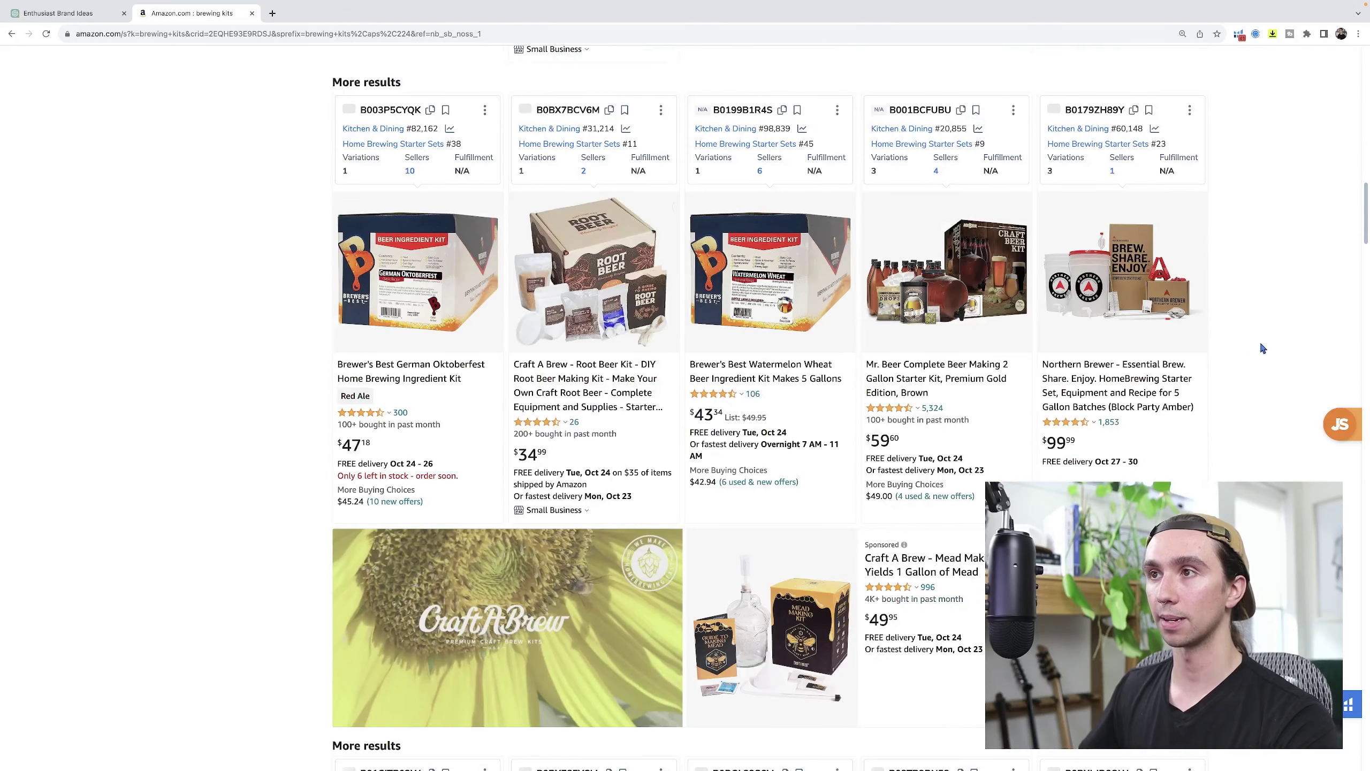
pyautogui.scroll(-1, 1263, 348)
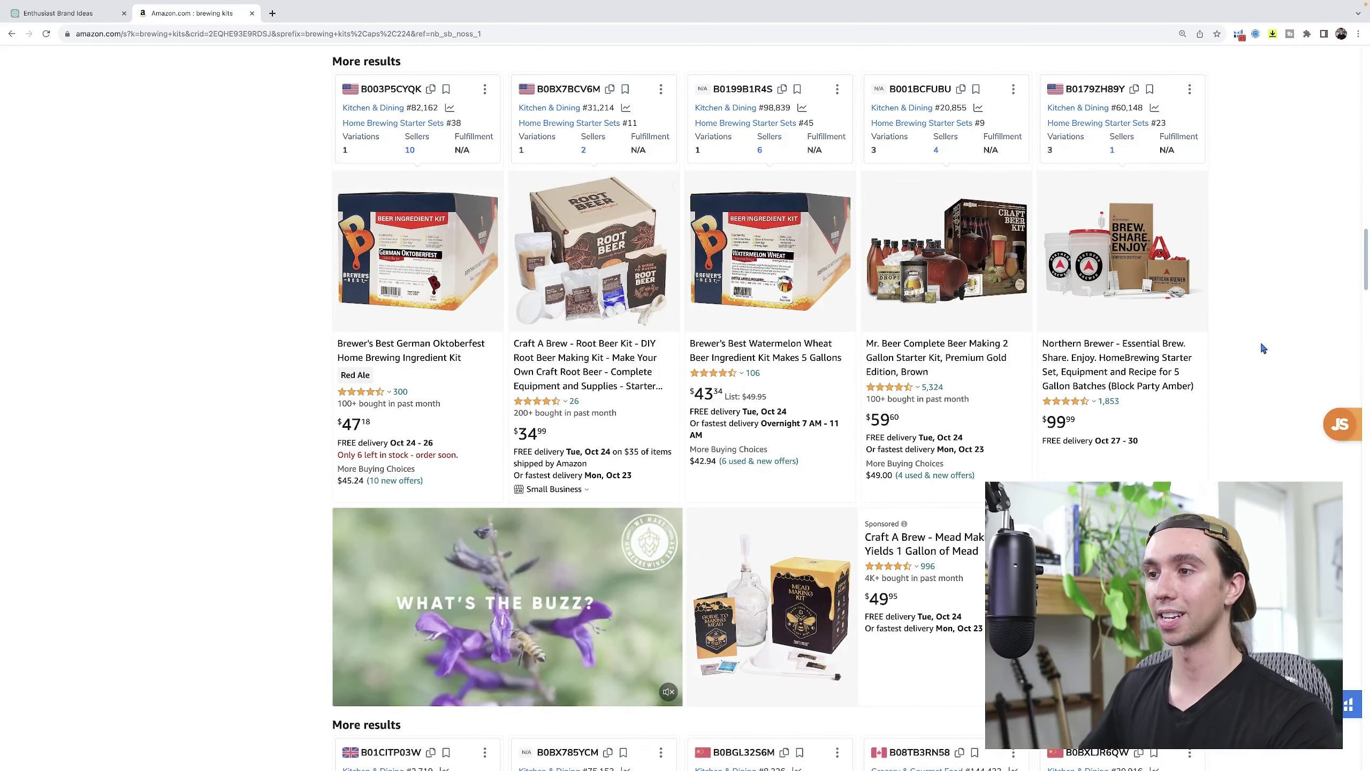
pyautogui.scroll(-7, 1263, 348)
pyautogui.scroll(15, 1263, 348)
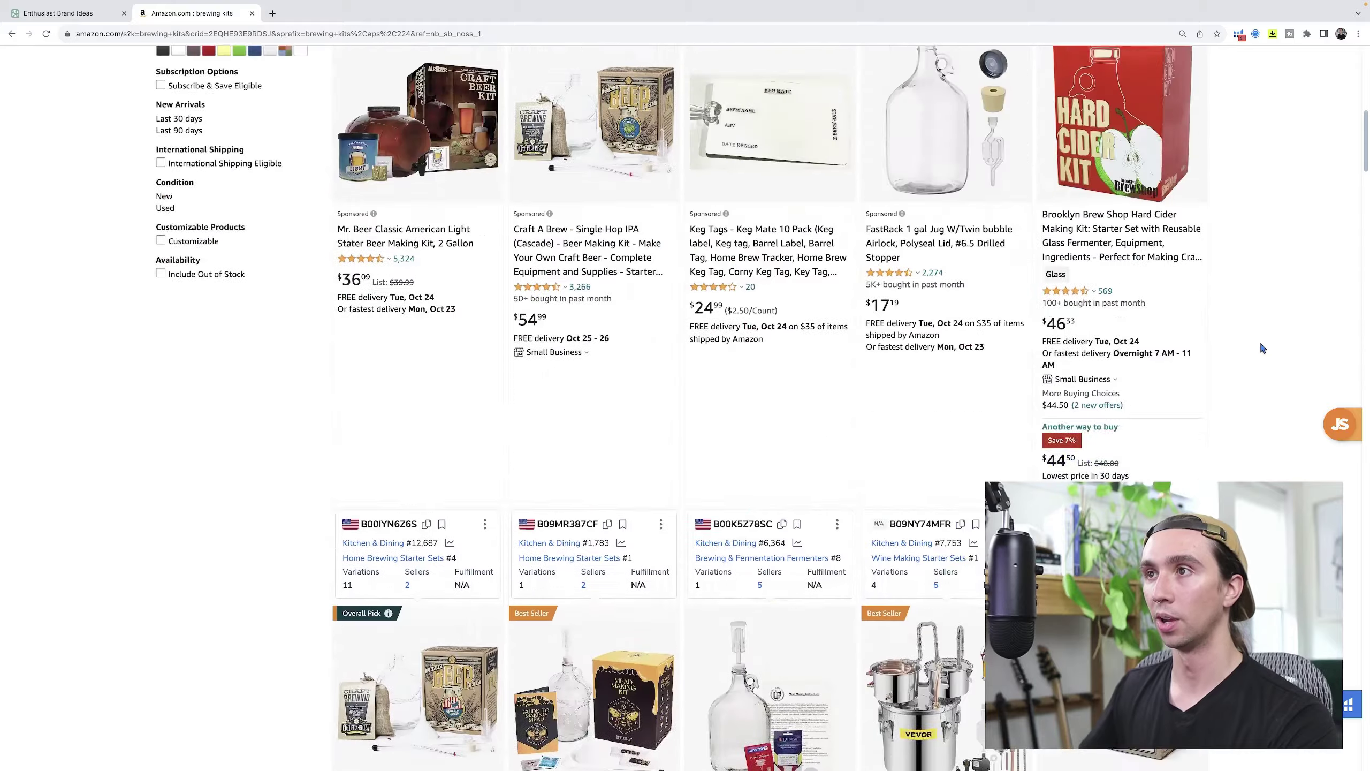
pyautogui.scroll(10, 1263, 348)
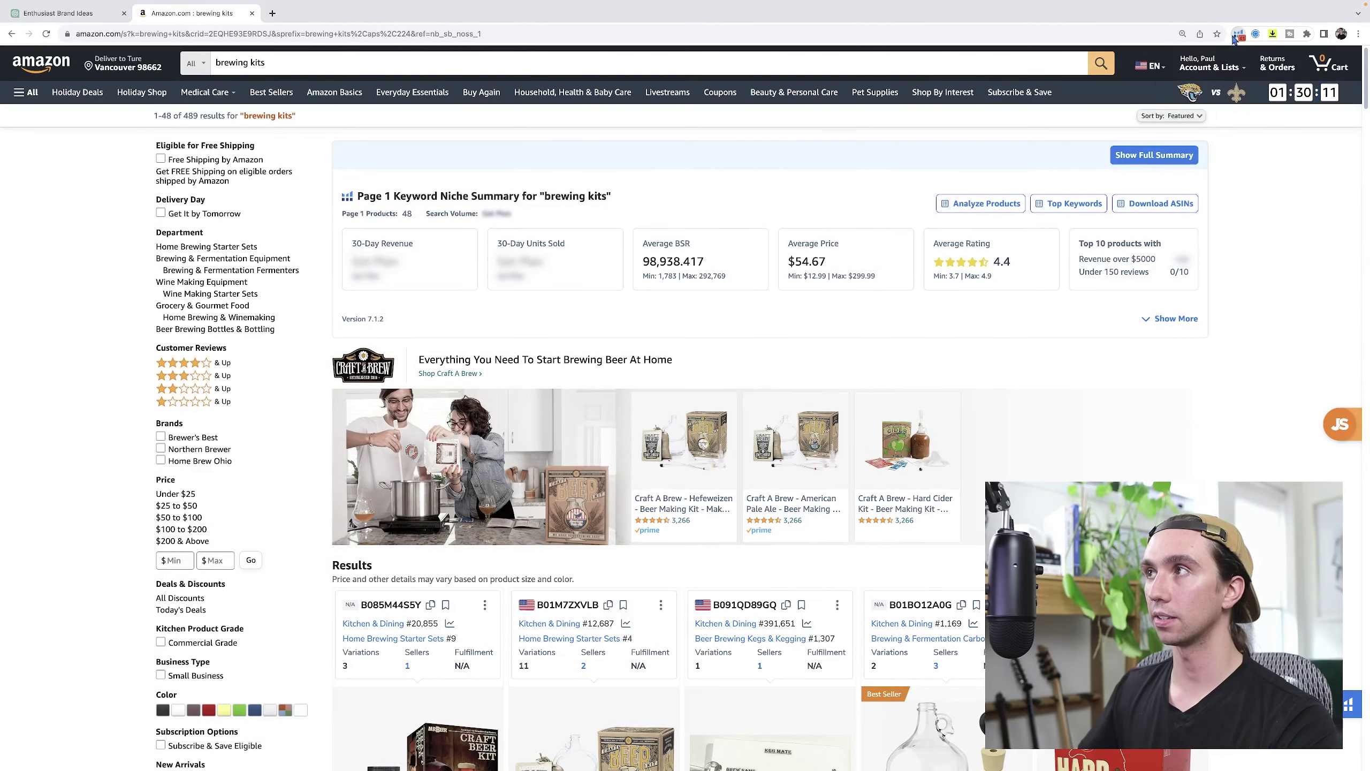
# Run Helium 10 Xray on the brewing kits results and review its $682,947 revenue table
pyautogui.click(1237, 36)
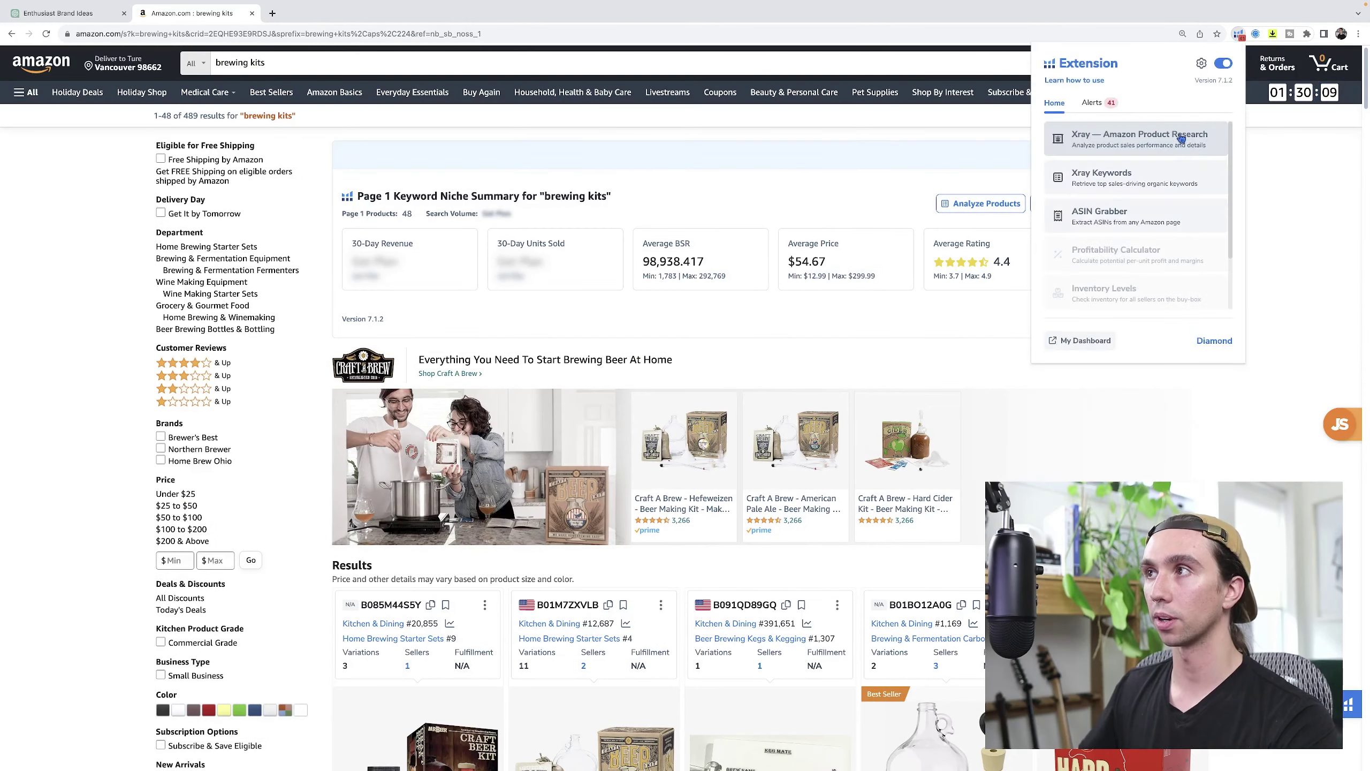
pyautogui.click(1180, 140)
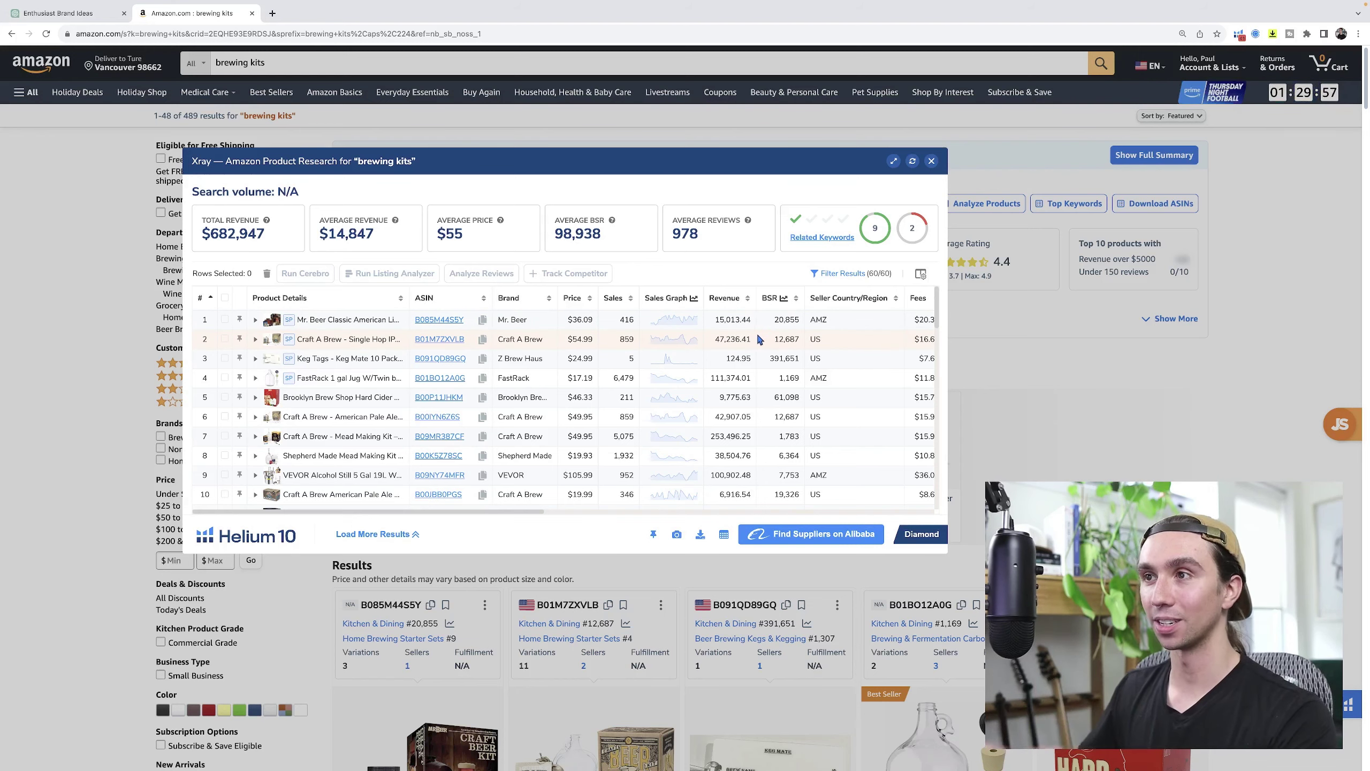
pyautogui.scroll(10, 761, 335)
pyautogui.scroll(-2, 644, 409)
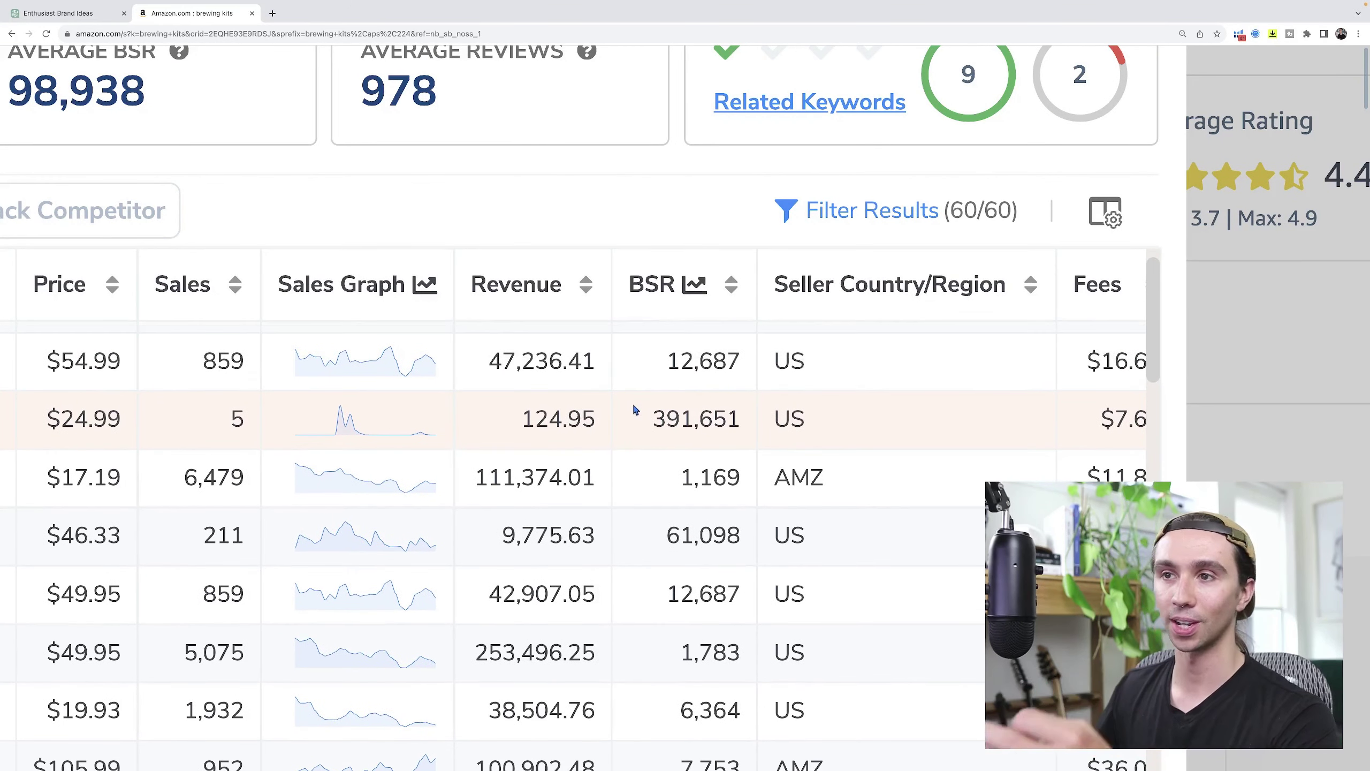
pyautogui.scroll(2, 632, 413)
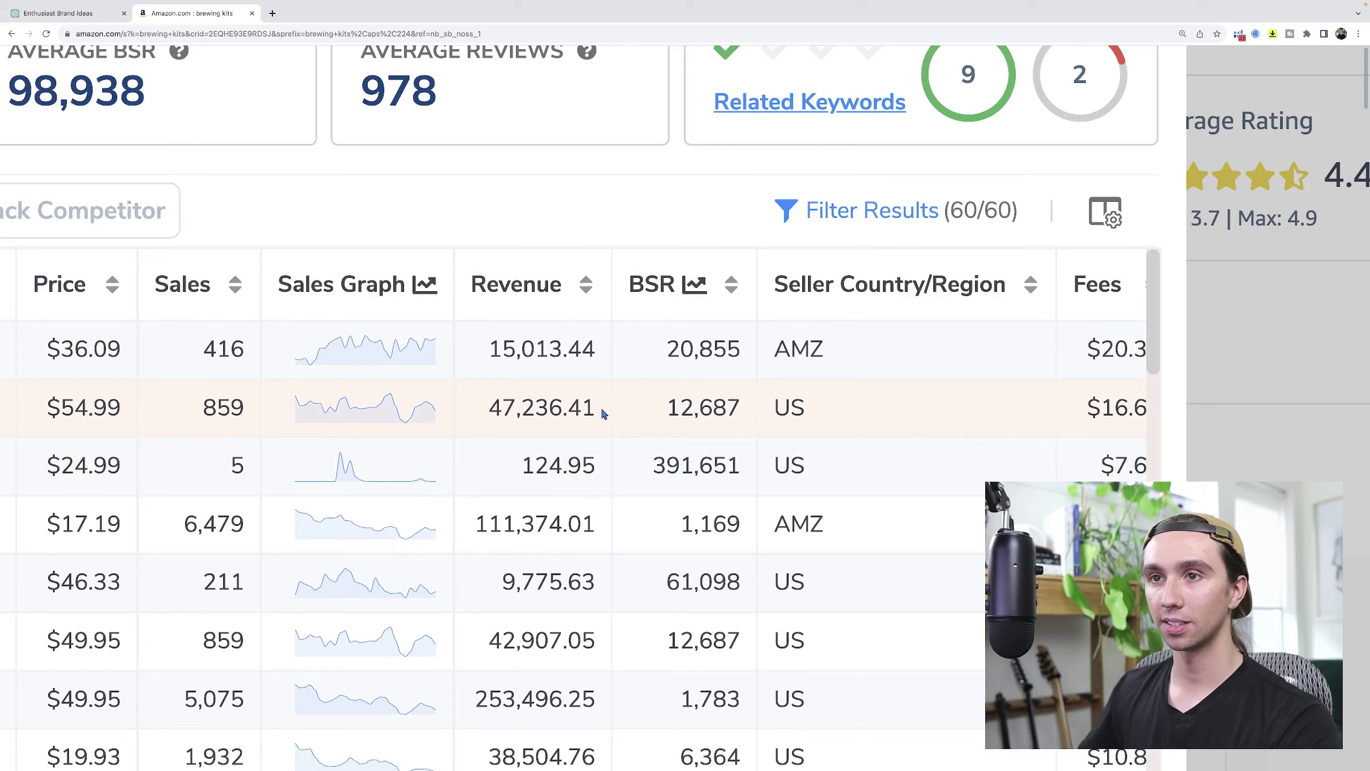
pyautogui.scroll(-10, 603, 413)
pyautogui.moveTo(428, 342)
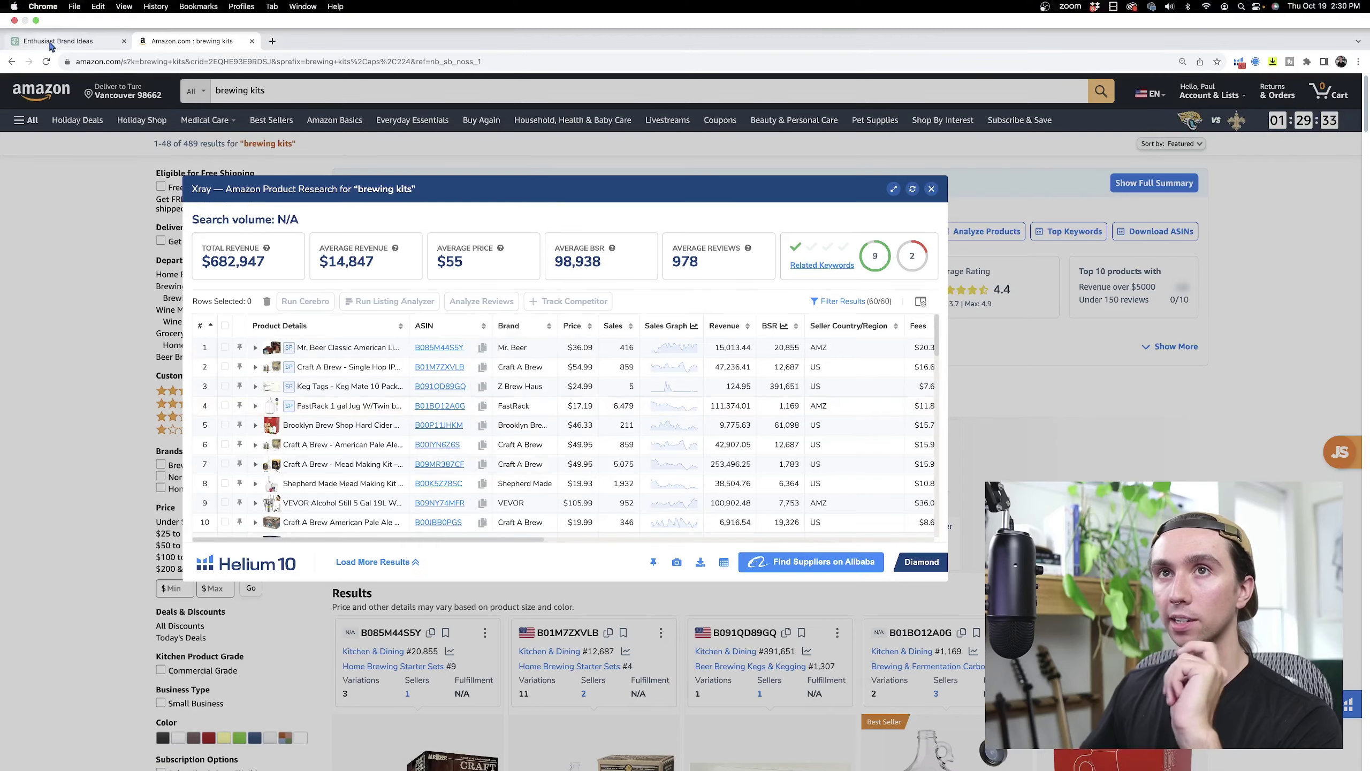
# Highlight 'Bottling and Kegging Supplies' in the ChatGPT list, then return to the Xray table
pyautogui.click(59, 13)
pyautogui.scroll(-5, 332, 215)
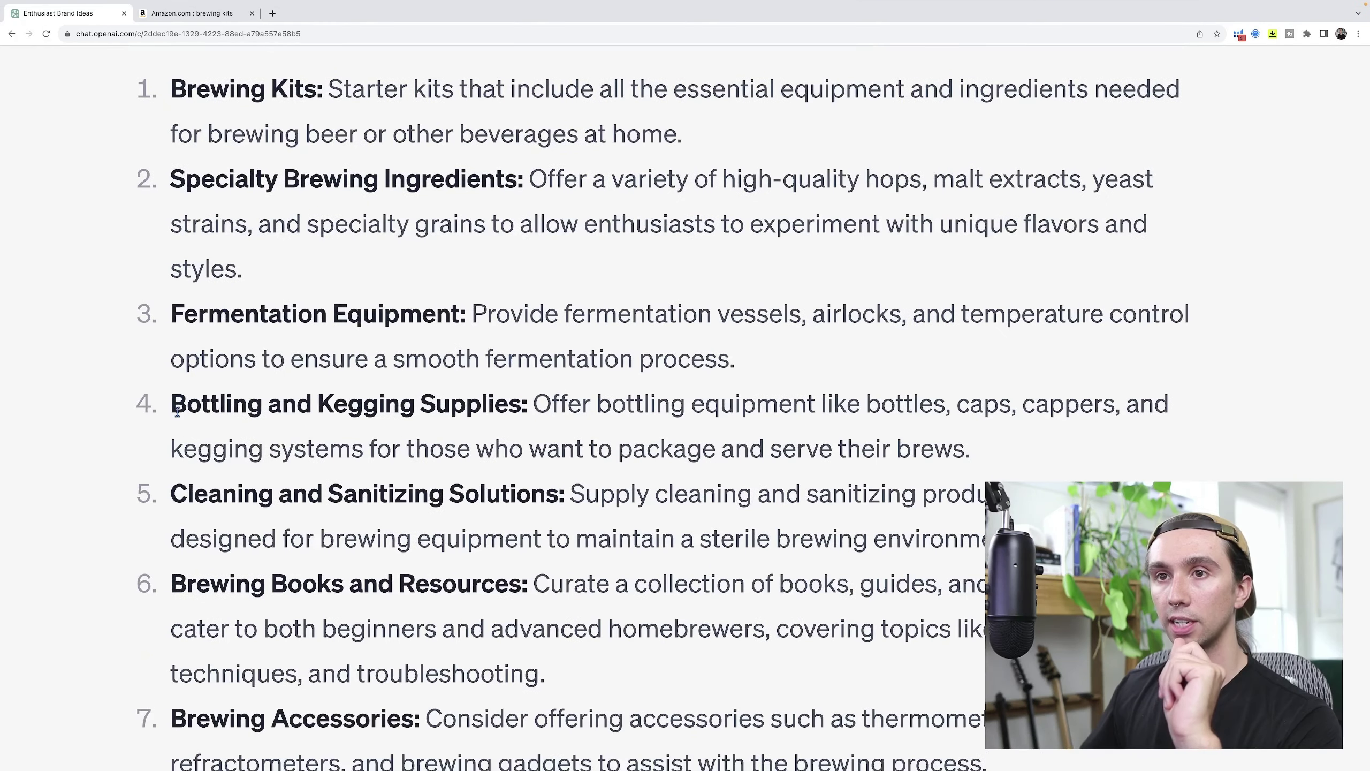
pyautogui.moveTo(172, 411); pyautogui.dragTo(532, 413)
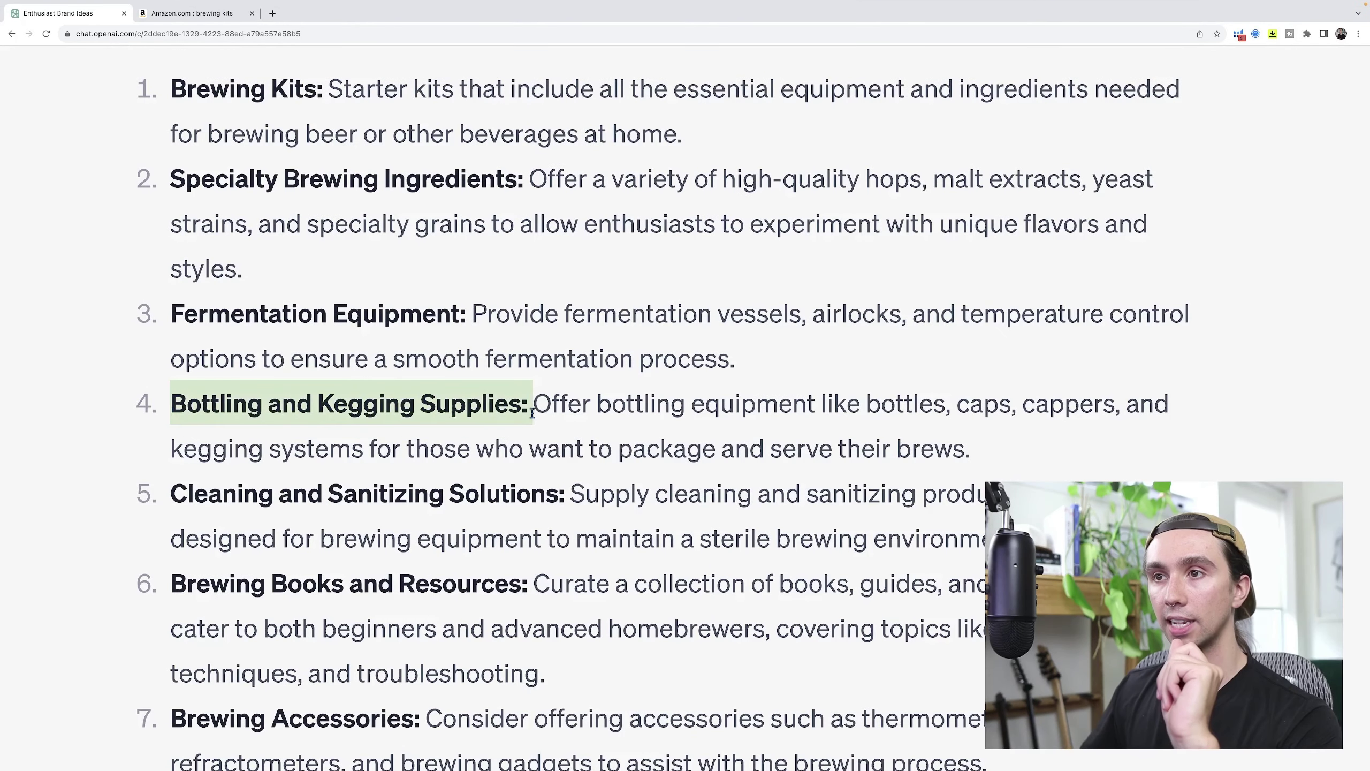
pyautogui.click(175, 14)
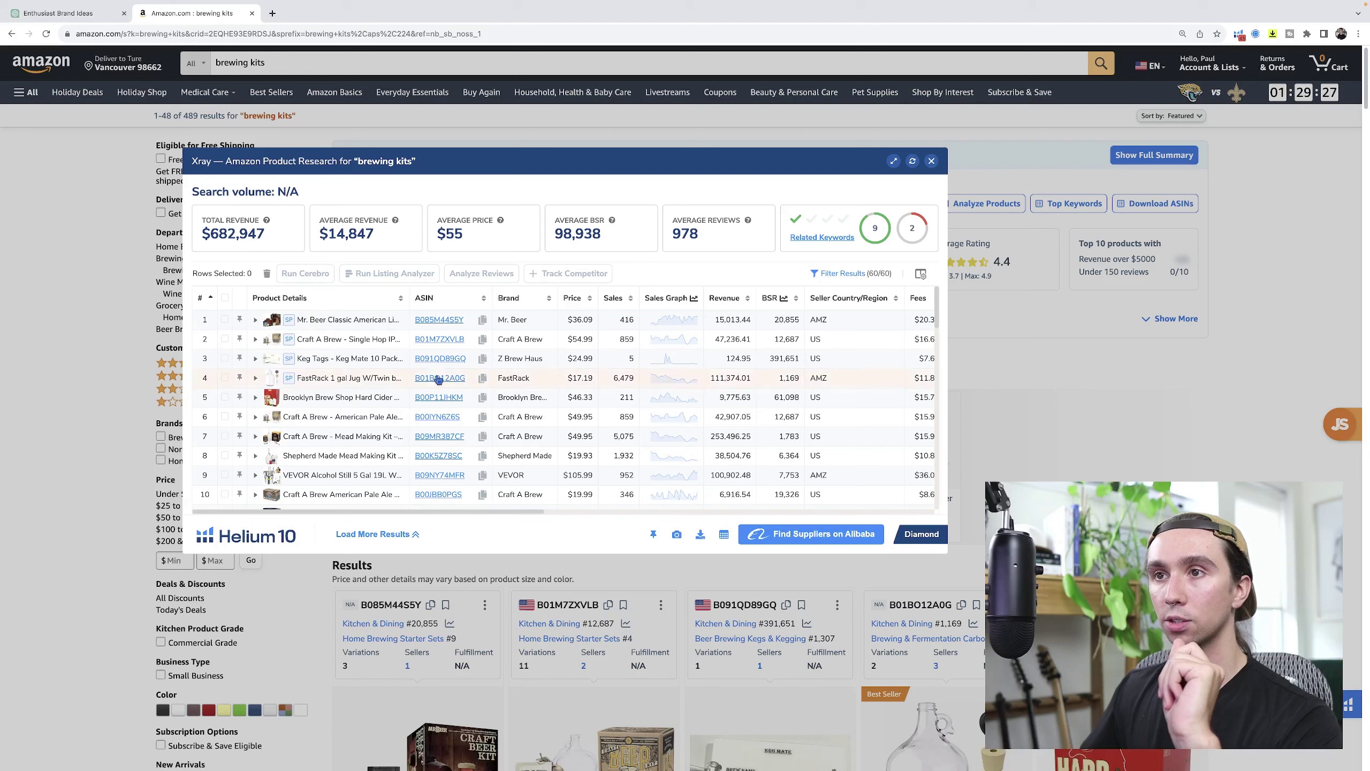
pyautogui.moveTo(430, 383)
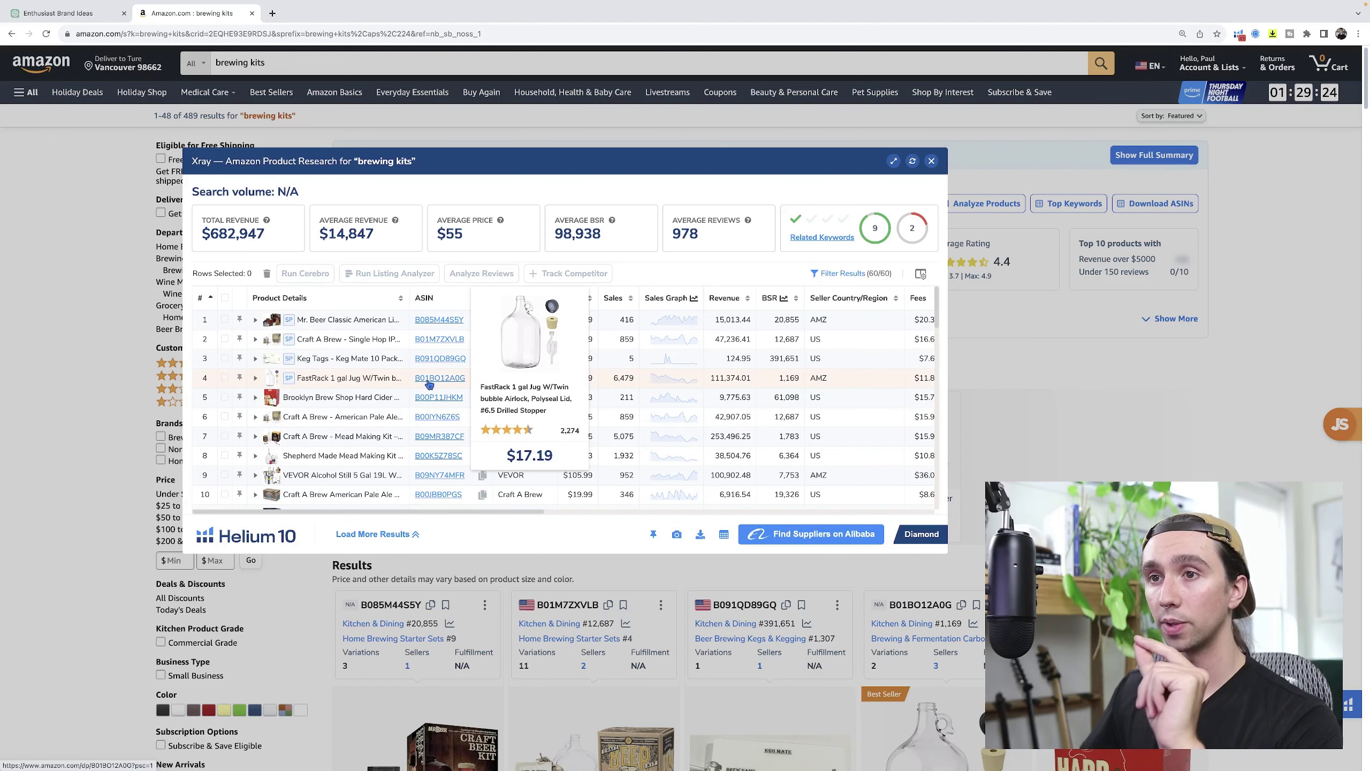
pyautogui.scroll(-3, 431, 383)
pyautogui.scroll(-10, 430, 385)
pyautogui.scroll(13, 431, 385)
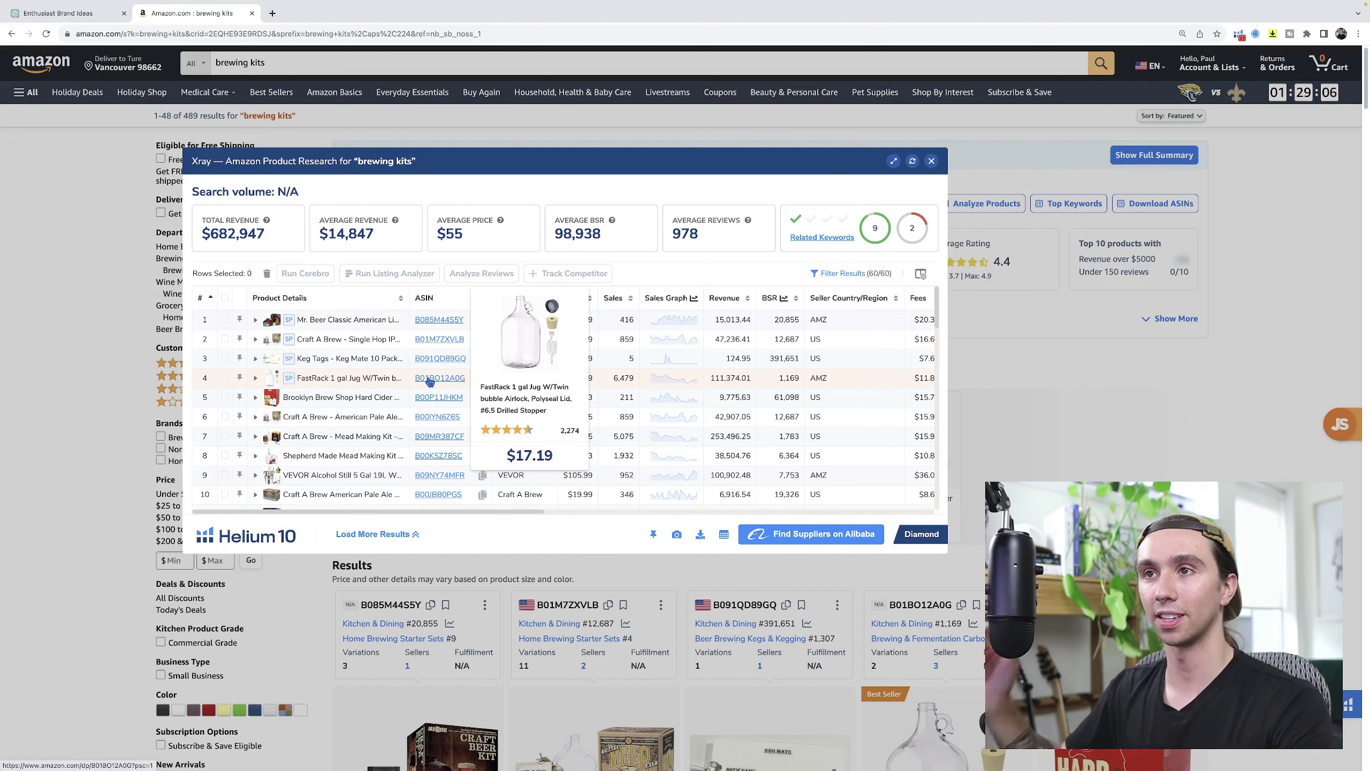
# Close the Xray panel, browse the brewing kits results, and return to the Enthusiast Brand Ideas chat
pyautogui.click(932, 160)
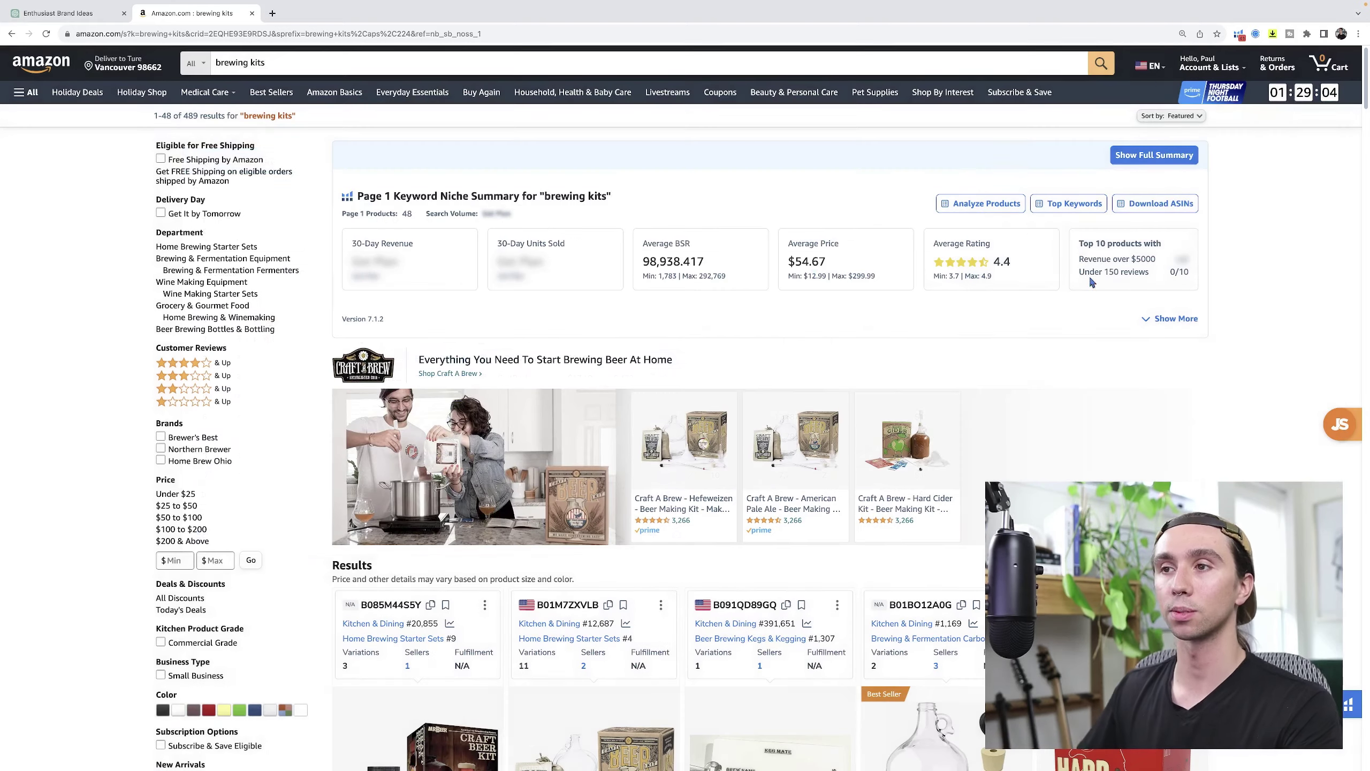
pyautogui.scroll(-10, 1187, 327)
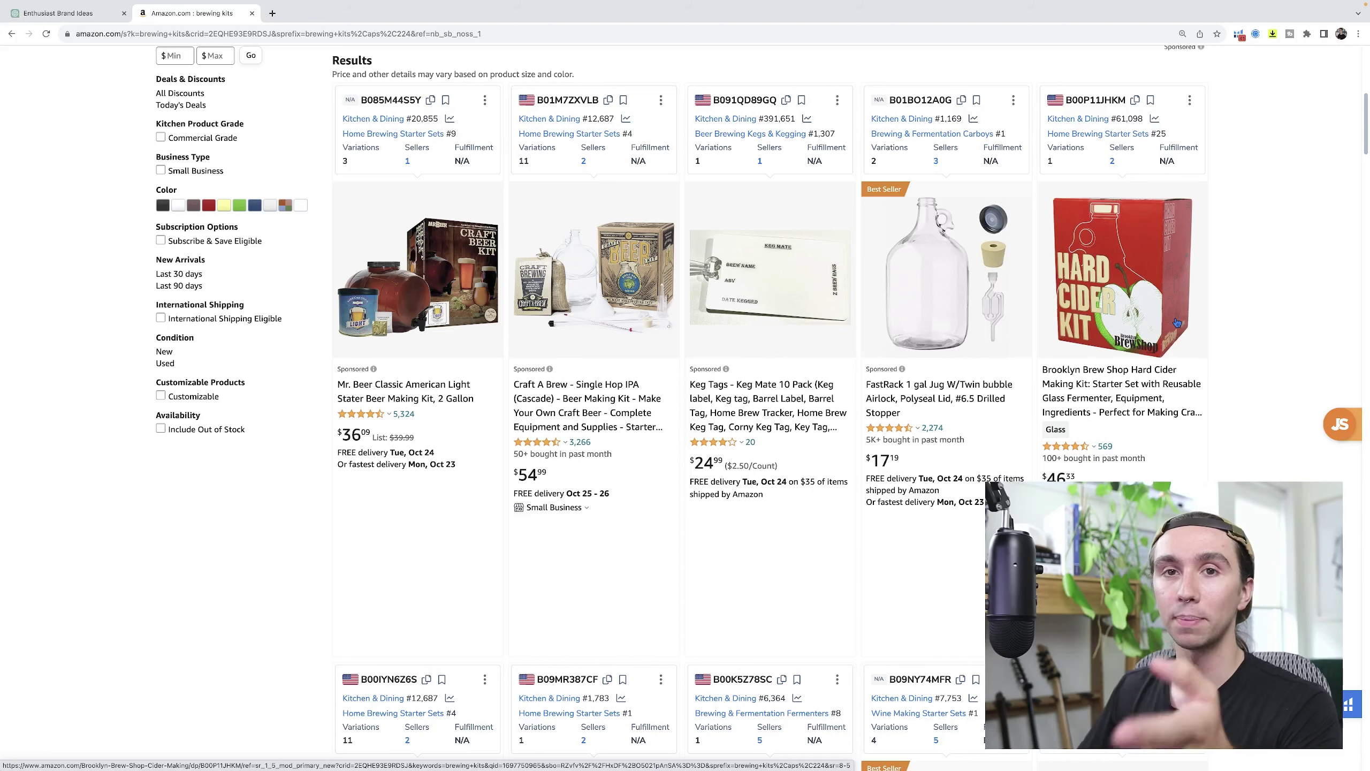
pyautogui.scroll(-1, 1178, 326)
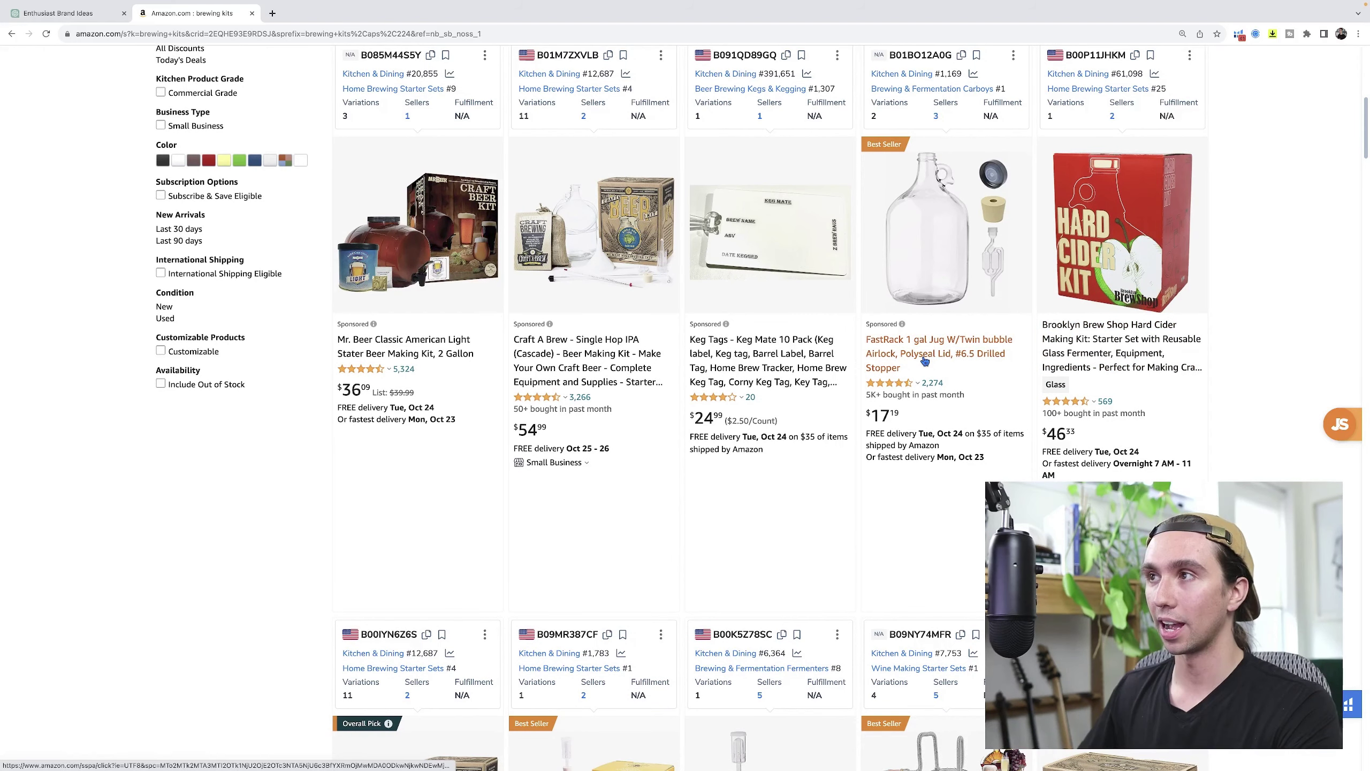
pyautogui.scroll(-10, 980, 248)
pyautogui.scroll(-15, 980, 248)
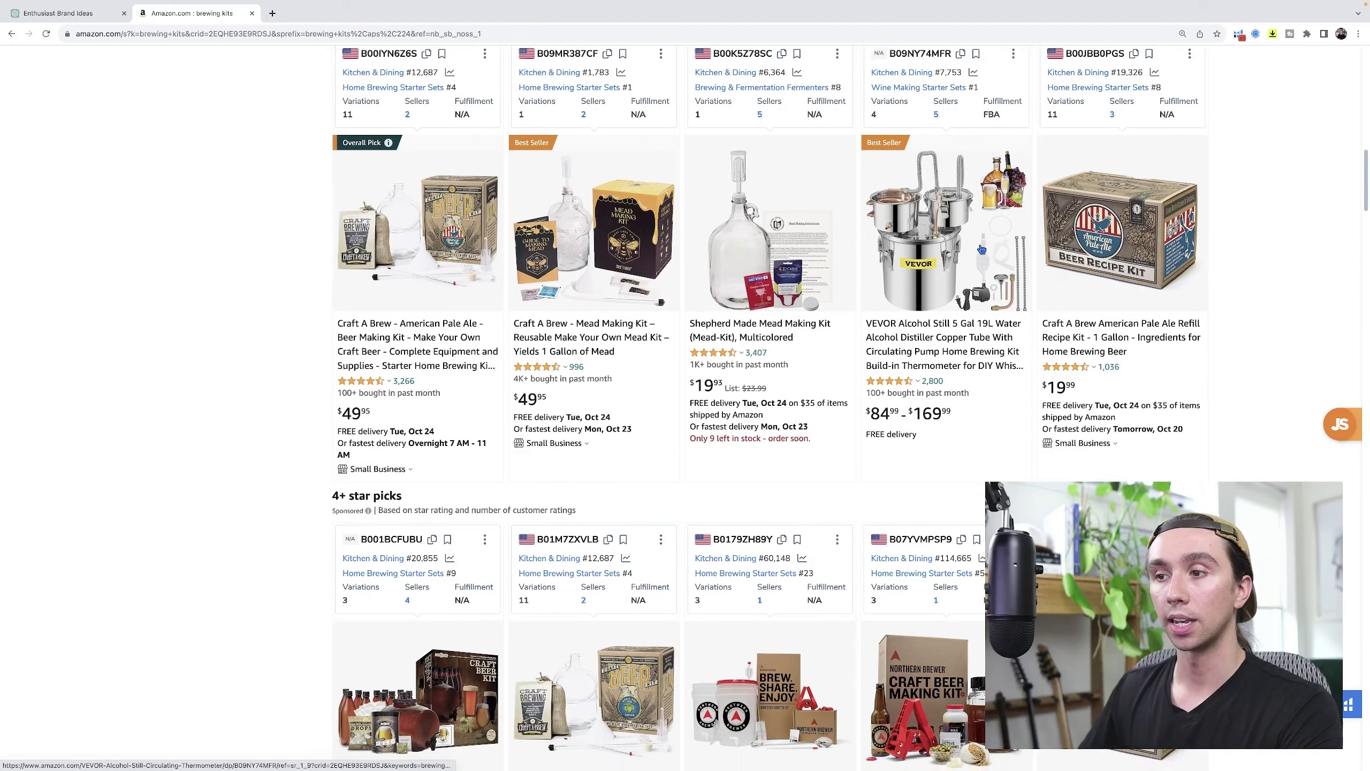
pyautogui.scroll(-15, 979, 249)
pyautogui.scroll(-4, 980, 248)
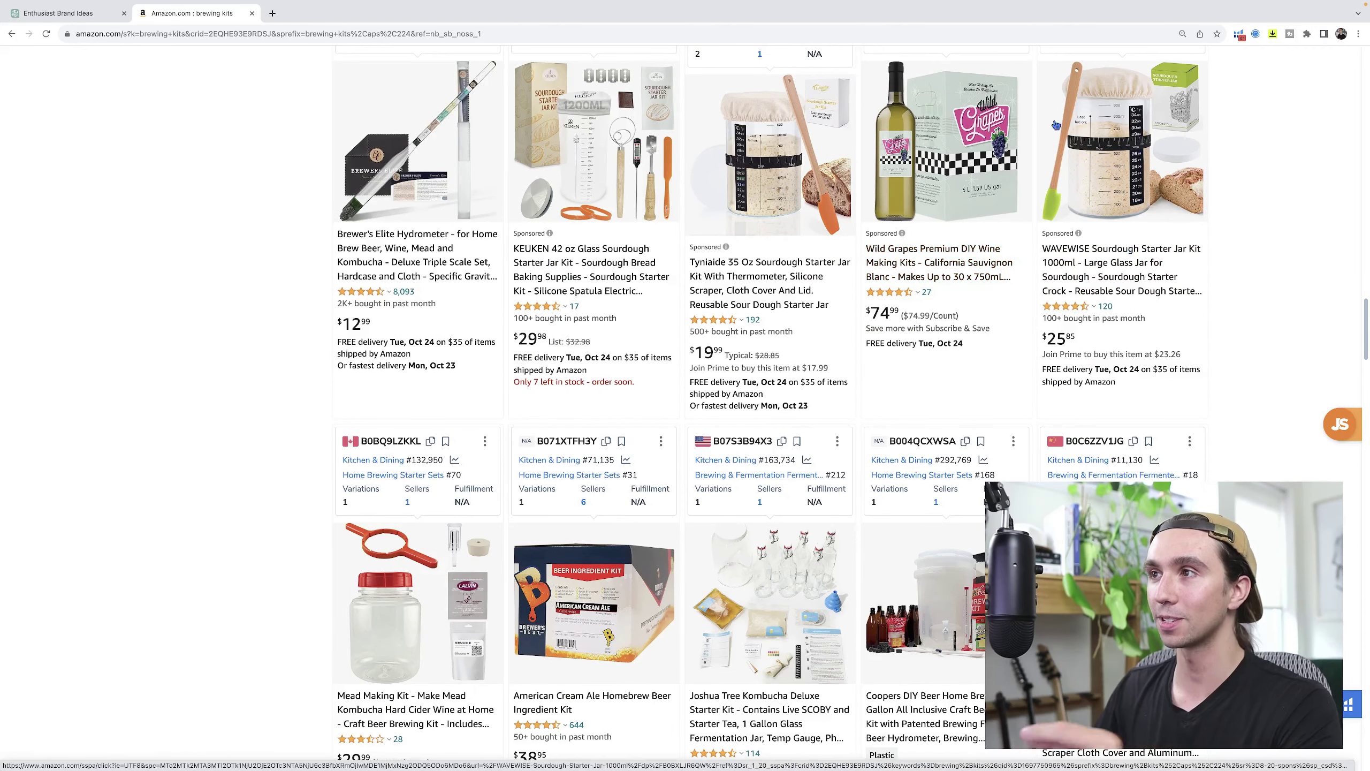
pyautogui.scroll(-4, 1091, 286)
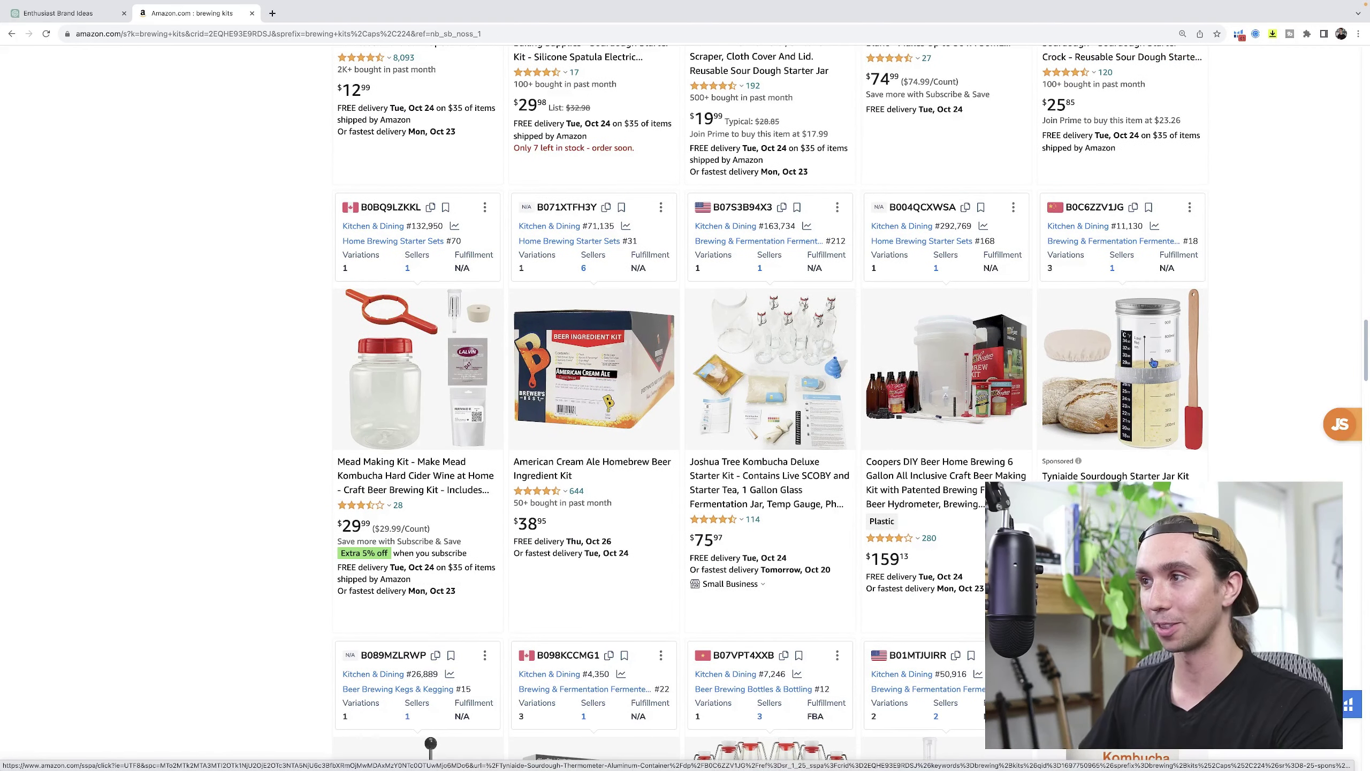
pyautogui.scroll(20, 1109, 398)
pyautogui.scroll(2, 1109, 398)
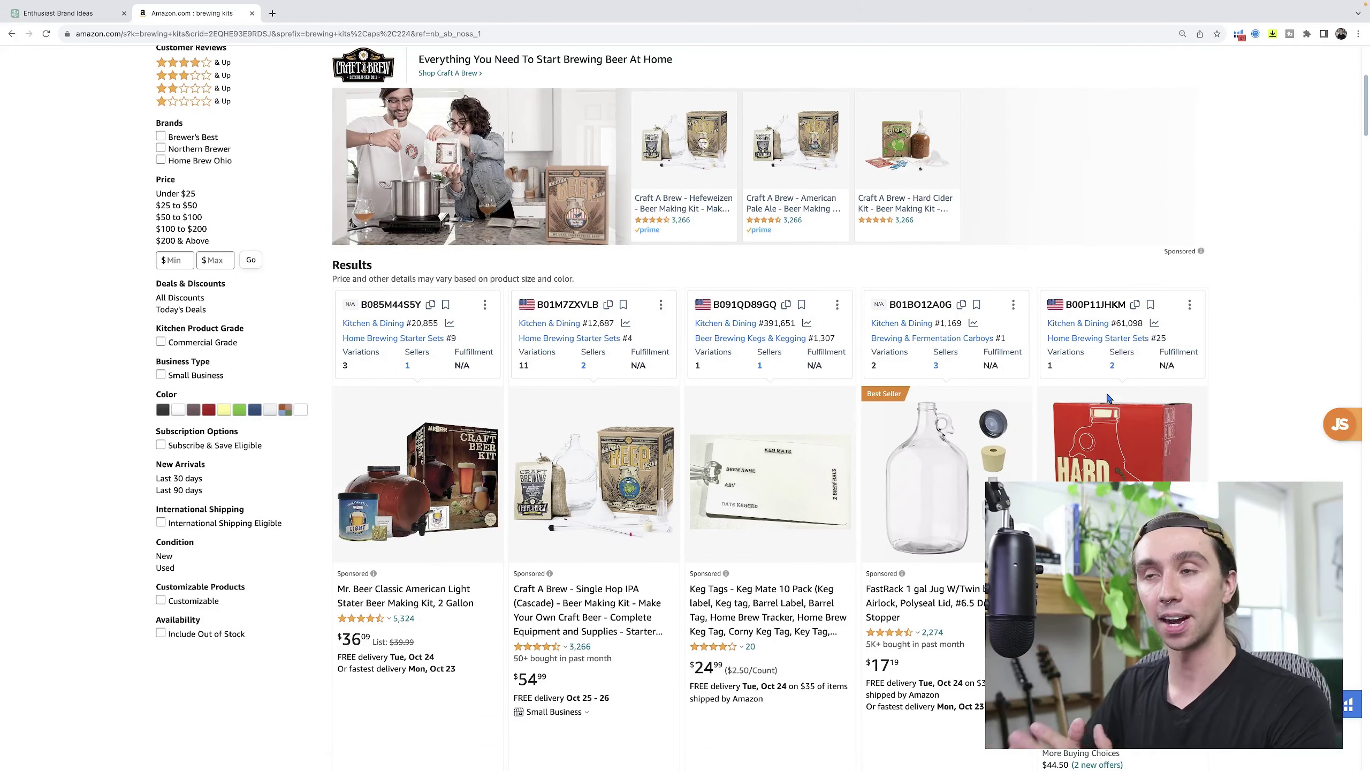
pyautogui.click(60, 15)
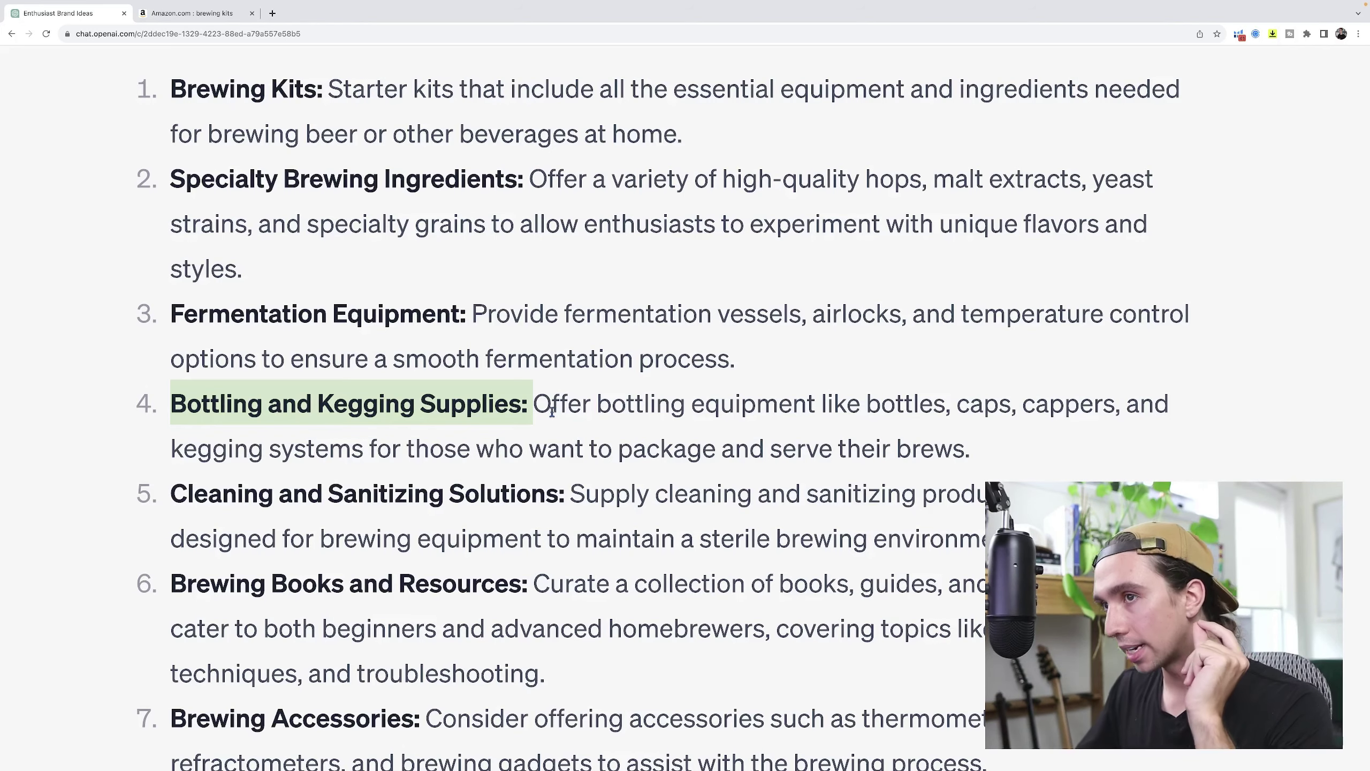
# Reset the chat zoom with Ctrl+0 and begin typing 'can you build me a customer avatar'
pyautogui.scroll(-3, 573, 394)
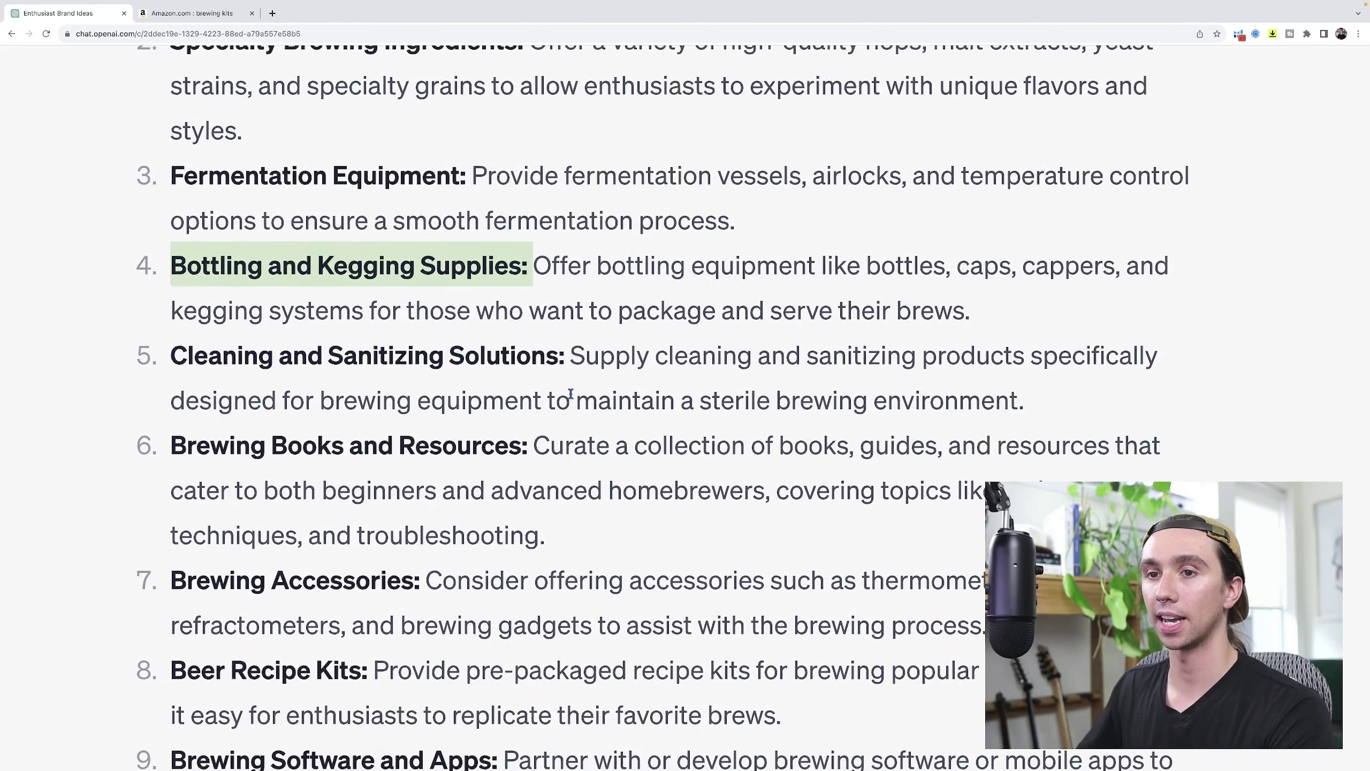
pyautogui.hotkey('ctrl', '0')
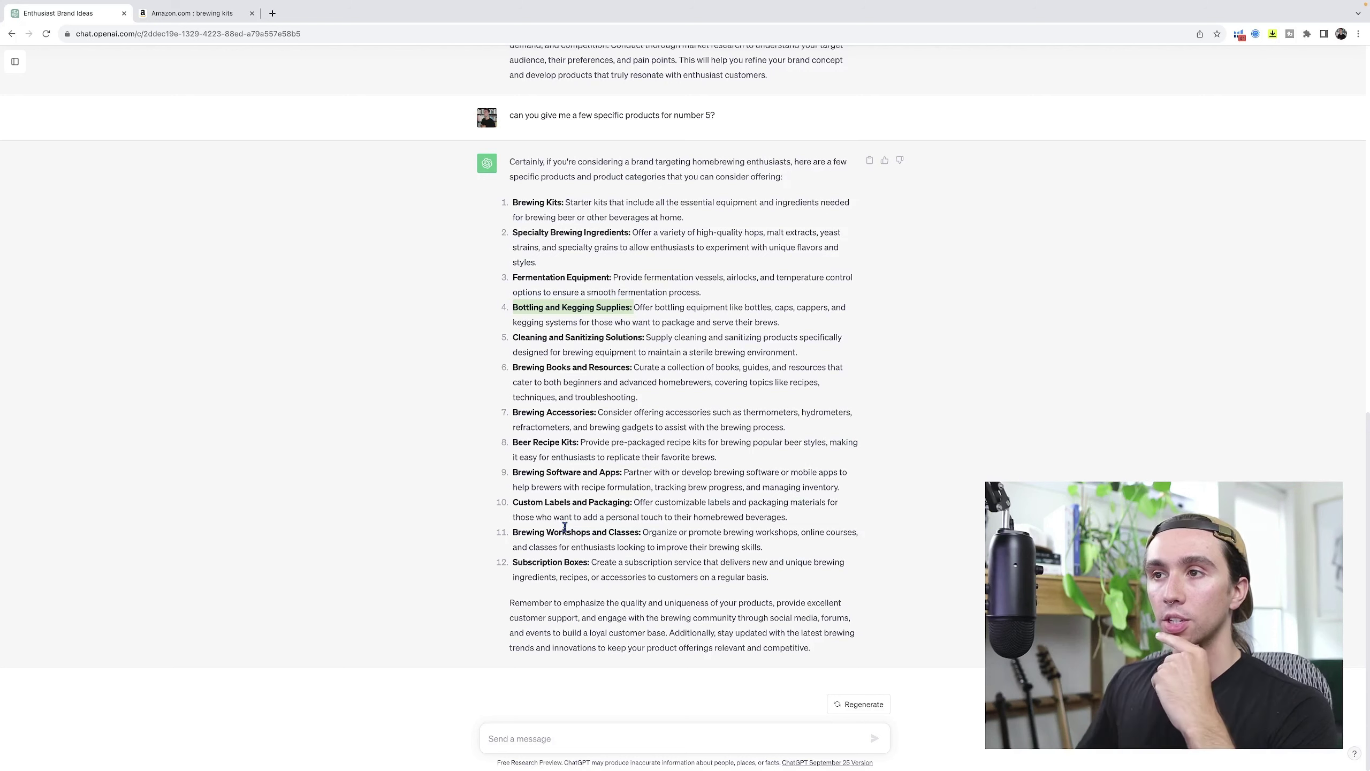
pyautogui.click(529, 738)
pyautogui.write('can you build me a custo')
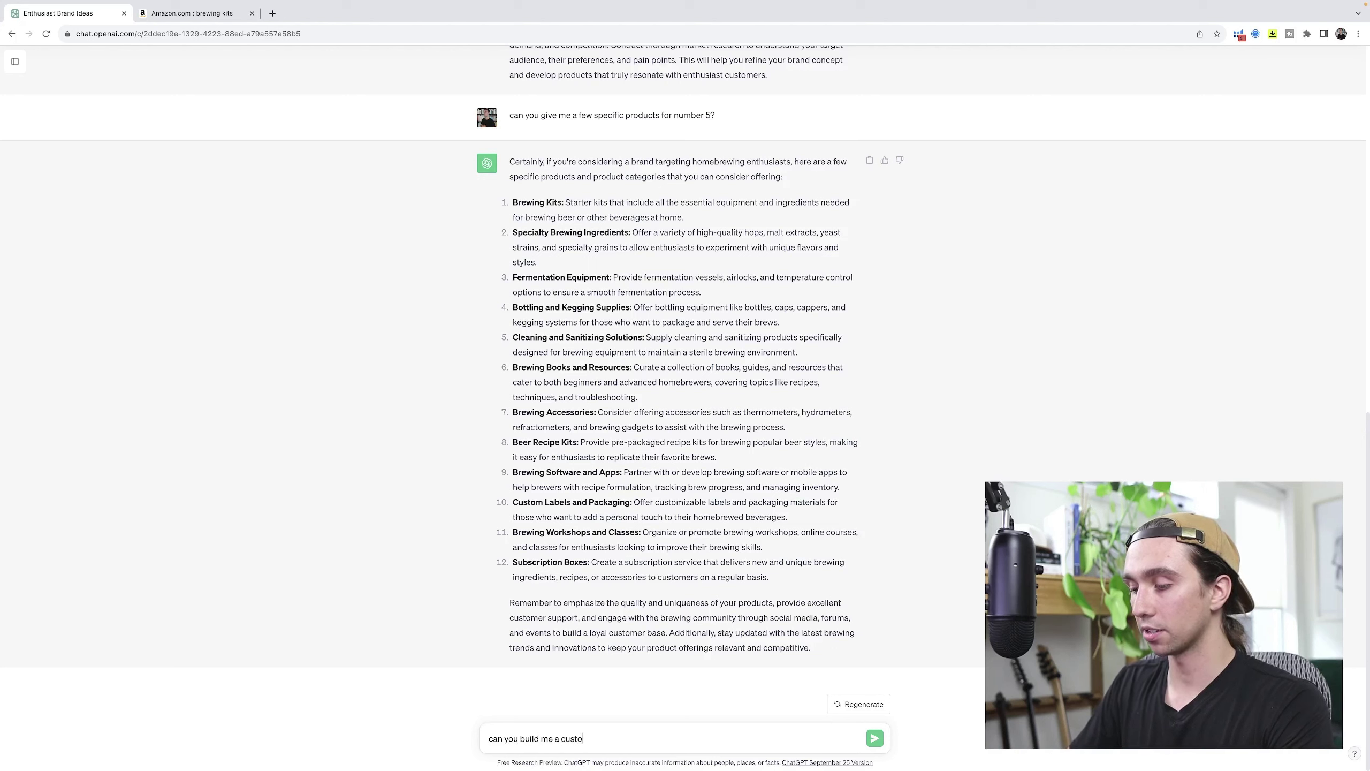
pyautogui.write('mer avatar that would buy all of those things based on these reviews"')
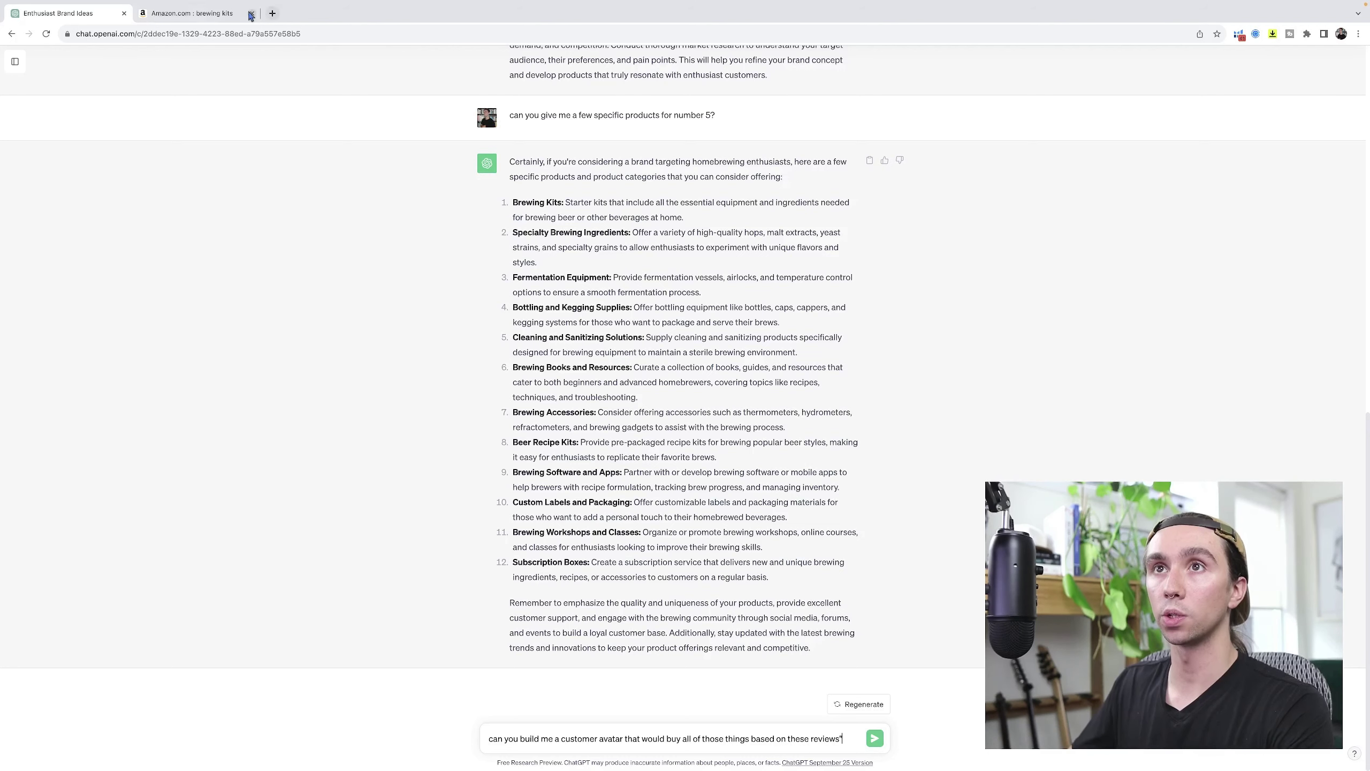
# Open the FastRack 1 gal jug's customer reviews on Amazon and bring up the Helium 10 tools
pyautogui.click(222, 13)
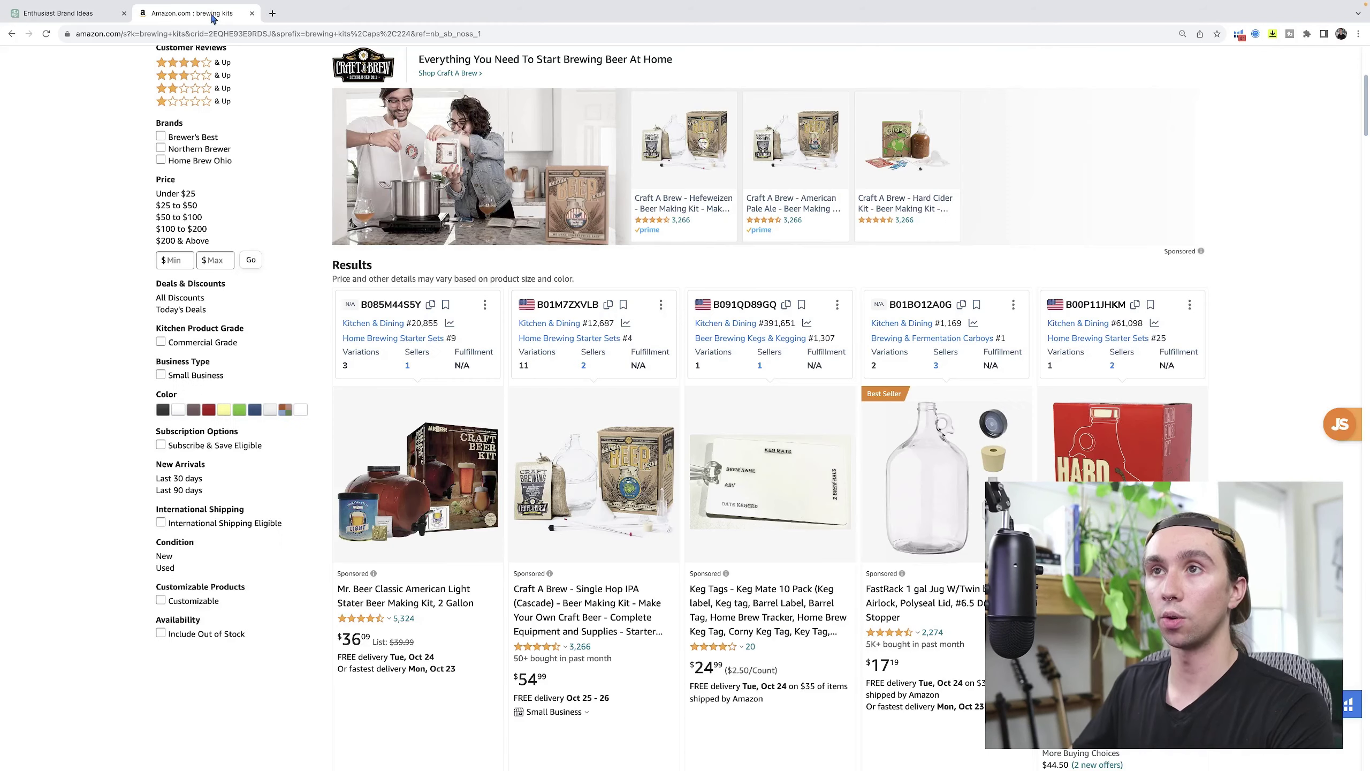
pyautogui.click(932, 635)
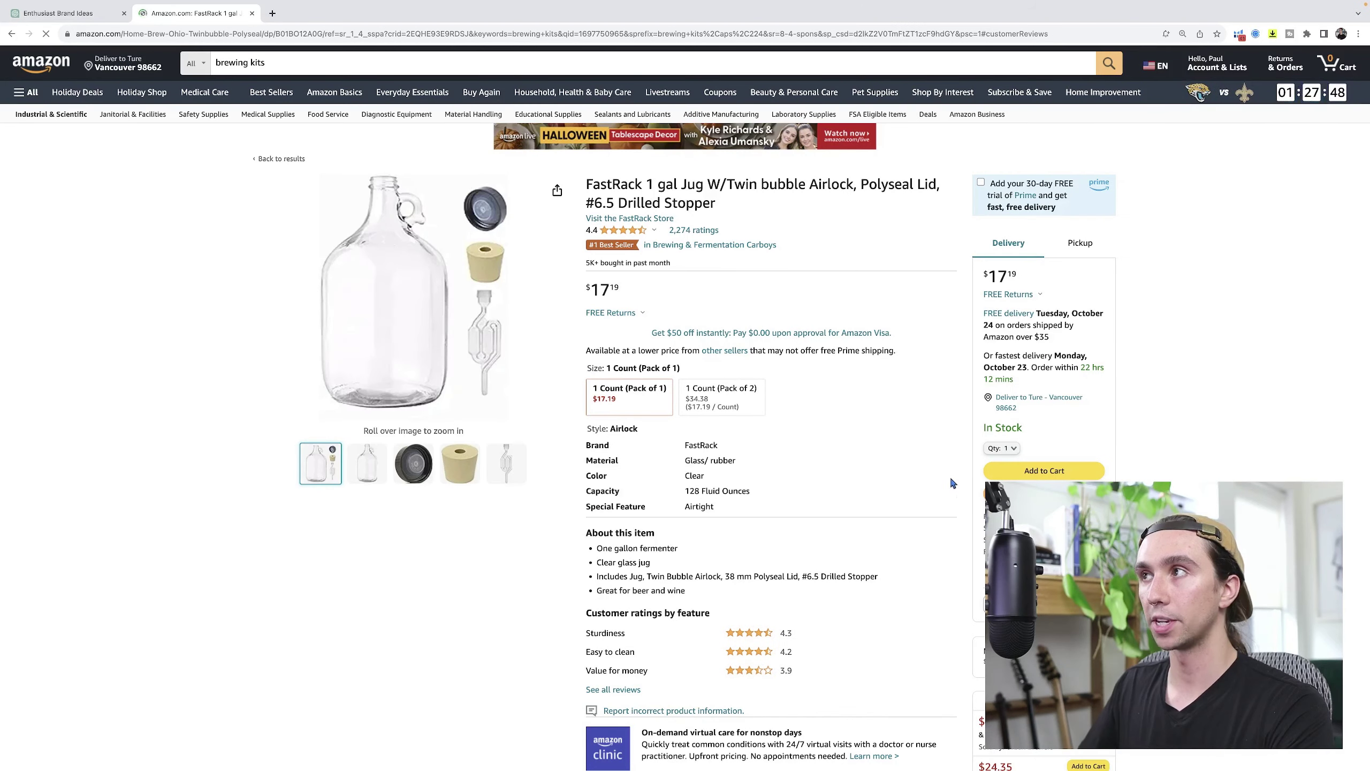
pyautogui.scroll(-15, 911, 427)
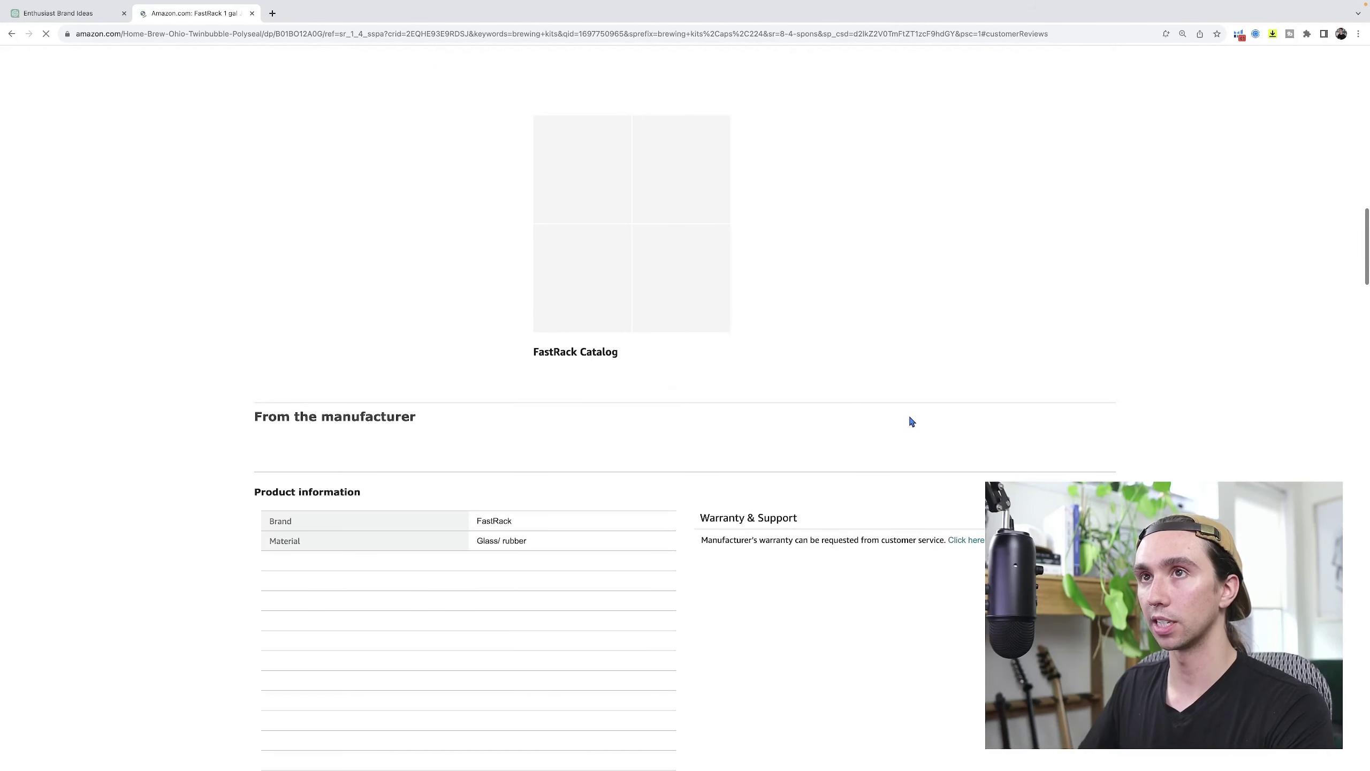
pyautogui.scroll(-20, 917, 436)
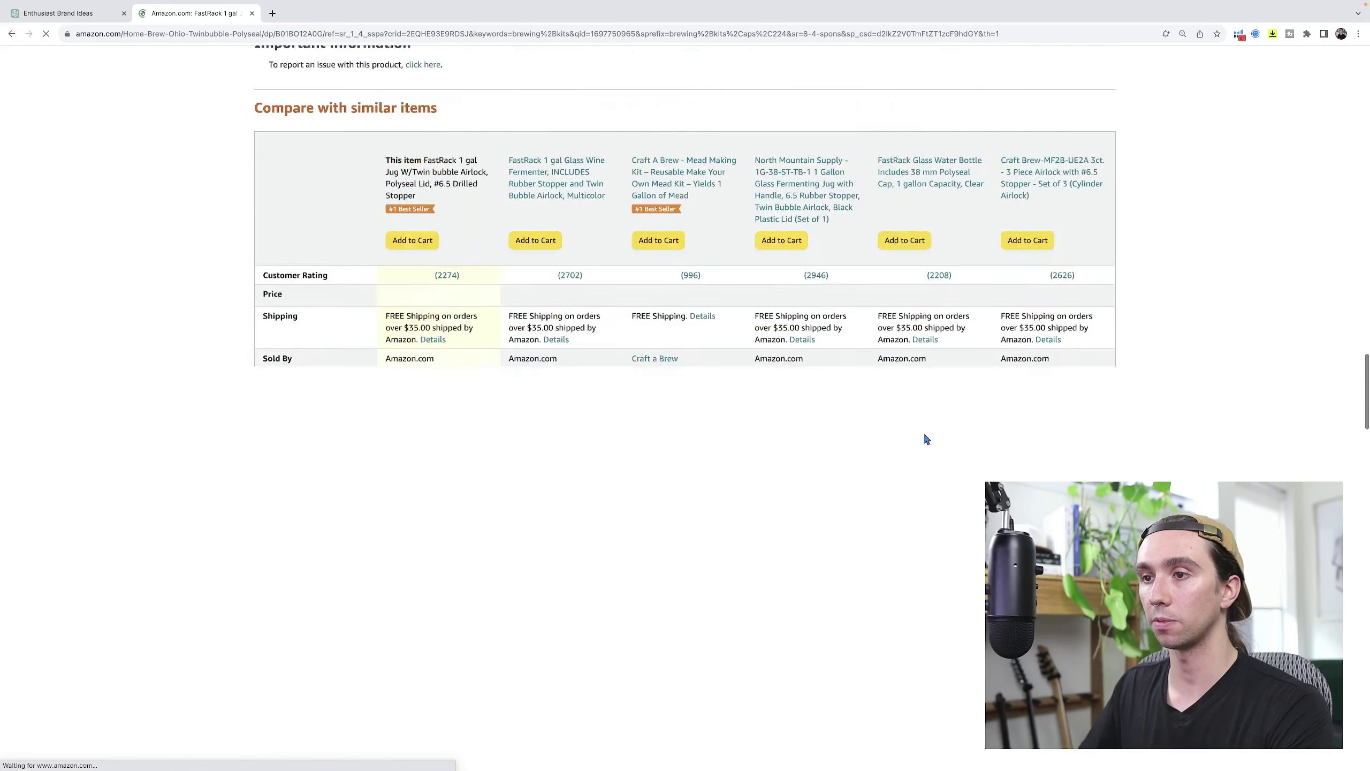
pyautogui.scroll(-10, 926, 438)
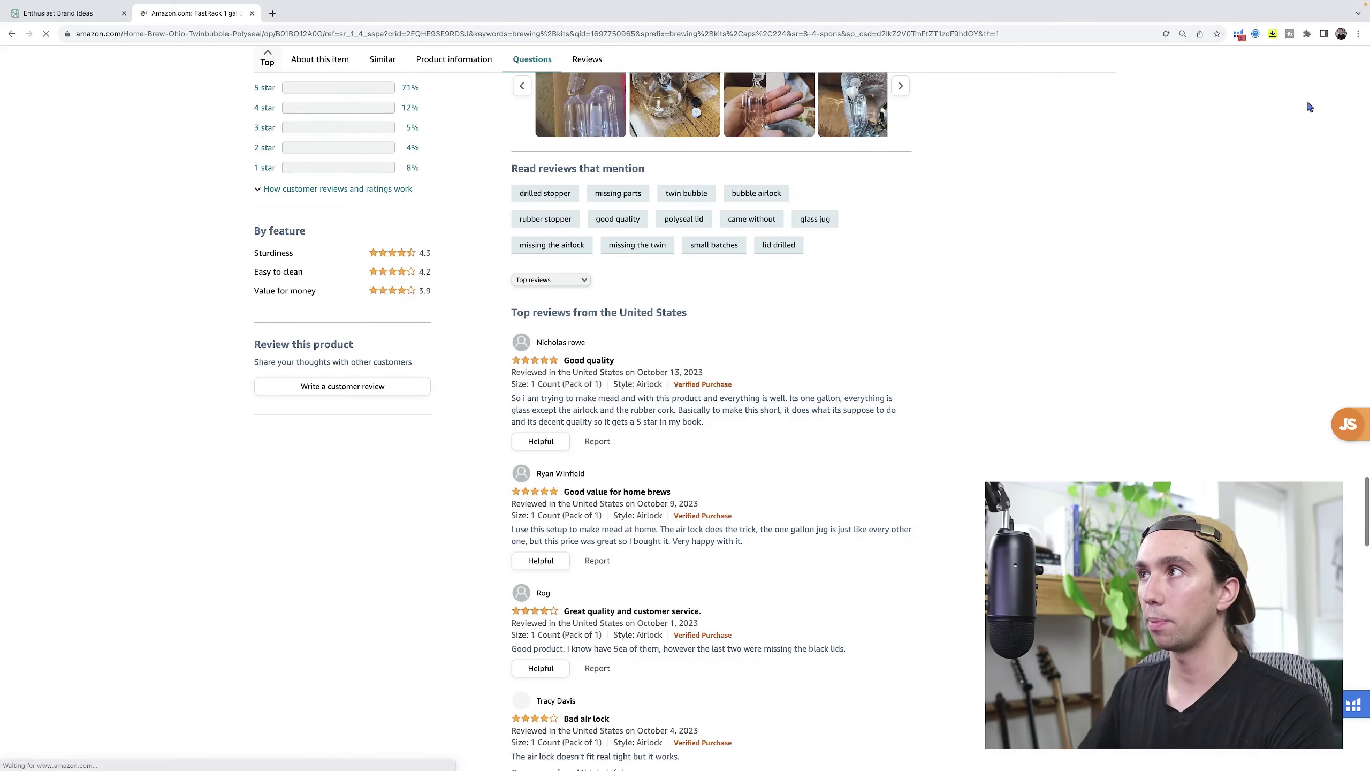
pyautogui.click(1240, 34)
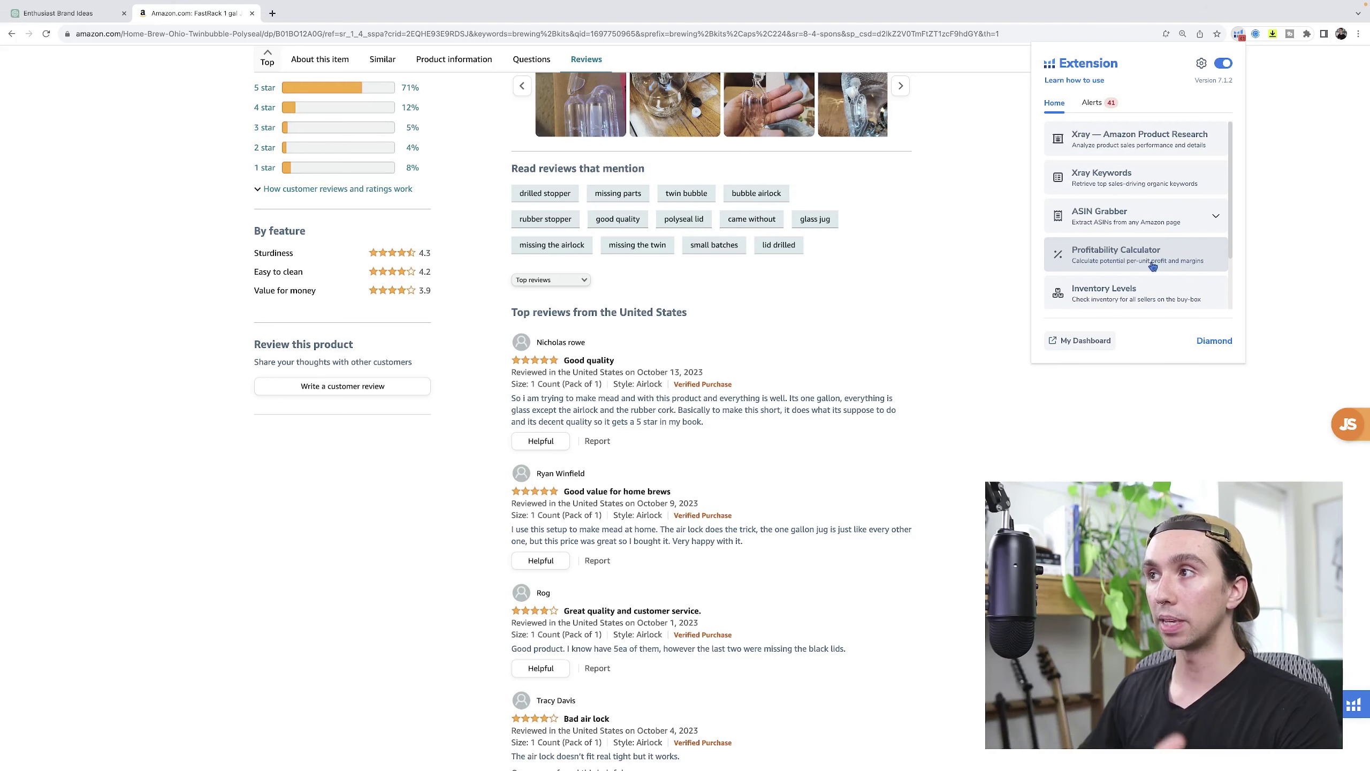
# Launch Review Insights for the FastRack jug and select the one-star '300% mark up' review
pyautogui.scroll(-2, 1151, 265)
pyautogui.click(1137, 268)
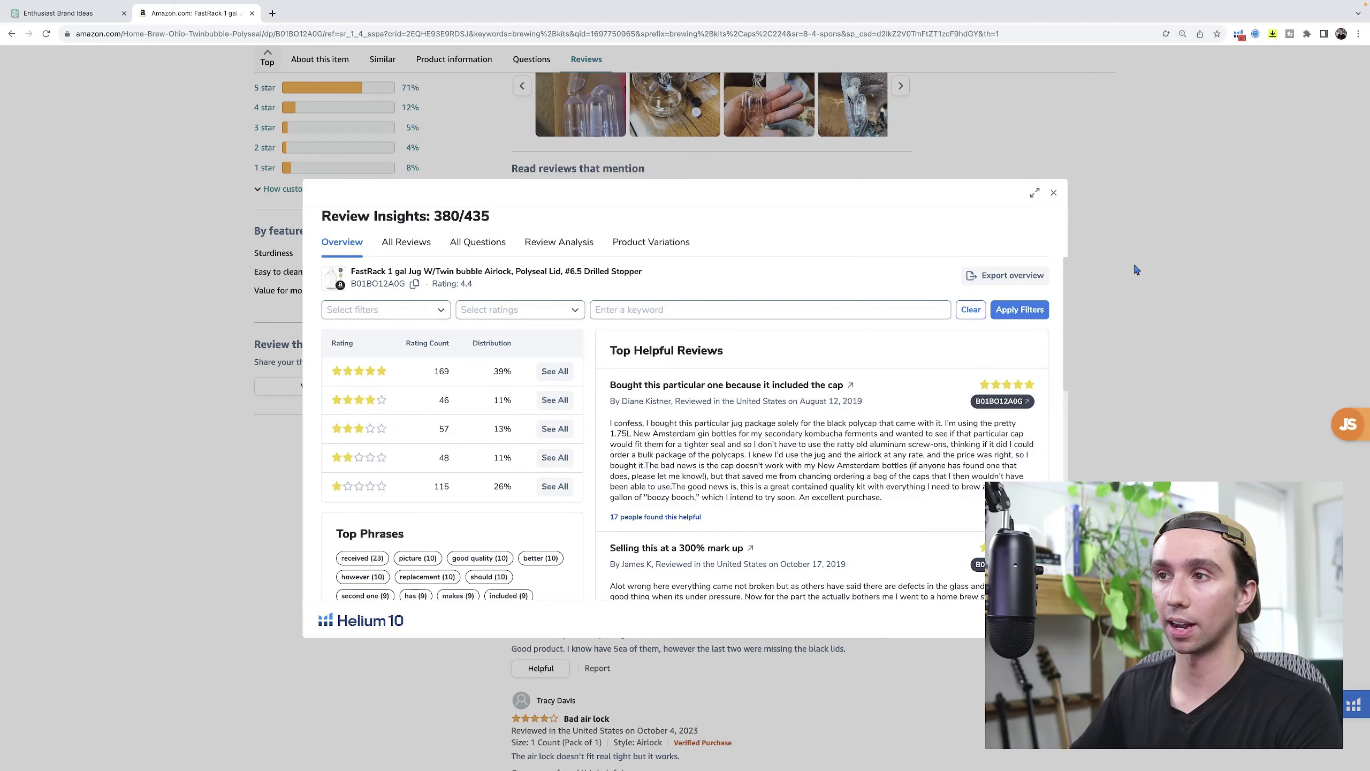
pyautogui.scroll(-2, 817, 449)
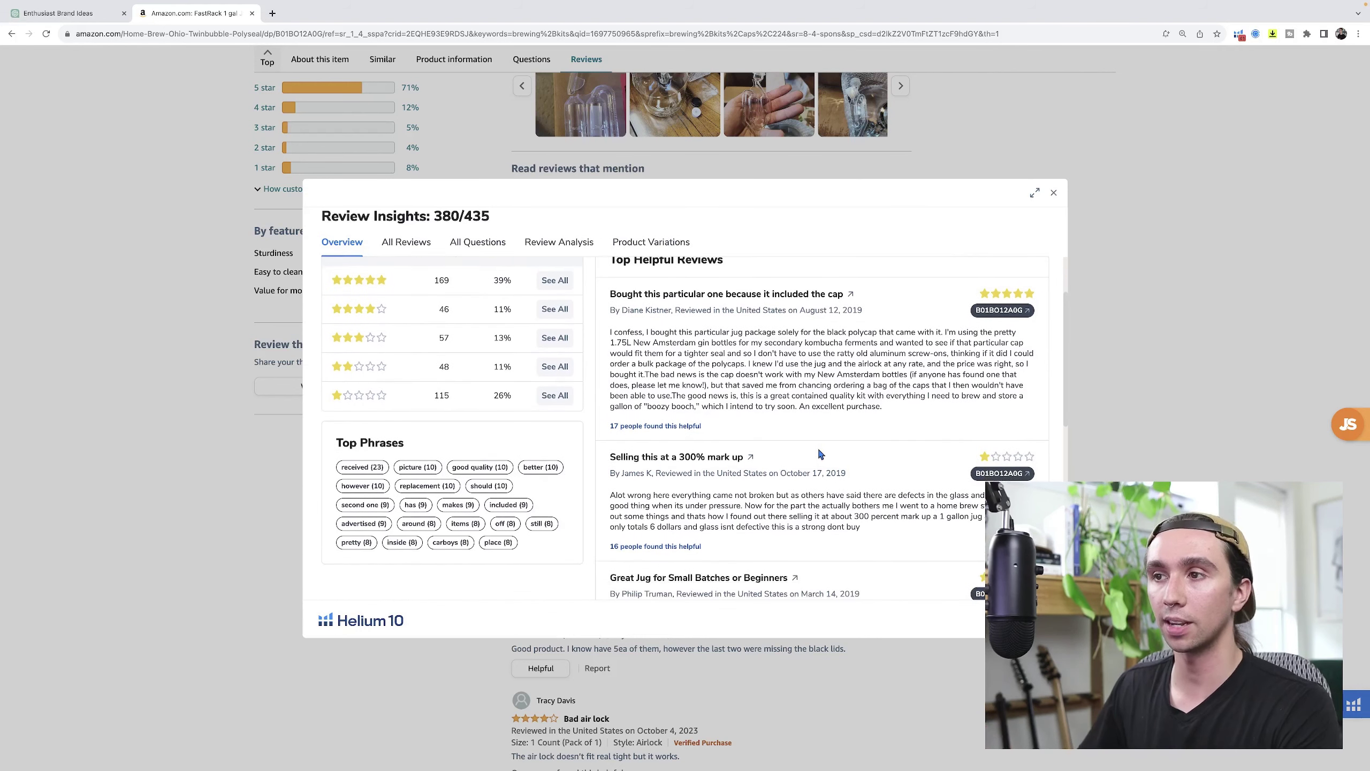
pyautogui.scroll(-2, 819, 454)
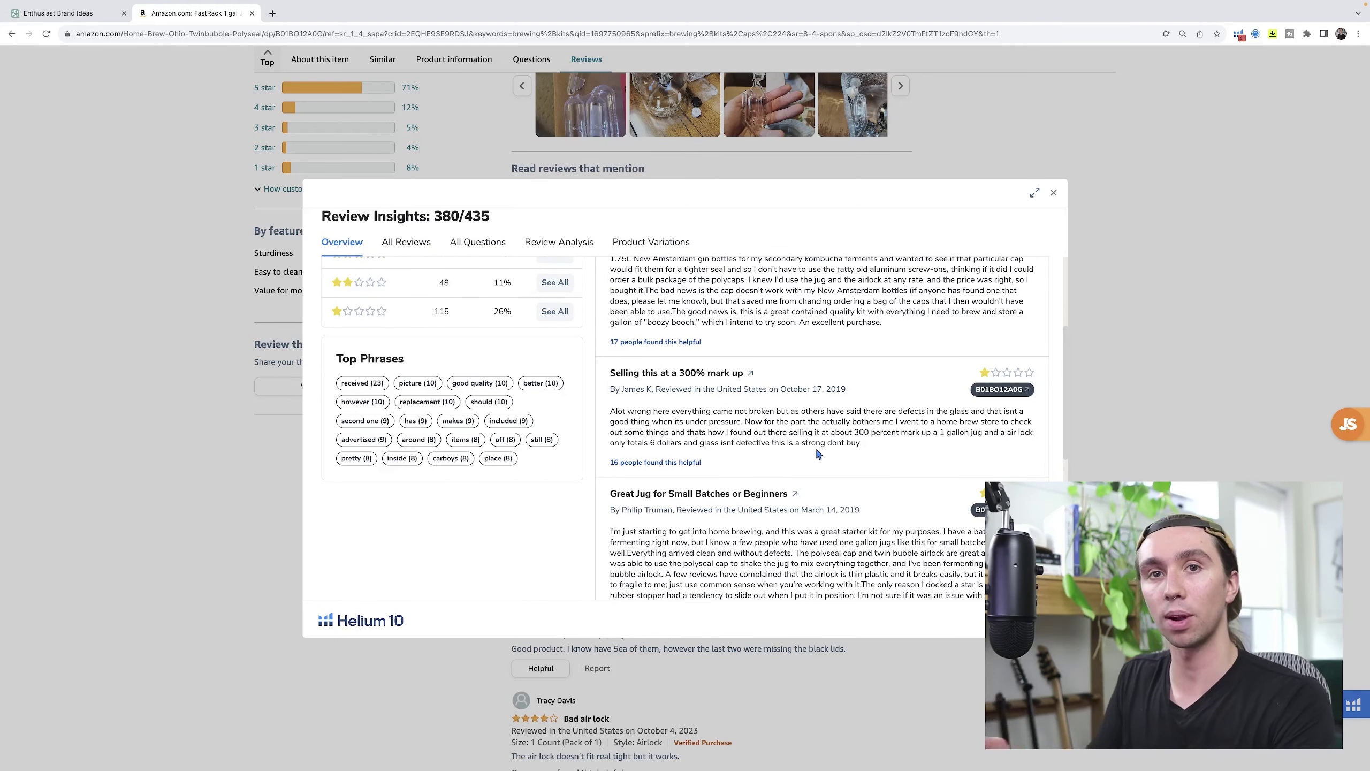
pyautogui.scroll(1, 873, 450)
pyautogui.moveTo(873, 449); pyautogui.dragTo(603, 422)
pyautogui.press('super+c')
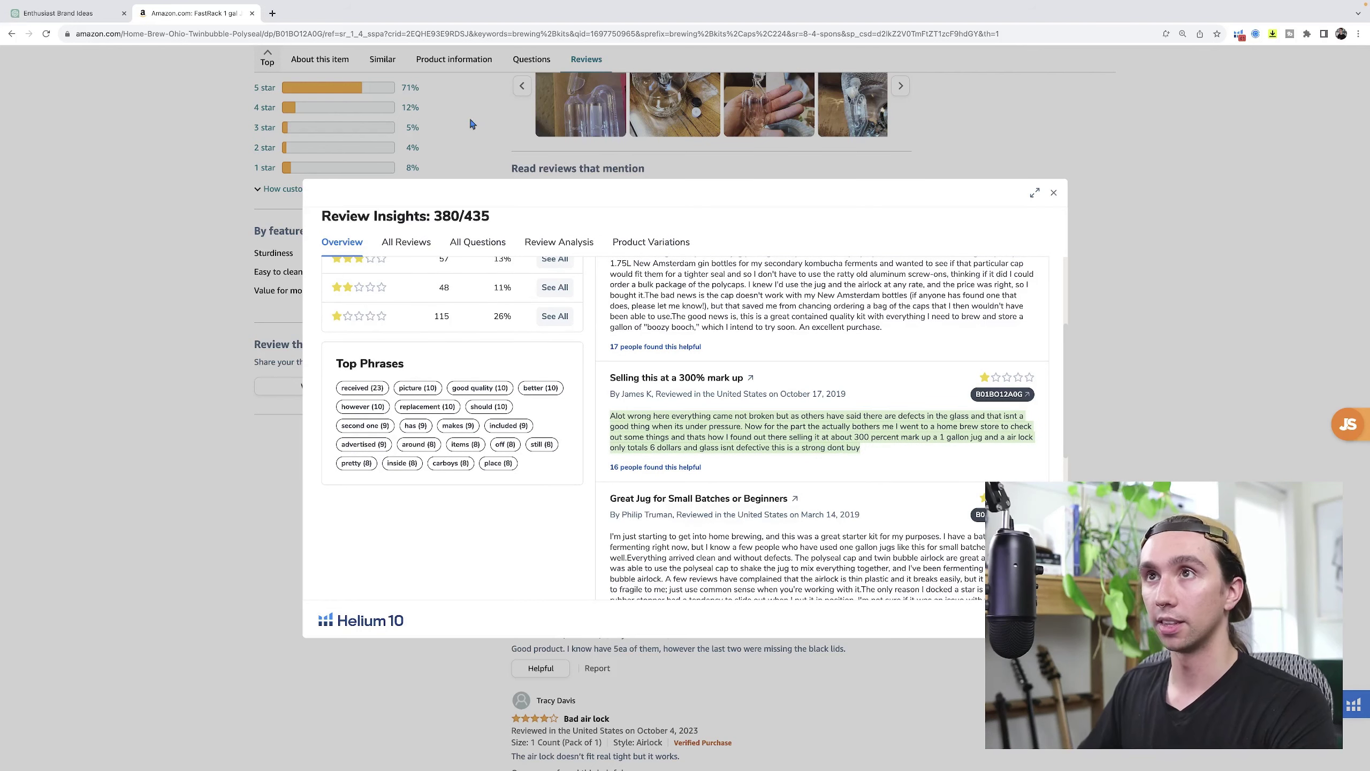
# Paste the 300% mark up review and the five-star polycap review into the avatar prompt, closing the quote
pyautogui.click(89, 19)
pyautogui.press('super+v')
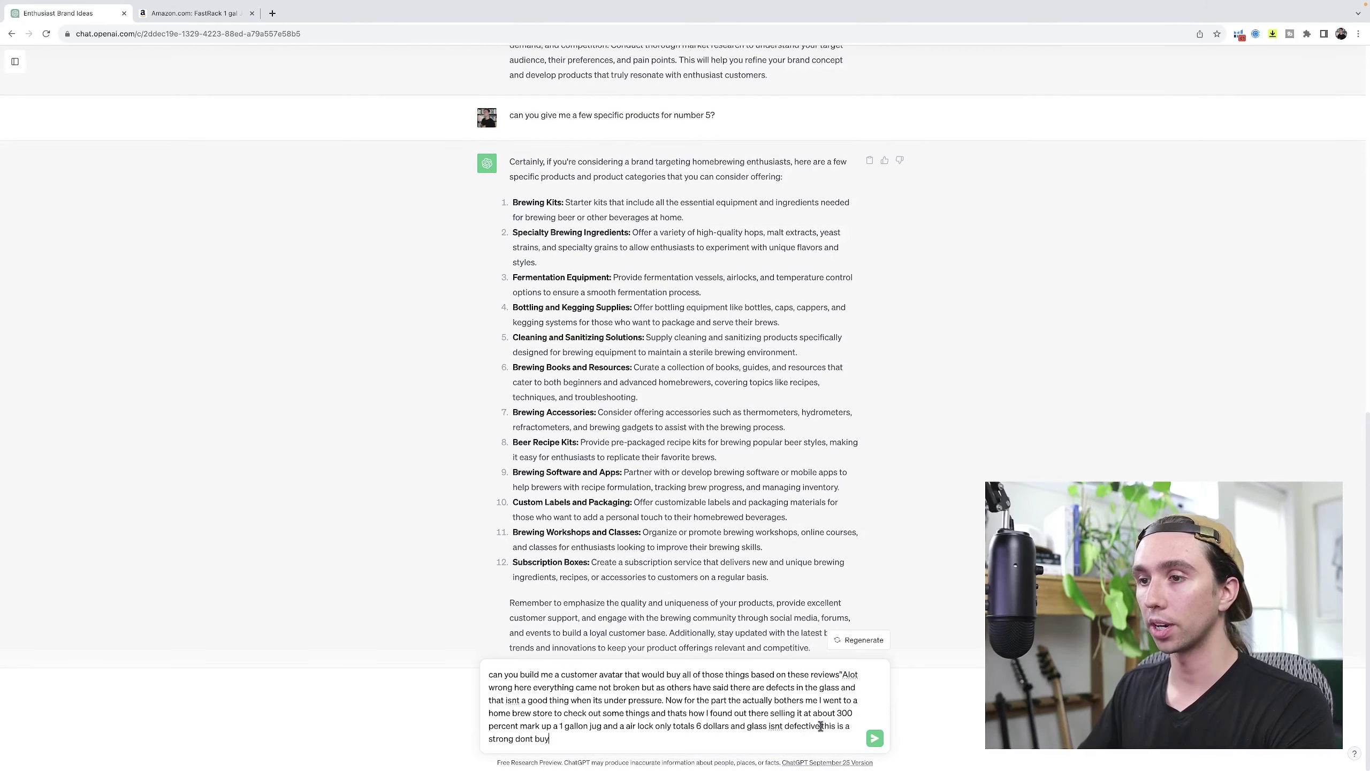
pyautogui.write('-')
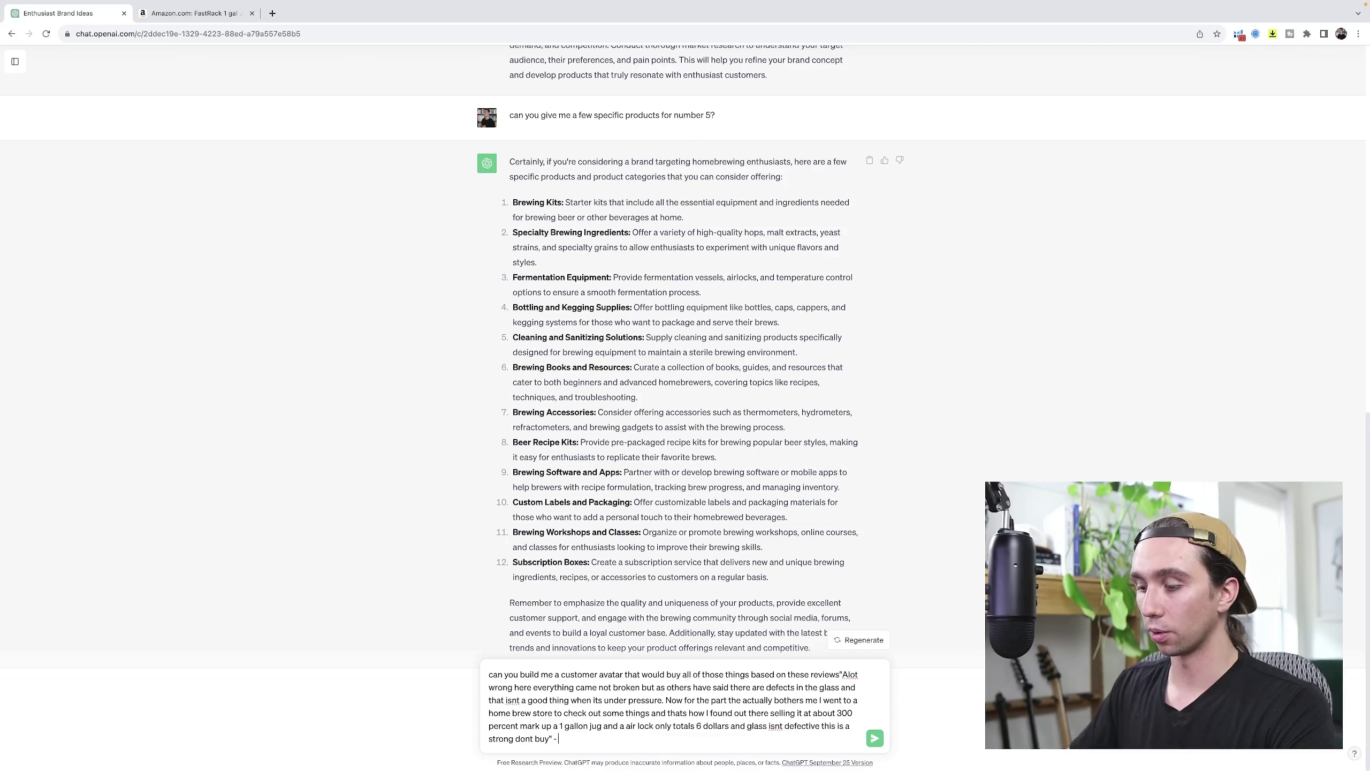
pyautogui.click(203, 13)
pyautogui.scroll(5, 882, 398)
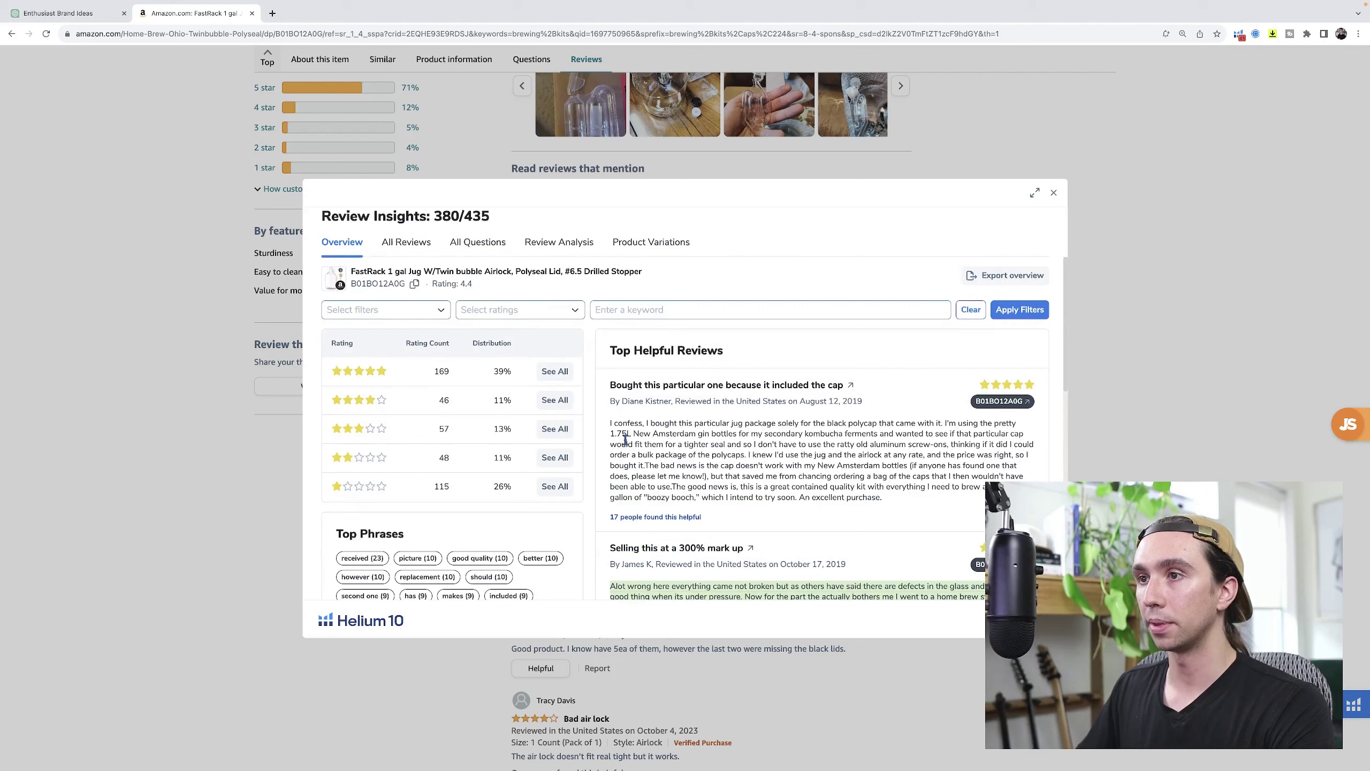
pyautogui.moveTo(882, 499); pyautogui.dragTo(613, 424)
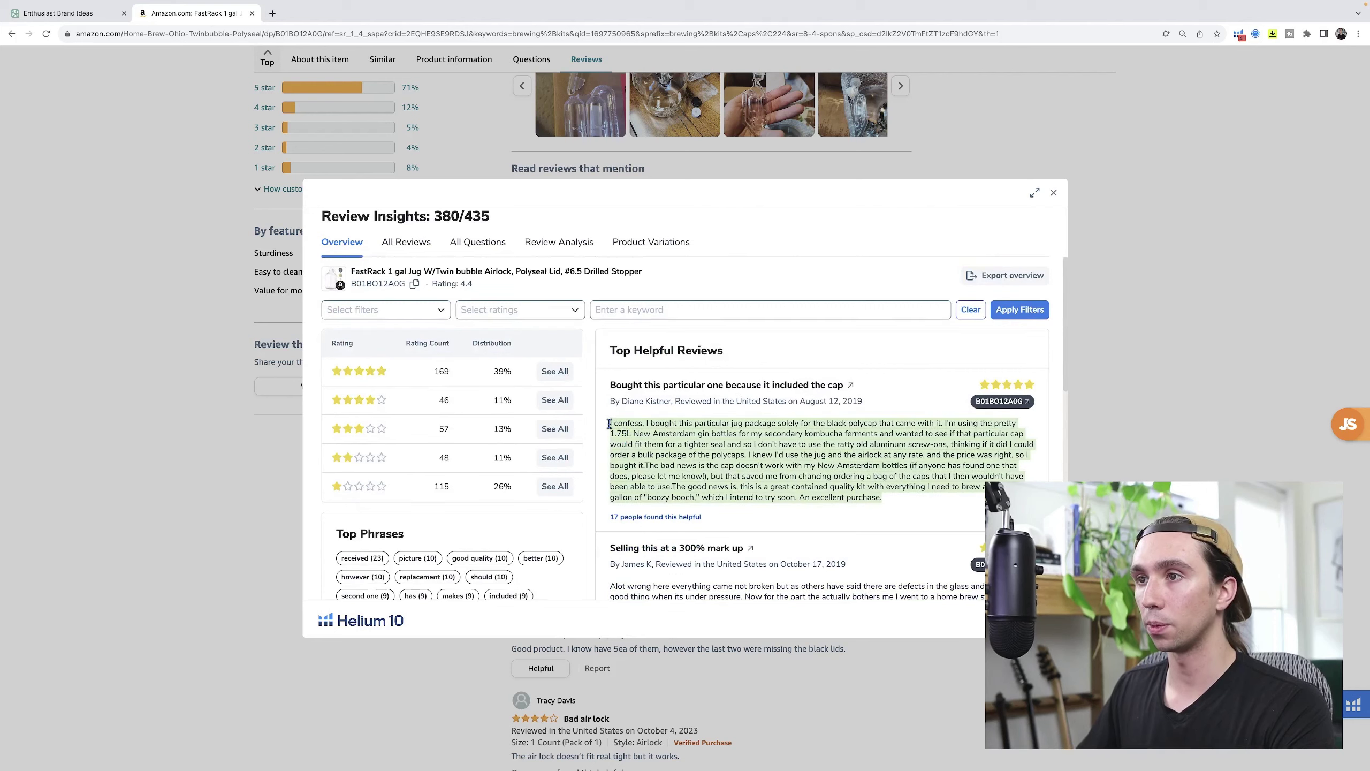
pyautogui.hotkey('ctrl', 'shift', 'Tab')
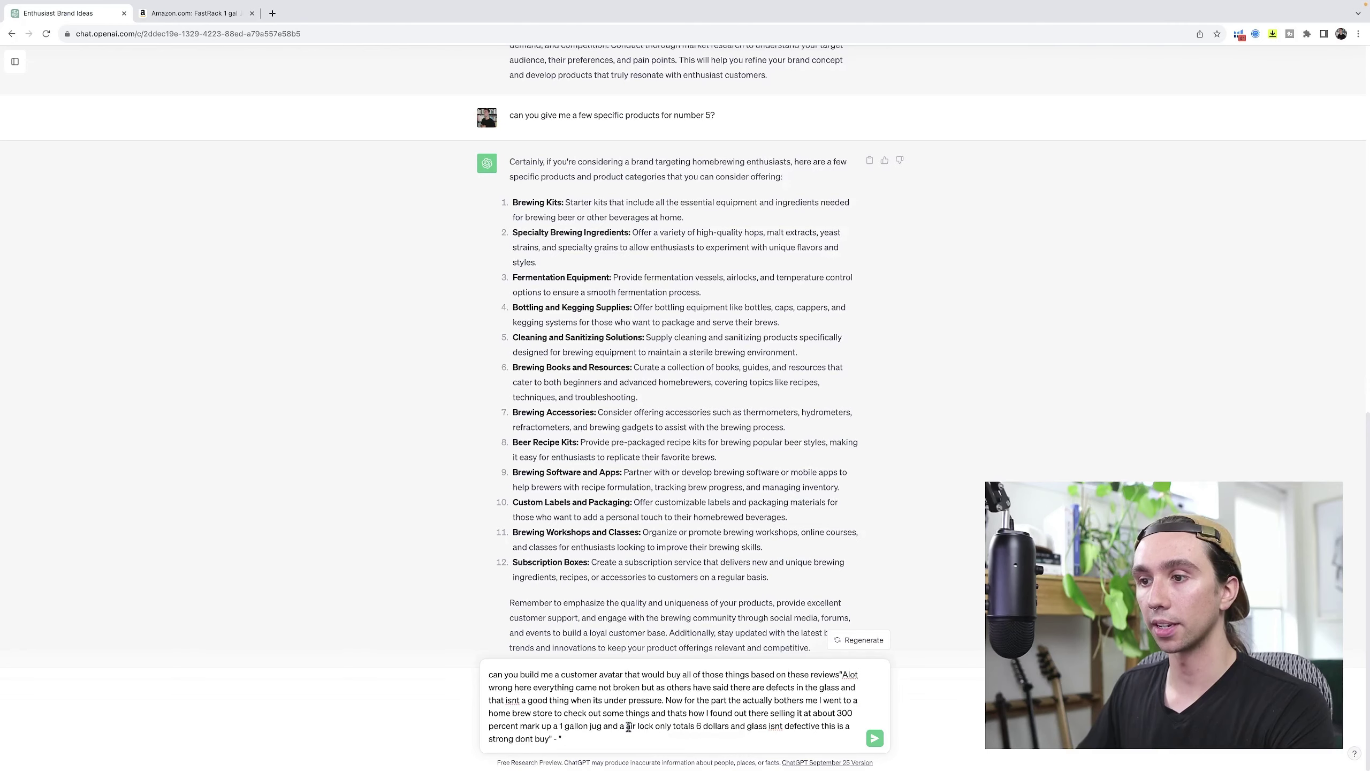
pyautogui.hotkey('ctrl', 'v')
pyautogui.write('"')
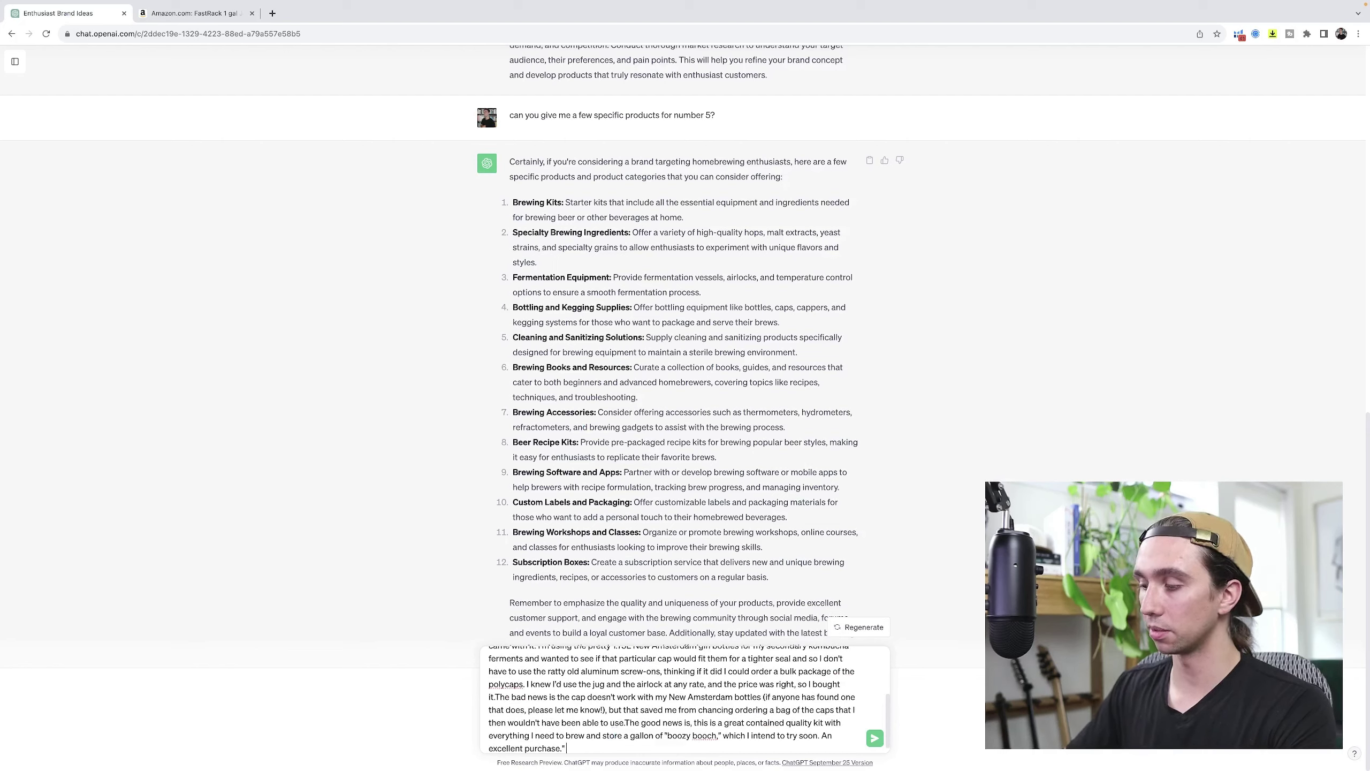
pyautogui.click(187, 14)
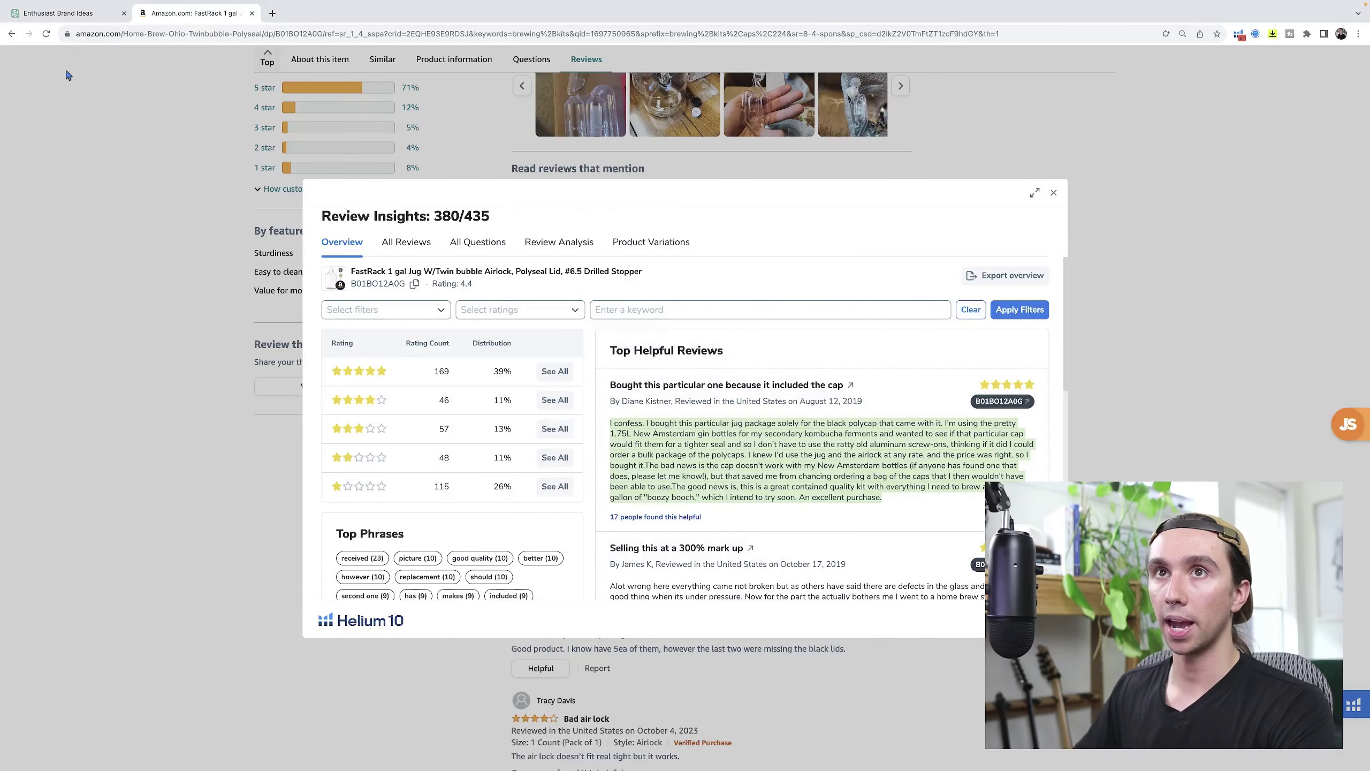
# Return to the brewing kits search results, browse the products, and bring up the Helium 10 menu
pyautogui.click(11, 34)
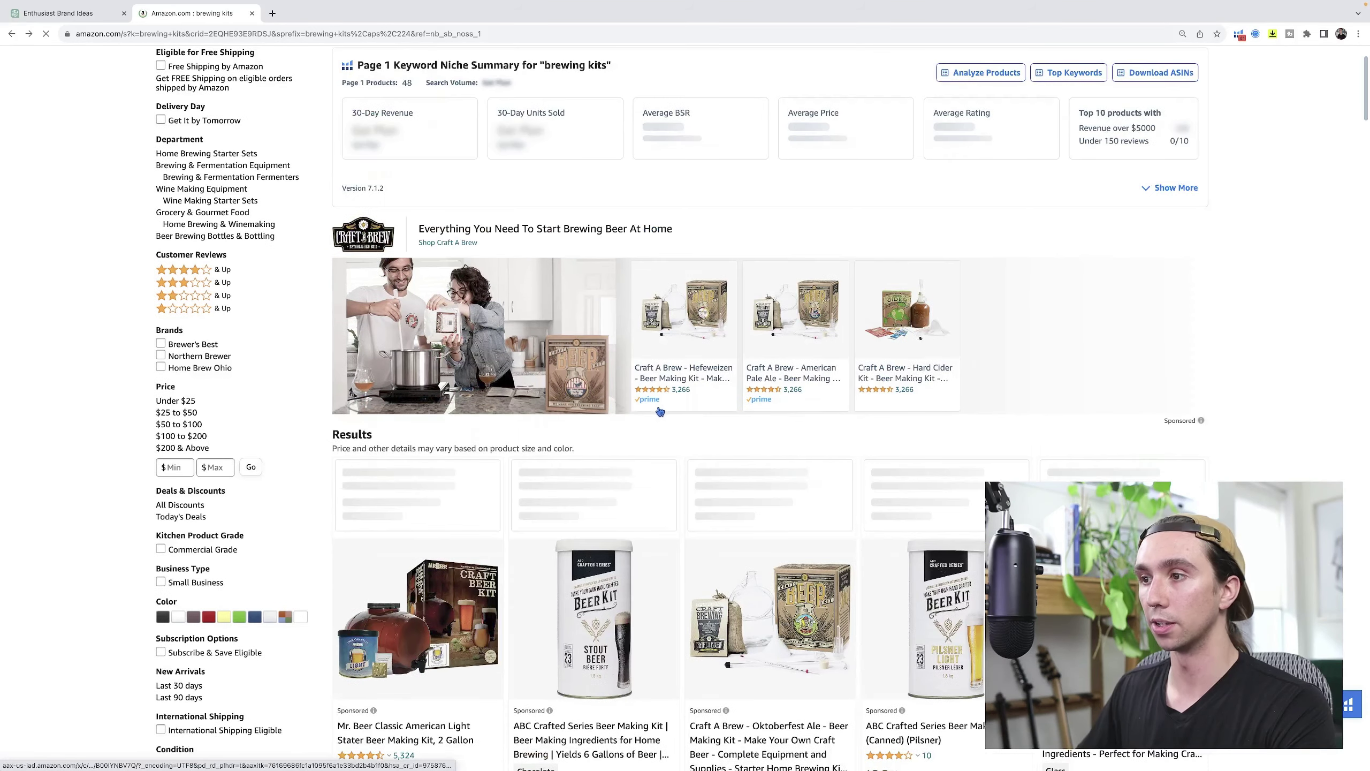
pyautogui.scroll(-6, 660, 411)
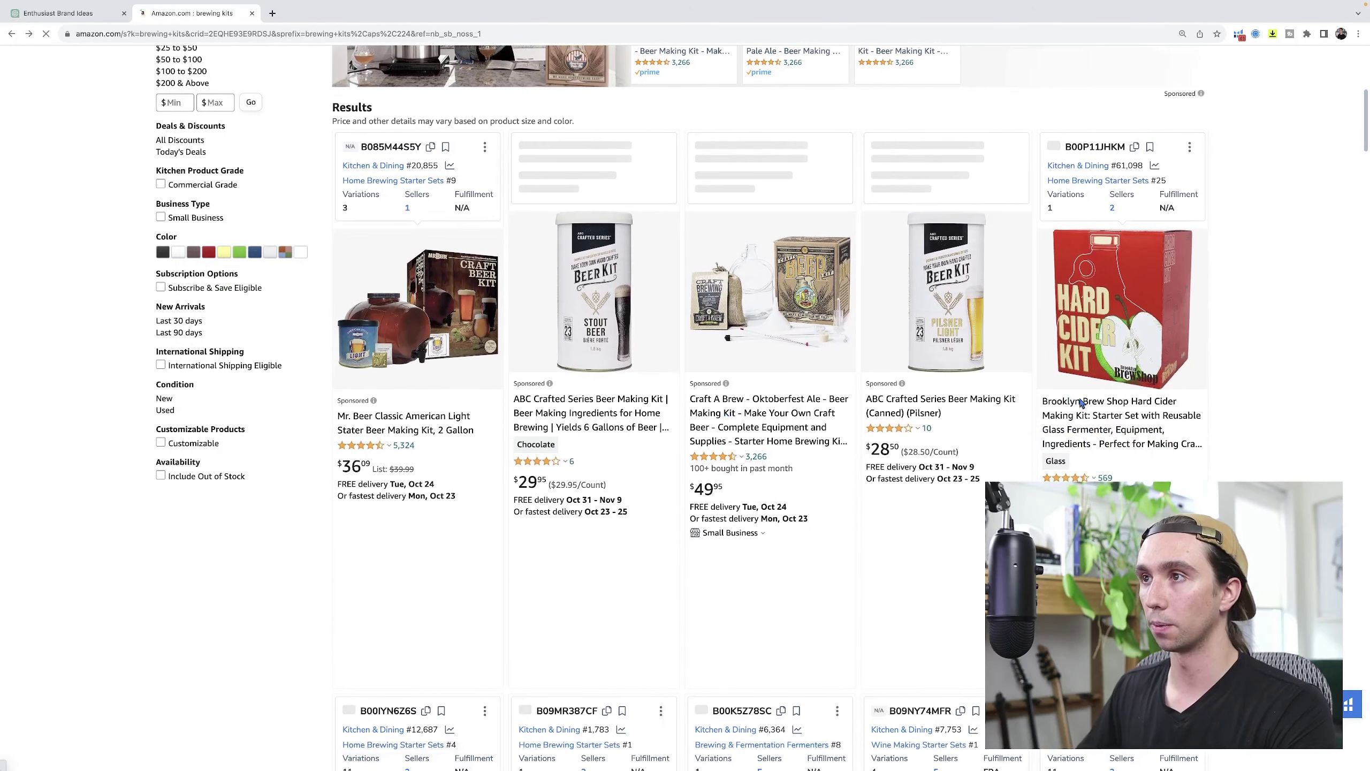
pyautogui.scroll(-8, 919, 449)
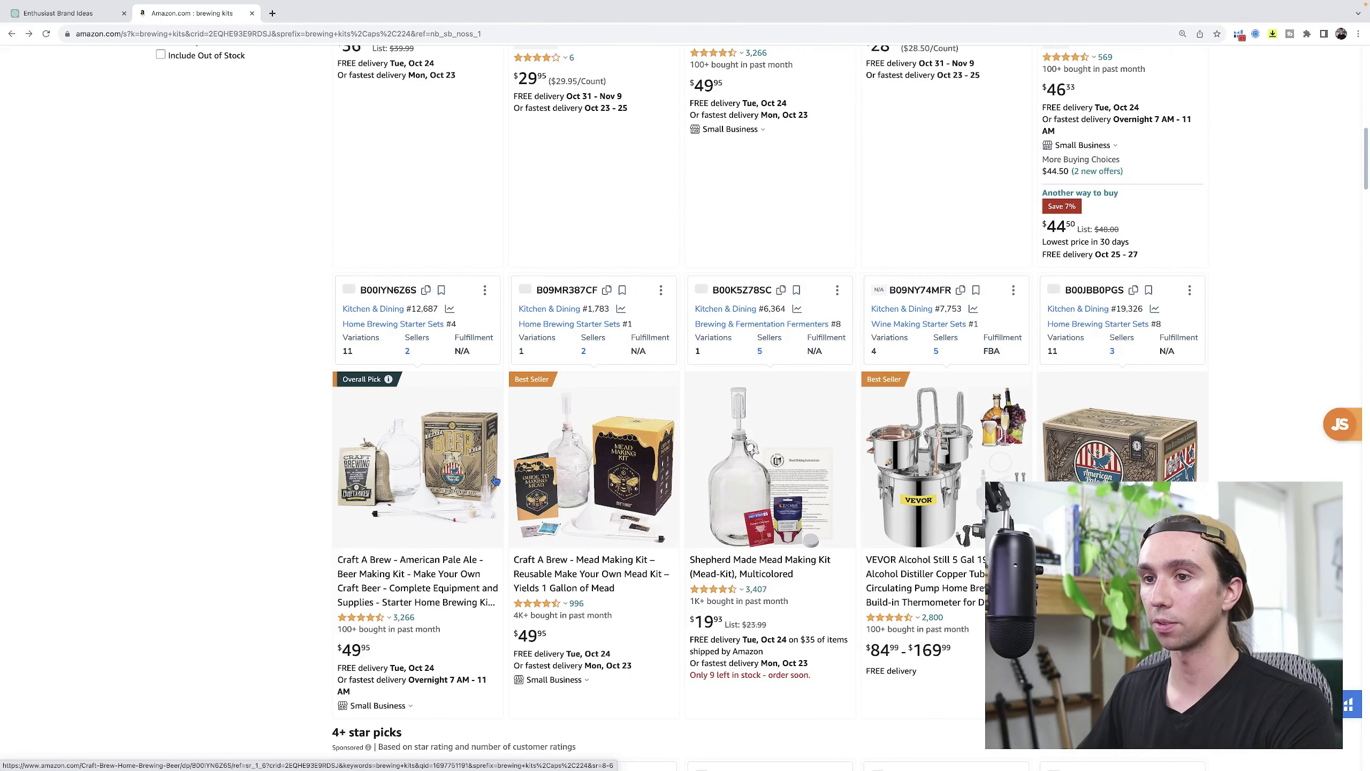
pyautogui.scroll(4, 495, 480)
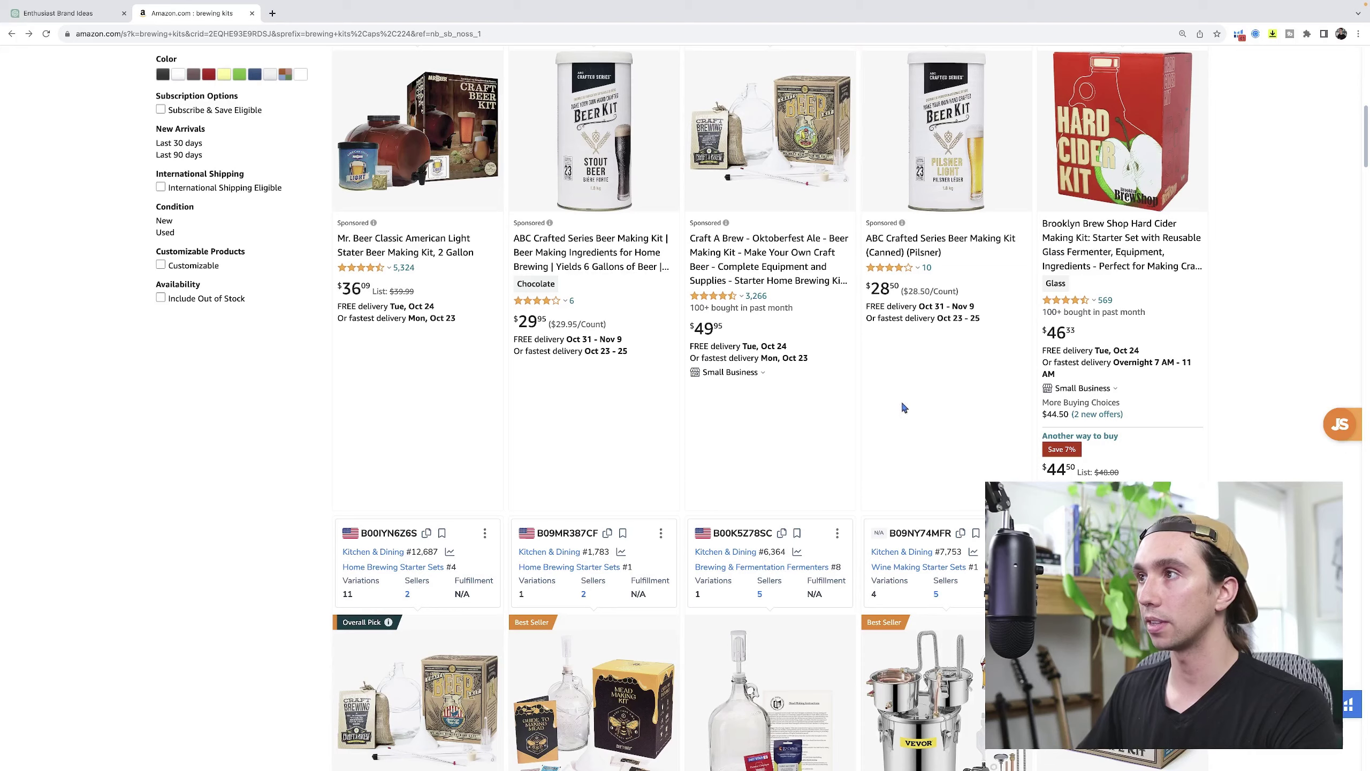
pyautogui.scroll(-9, 1008, 367)
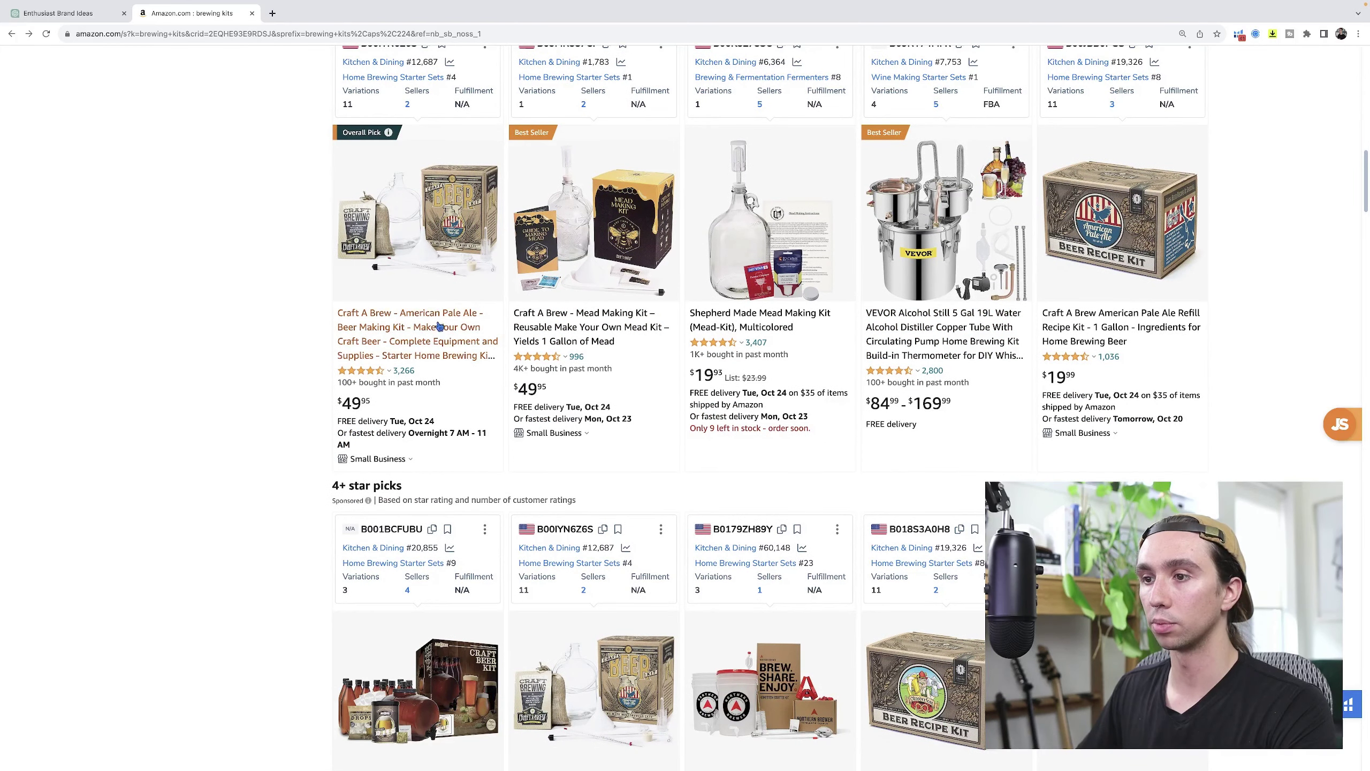
pyautogui.scroll(-2, 433, 309)
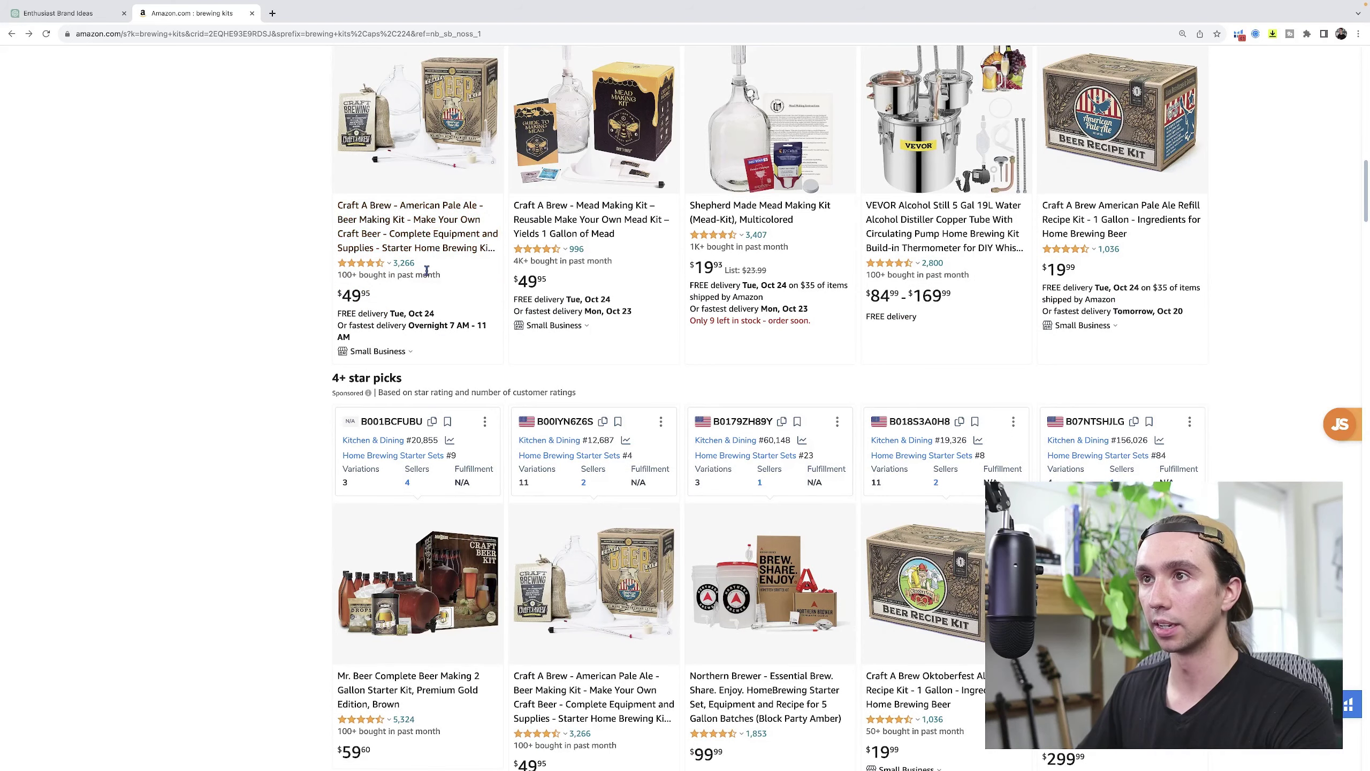
pyautogui.scroll(-1, 432, 275)
pyautogui.scroll(15, 829, 267)
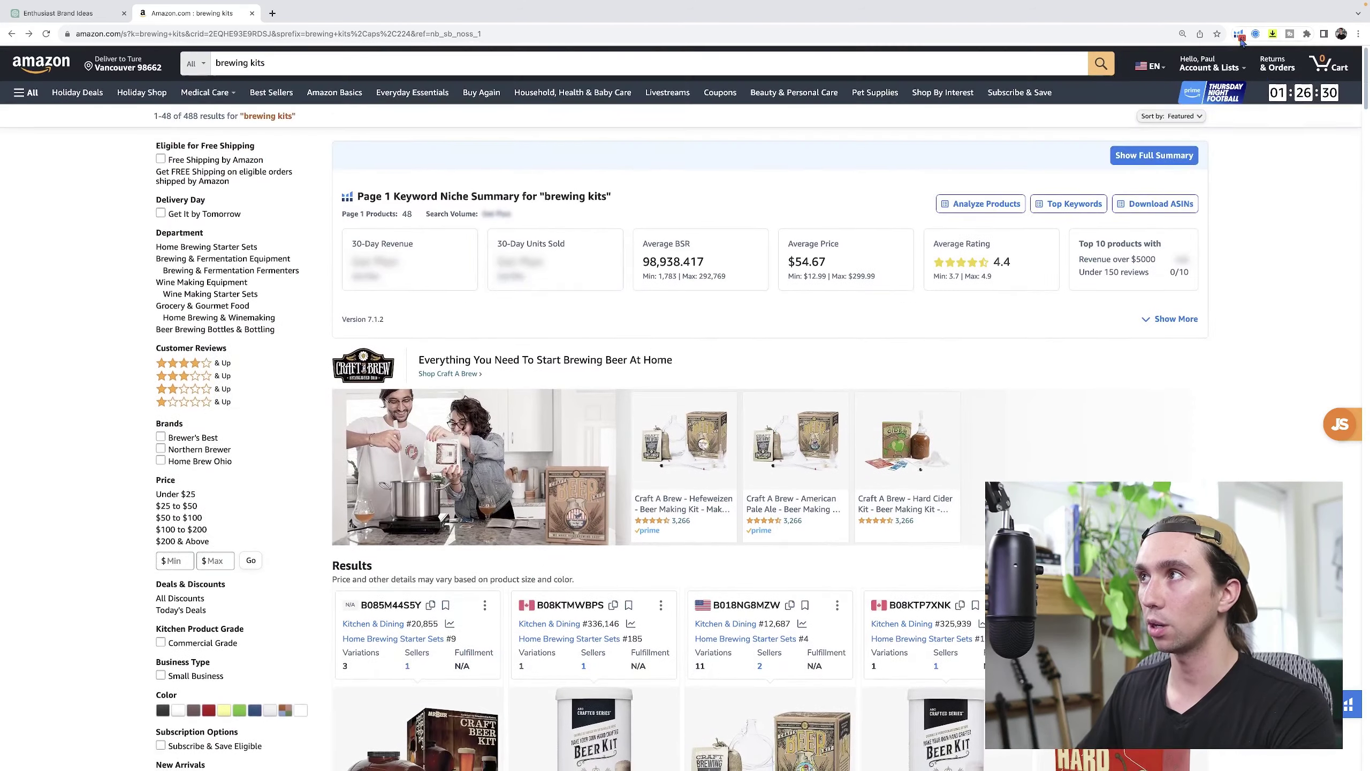
pyautogui.click(1239, 33)
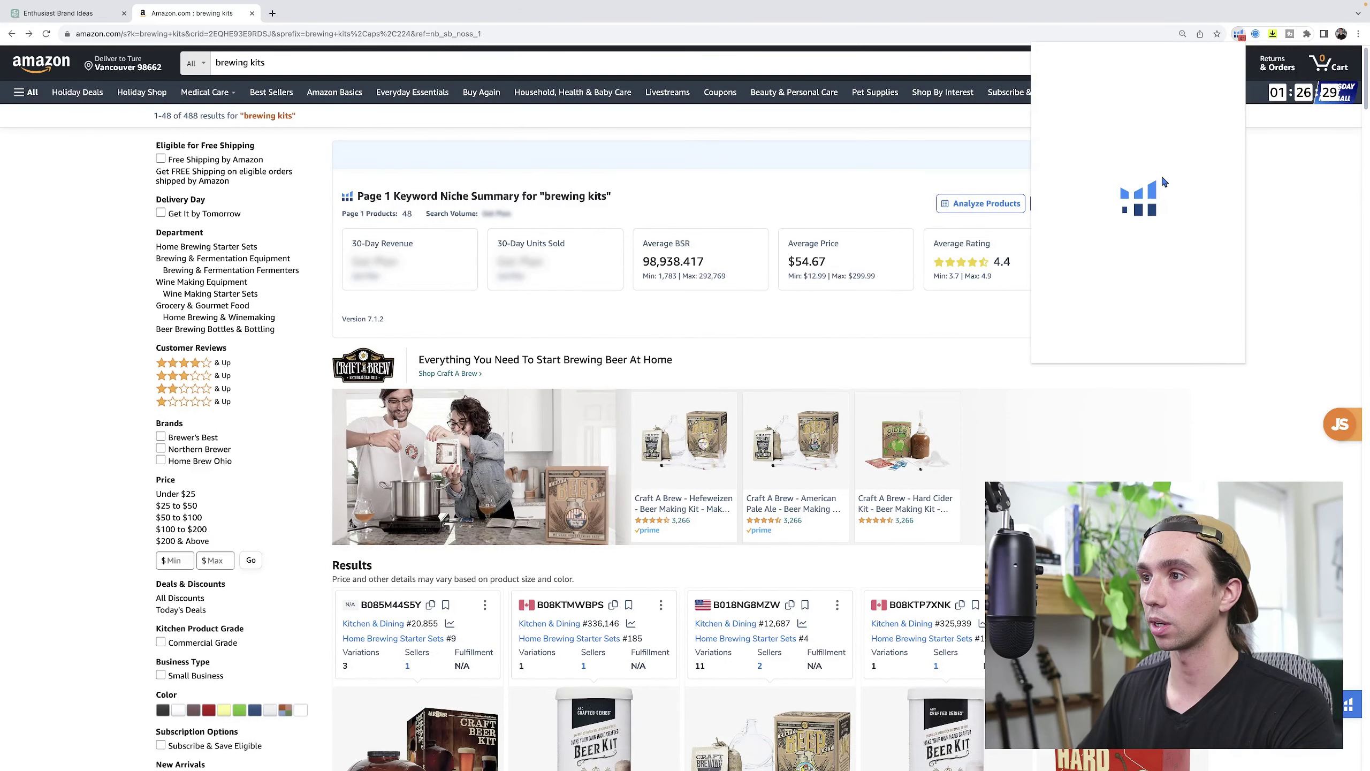
# Run Xray on the brewing kits and open the Craft A Brew Oktoberfest Ale kit (ASIN B018NG8MZW)
pyautogui.click(1095, 129)
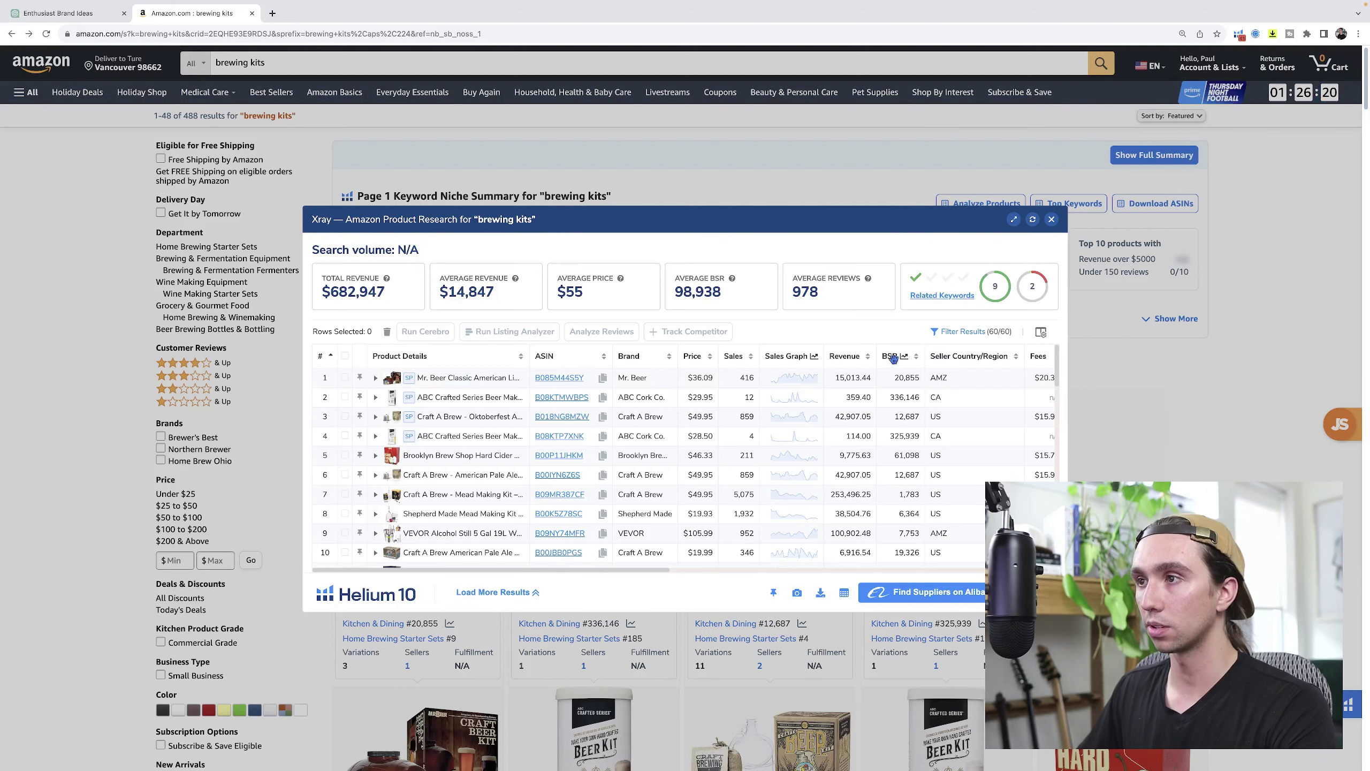
pyautogui.moveTo(577, 423)
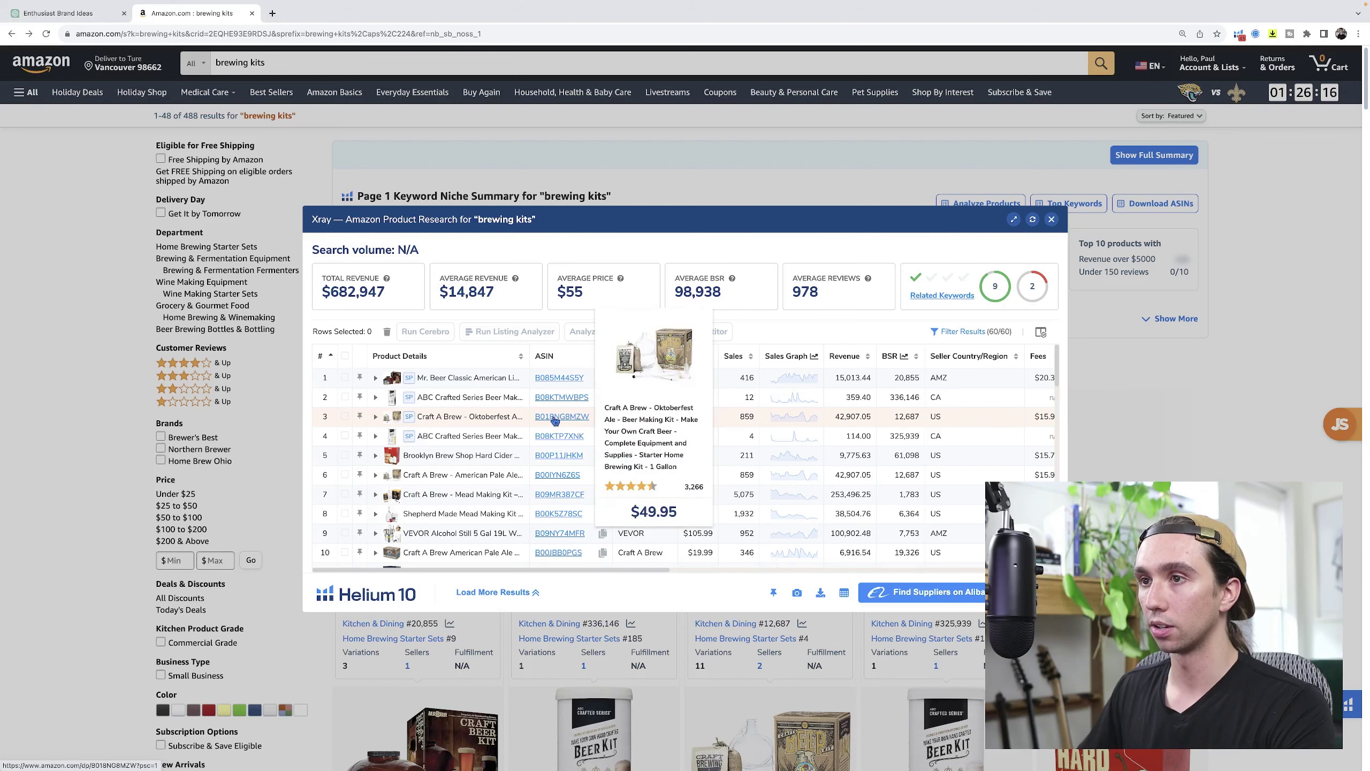
pyautogui.click(554, 422)
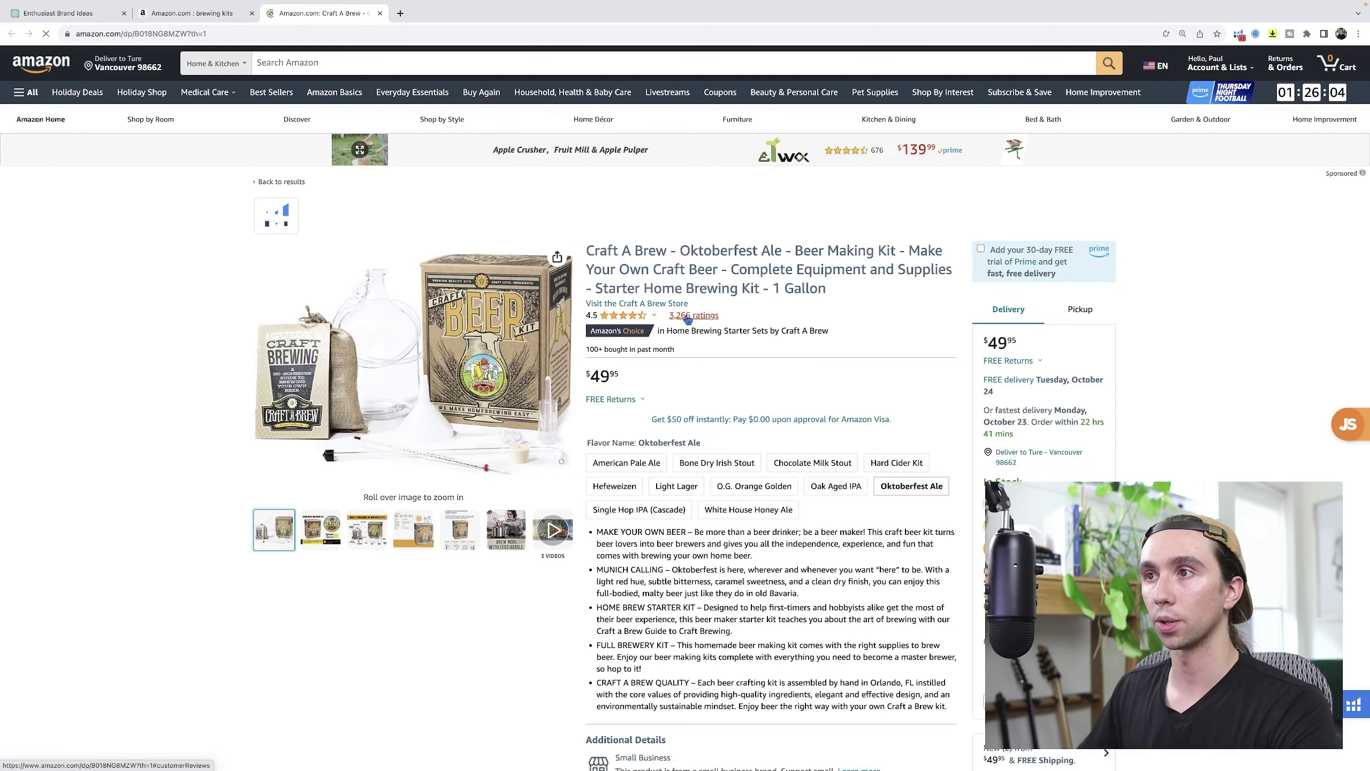
# Open Helium 10 Review Insights for the Craft A Brew Oktoberfest Ale kit
pyautogui.click(1239, 34)
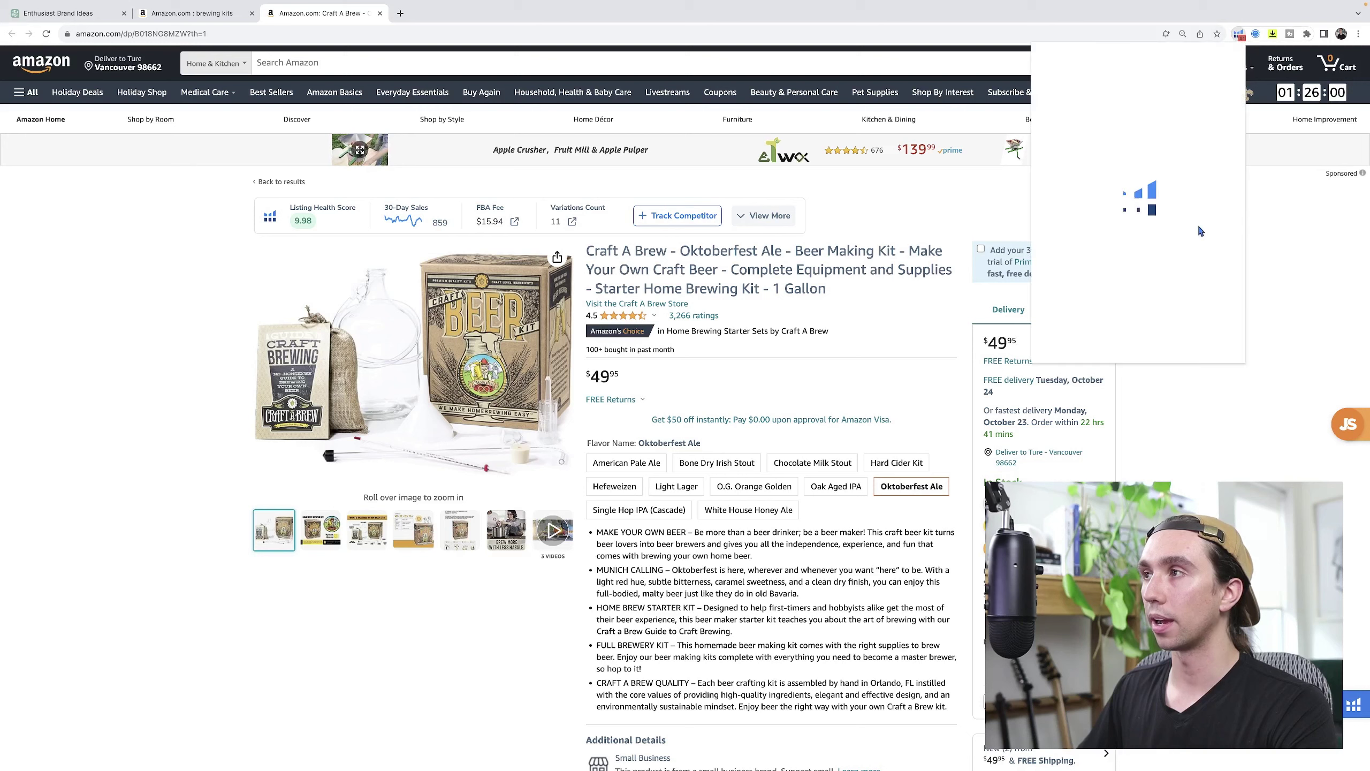
pyautogui.scroll(-2, 1160, 268)
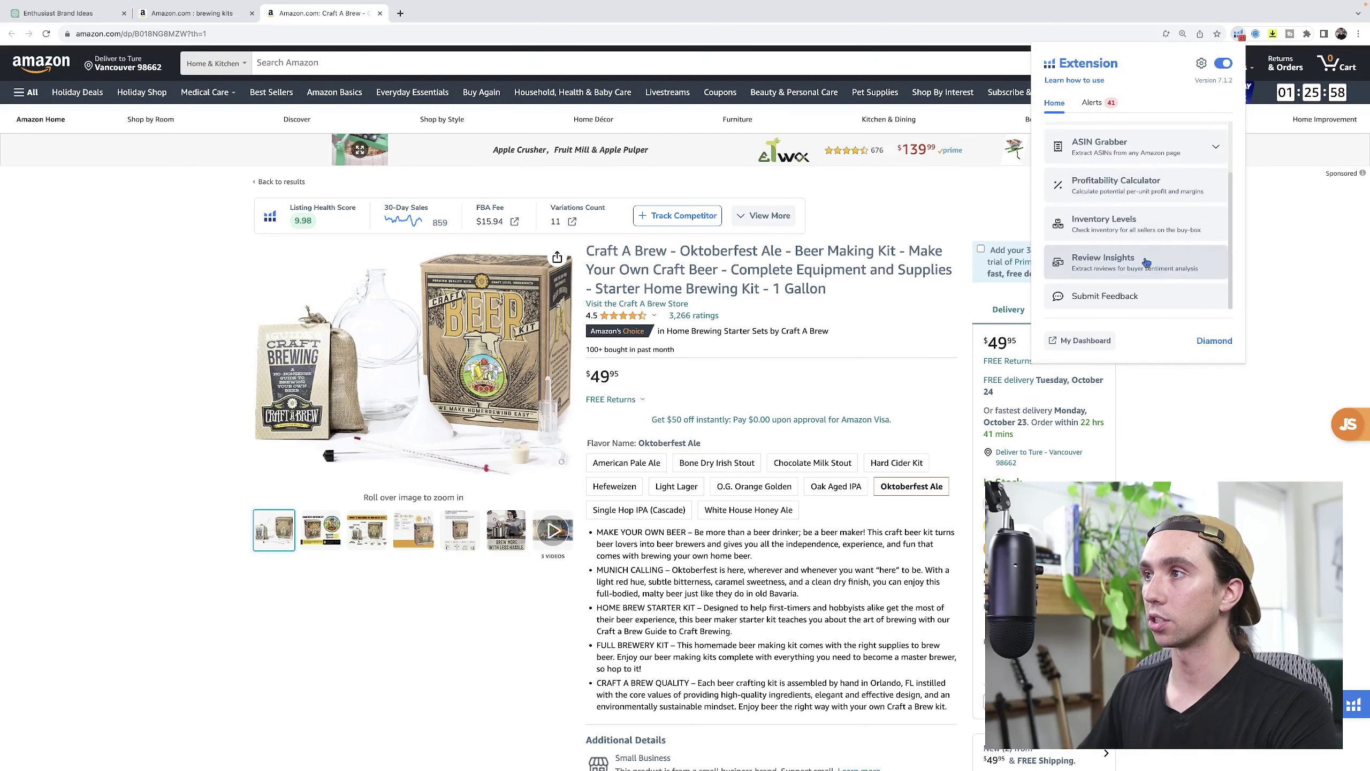
pyautogui.click(1114, 263)
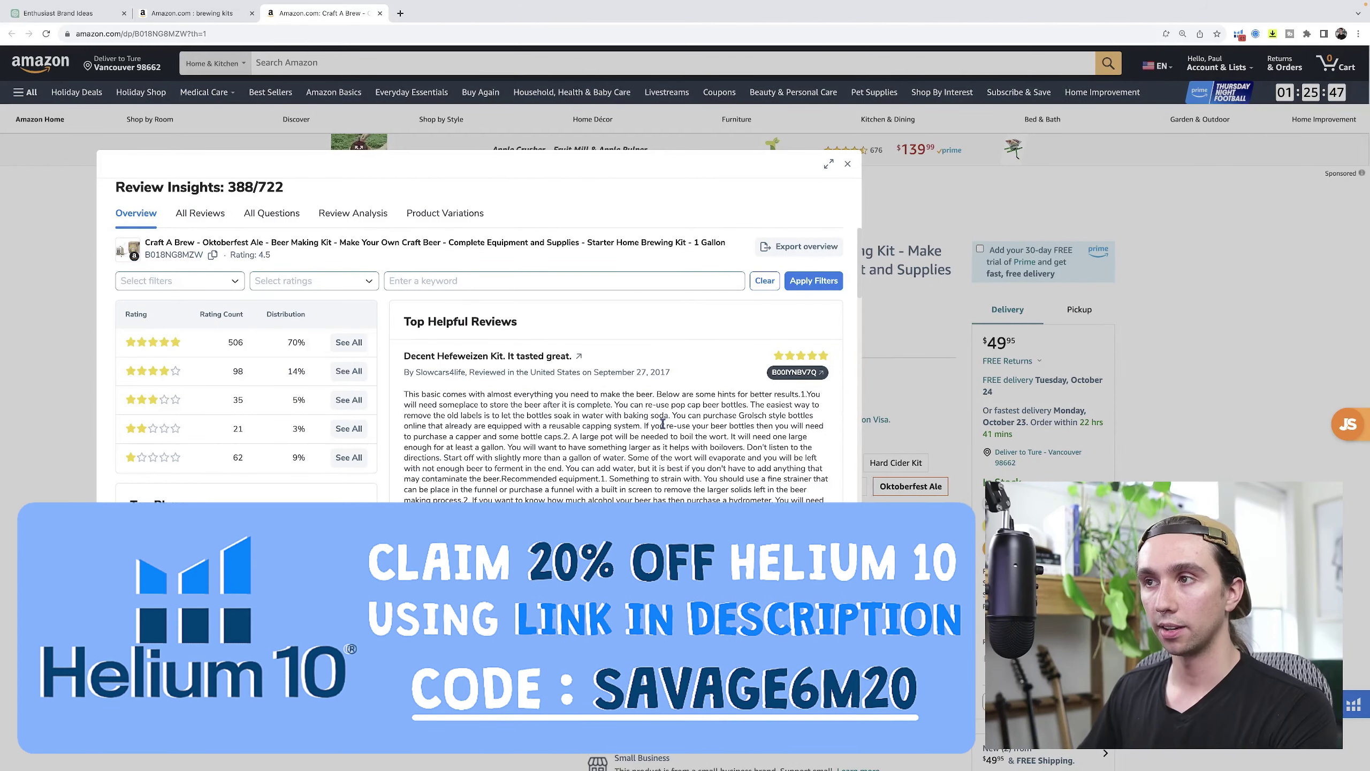
# Find the four-star 'Good kit overall' review and select its full text
pyautogui.scroll(-1, 710, 322)
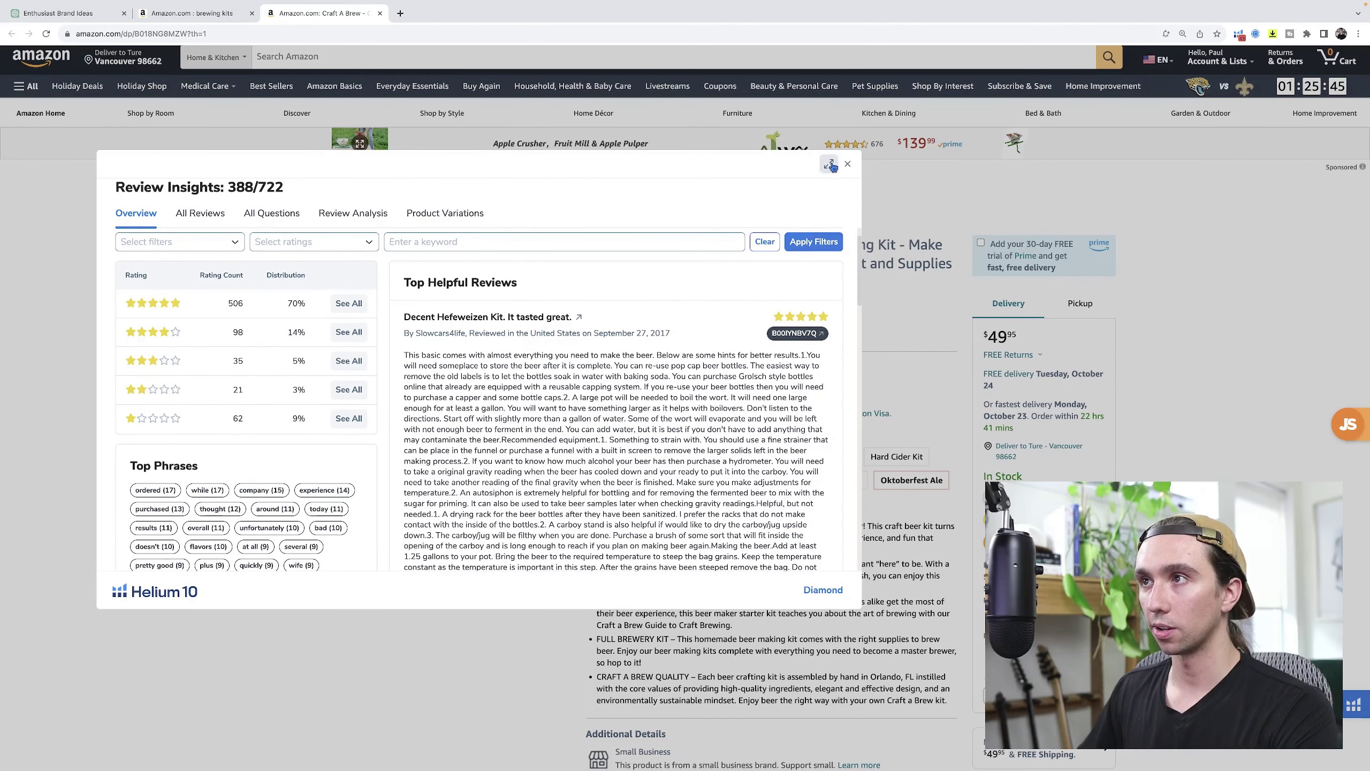
pyautogui.scroll(-5, 752, 393)
pyautogui.scroll(2, 752, 393)
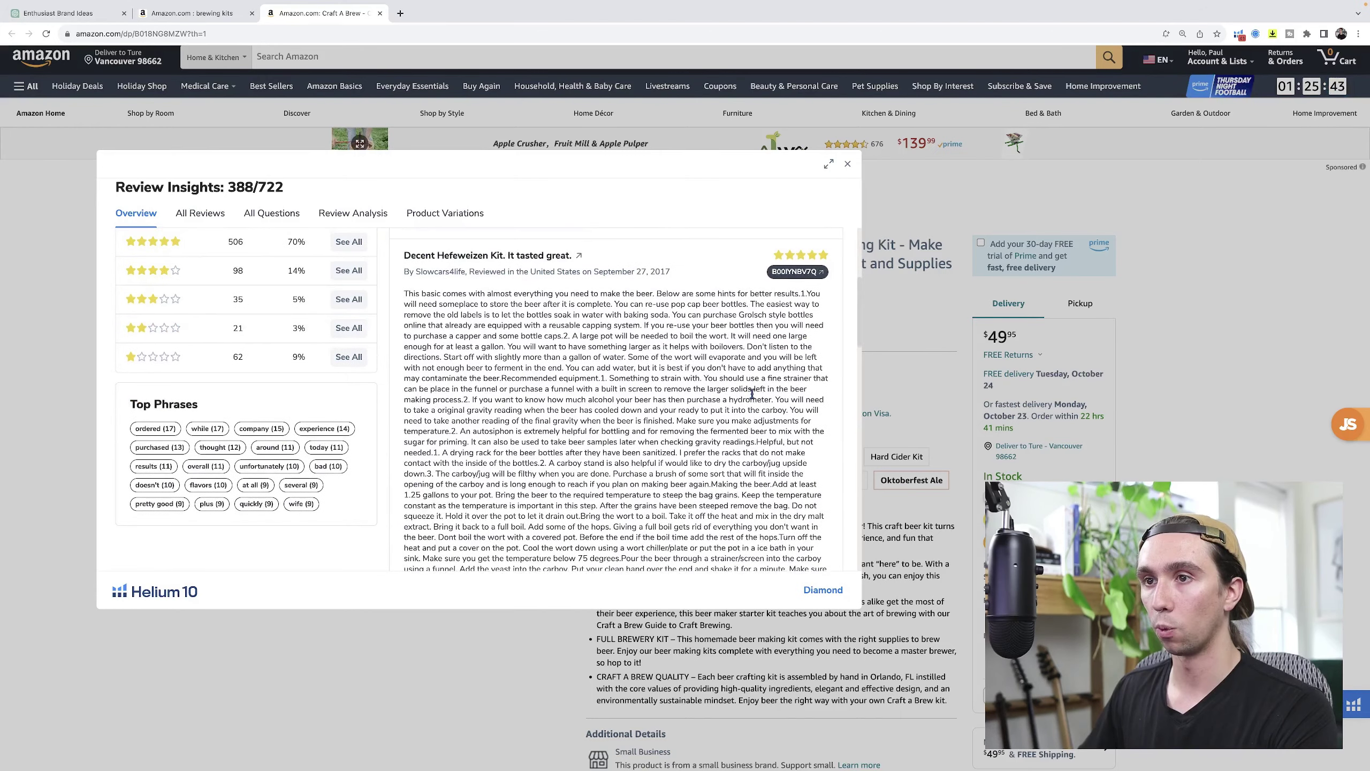
pyautogui.scroll(-3, 752, 394)
pyautogui.scroll(-2, 752, 394)
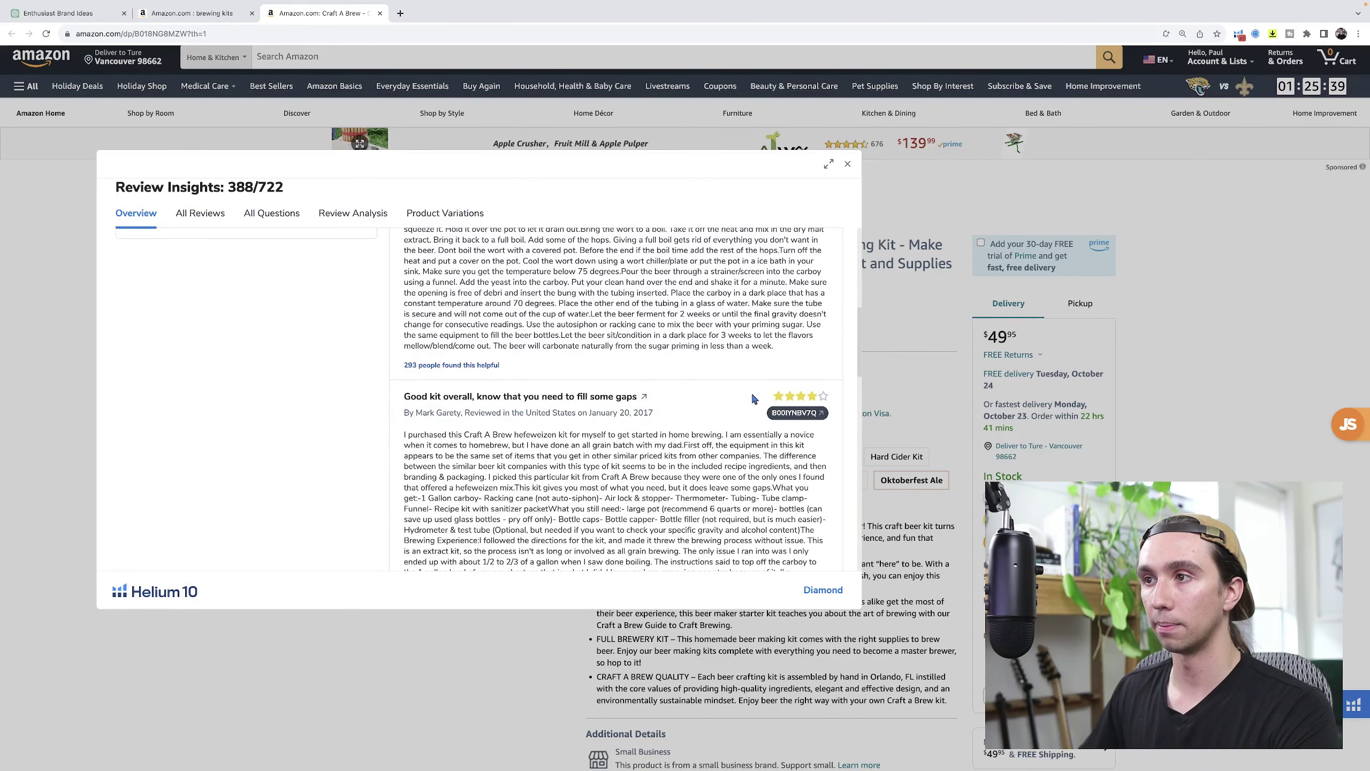
pyautogui.scroll(-5, 752, 396)
pyautogui.scroll(4, 753, 397)
pyautogui.scroll(-1, 752, 393)
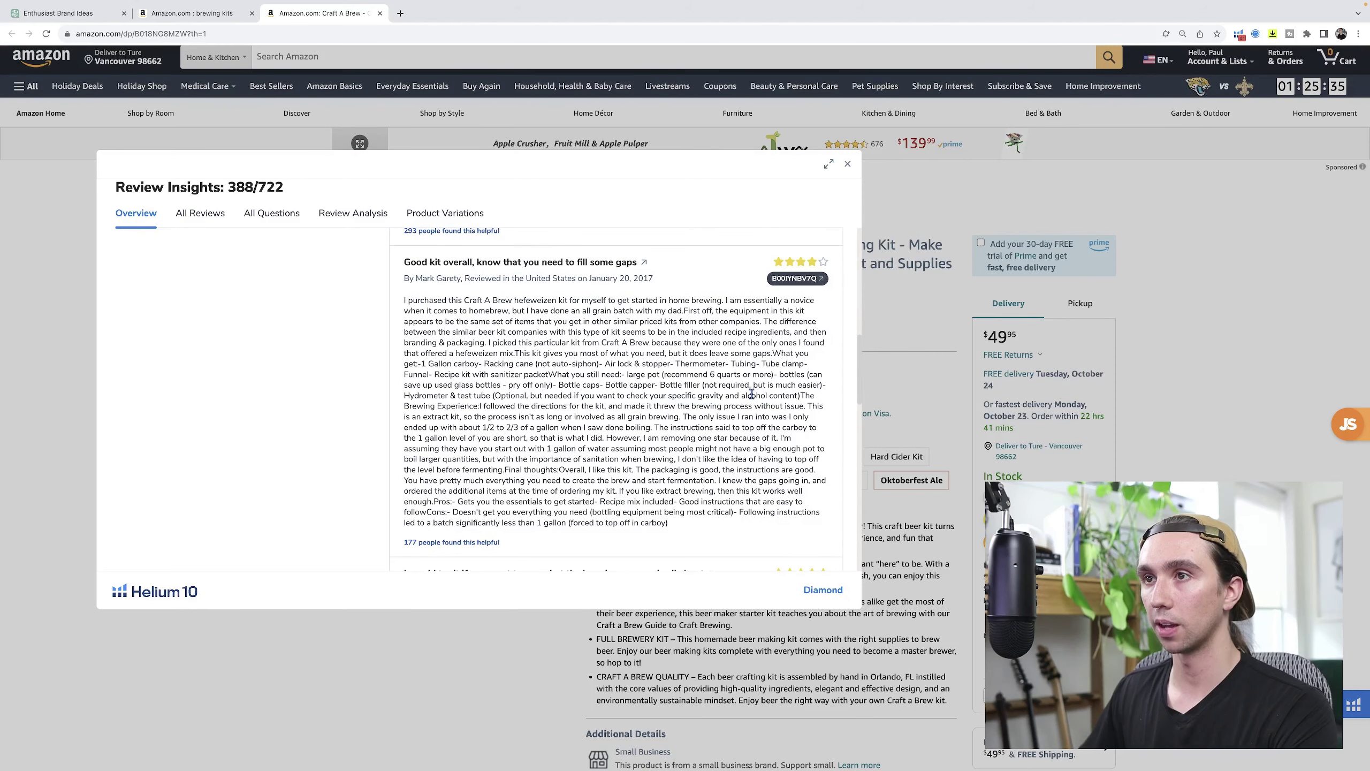
pyautogui.moveTo(750, 522); pyautogui.dragTo(398, 296)
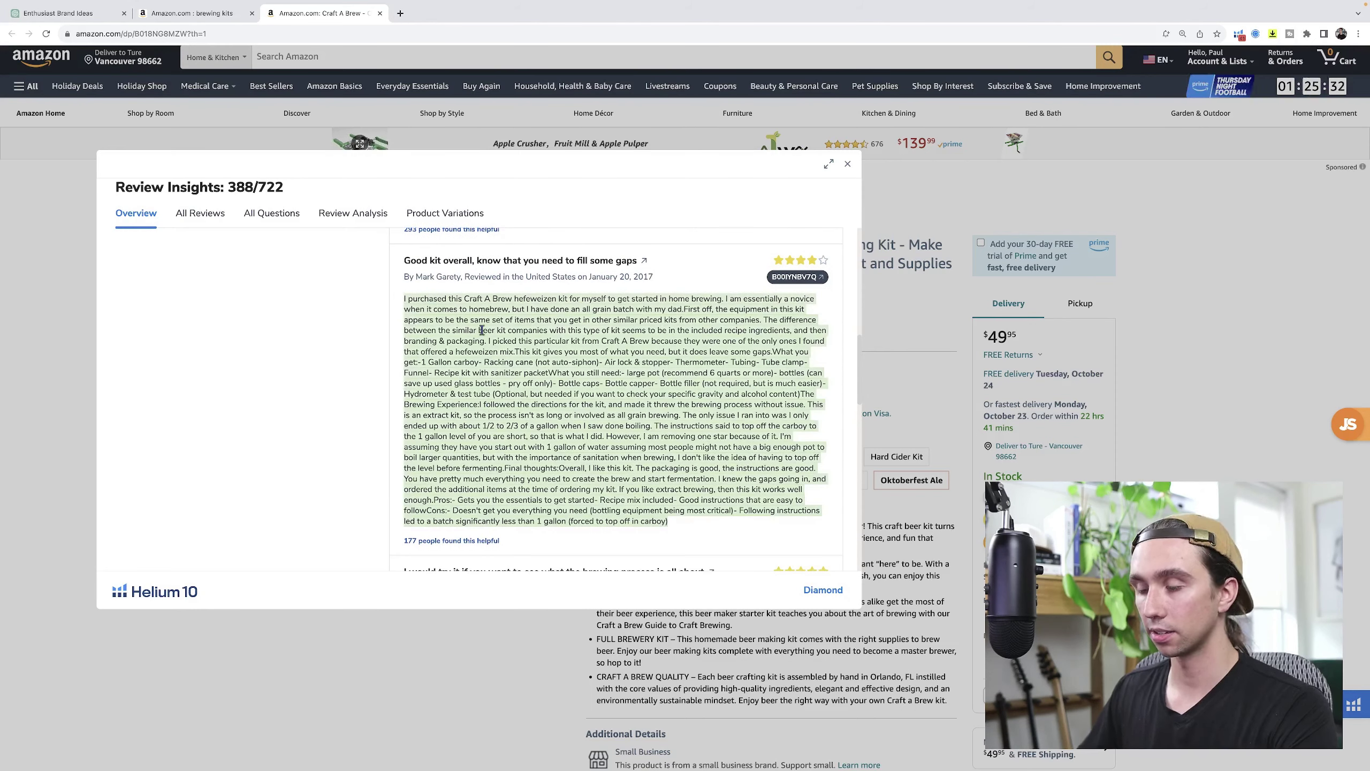
# Paste the second review into the ChatGPT prompt and send it to get the Homebrewing Enthusiast avatar
pyautogui.click(64, 13)
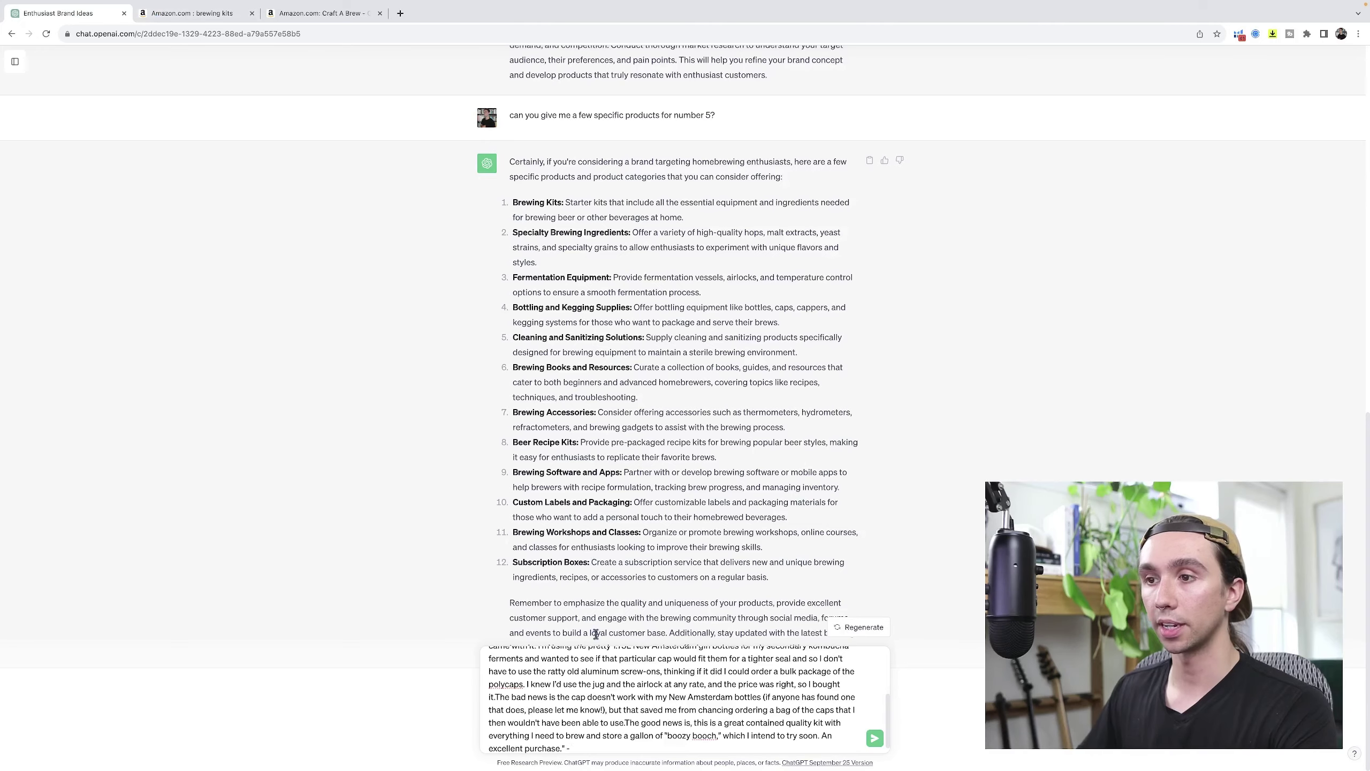
pyautogui.hotkey('ctrl', 'v')
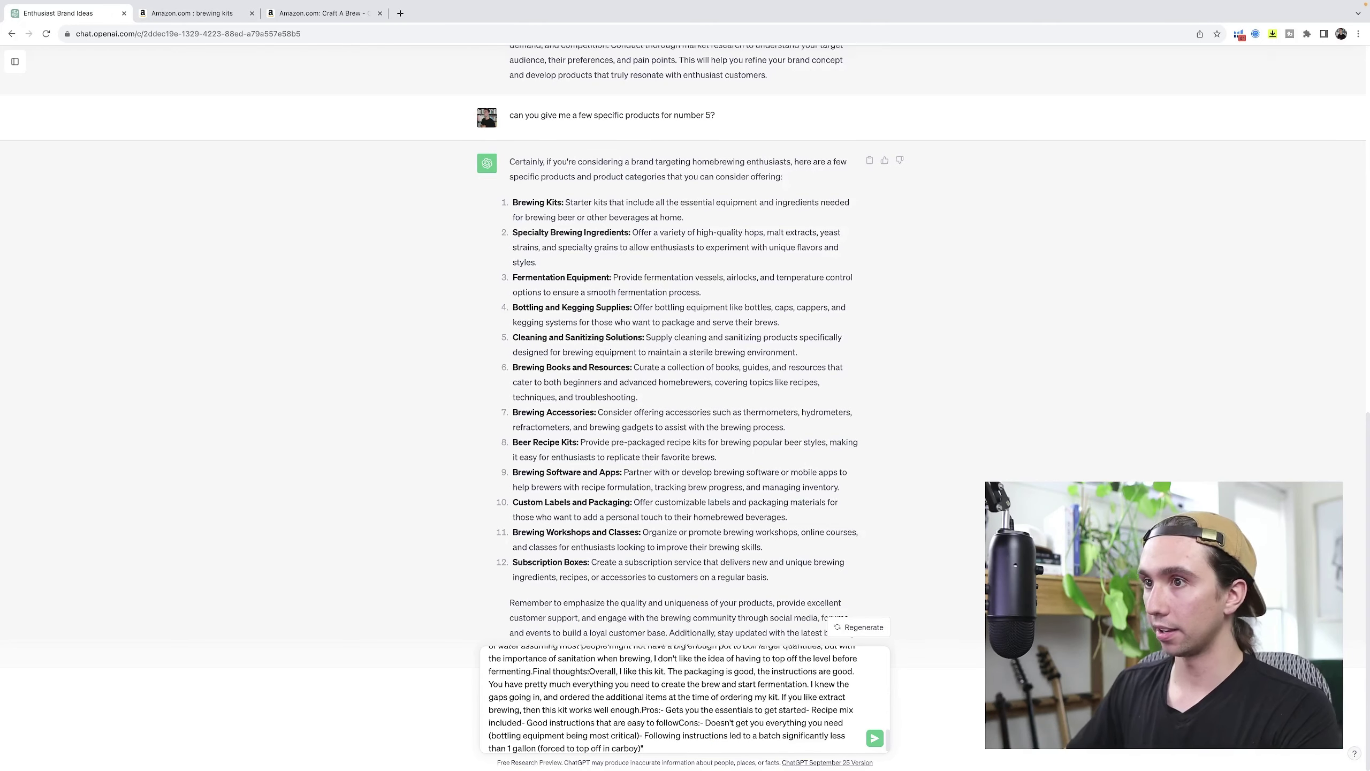
pyautogui.press('Return')
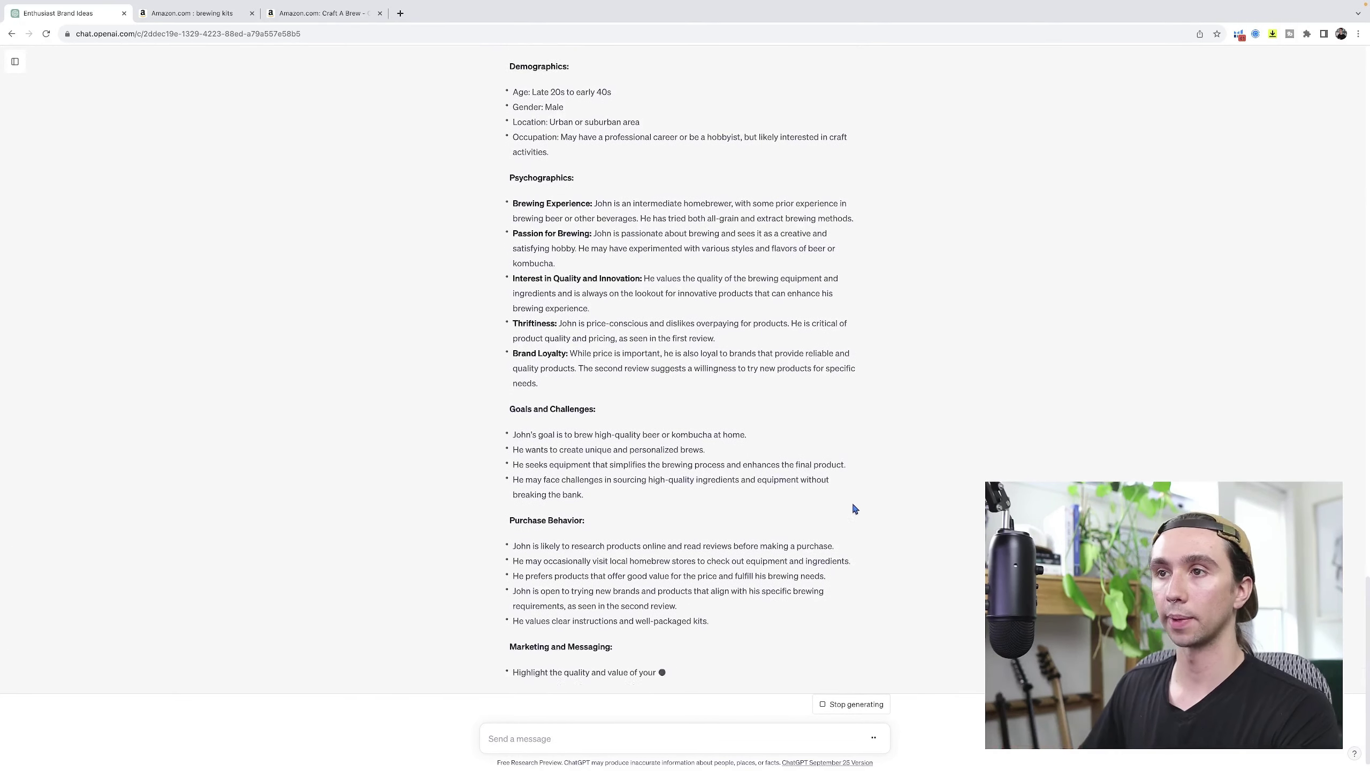
pyautogui.scroll(5, 945, 528)
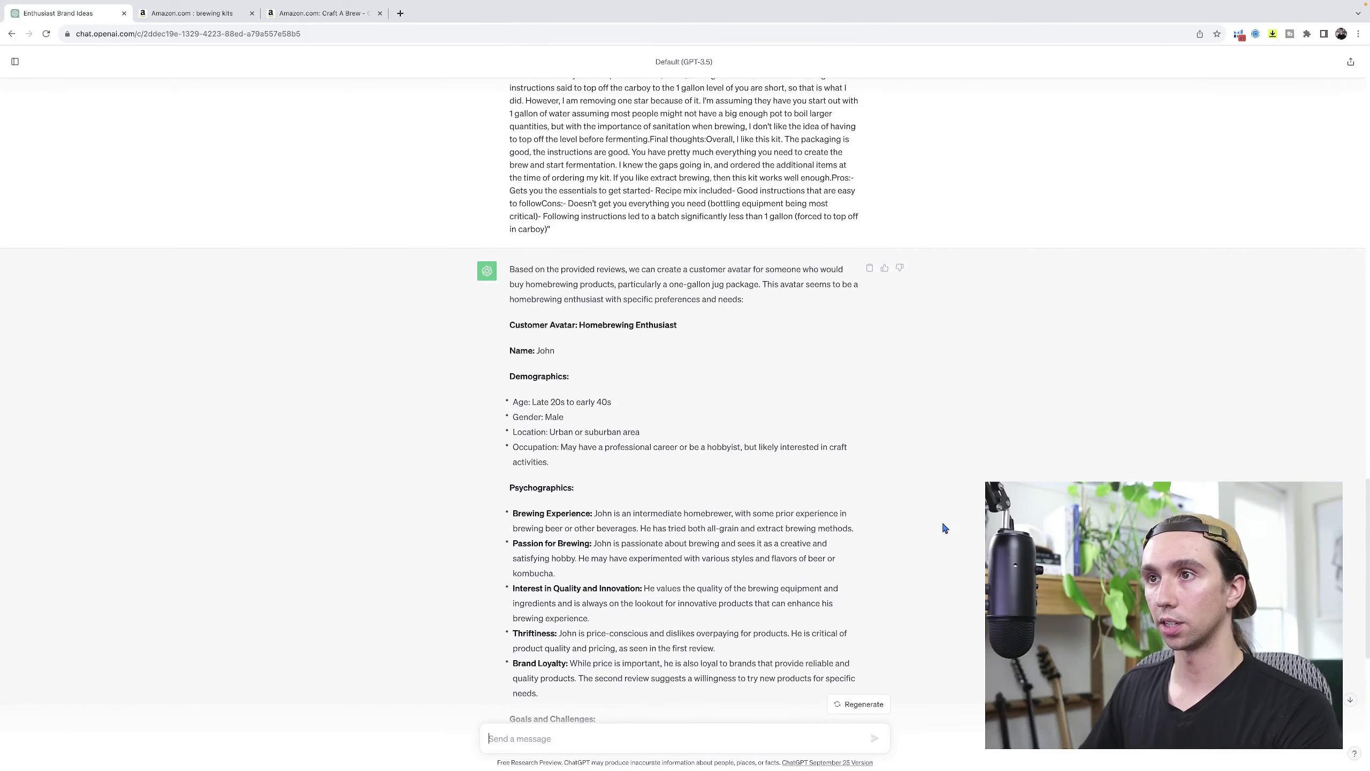
pyautogui.scroll(-3, 674, 361)
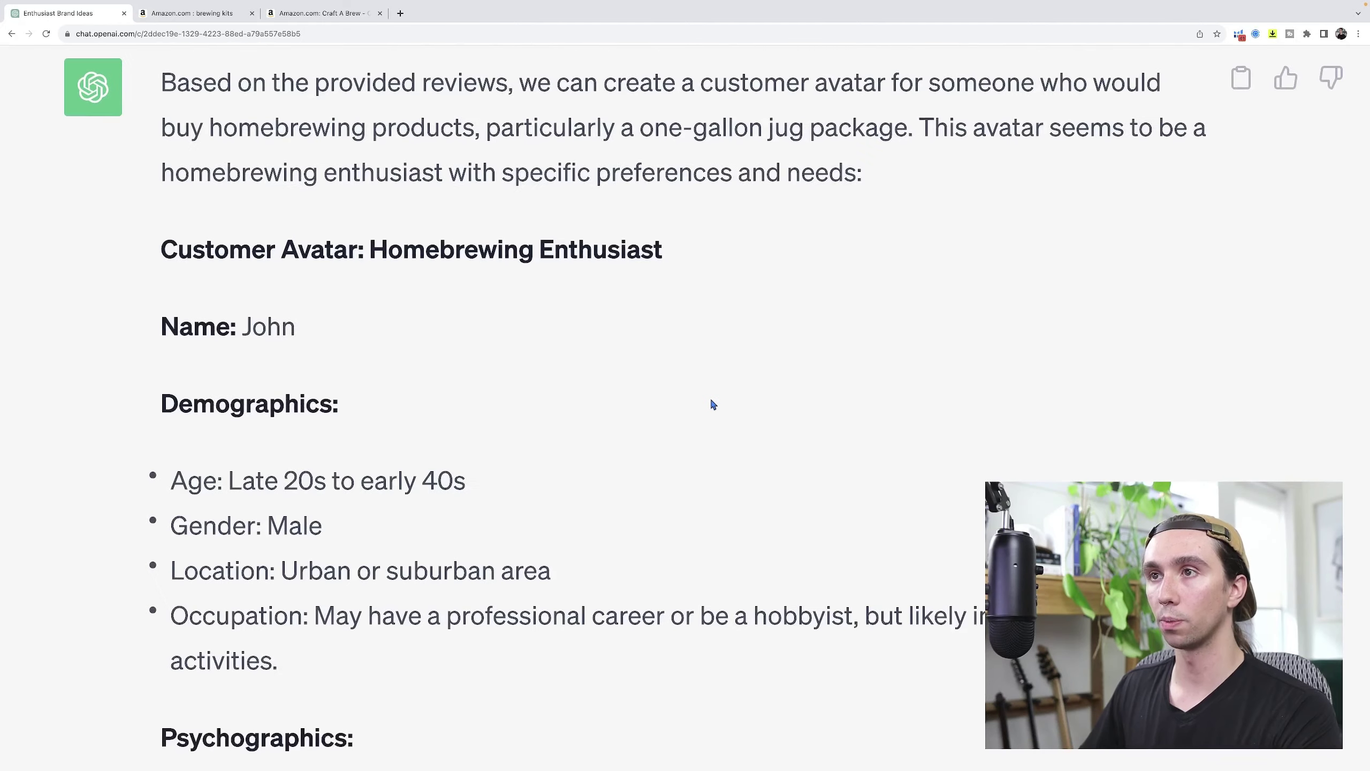
pyautogui.keyDown('ctrl'); pyautogui.scroll(5, 713, 401); pyautogui.keyUp('ctrl')
pyautogui.scroll(-1, 713, 404)
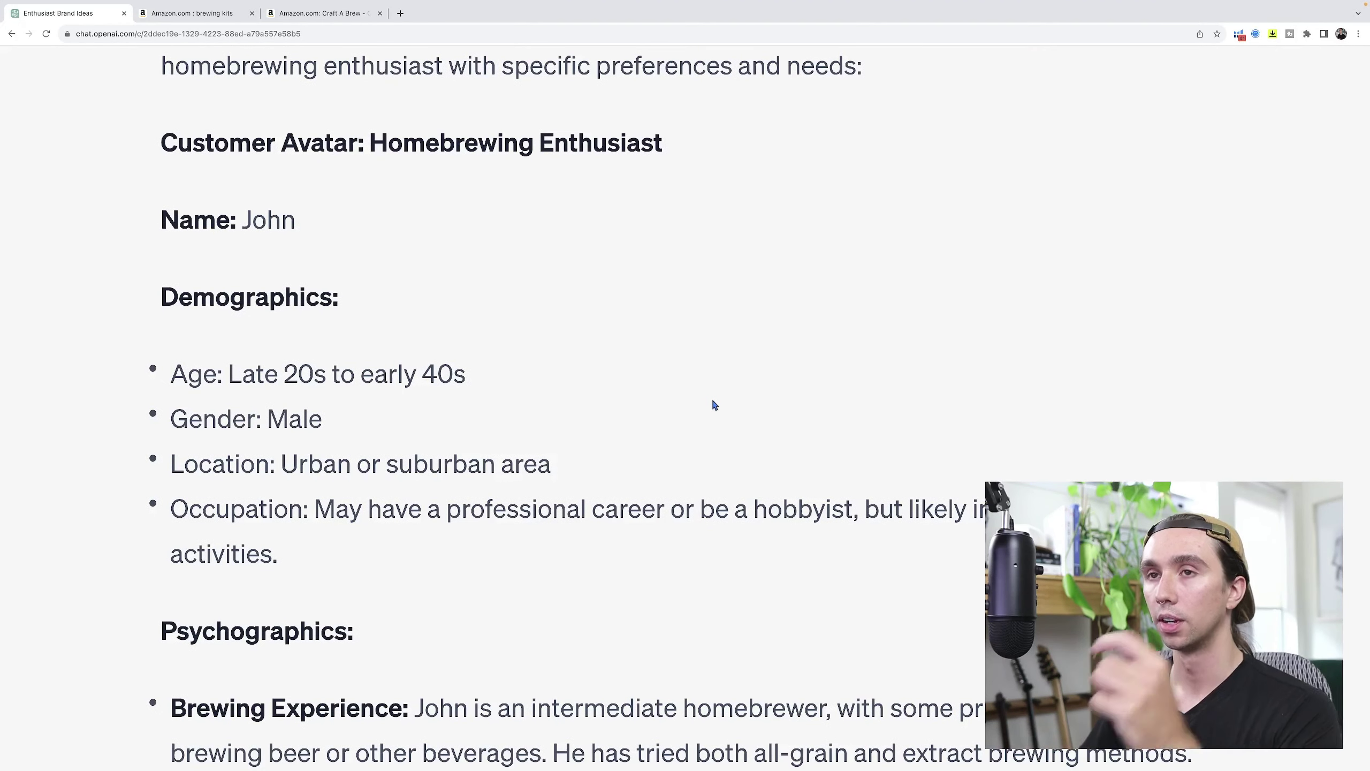
pyautogui.scroll(-2, 583, 361)
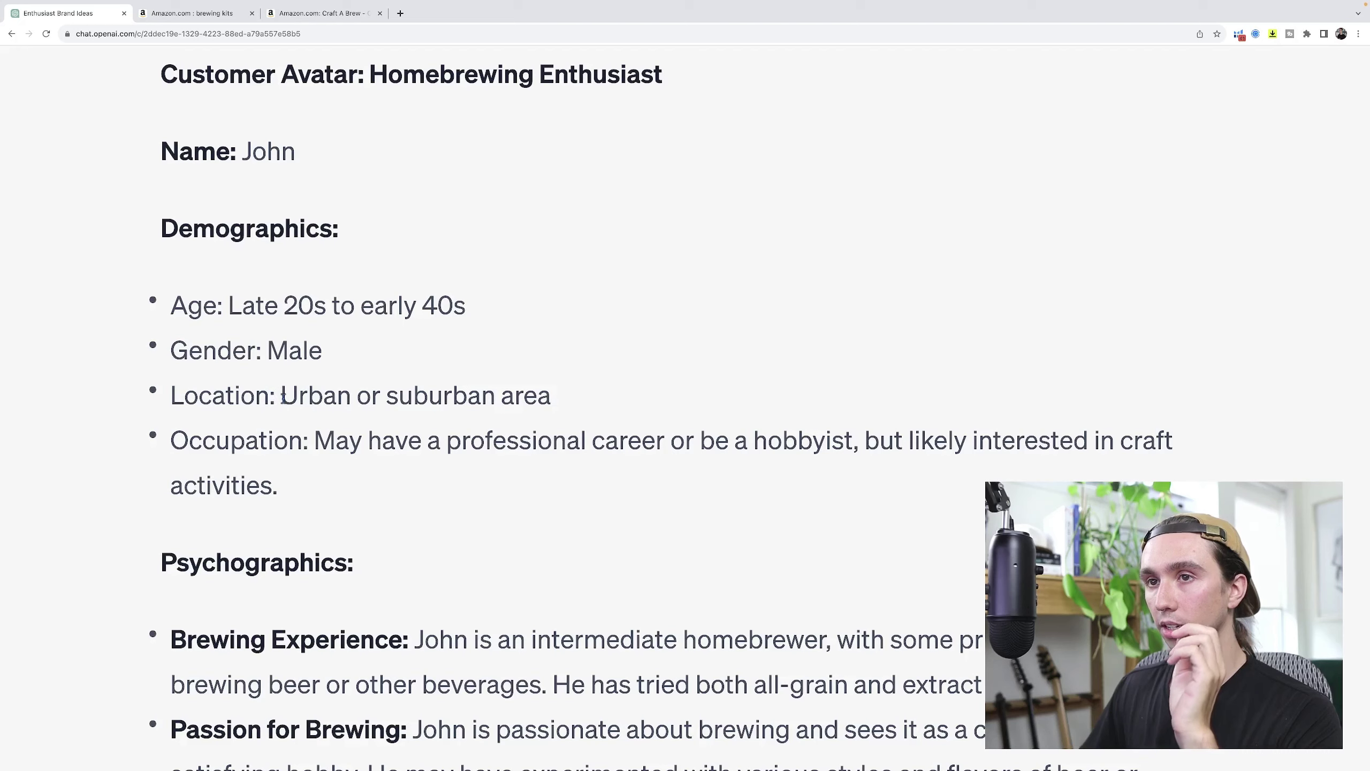
pyautogui.moveTo(283, 397); pyautogui.dragTo(561, 400)
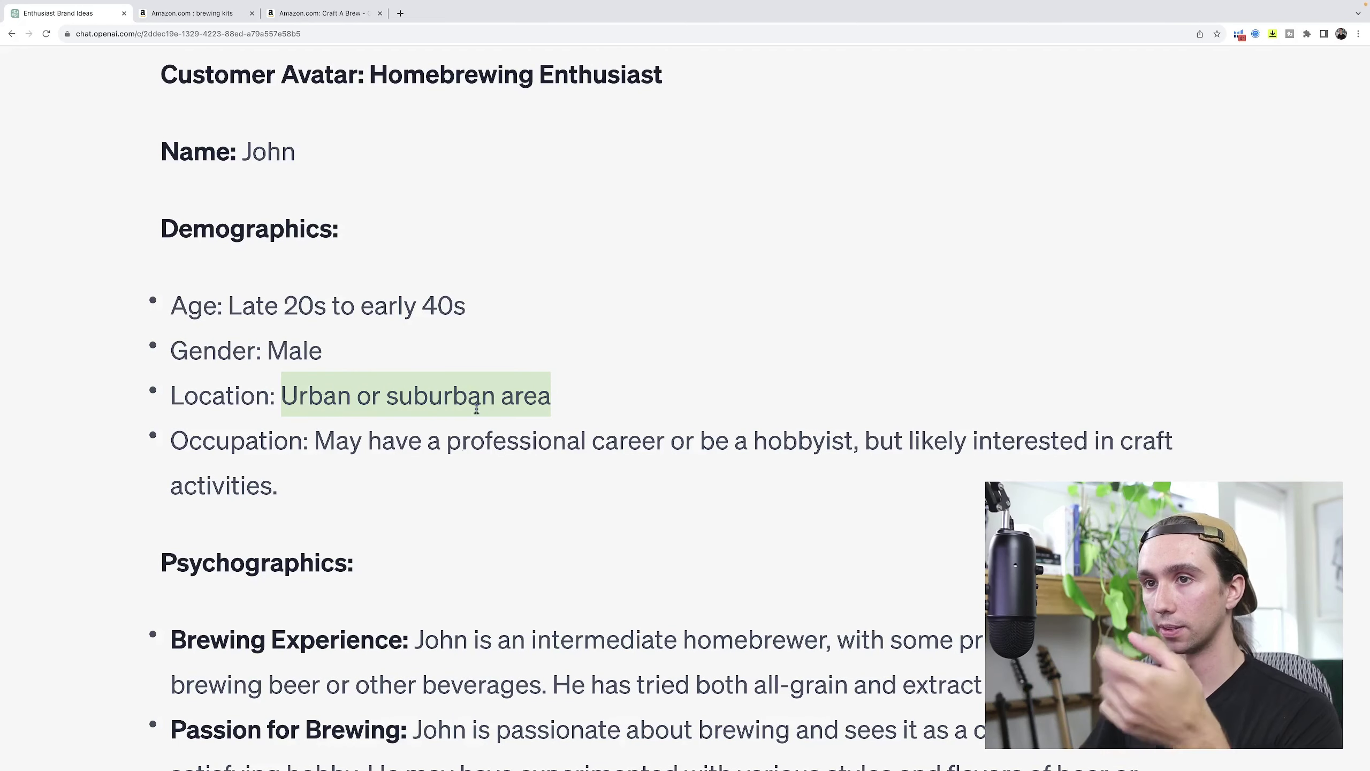
pyautogui.scroll(-2, 622, 486)
pyautogui.scroll(-1, 622, 486)
pyautogui.scroll(-4, 622, 486)
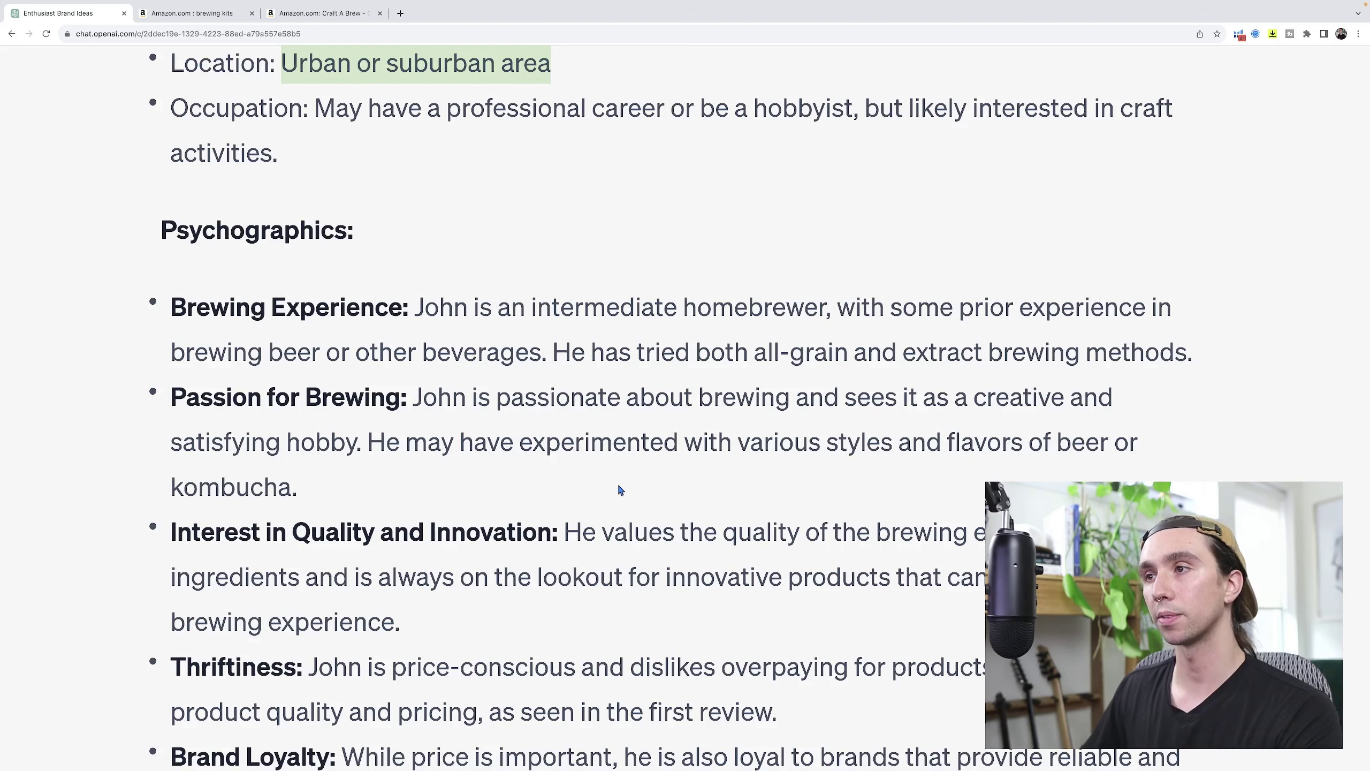
pyautogui.scroll(-1, 620, 490)
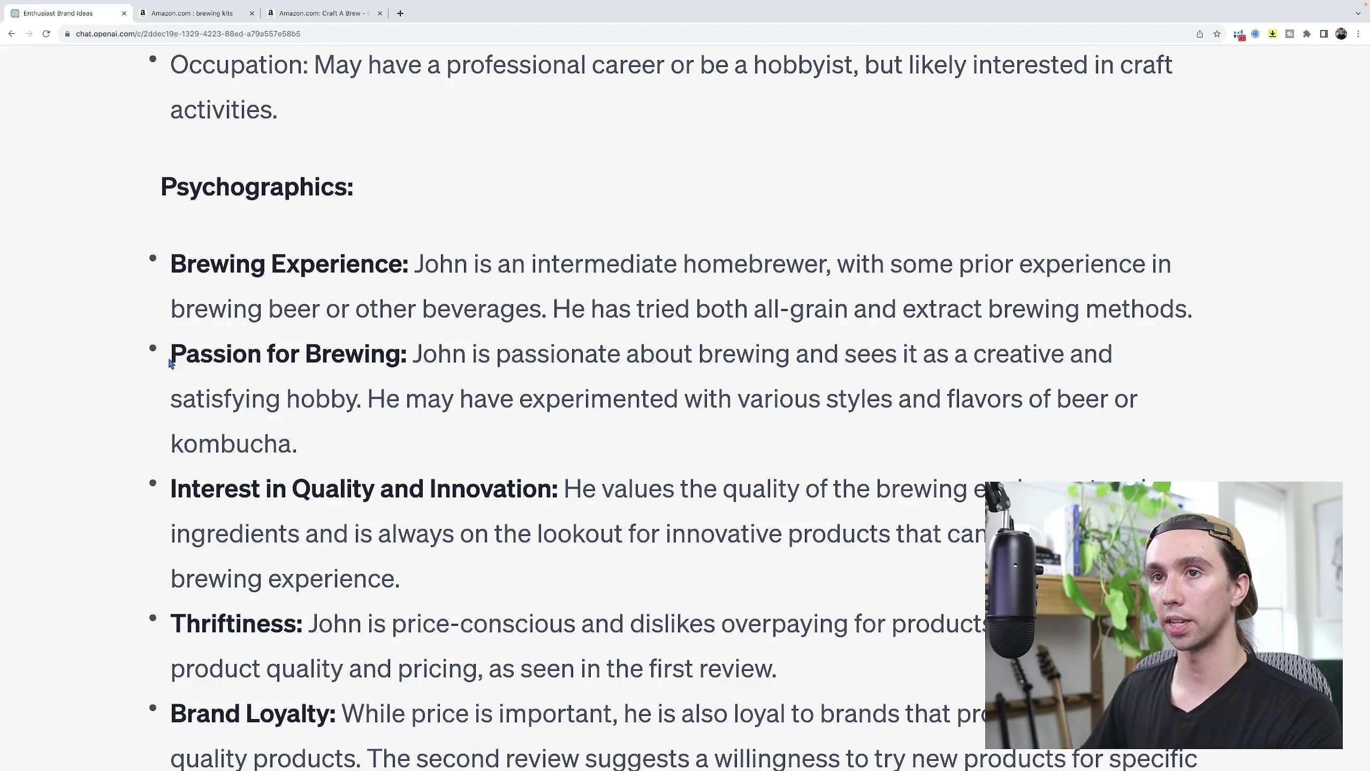
pyautogui.moveTo(170, 364); pyautogui.dragTo(399, 360)
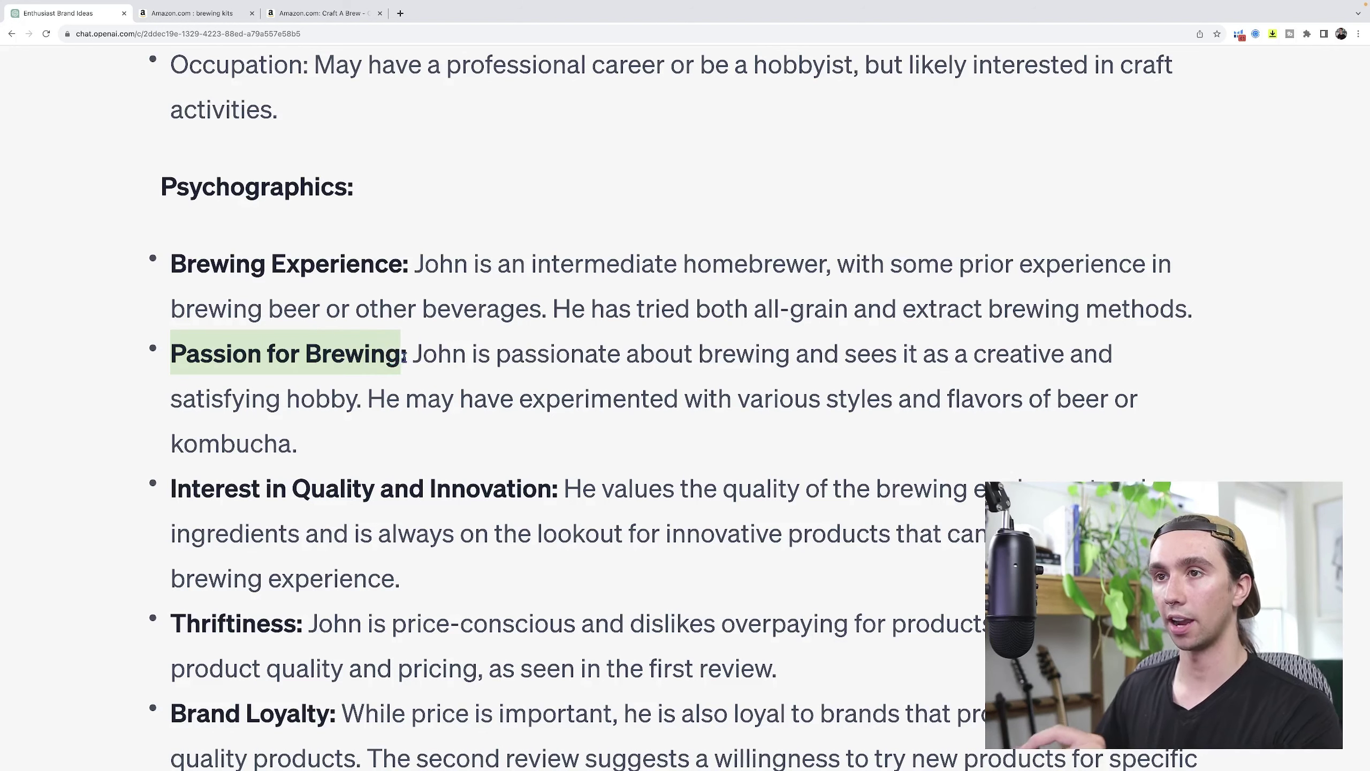
pyautogui.click(404, 357)
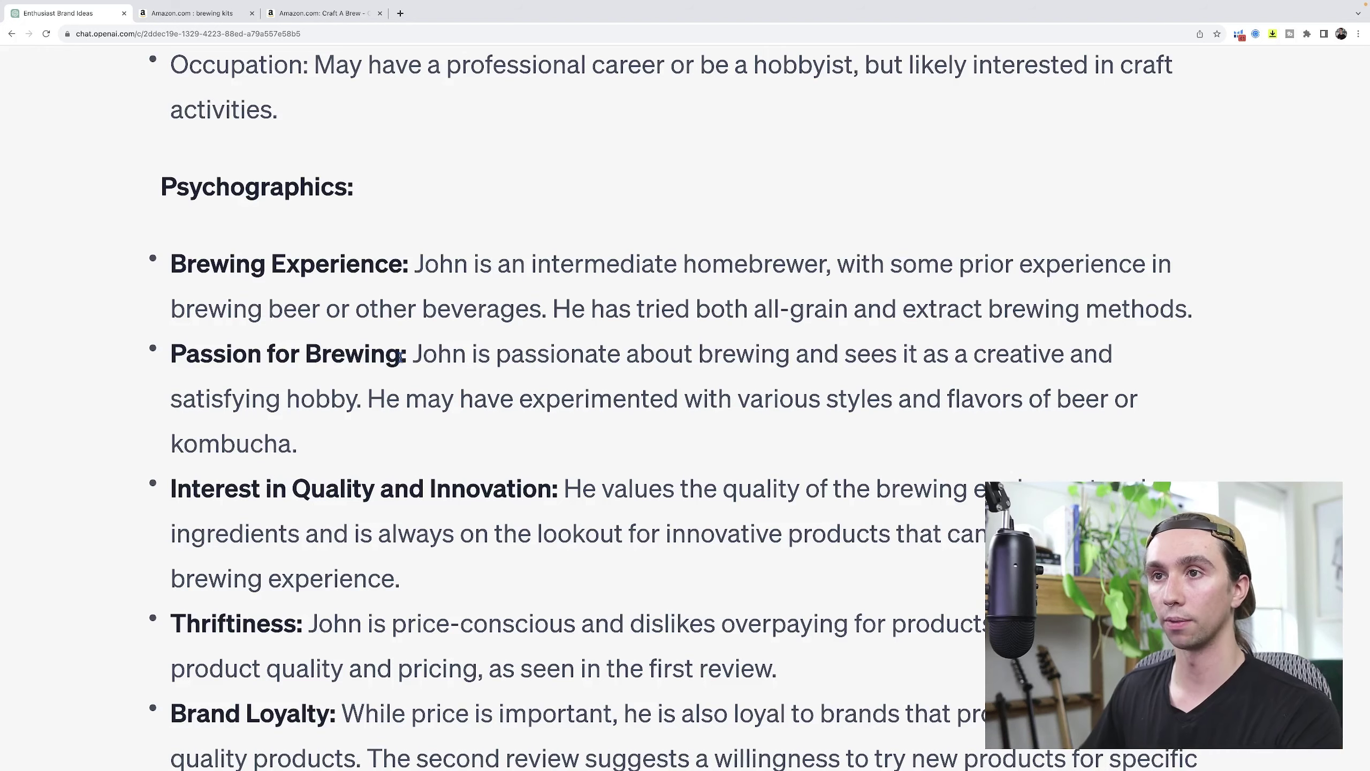
pyautogui.scroll(-3, 540, 451)
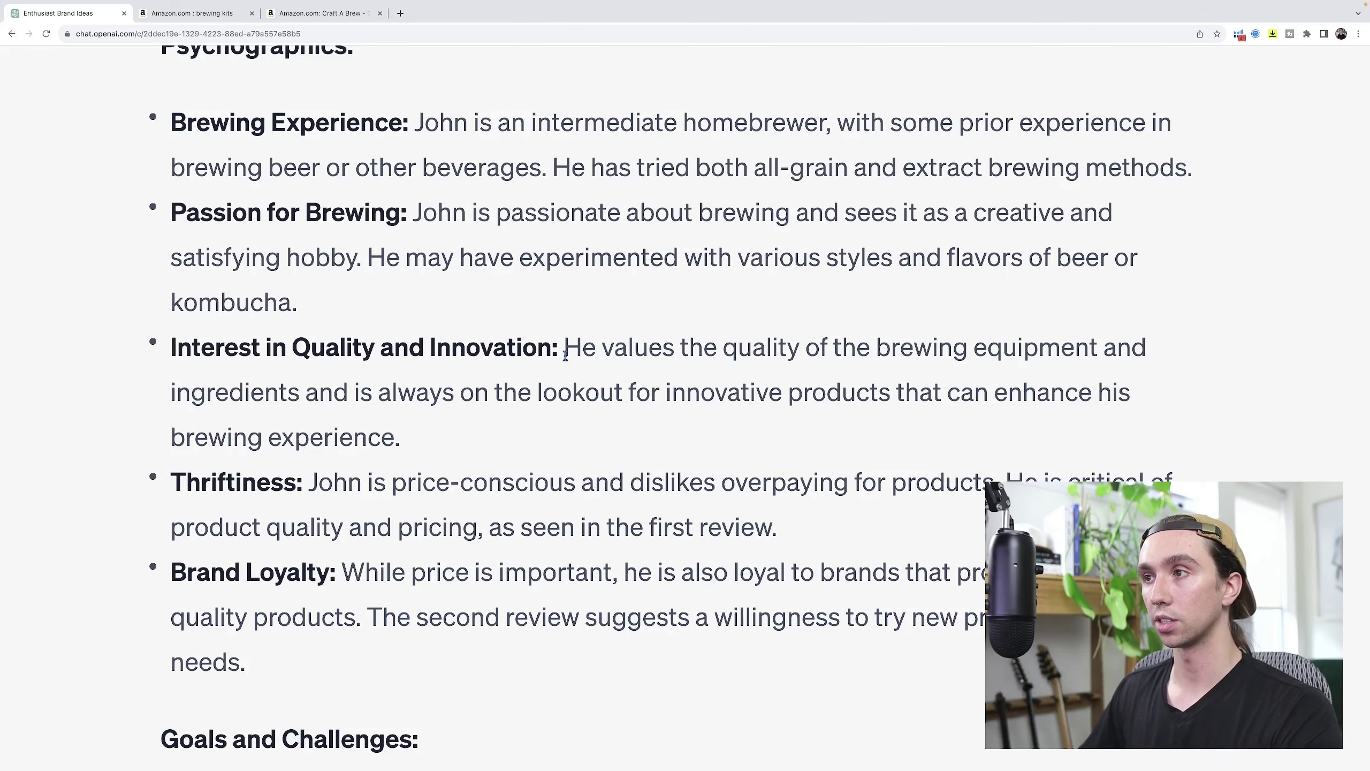
pyautogui.hotkey('ctrl', '0')
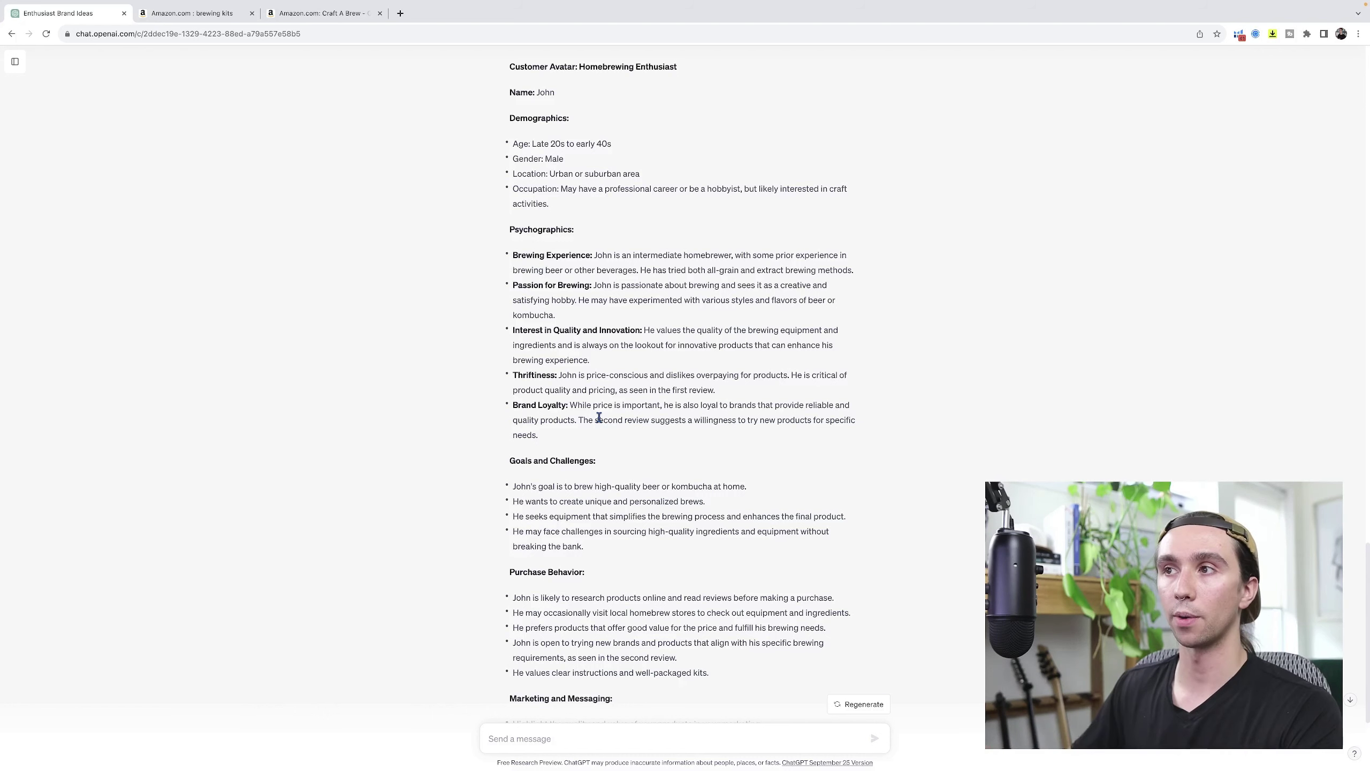
# Read through the Homebrewing Enthusiast avatar, noting the all-grain and extract brewing methods phrase
pyautogui.moveTo(698, 272); pyautogui.dragTo(853, 282)
pyautogui.click(845, 290)
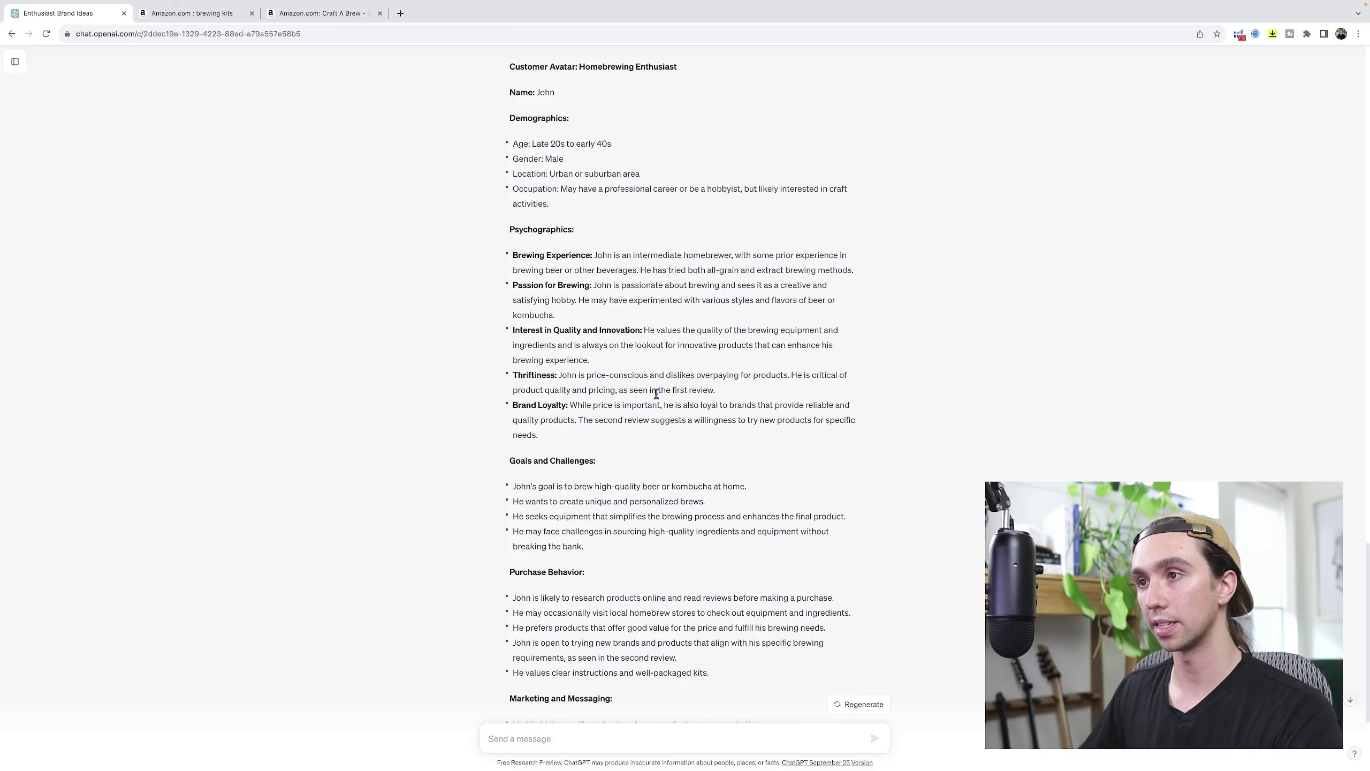
pyautogui.scroll(5, 685, 392)
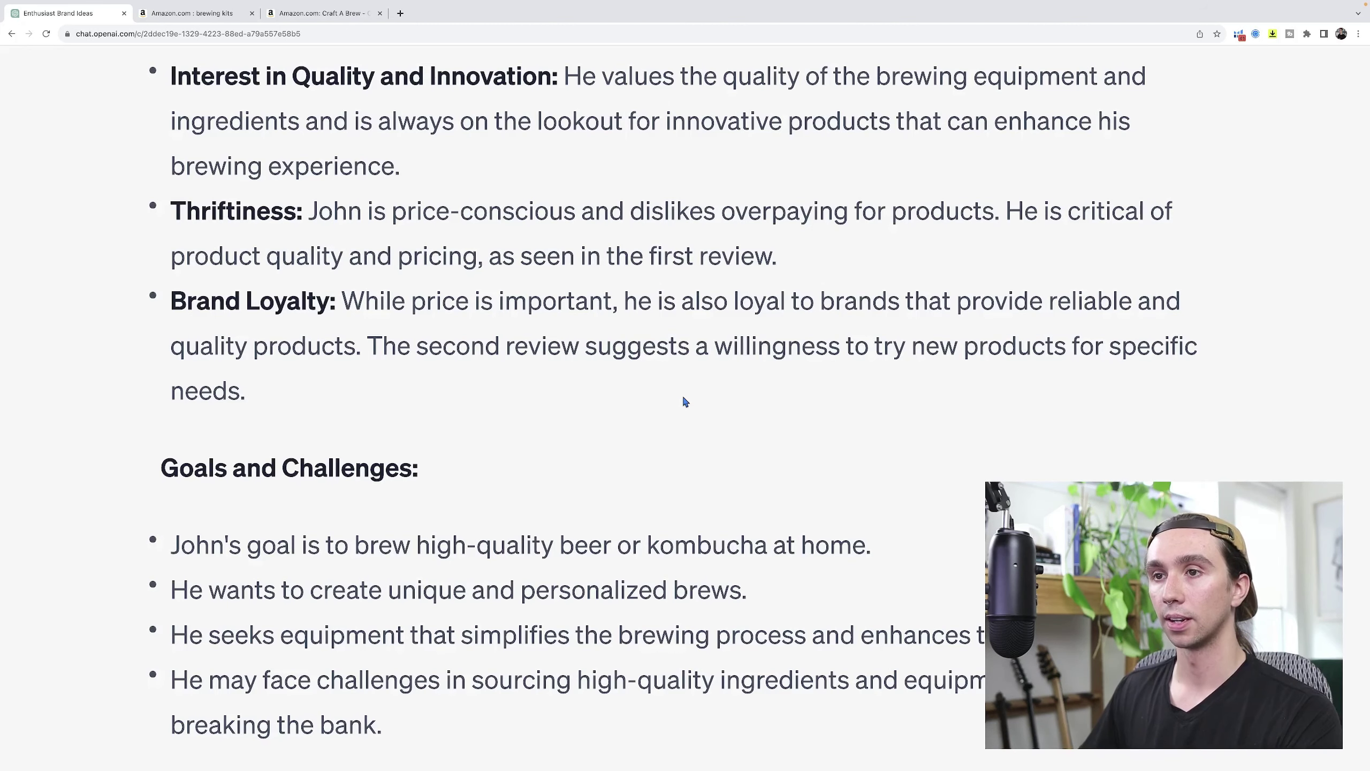
pyautogui.scroll(-5, 686, 402)
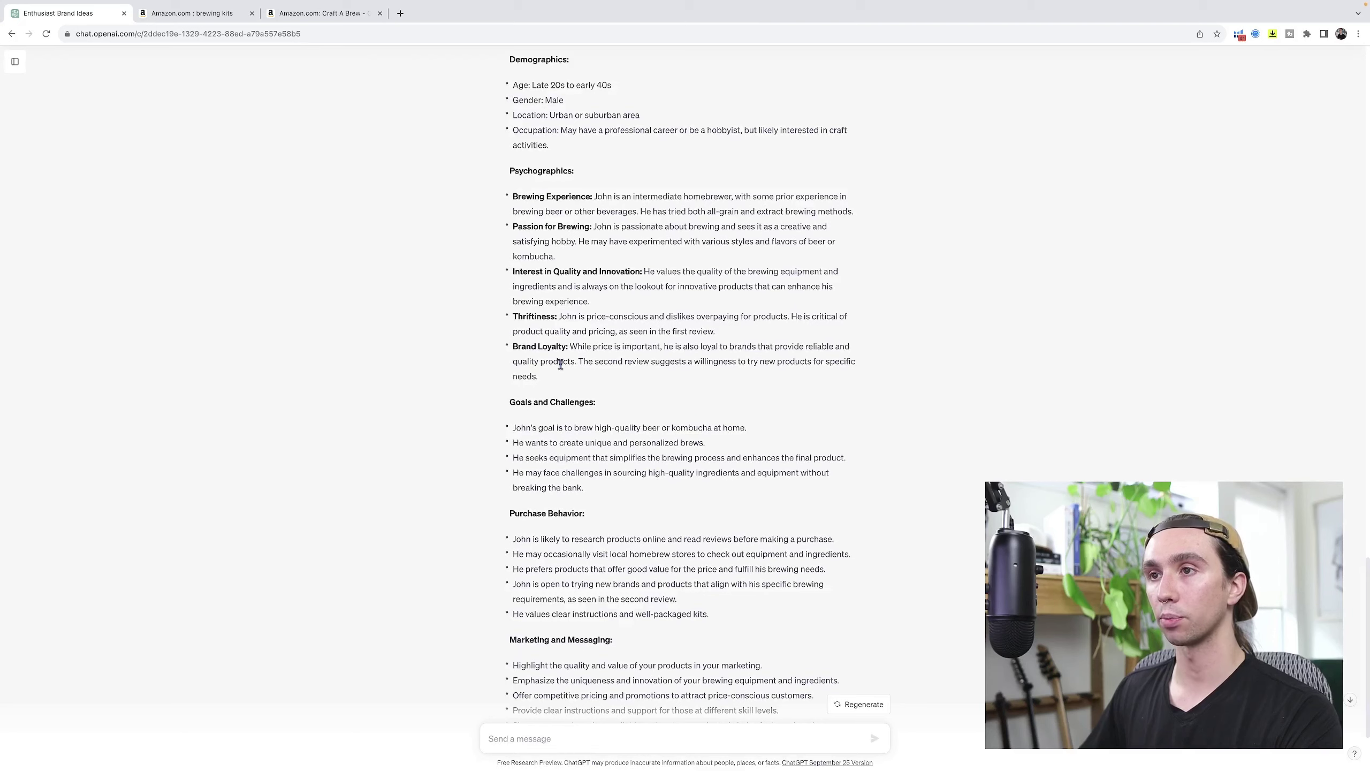
pyautogui.scroll(-1, 589, 384)
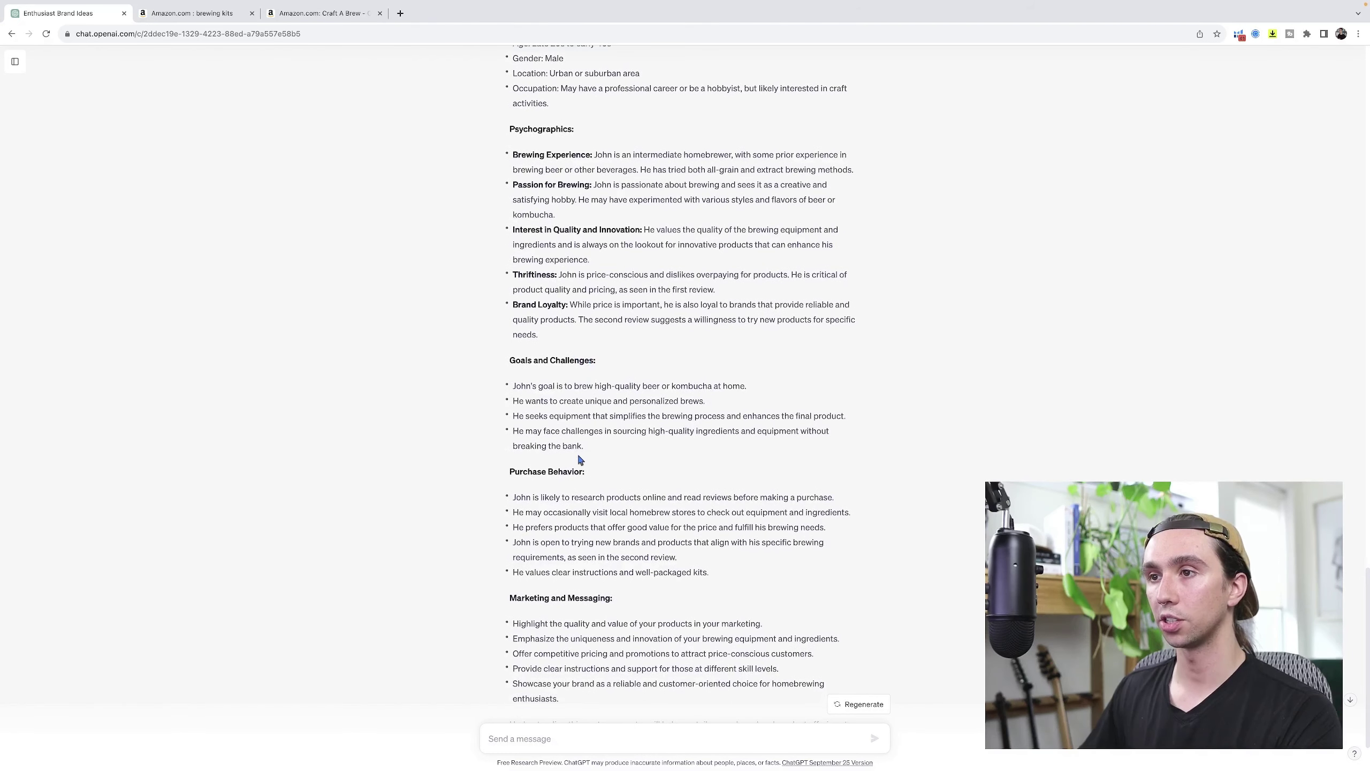
pyautogui.scroll(-1, 580, 460)
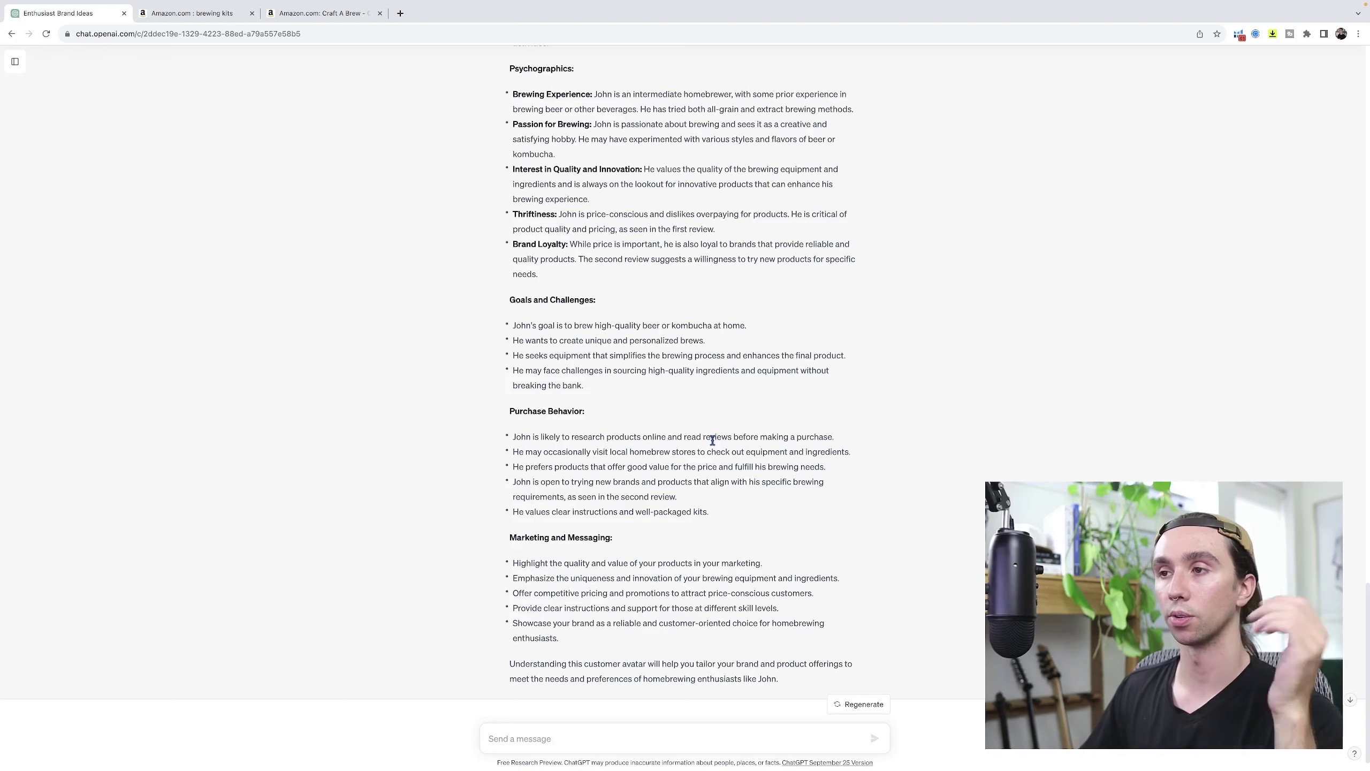
pyautogui.scroll(-1, 549, 454)
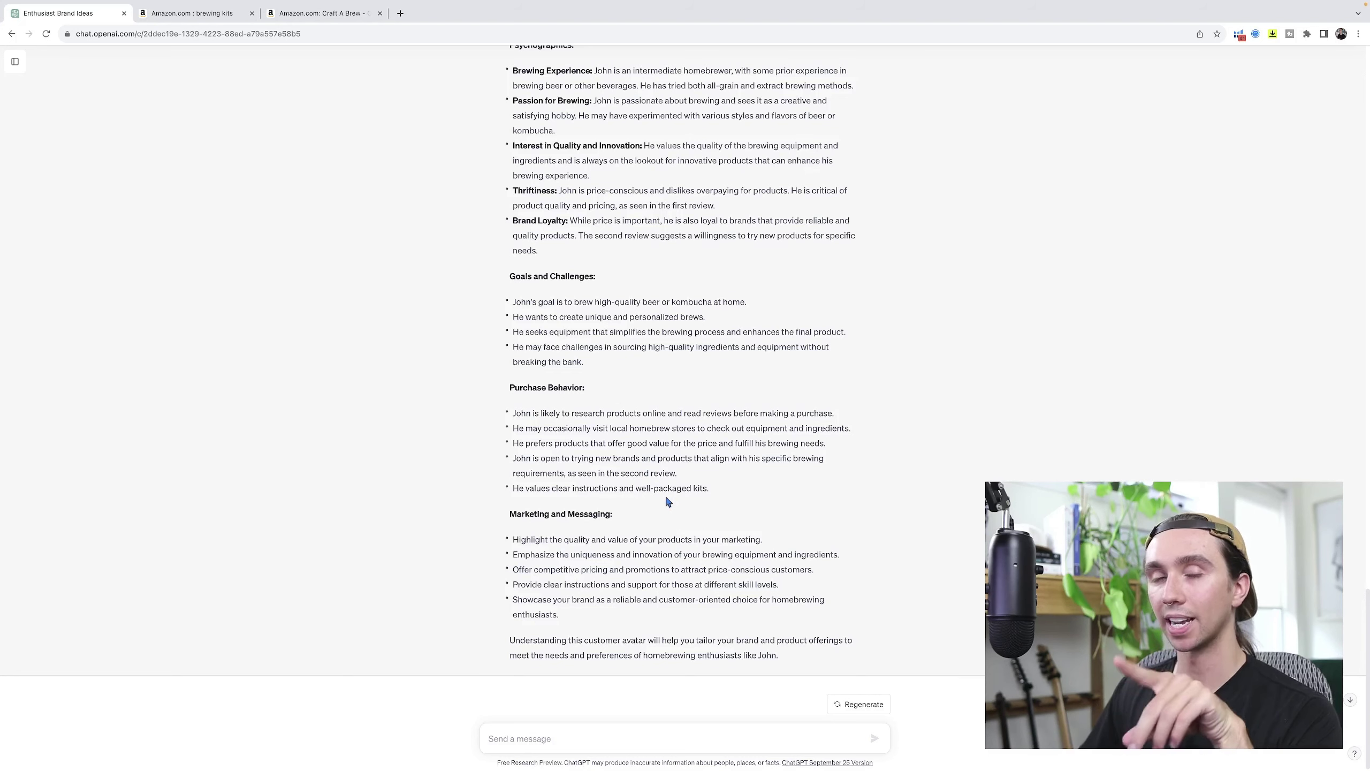
pyautogui.scroll(-1, 674, 510)
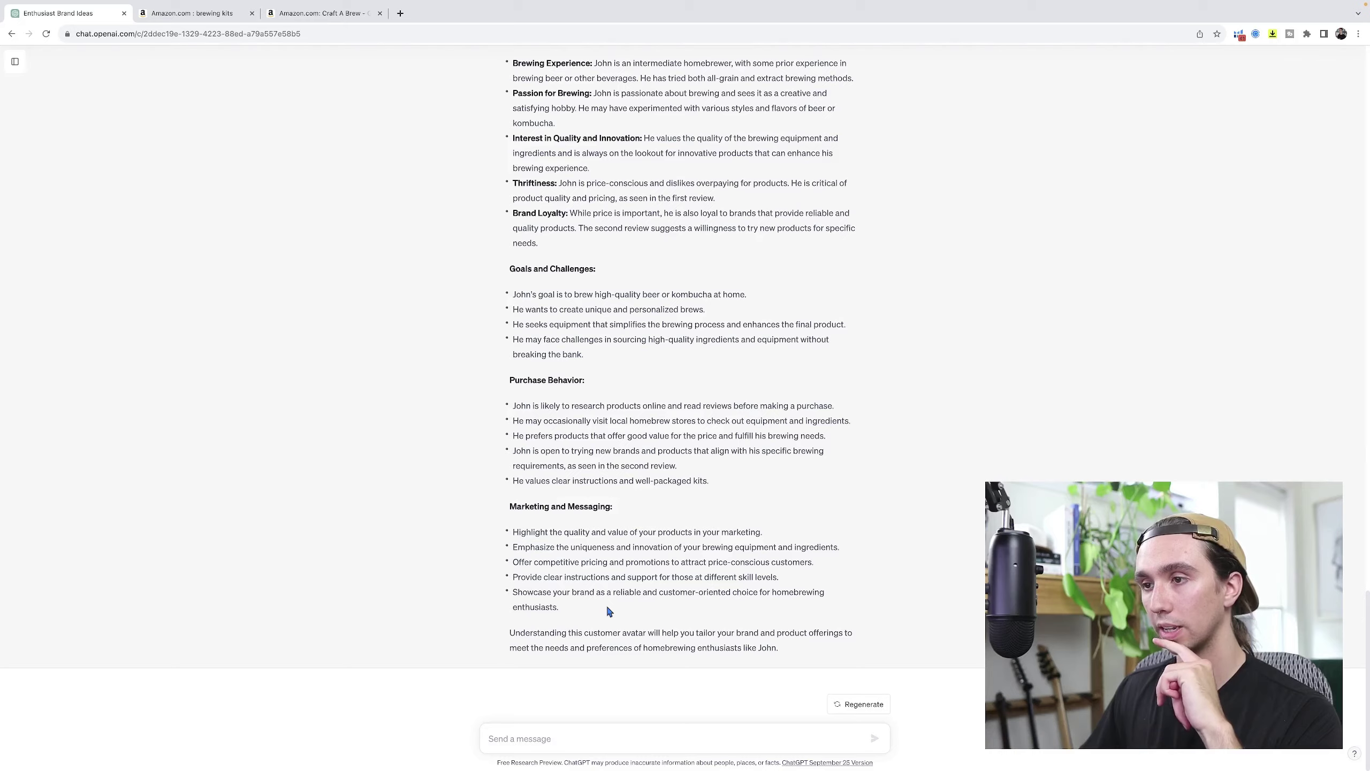
pyautogui.scroll(10, 610, 613)
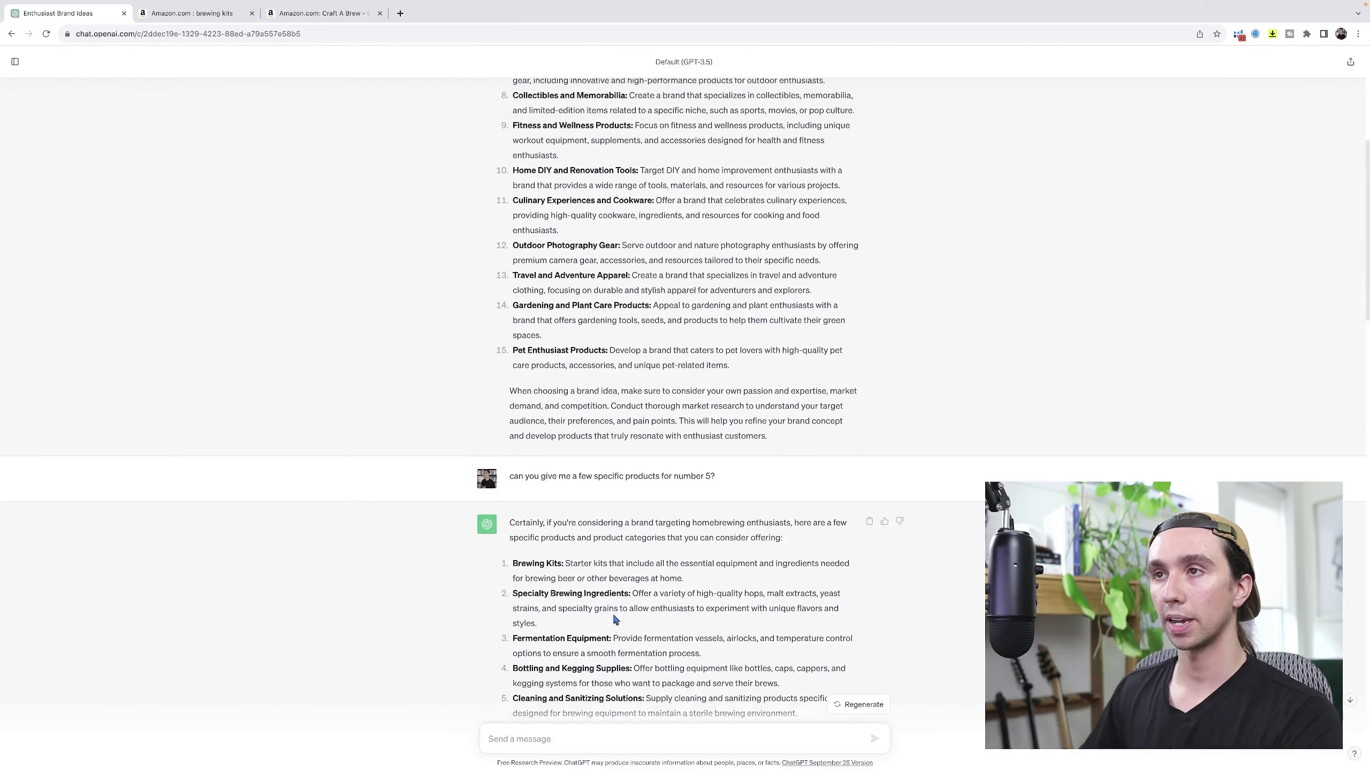
pyautogui.scroll(2, 615, 620)
pyautogui.scroll(-15, 618, 629)
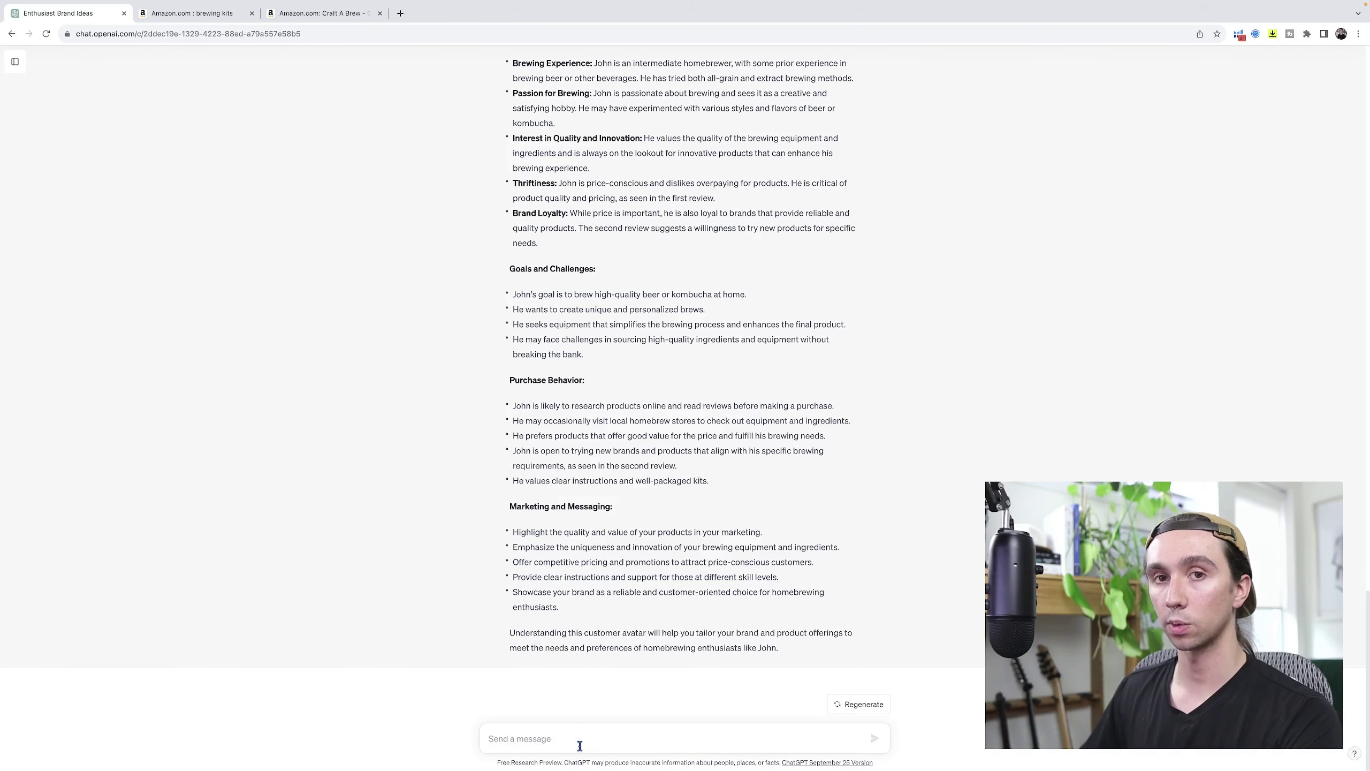
# Return to the Craft A Brew Amazon listing with its Review Insights
pyautogui.click(580, 745)
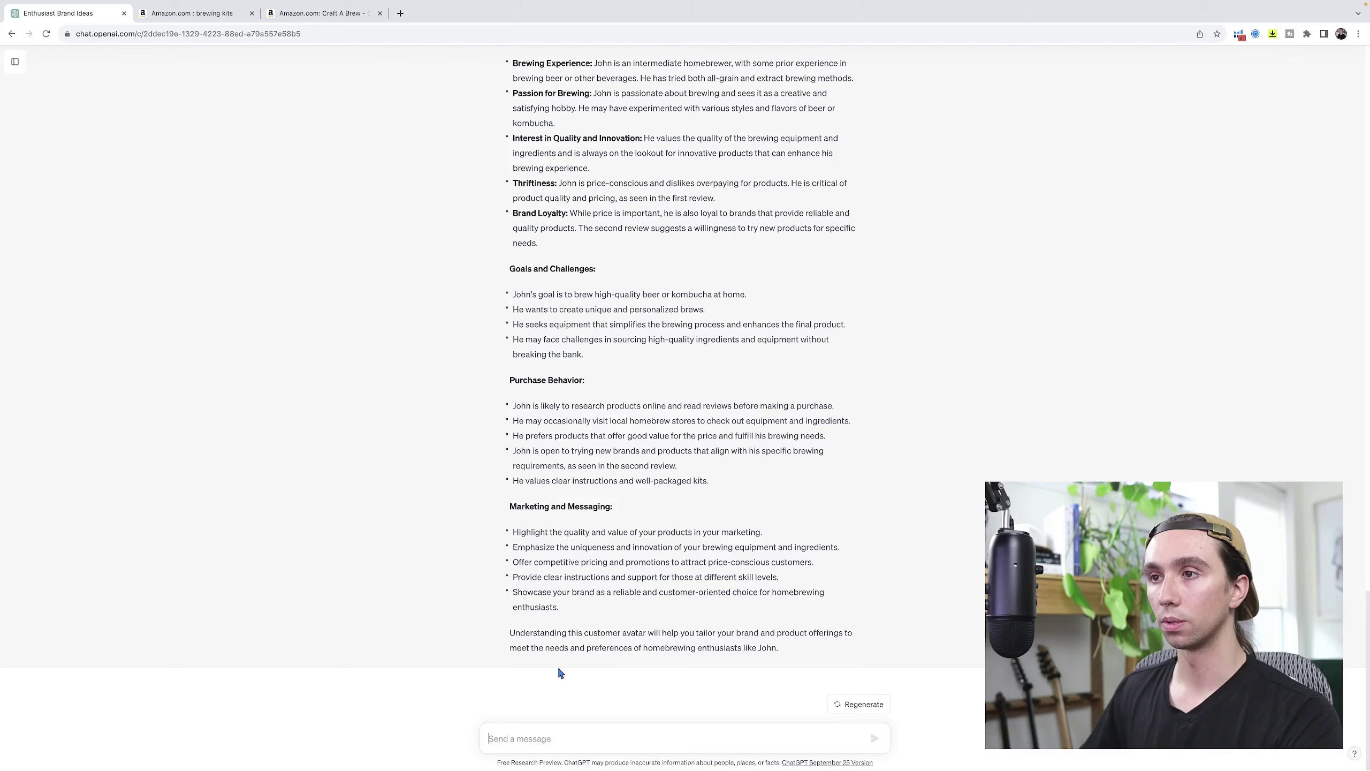
pyautogui.scroll(10, 542, 464)
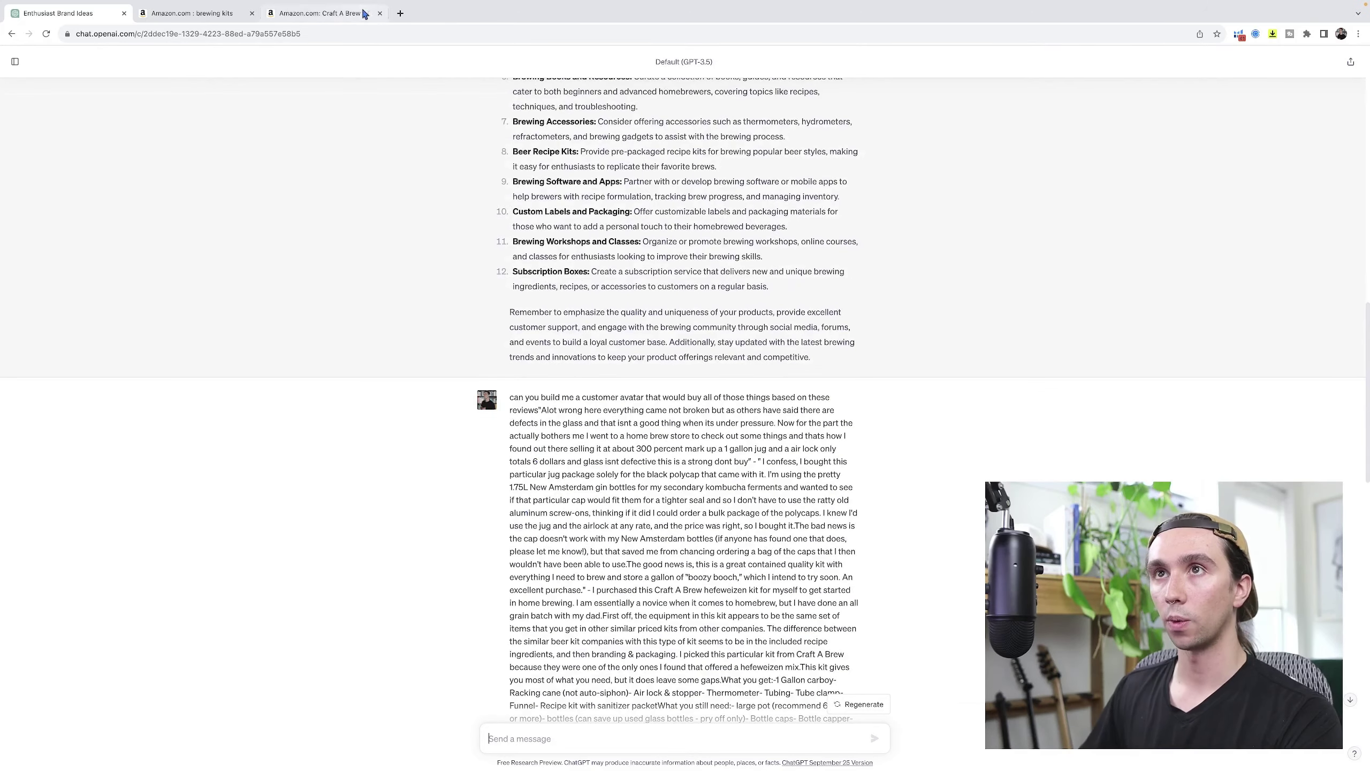
pyautogui.click(364, 14)
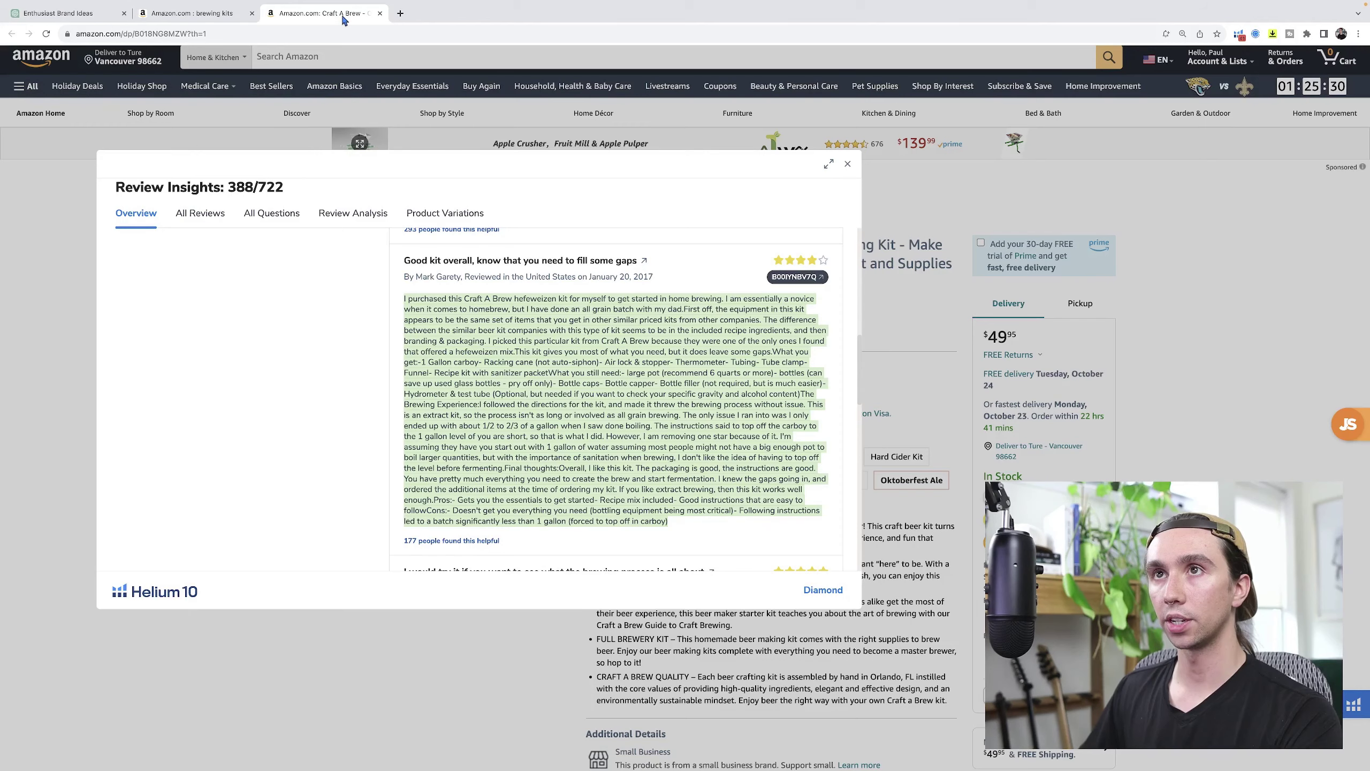
# Close Review Insights, search All Departments for 'ukeg', and browse the GrowlerWerks uKeg results ($97.99–$224.99)
pyautogui.click(848, 165)
pyautogui.click(229, 57)
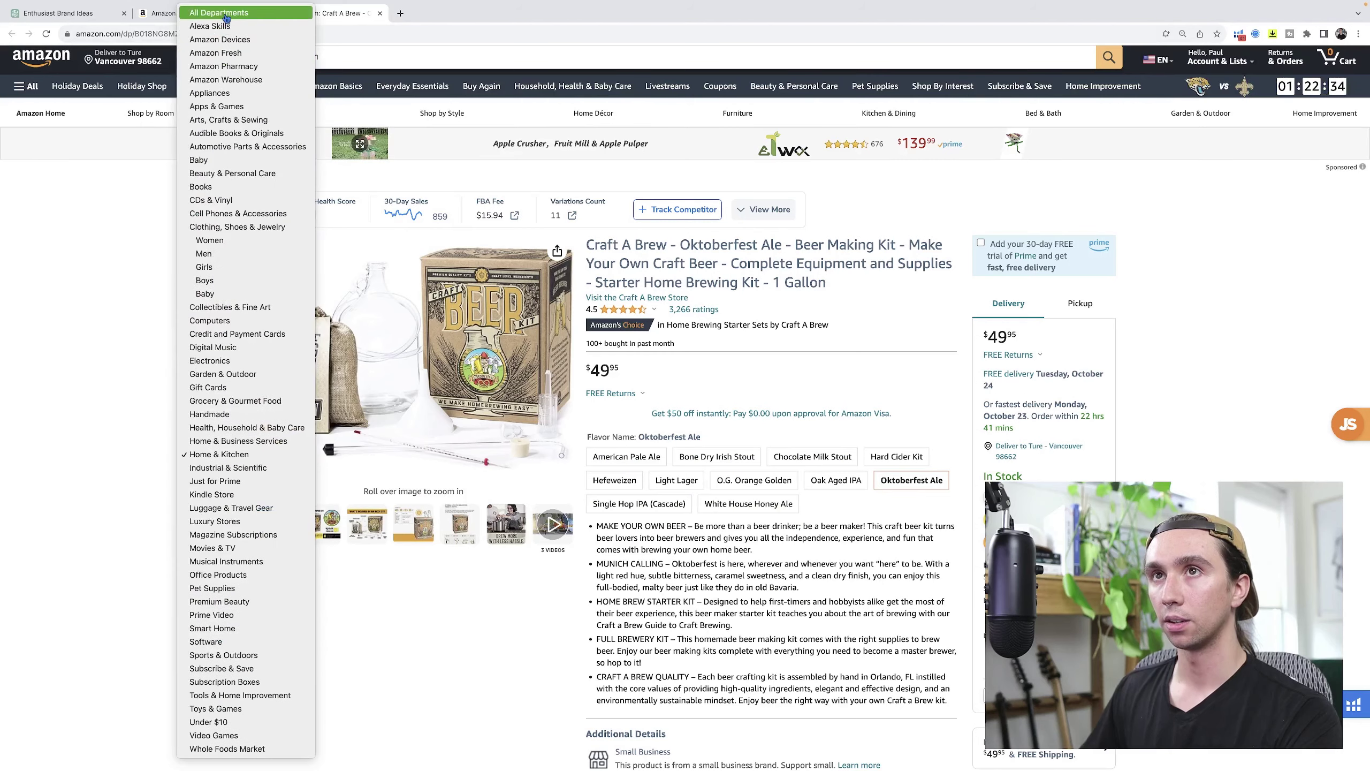
pyautogui.click(226, 19)
pyautogui.write('ukeg')
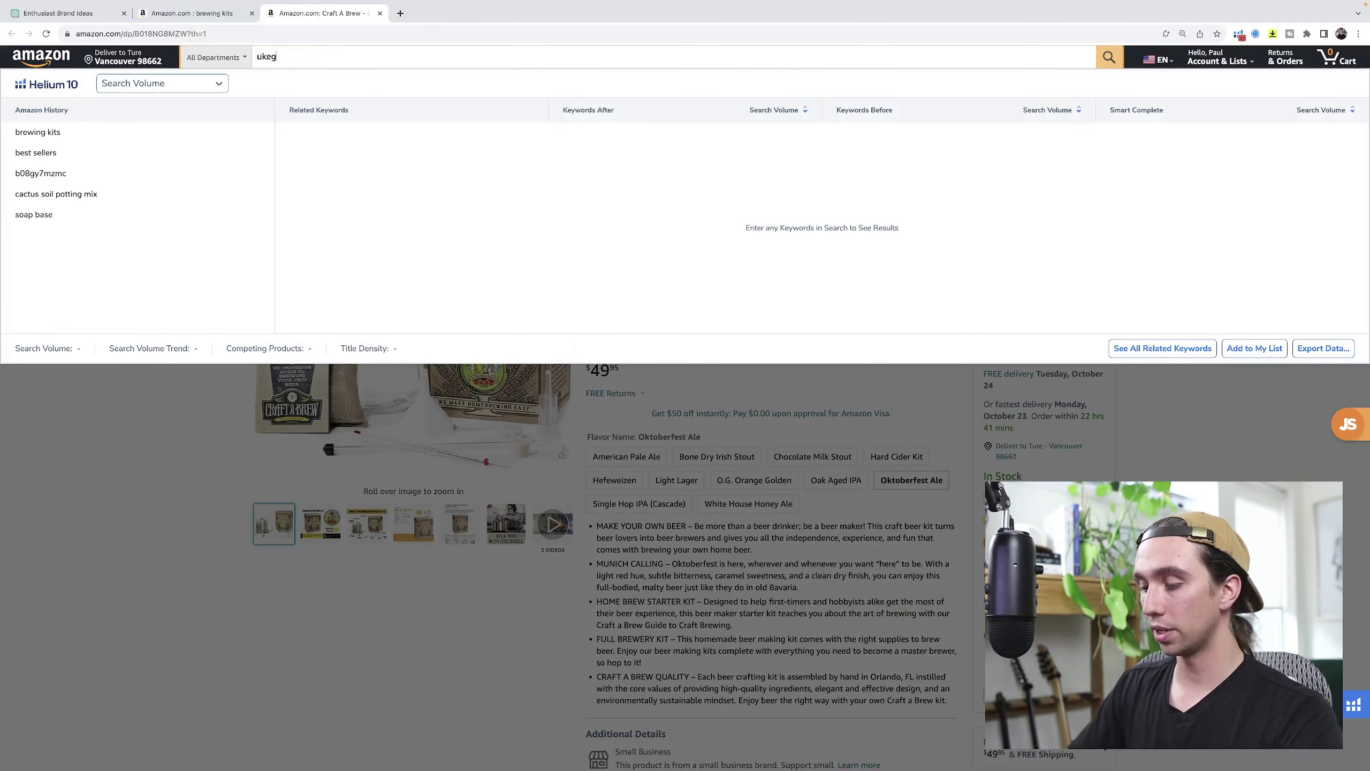
pyautogui.press('Return')
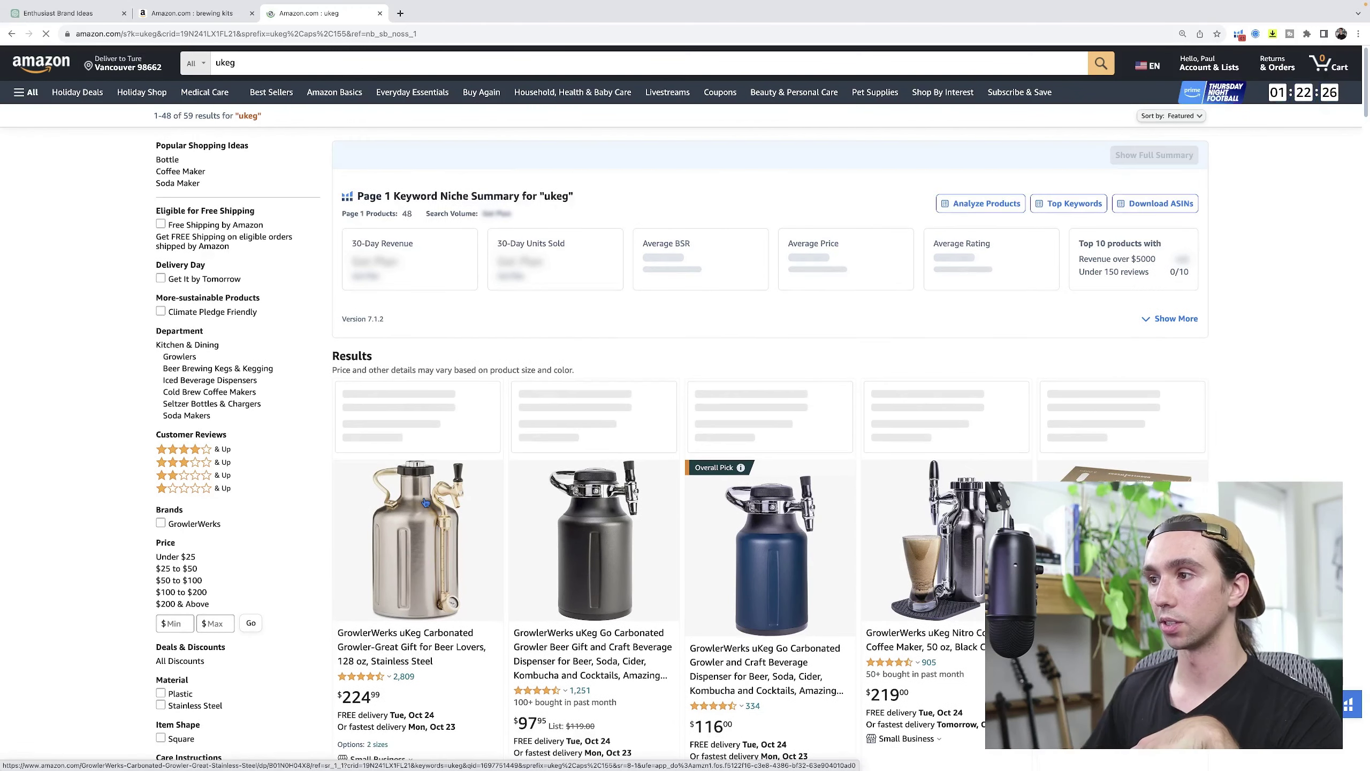
pyautogui.scroll(-2, 410, 508)
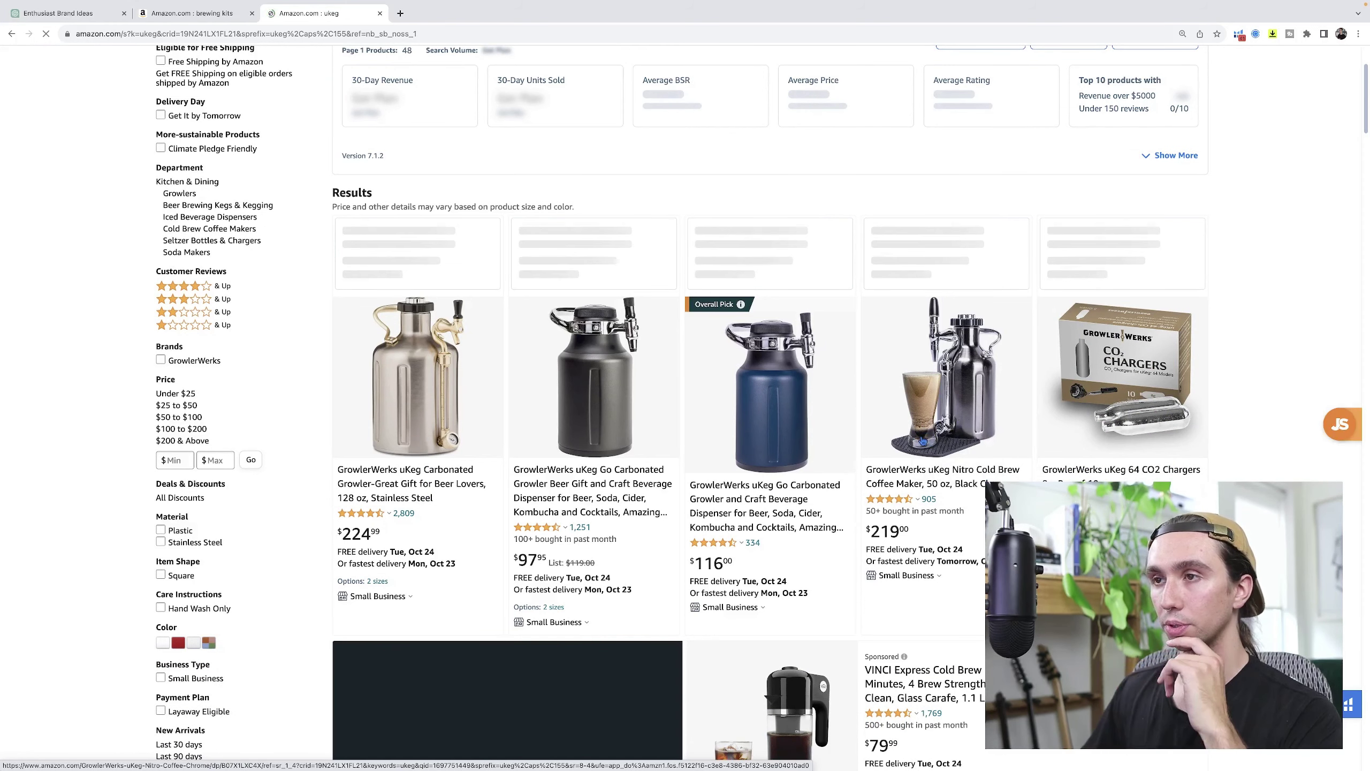
pyautogui.scroll(-6, 940, 437)
pyautogui.scroll(-2, 944, 436)
pyautogui.scroll(-2, 944, 435)
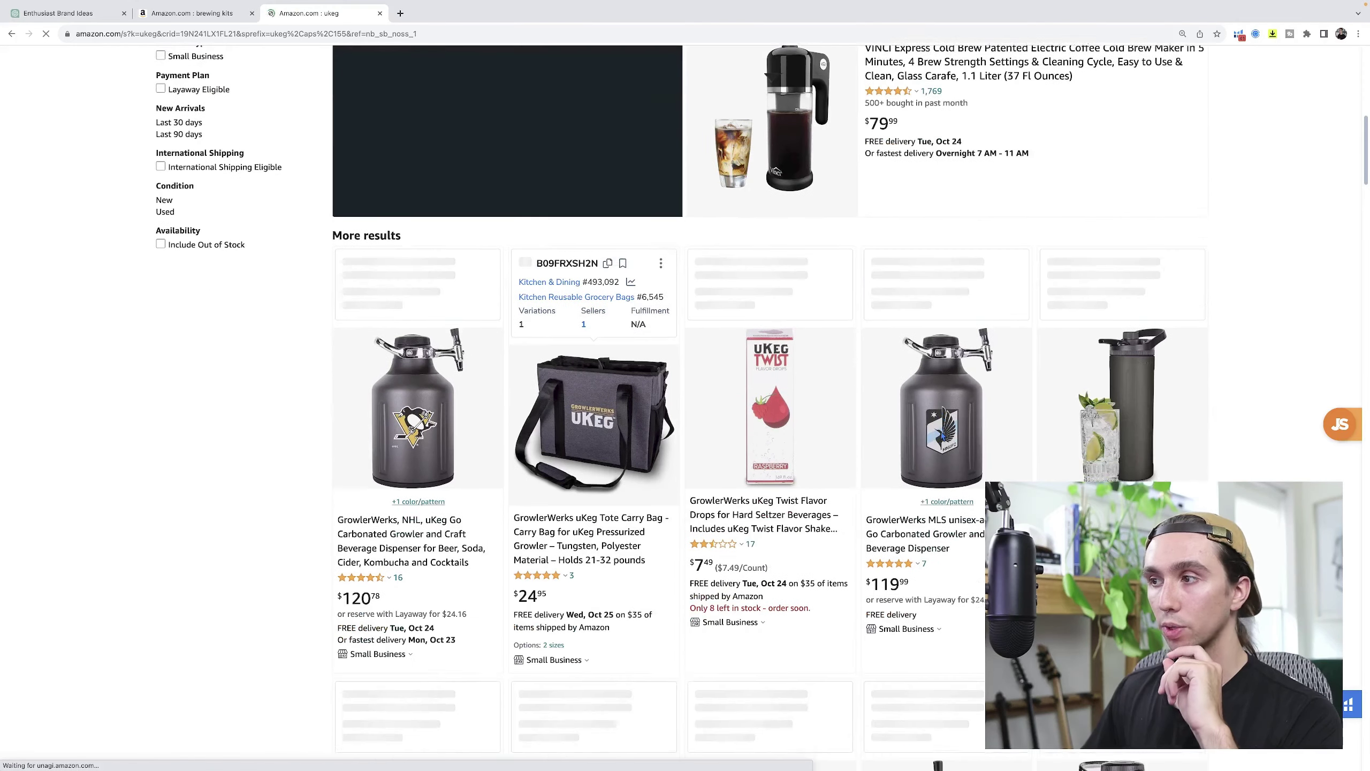
pyautogui.scroll(1, 940, 436)
pyautogui.scroll(7, 942, 436)
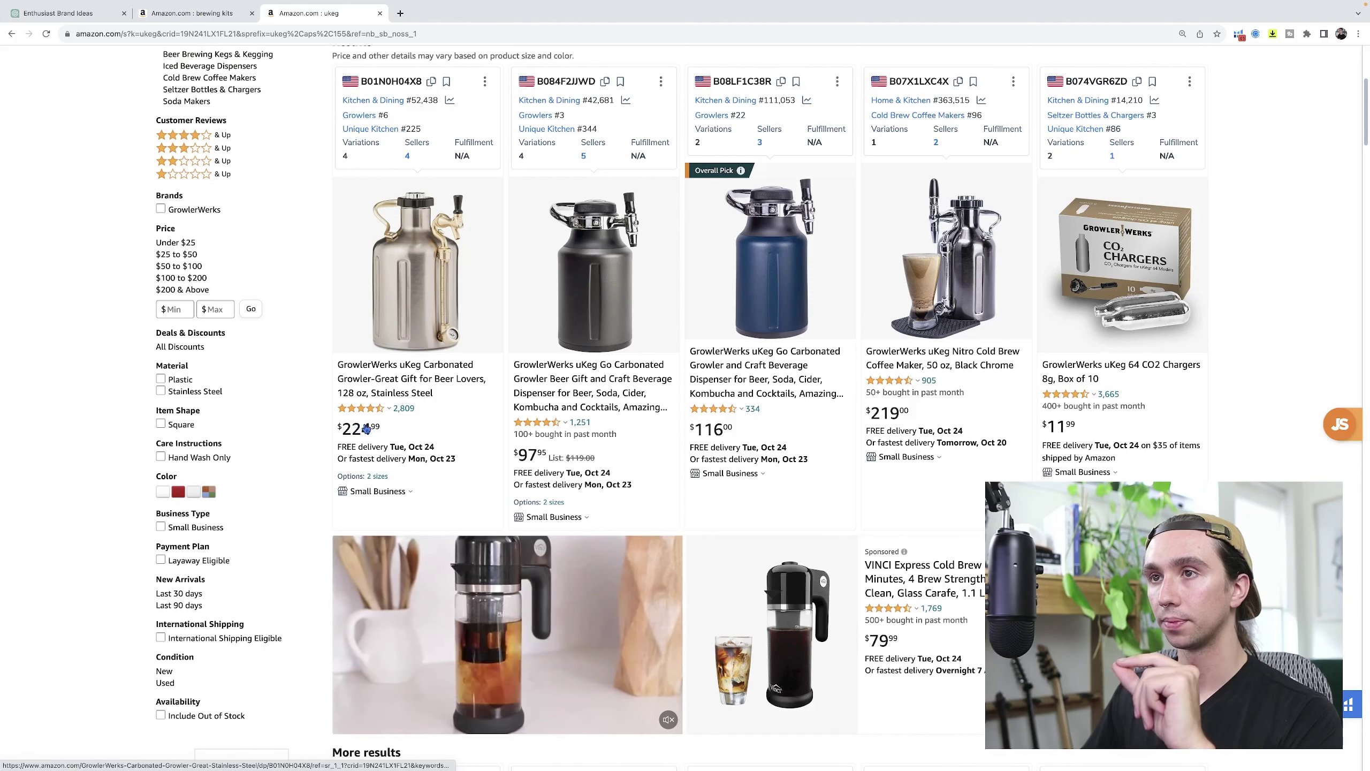
# Back on the brewing kits results, close Xray and scroll through the Craft A Brew, mead and VEVOR kits
pyautogui.hotkey('ctrl', 'shift', 'Tab')
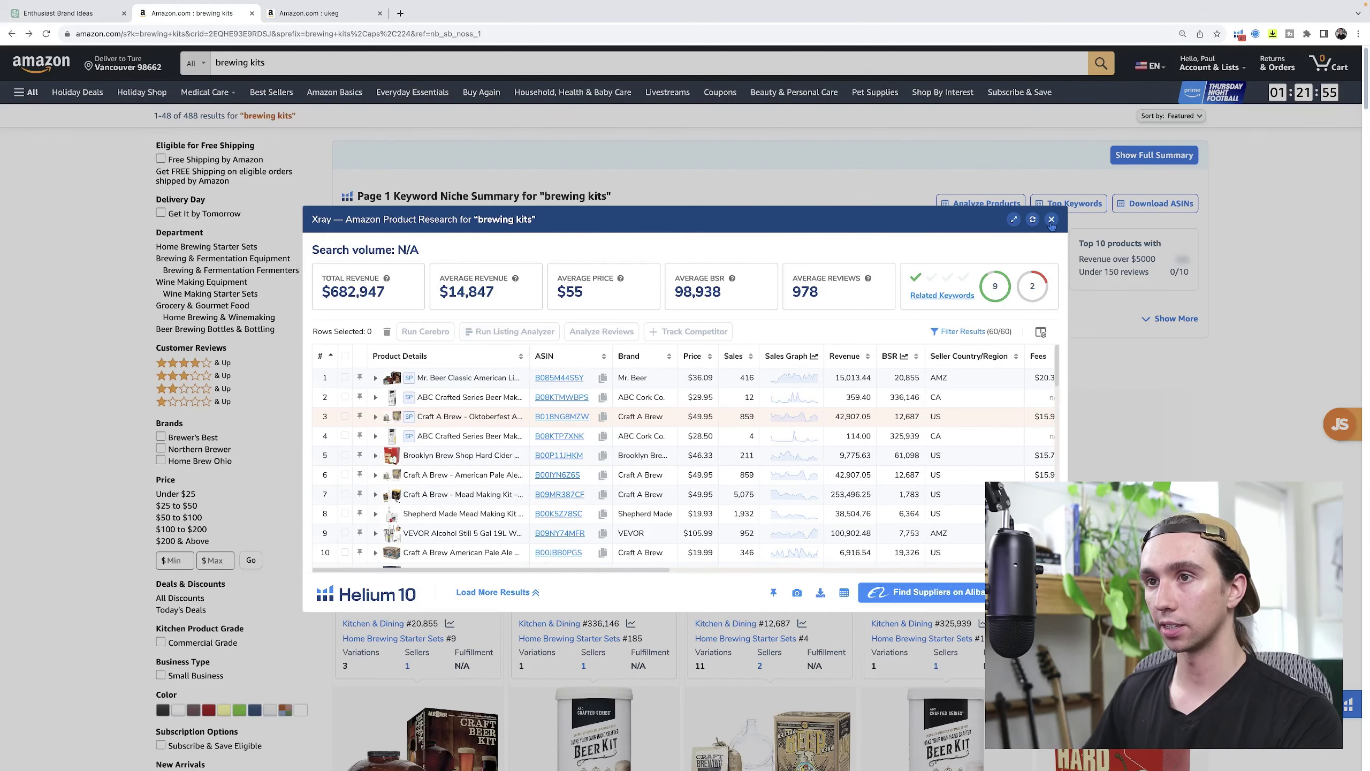
pyautogui.press('Escape')
pyautogui.scroll(-10, 957, 332)
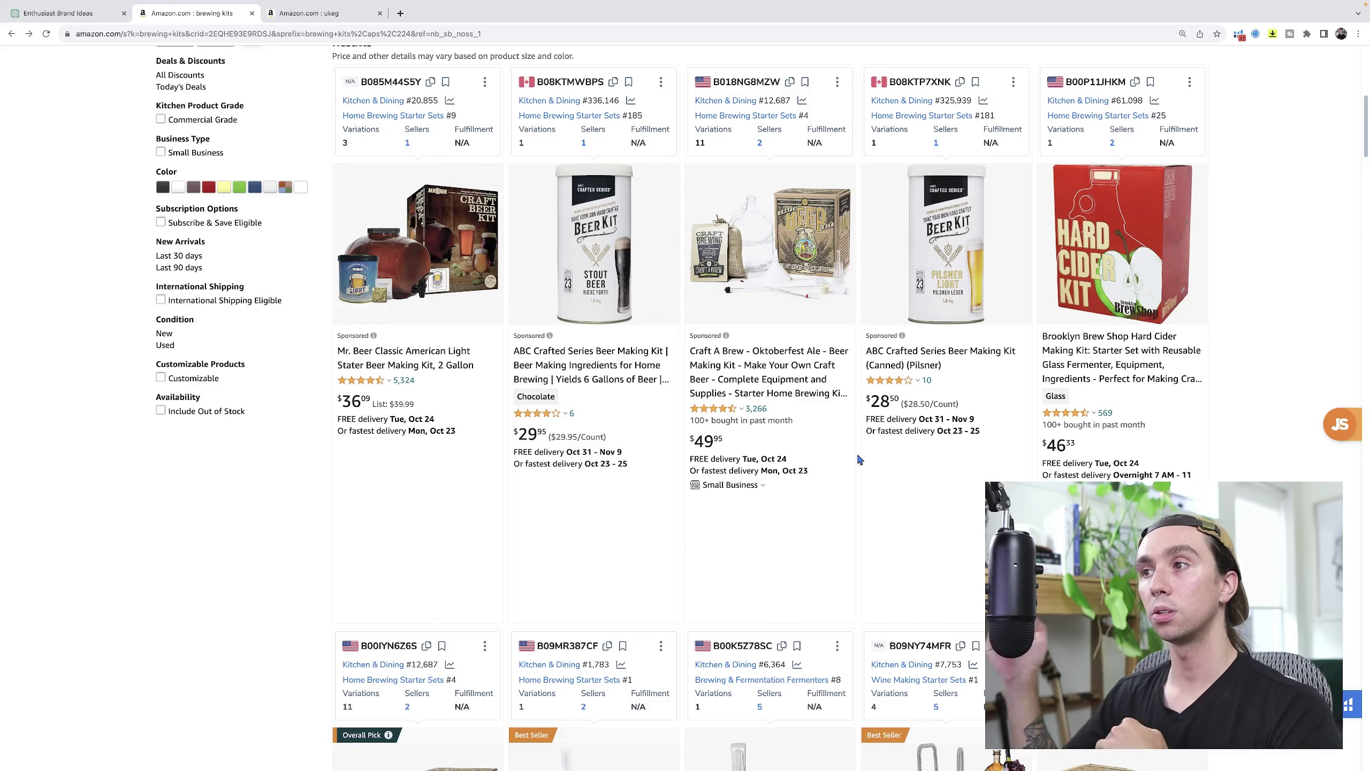
pyautogui.scroll(-1, 855, 475)
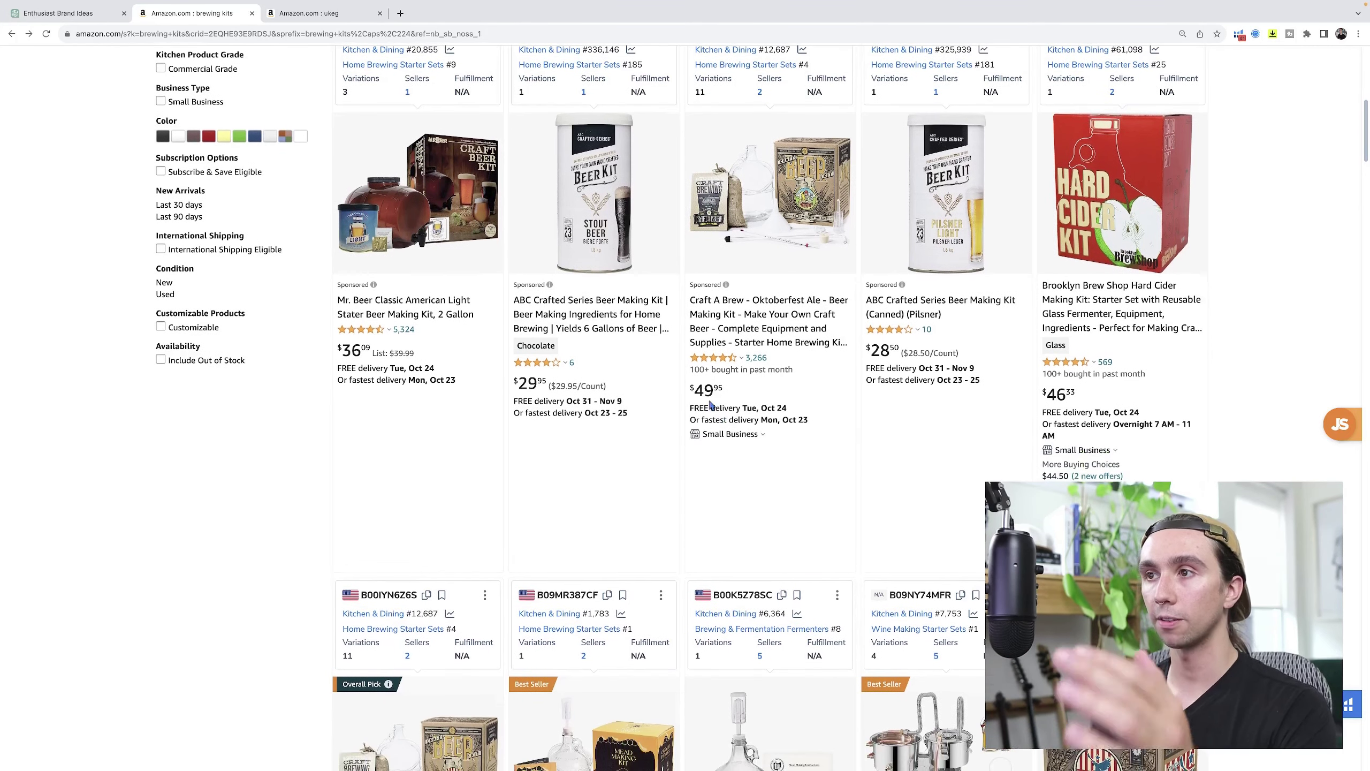
pyautogui.scroll(-6, 711, 403)
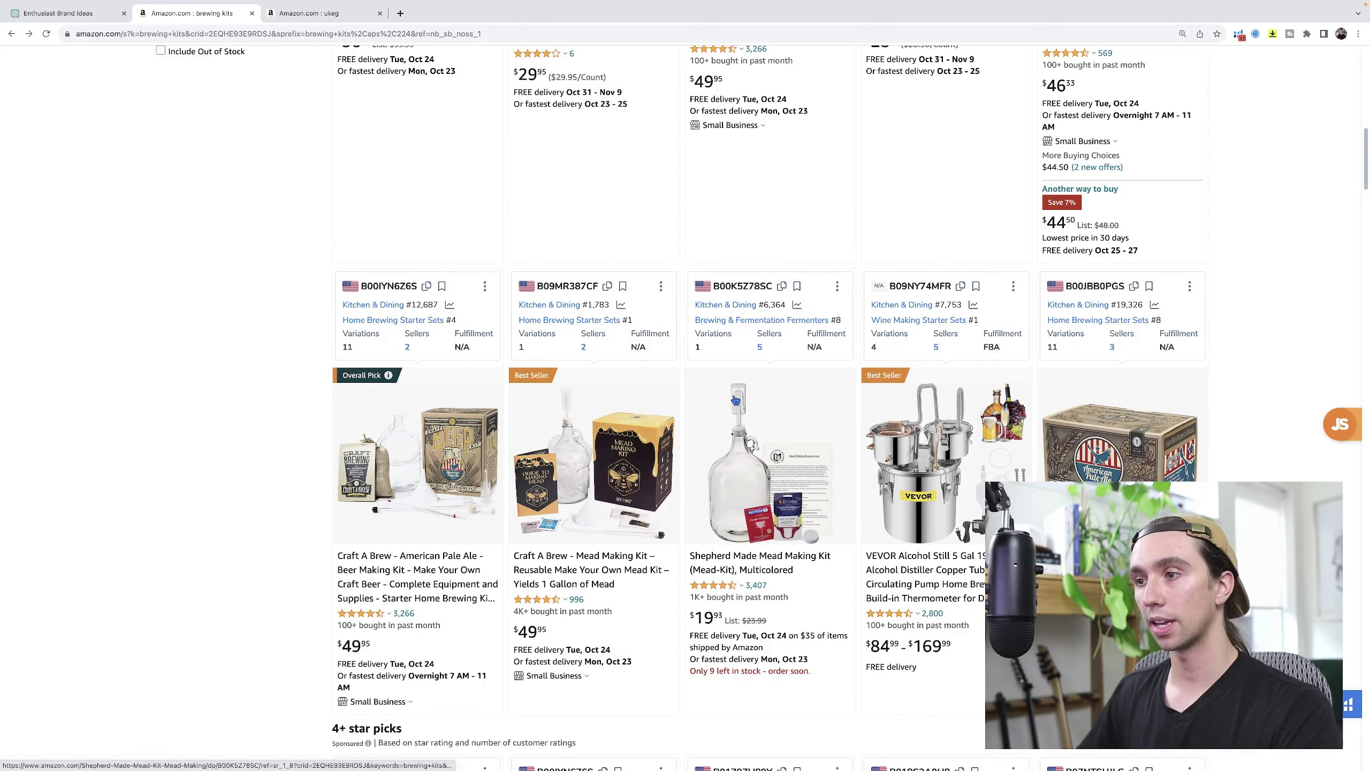
pyautogui.scroll(-2, 734, 402)
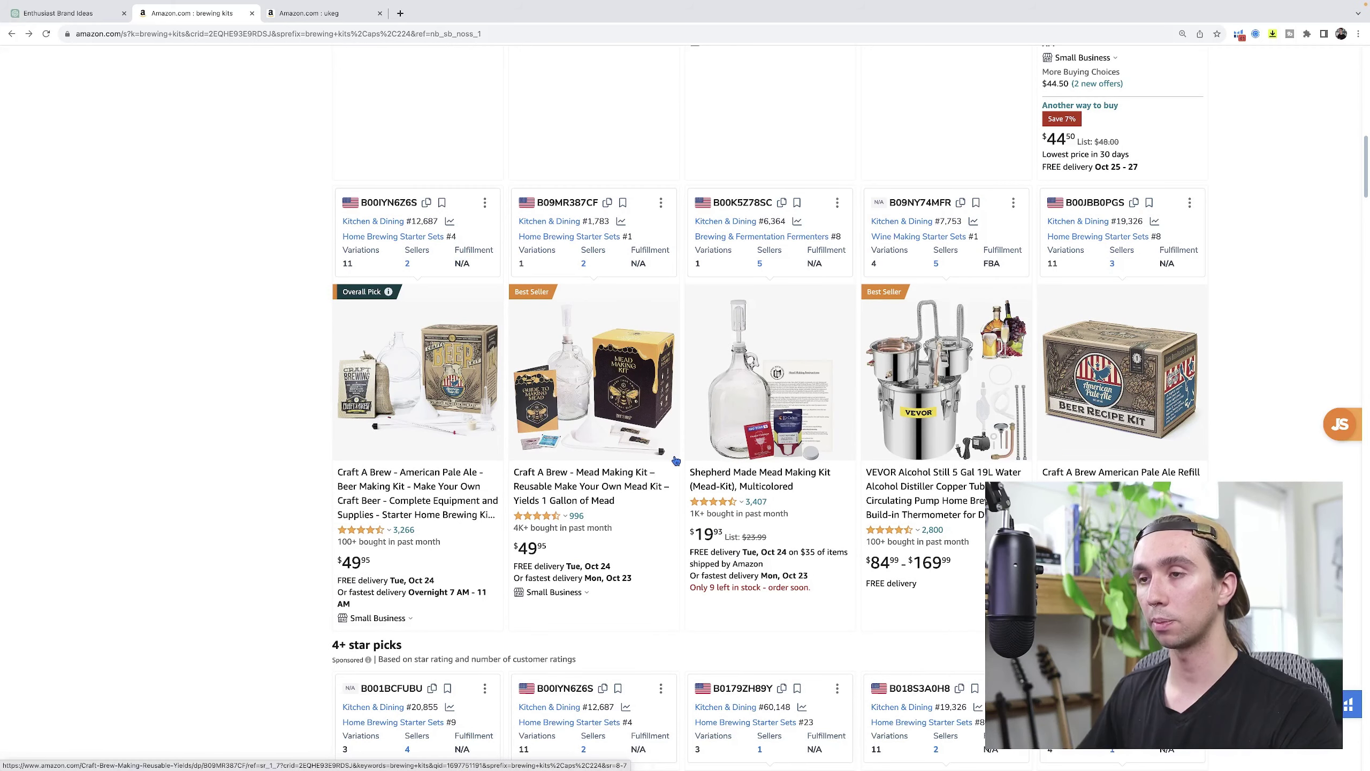
pyautogui.scroll(-7, 676, 460)
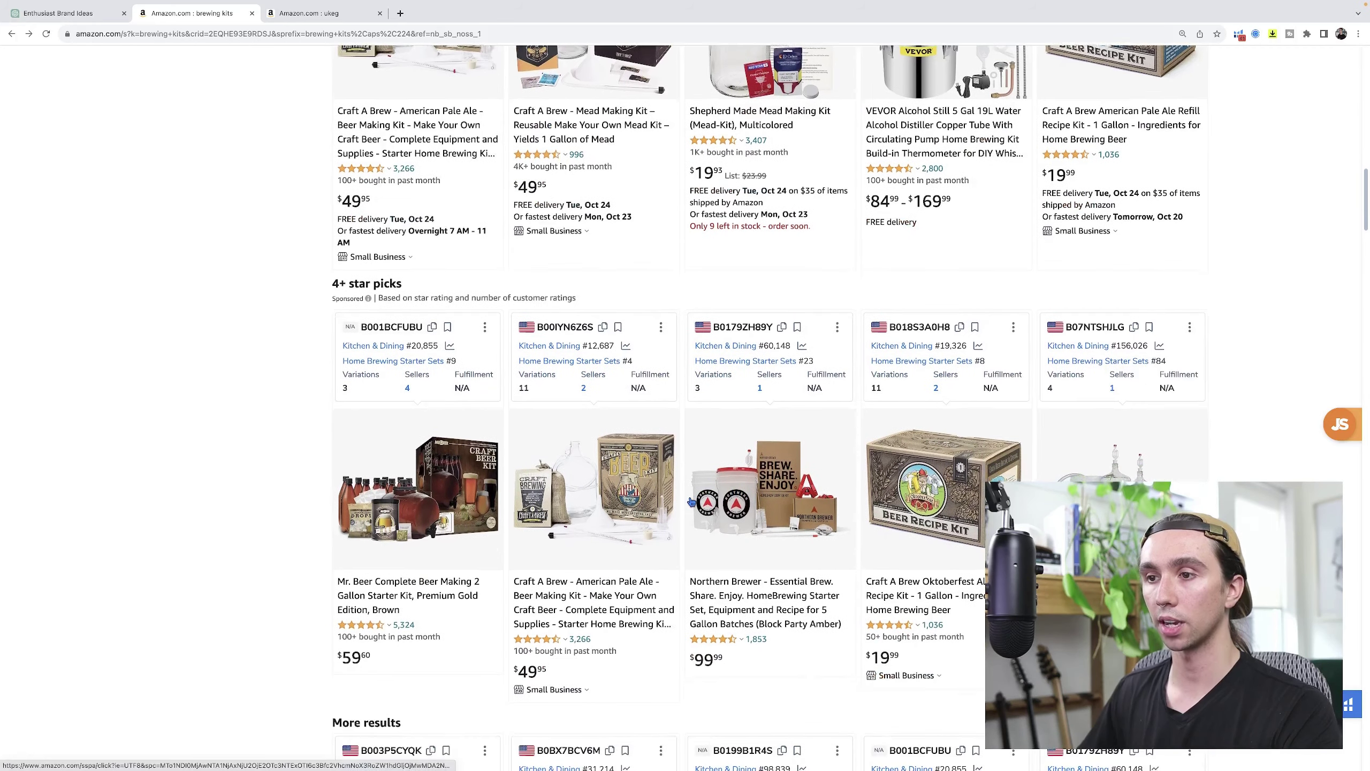
pyautogui.scroll(1, 691, 503)
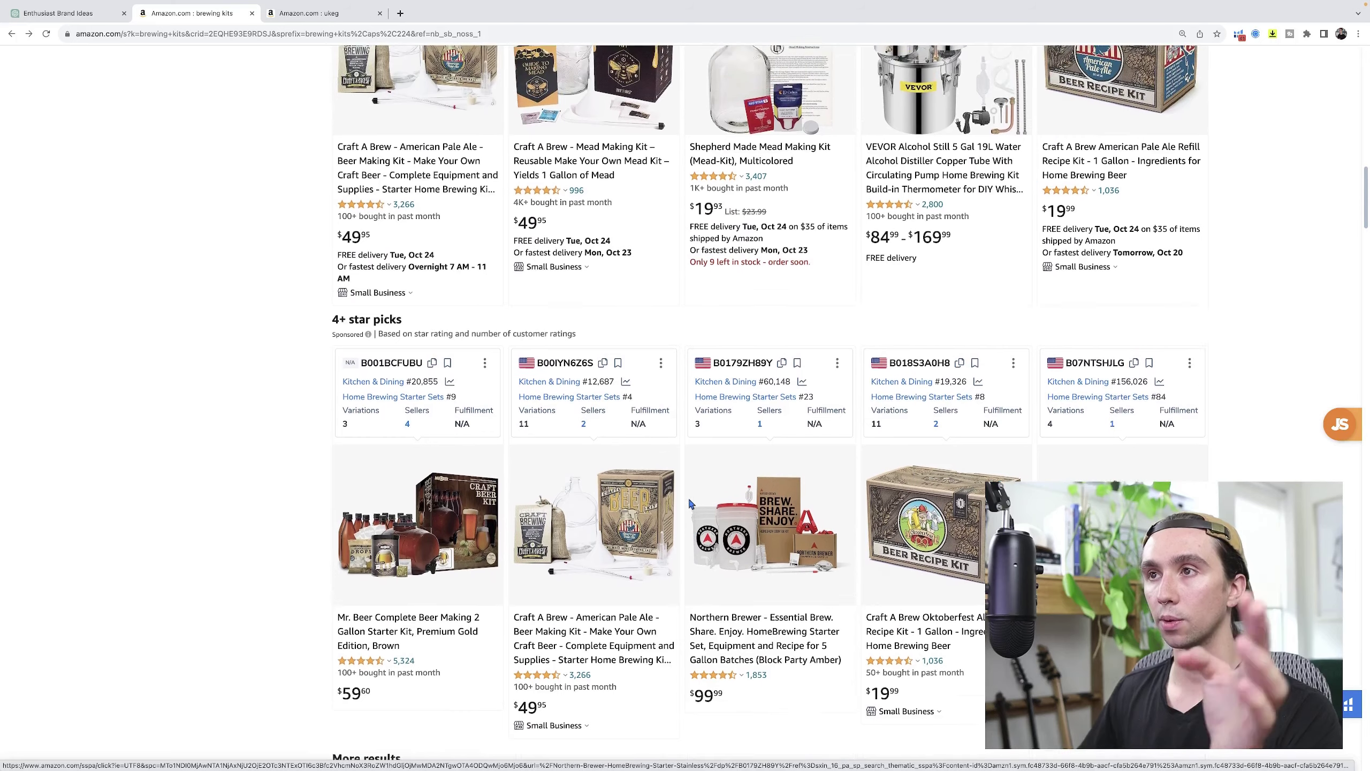
pyautogui.scroll(2, 691, 504)
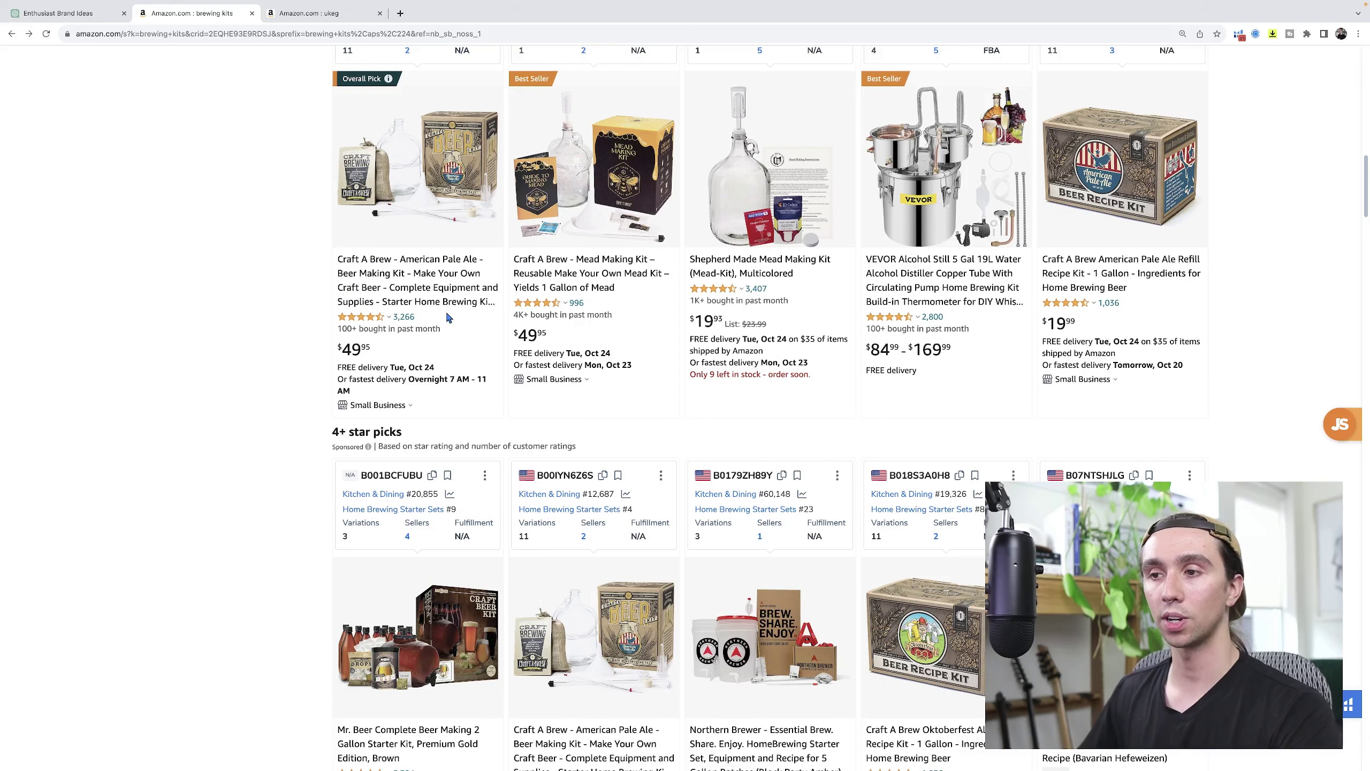
pyautogui.scroll(2, 542, 351)
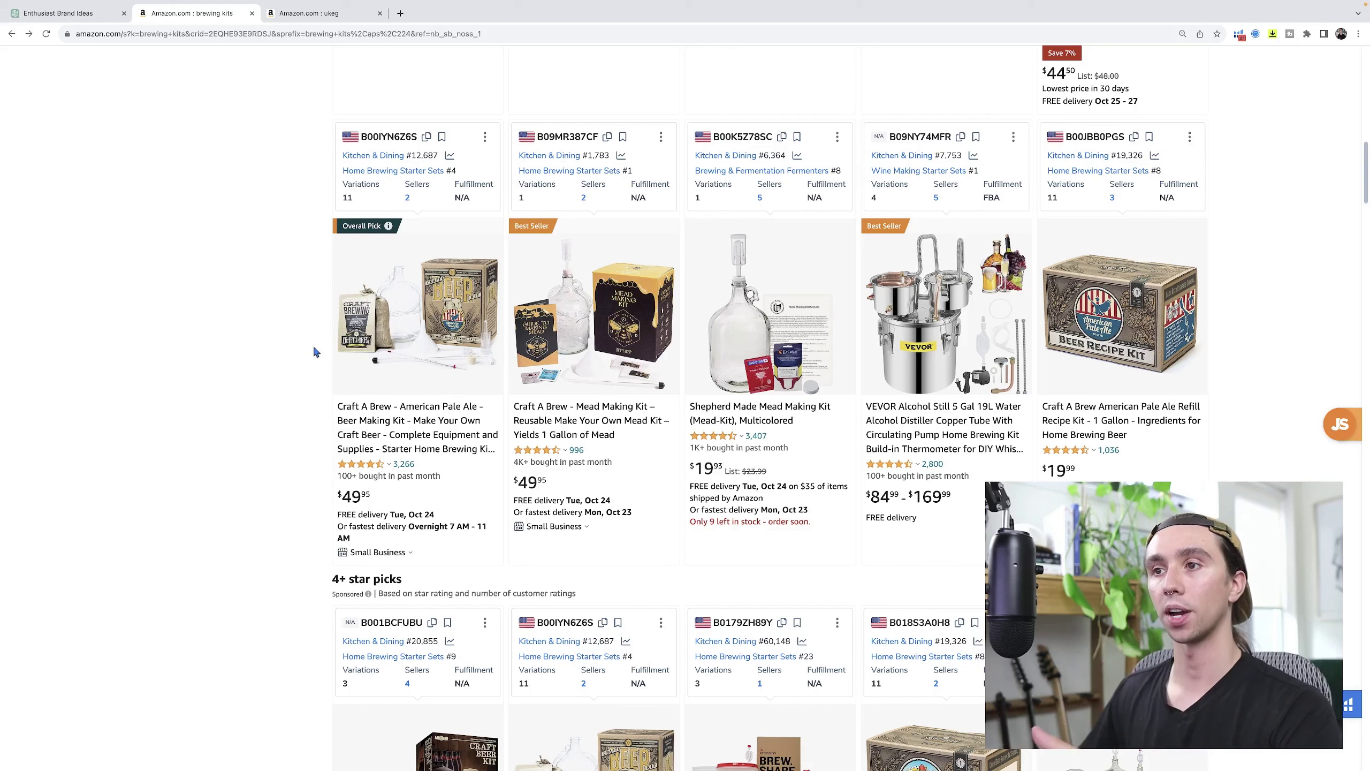
pyautogui.scroll(1, 316, 352)
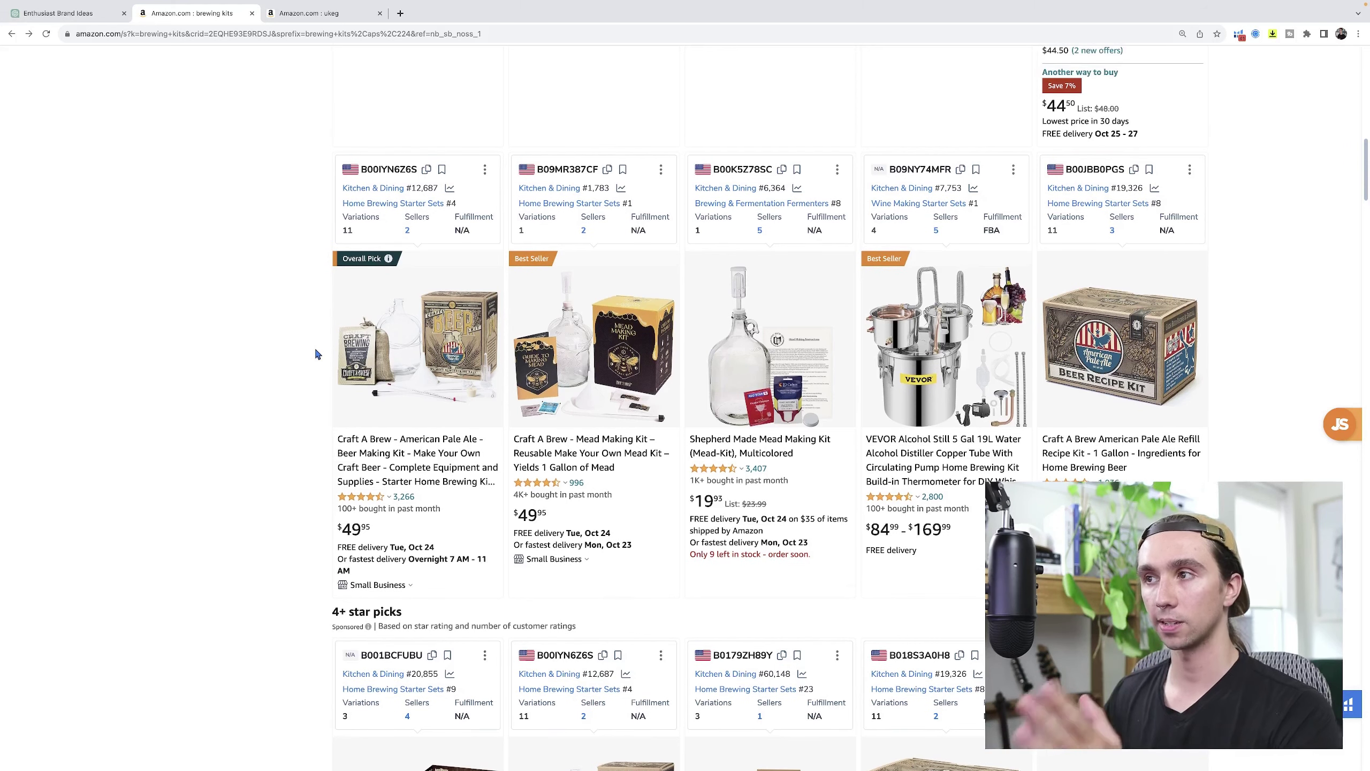
pyautogui.scroll(1, 313, 361)
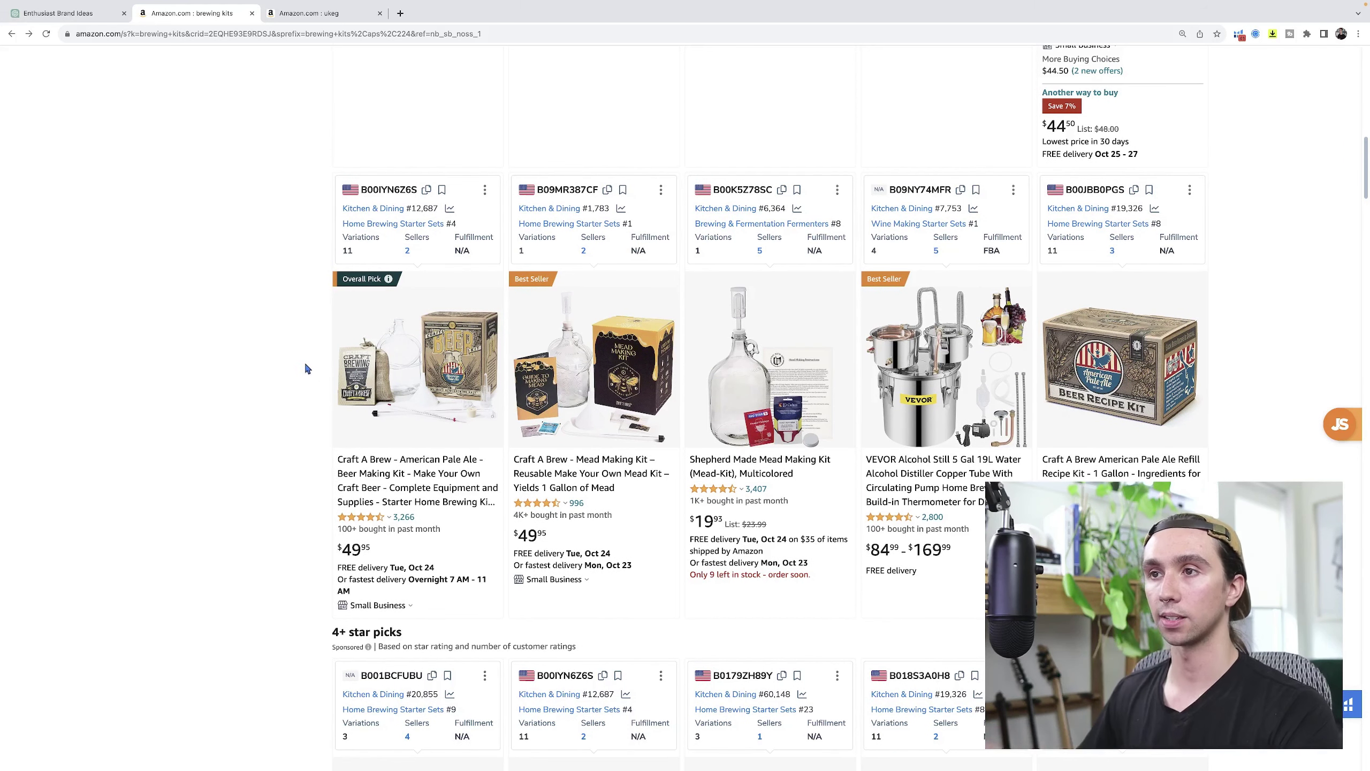
pyautogui.scroll(1, 306, 371)
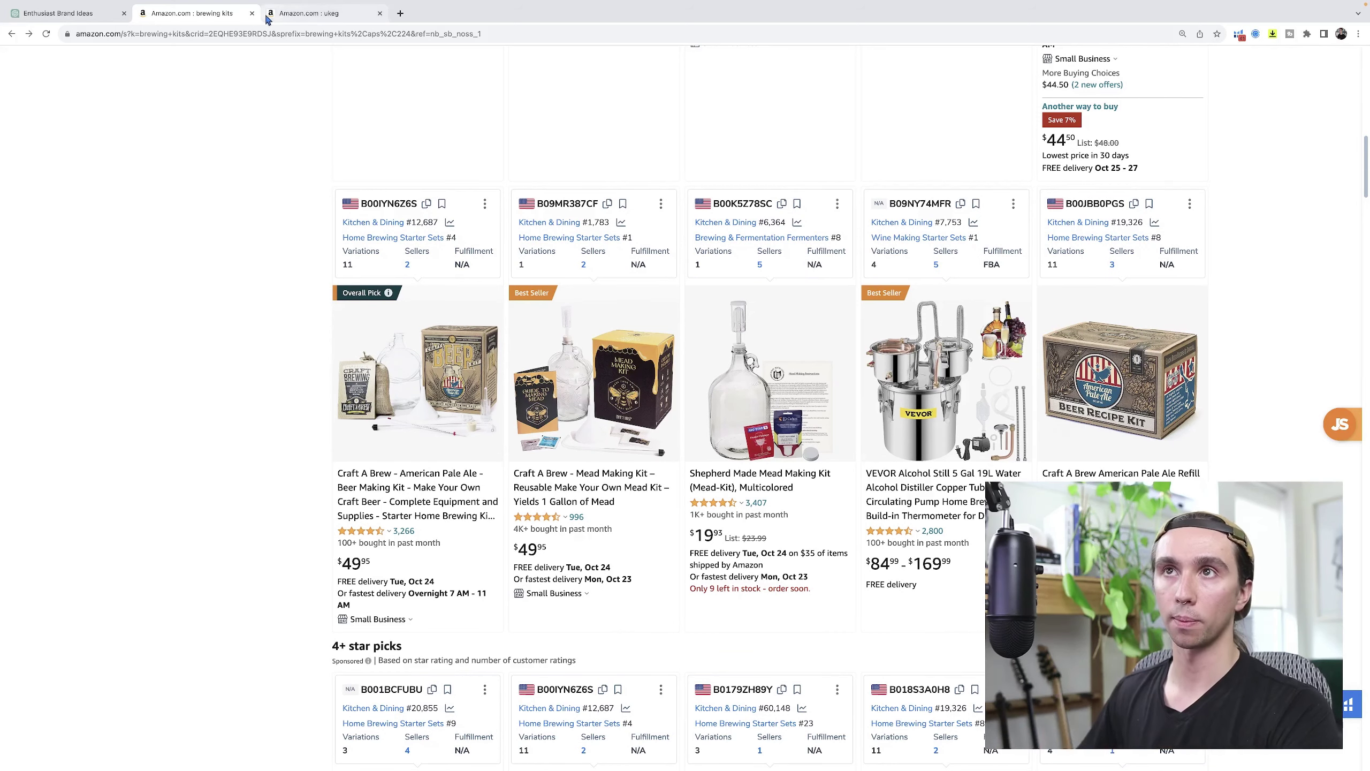
# In the Enthusiast Brand Ideas chat, ask for three more enthusiast customer avatars in different markets
pyautogui.click(57, 13)
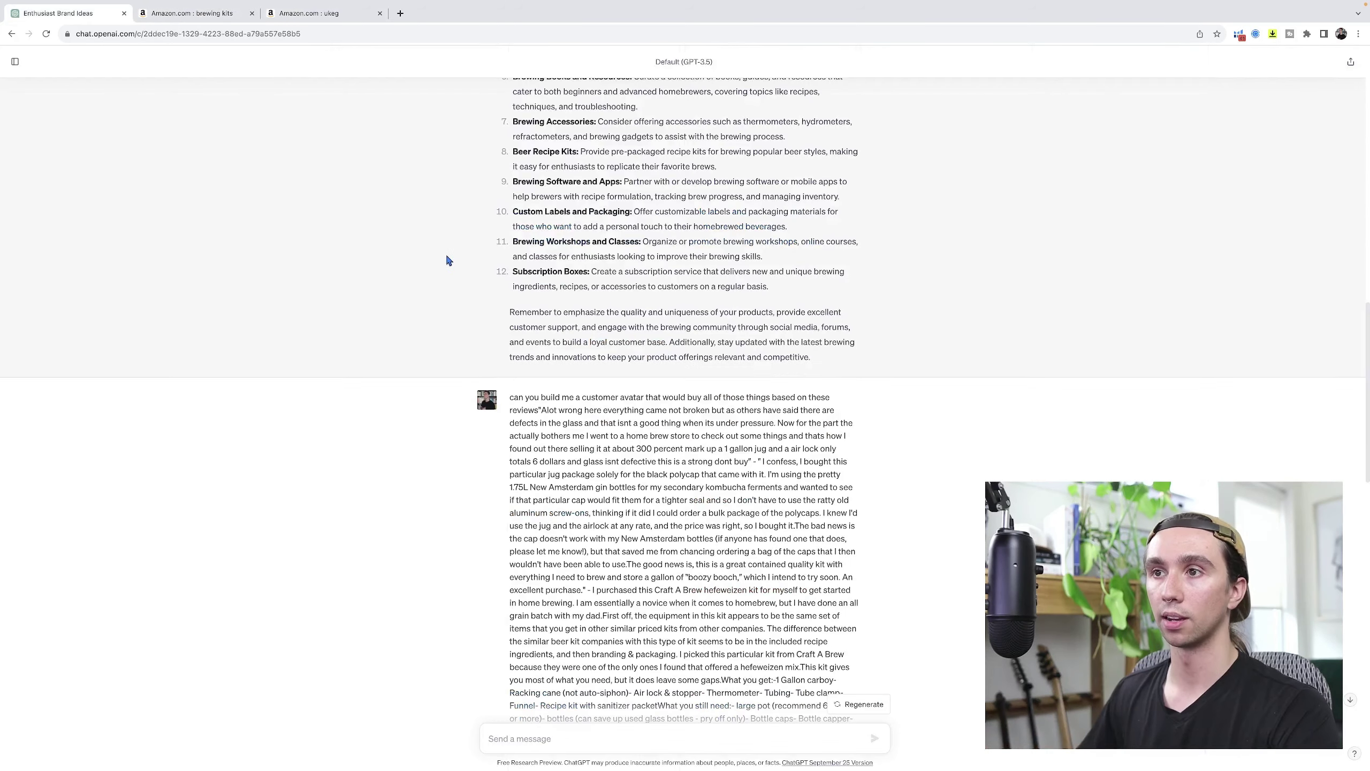
pyautogui.scroll(-15, 448, 260)
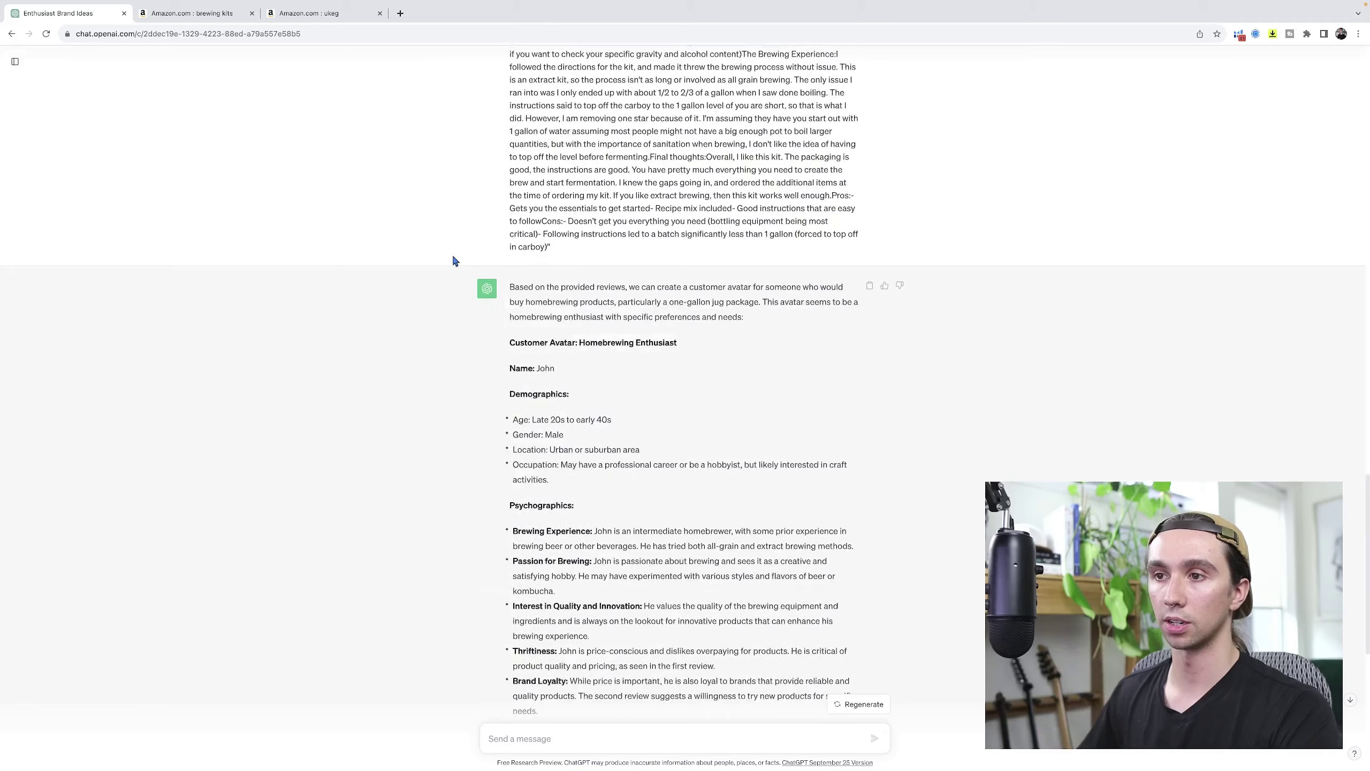
pyautogui.scroll(-8, 453, 262)
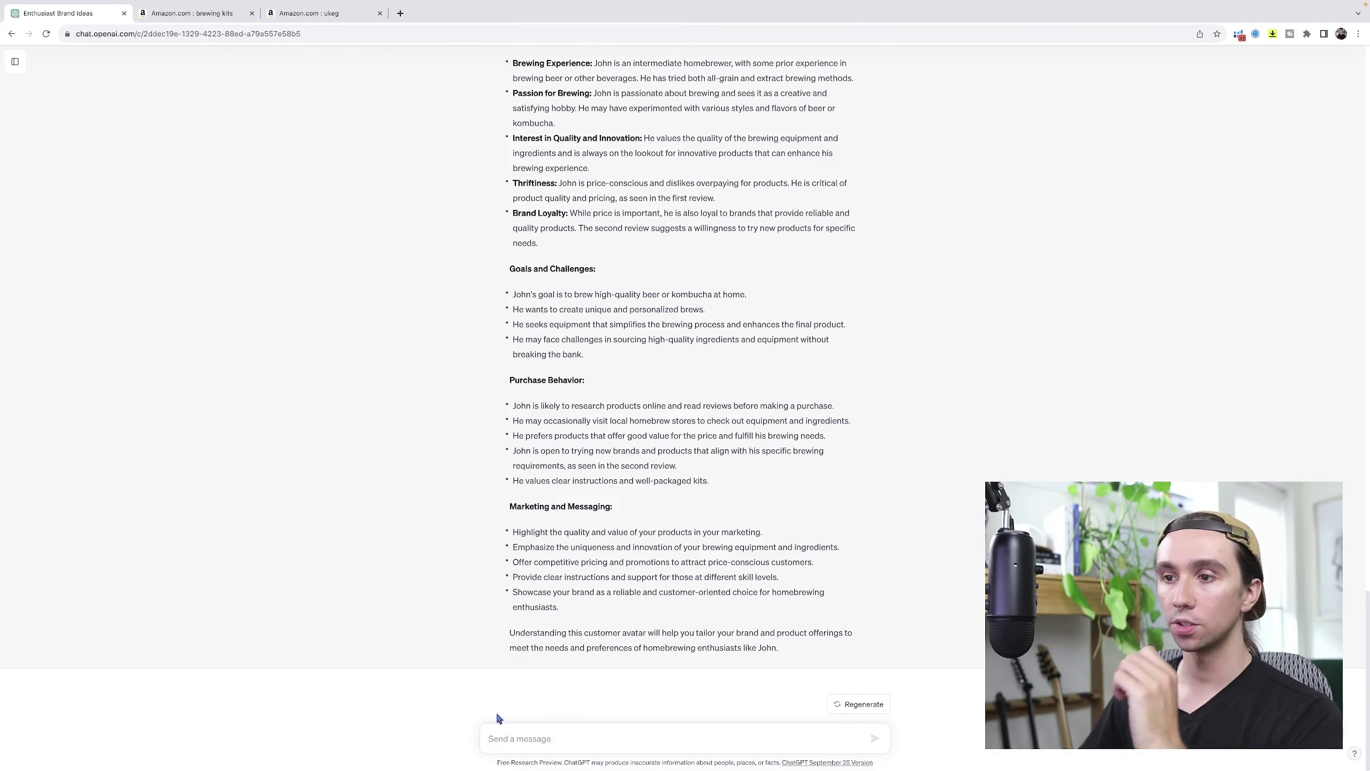
pyautogui.click(579, 727)
pyautogui.write('ca')
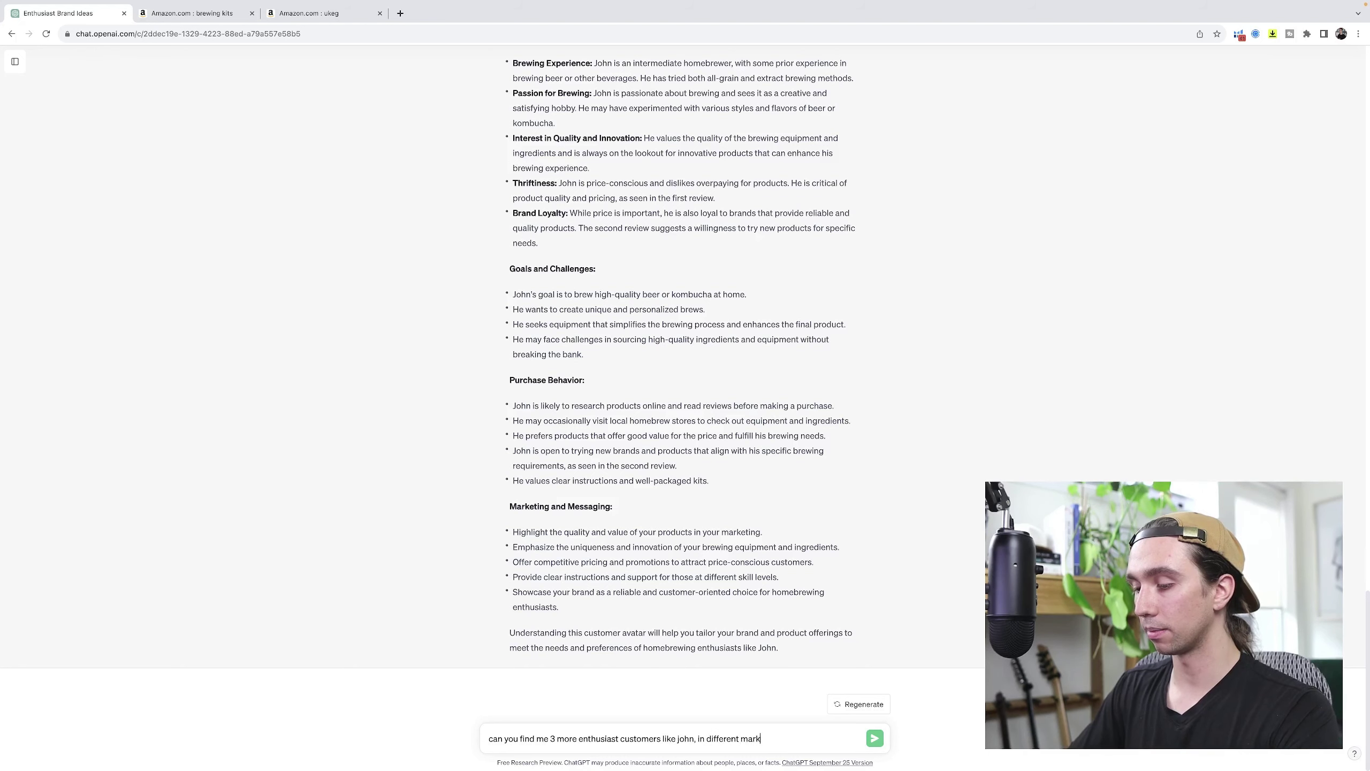
pyautogui.press('Return')
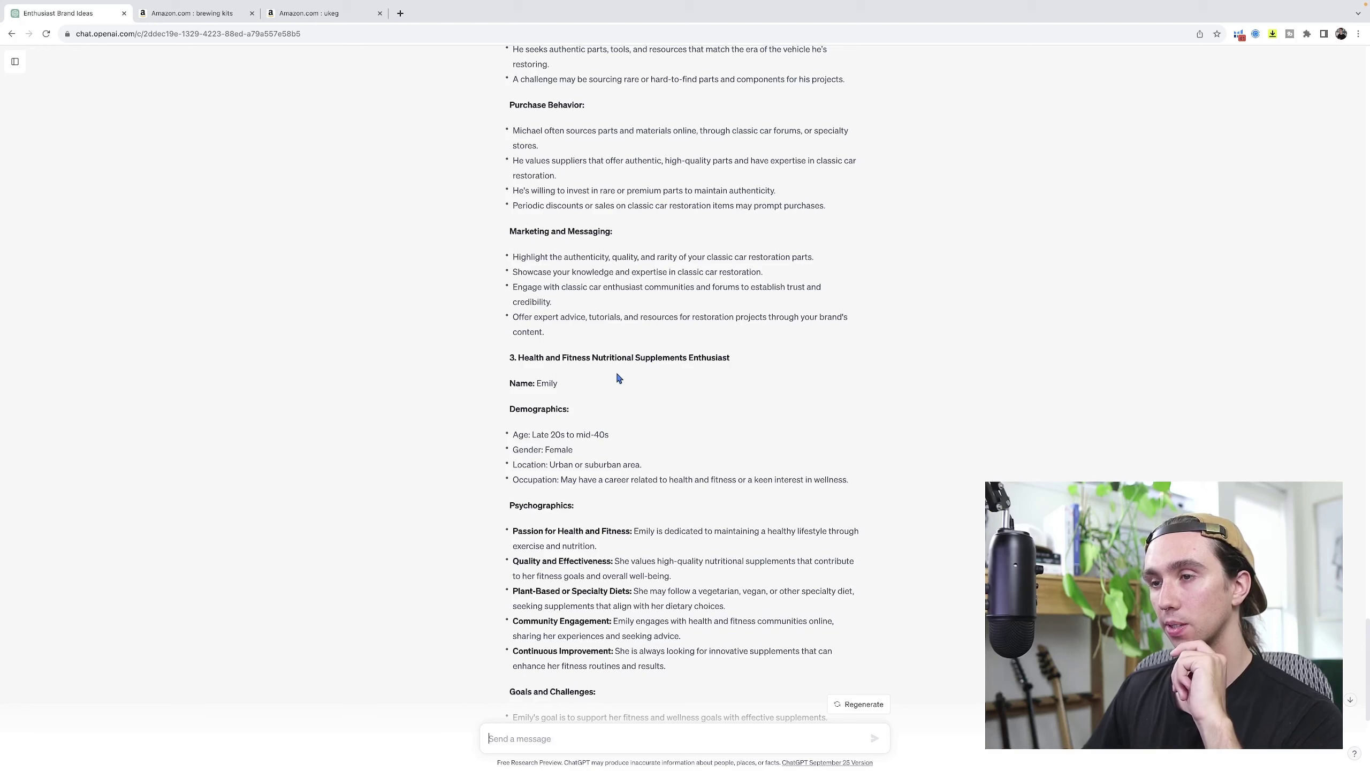
# Read the outdoor adventure gear, classic car restoration, and health and fitness supplements avatars
pyautogui.scroll(2, 618, 378)
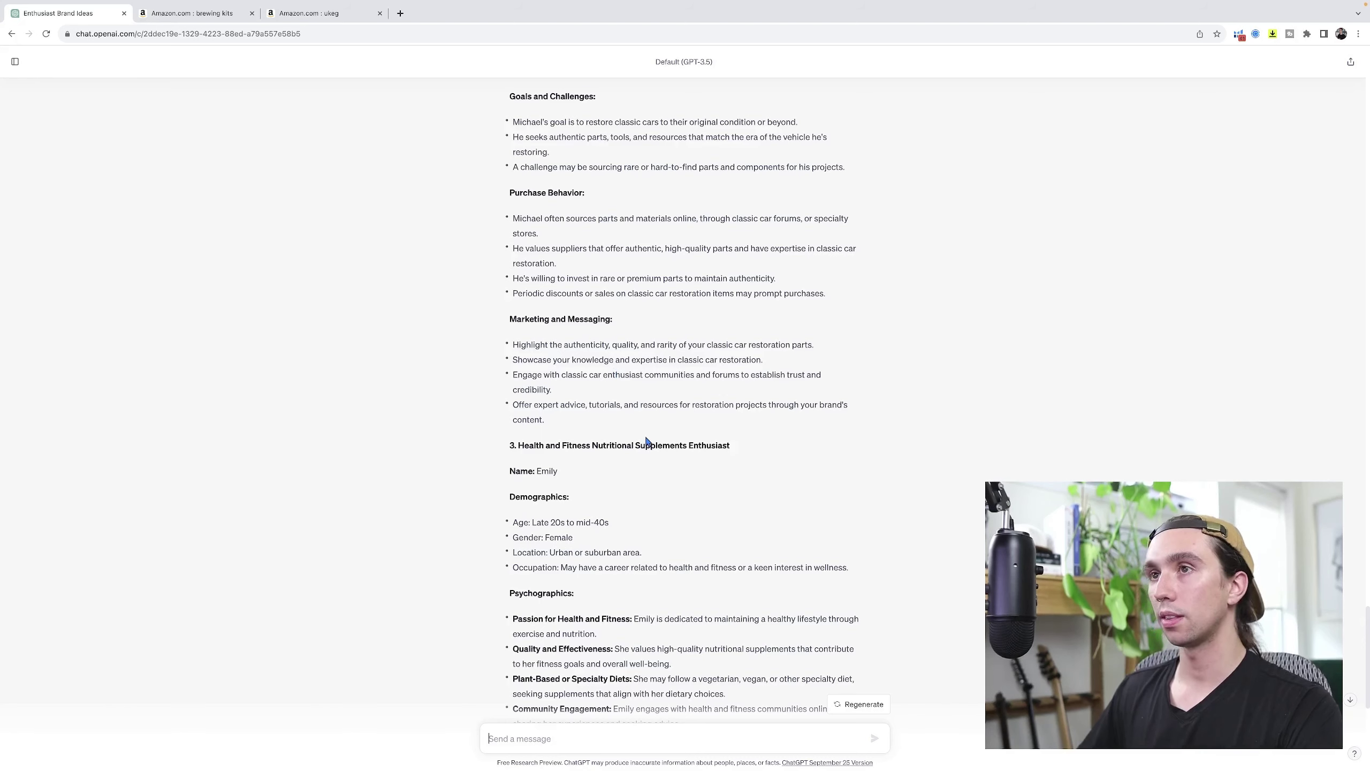
pyautogui.scroll(-3, 650, 443)
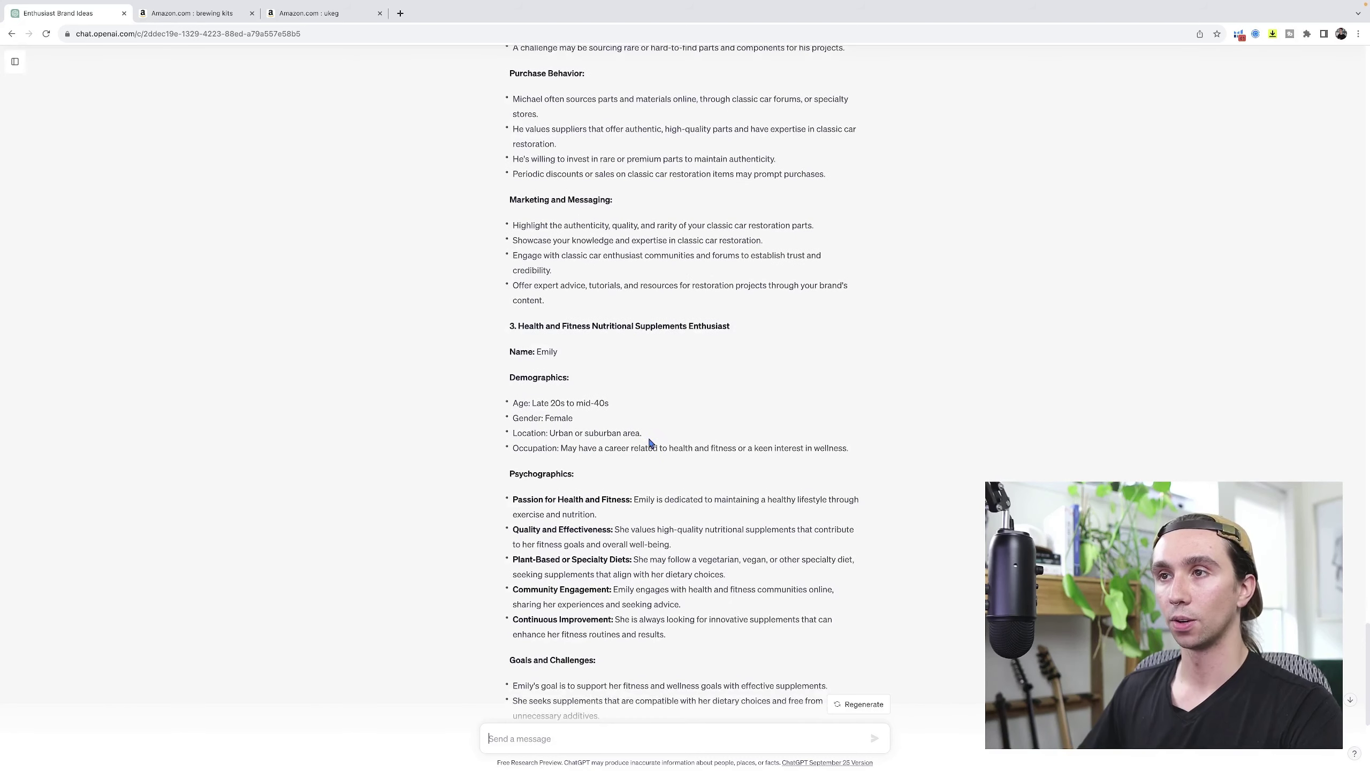
pyautogui.scroll(8, 651, 443)
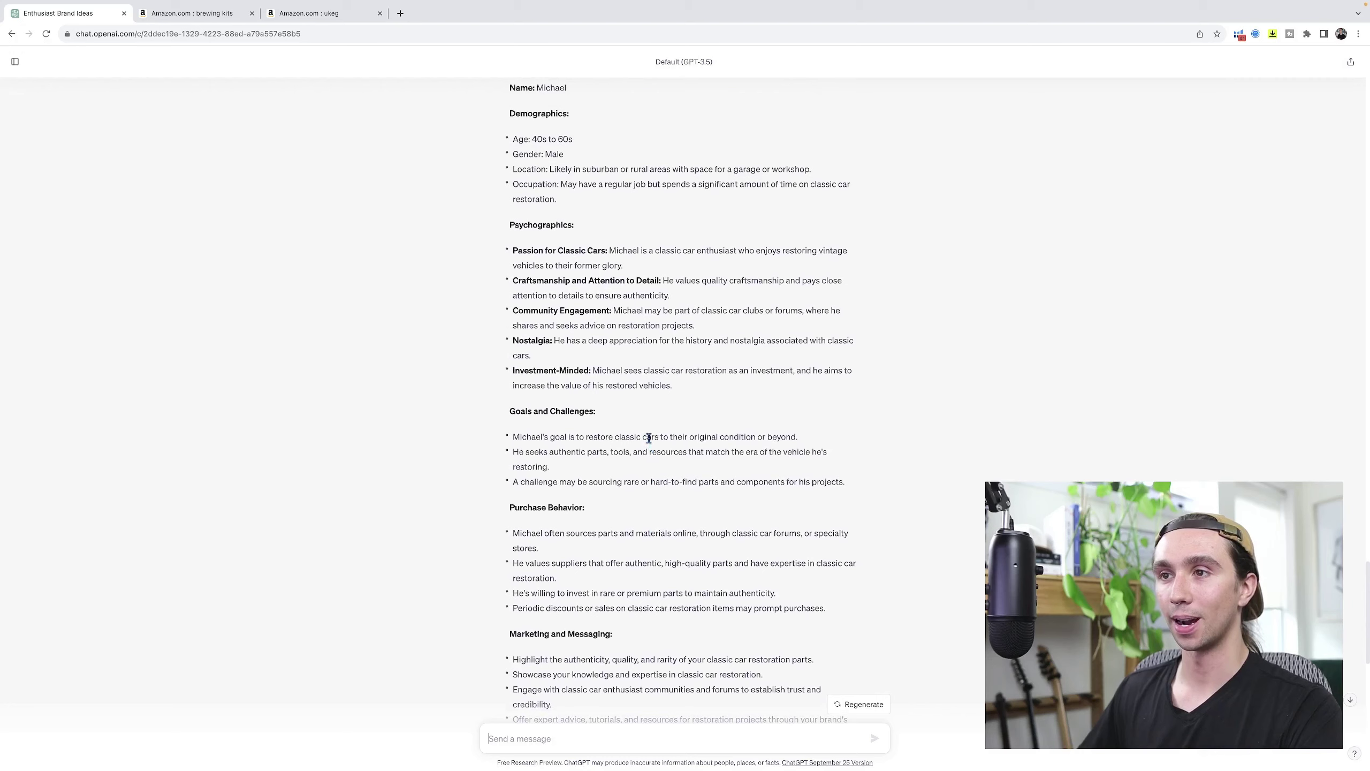
pyautogui.scroll(2, 649, 438)
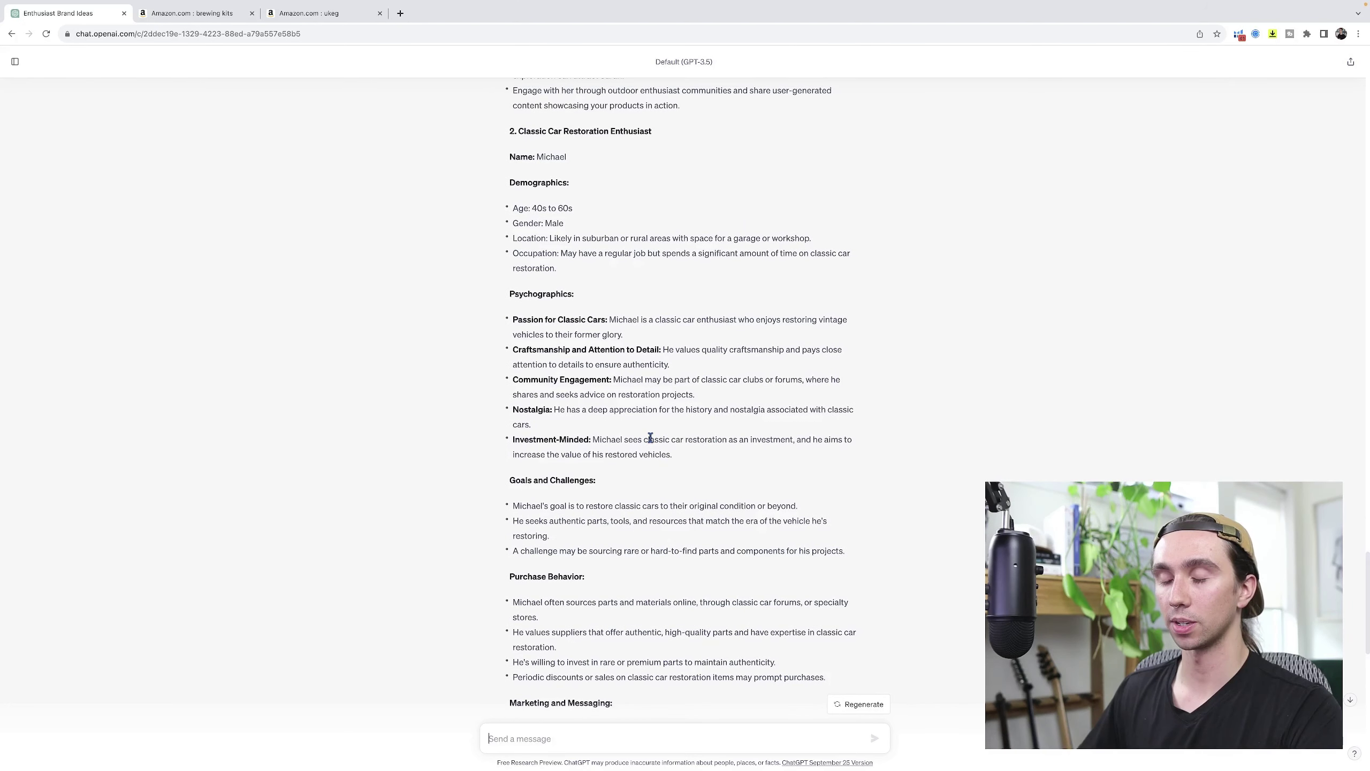
pyautogui.scroll(4, 651, 438)
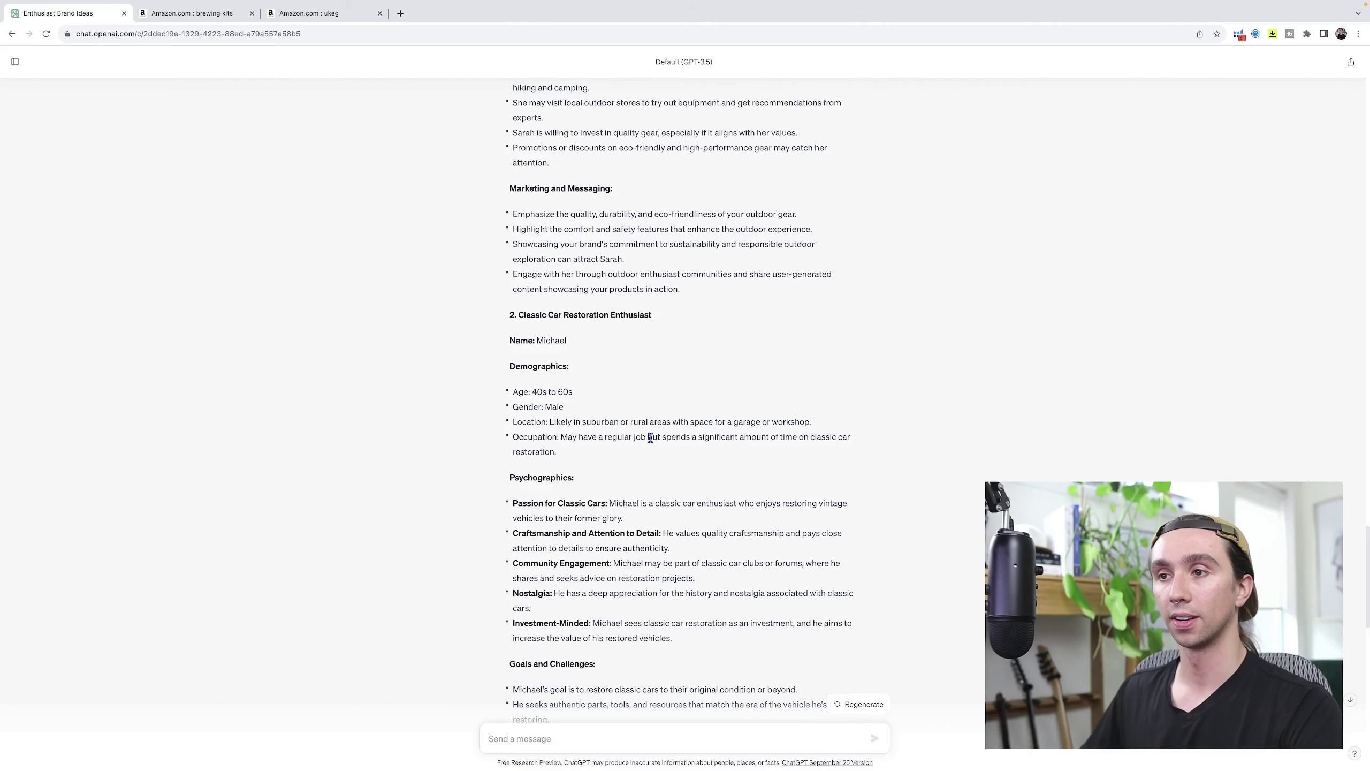
pyautogui.scroll(-10, 650, 438)
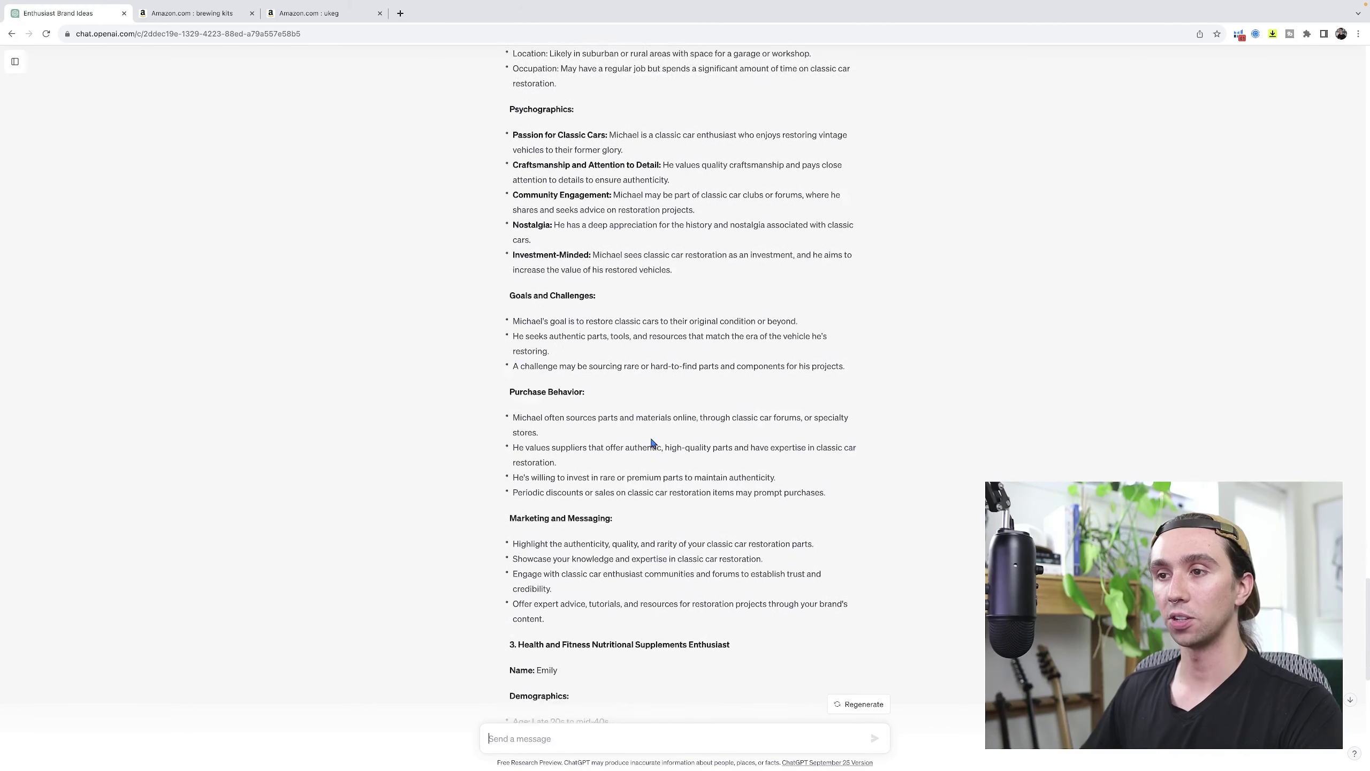
pyautogui.scroll(-7, 654, 443)
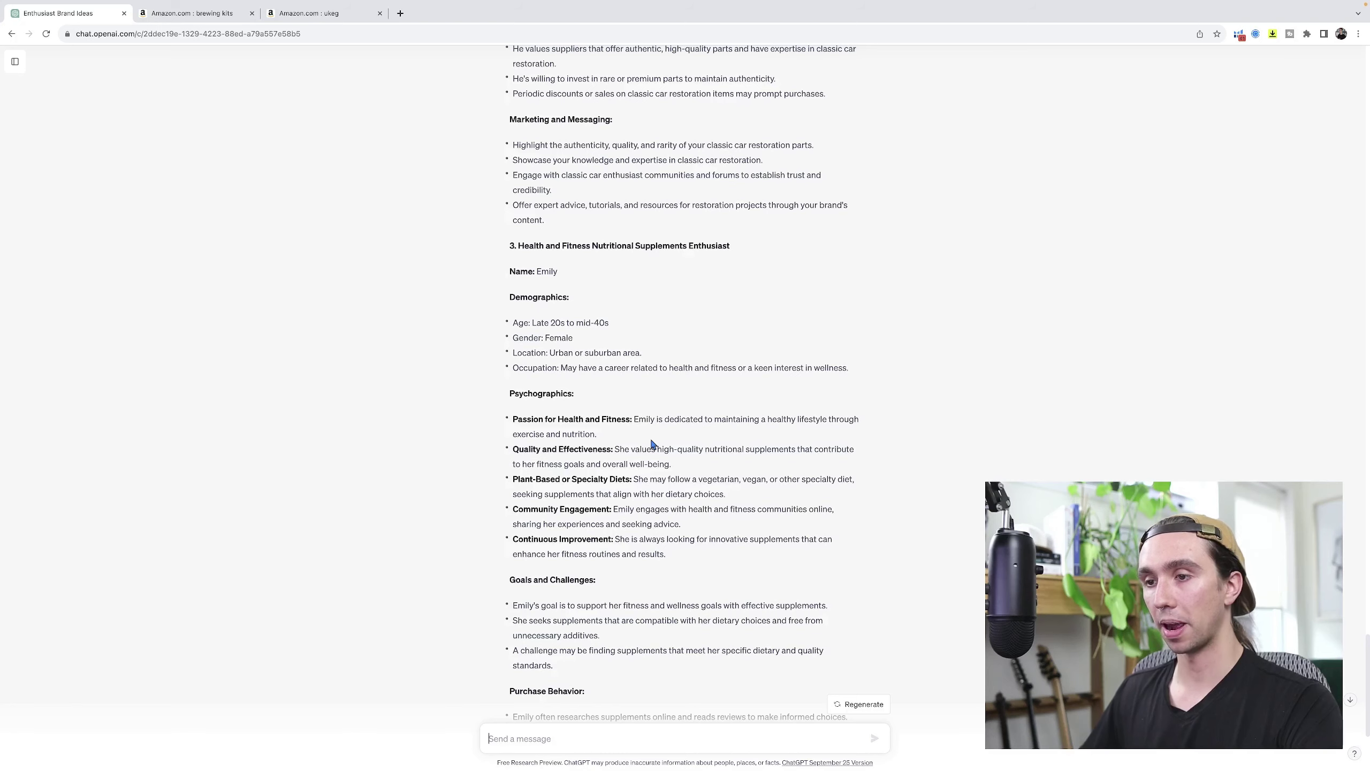
pyautogui.scroll(-4, 653, 444)
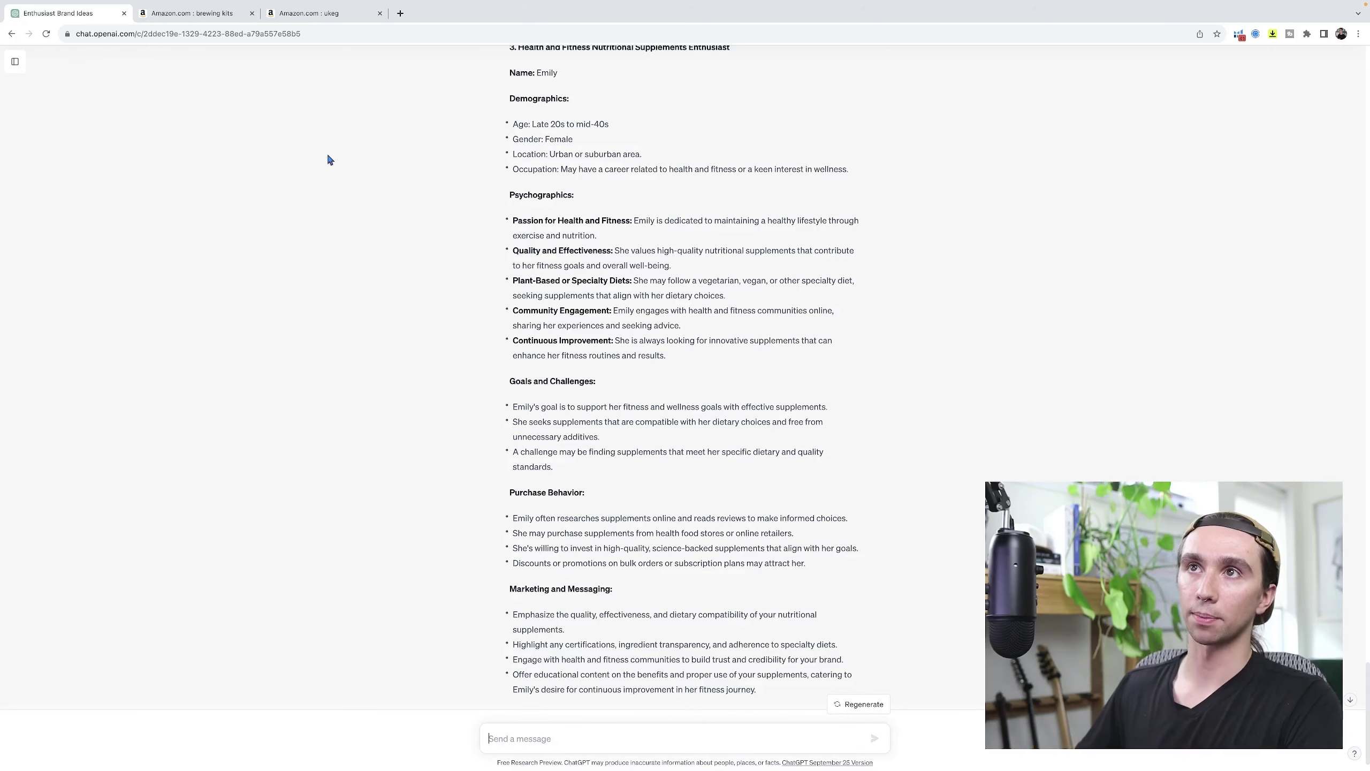
# Replace the ukeg search with 'car restoration' on Amazon
pyautogui.click(308, 13)
pyautogui.scroll(5, 259, 162)
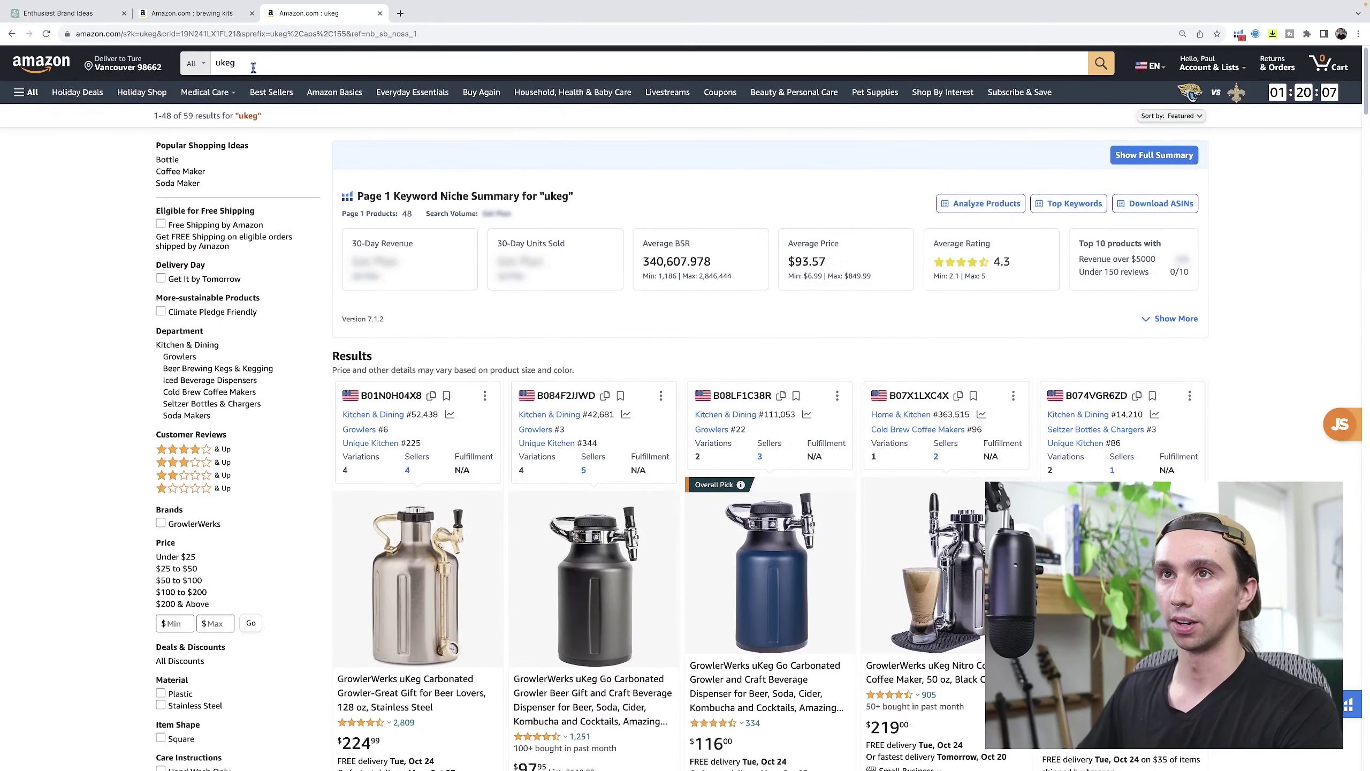
pyautogui.doubleClick(253, 66)
pyautogui.write('car rest')
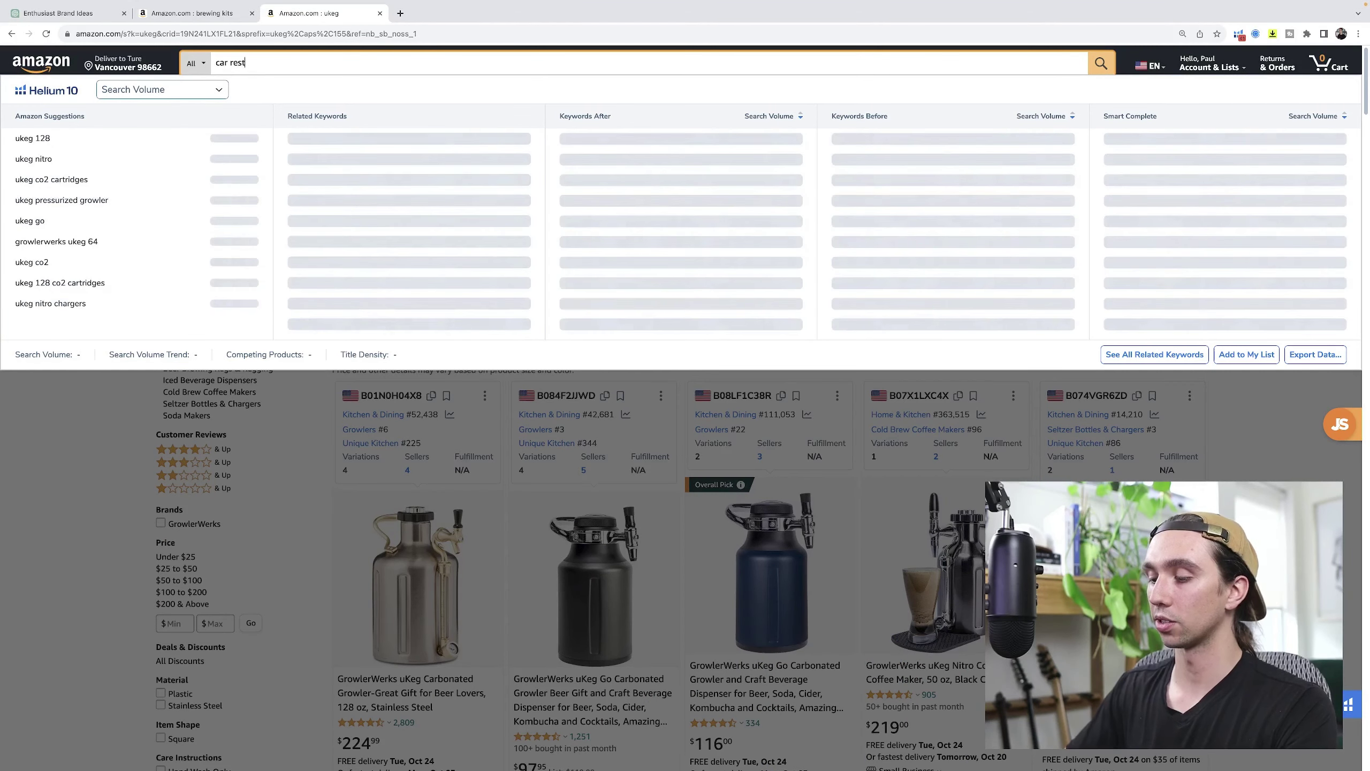
pyautogui.write('oration')
pyautogui.press('Return')
# Browse the car restoration results: plastic restorers at $24.50, $19.98, $13.99 and a restoration book
pyautogui.scroll(-2, 1064, 382)
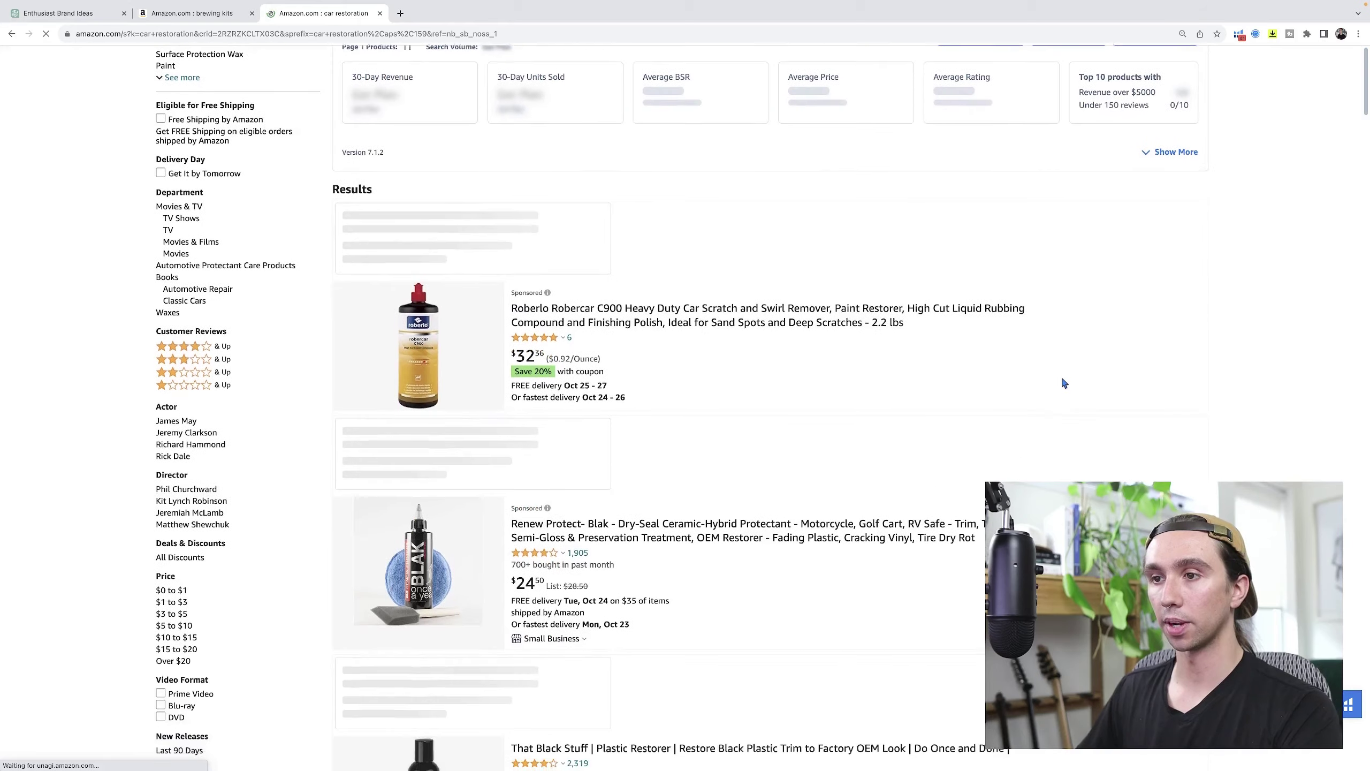
pyautogui.scroll(-4, 1064, 383)
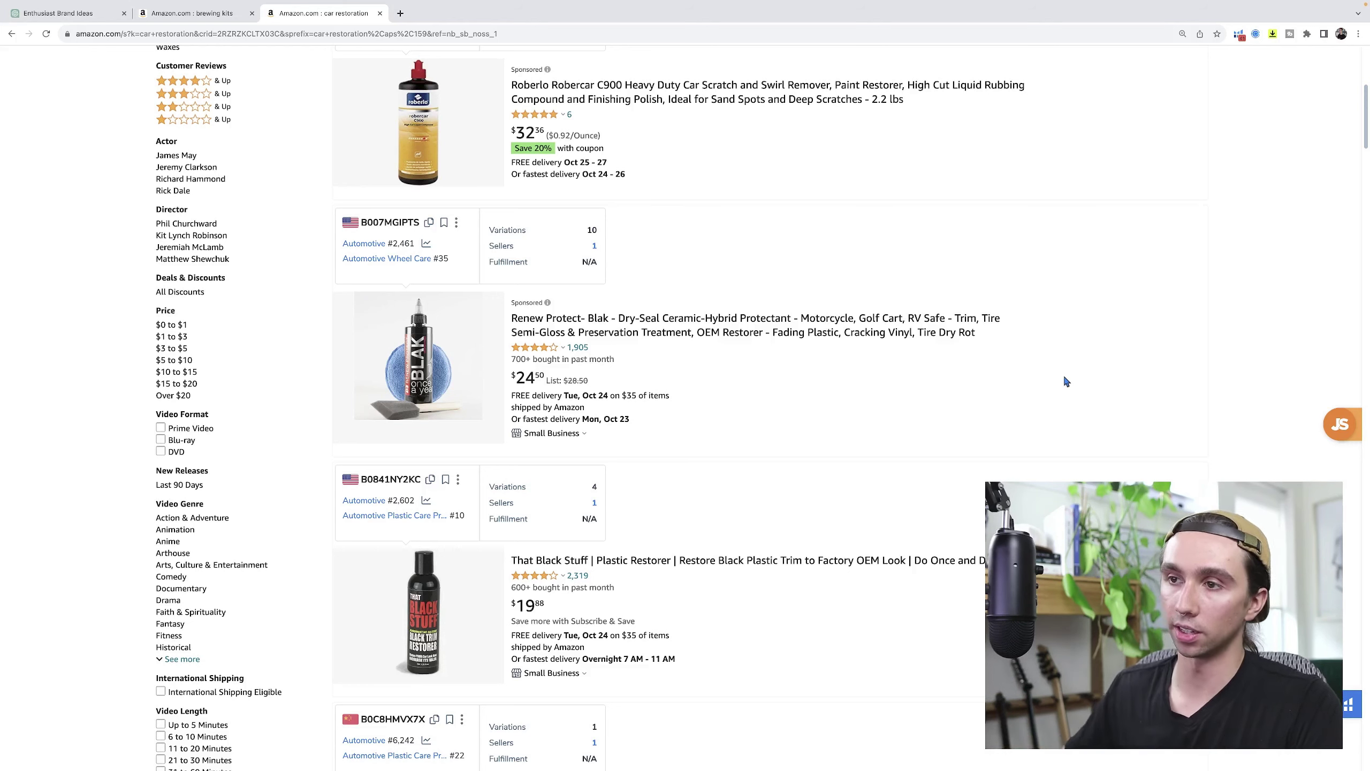
pyautogui.scroll(-2, 1066, 381)
pyautogui.scroll(-5, 1048, 380)
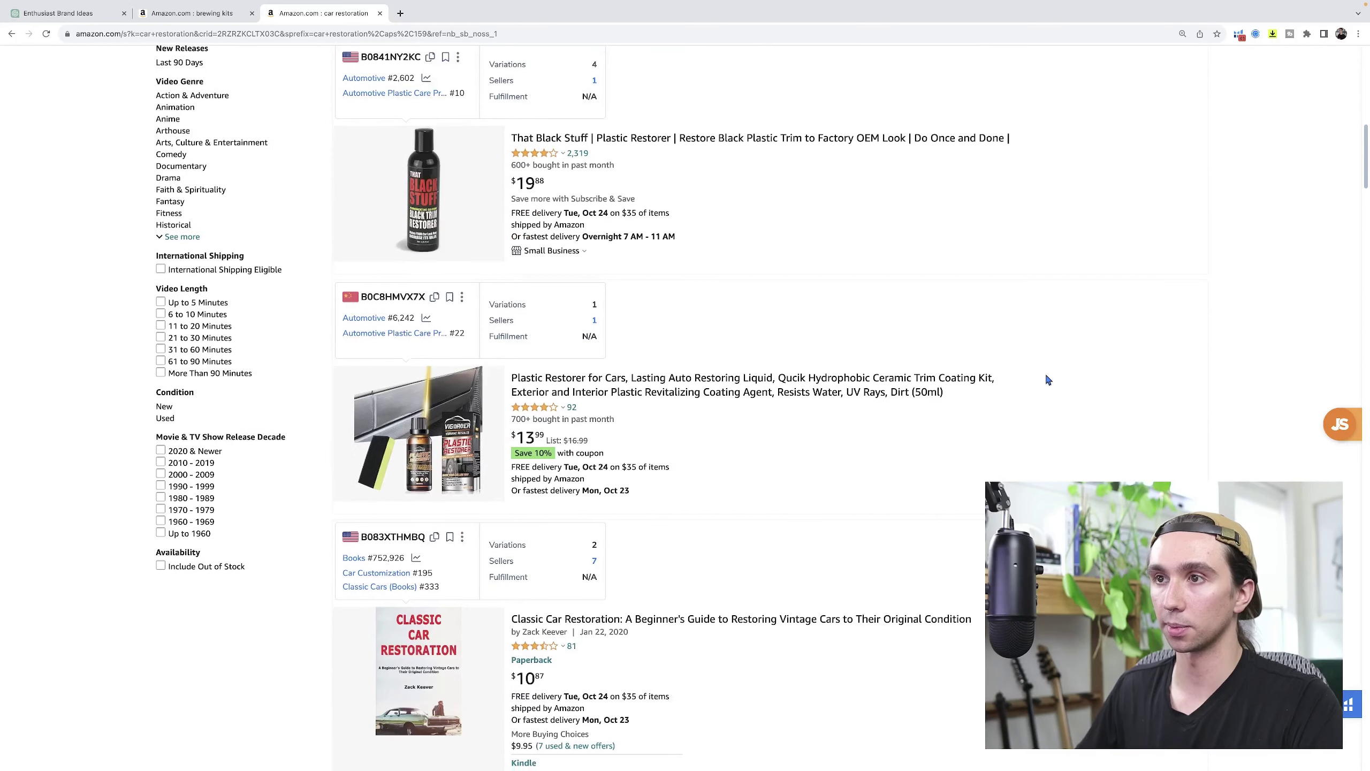
pyautogui.scroll(-2, 1034, 383)
pyautogui.scroll(-7, 1028, 385)
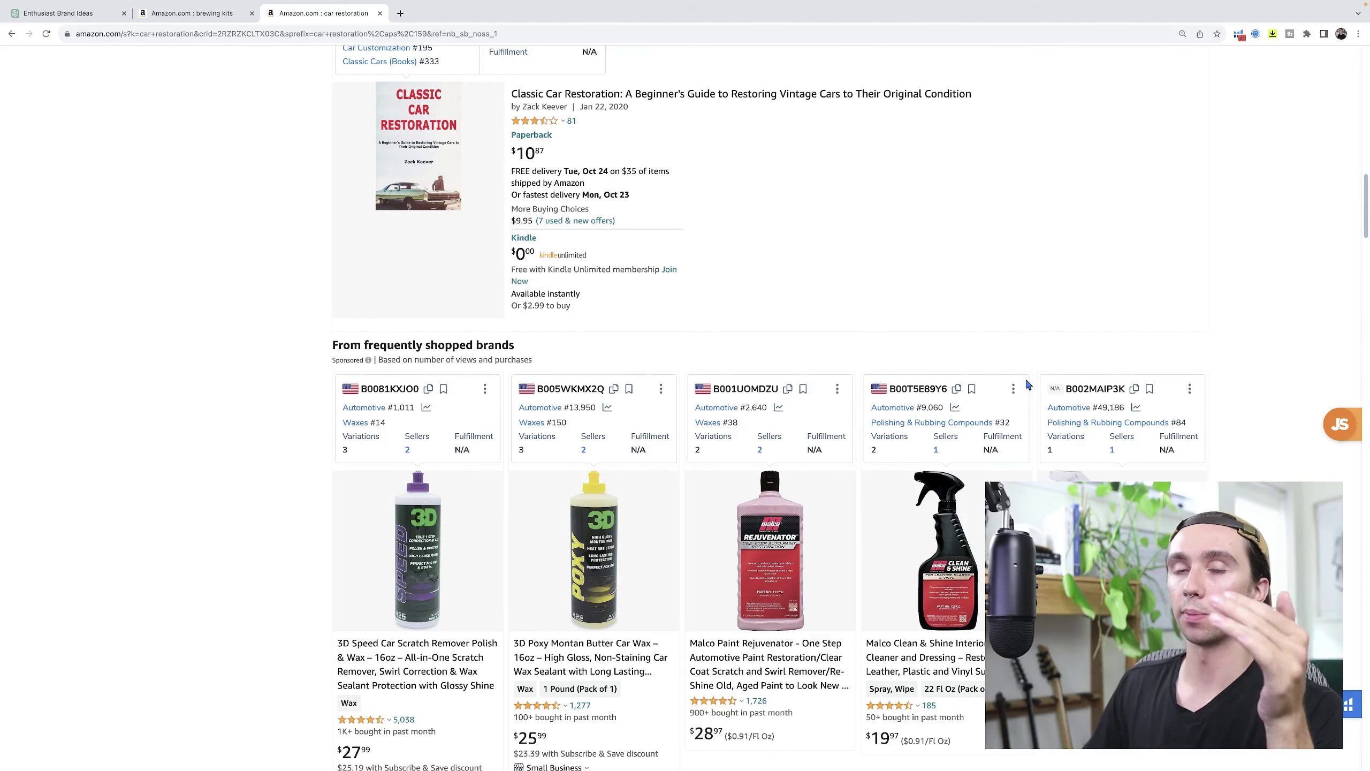
pyautogui.scroll(4, 1028, 385)
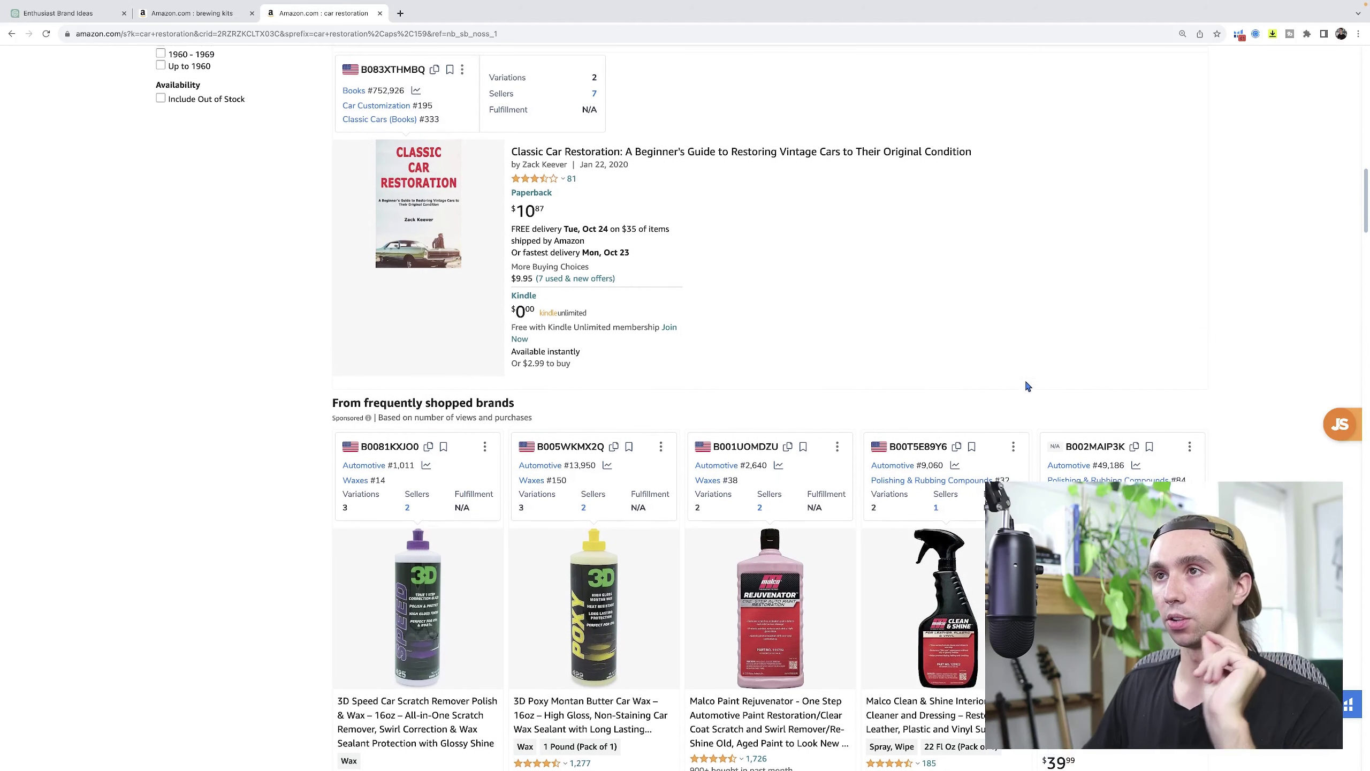
pyautogui.scroll(8, 1028, 386)
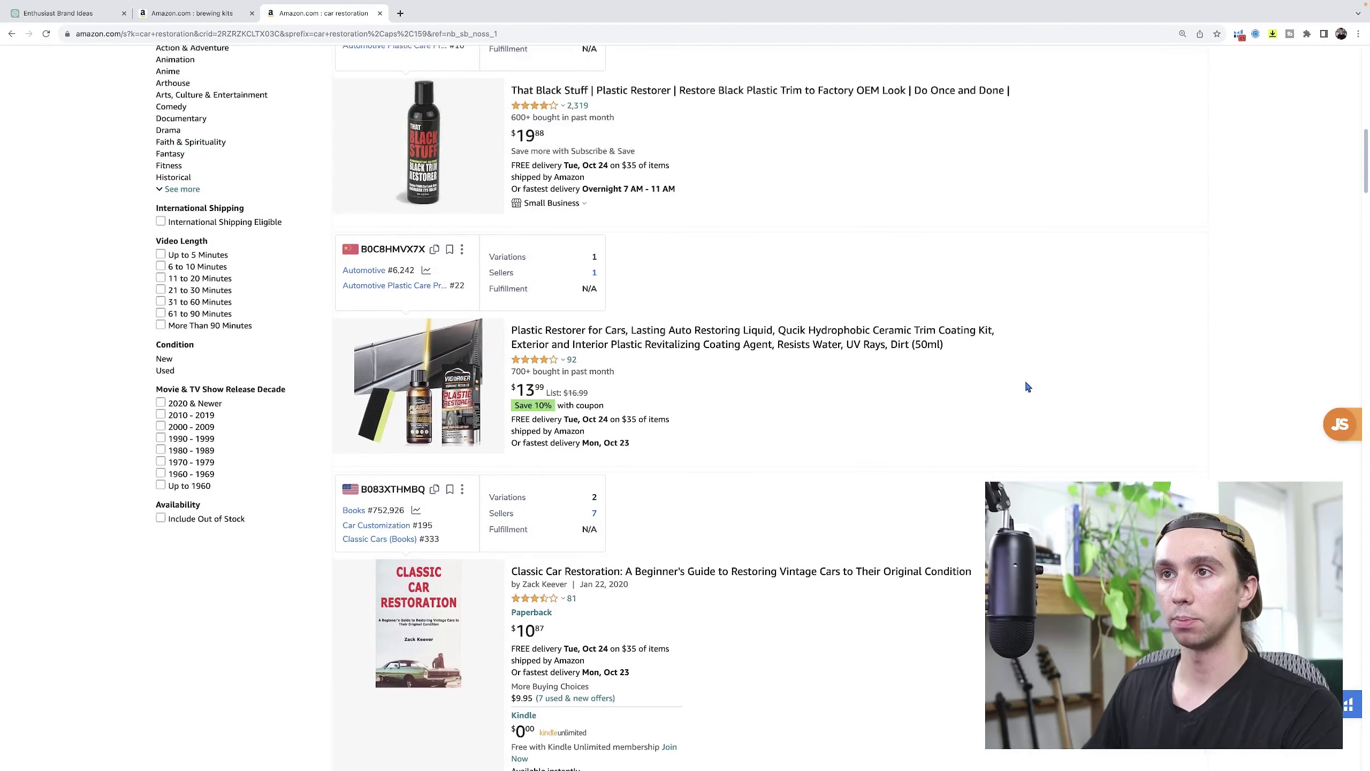
pyautogui.scroll(1, 1028, 388)
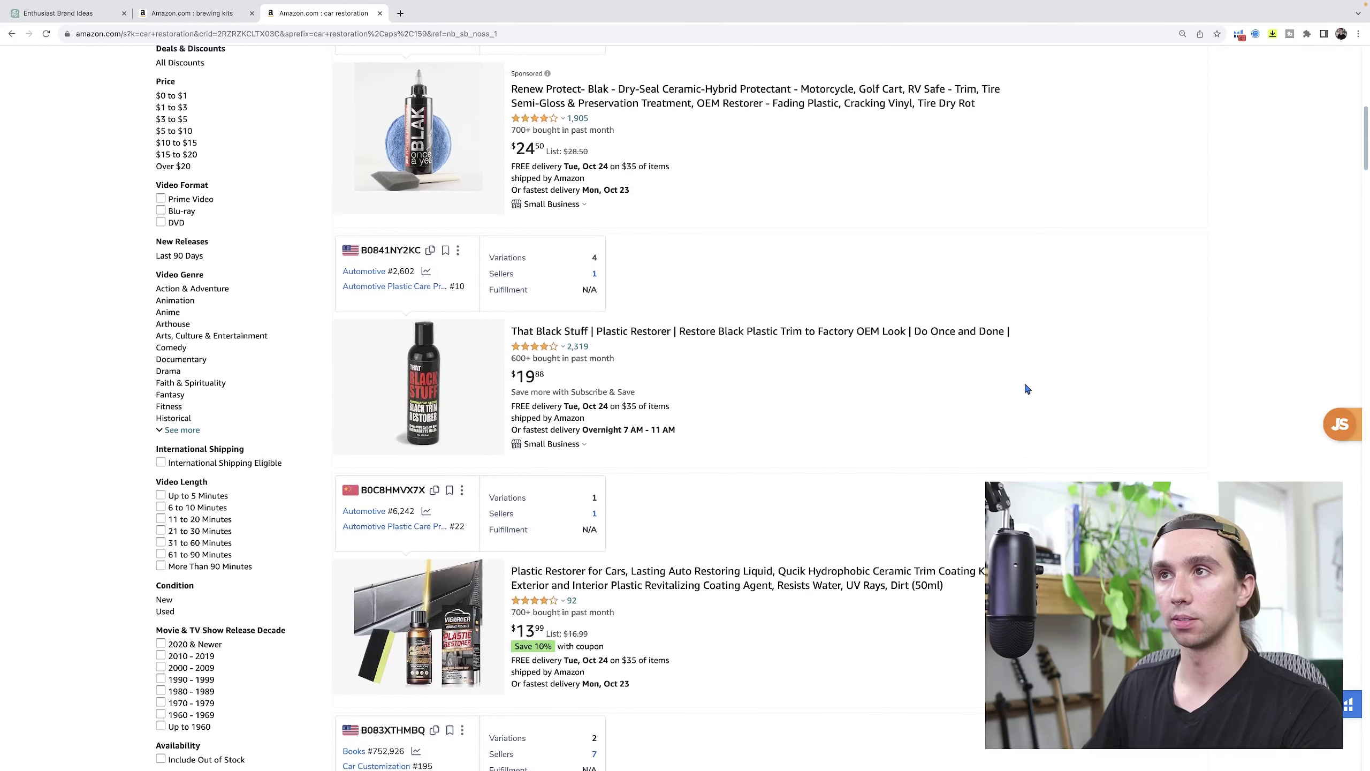
pyautogui.scroll(1, 1028, 389)
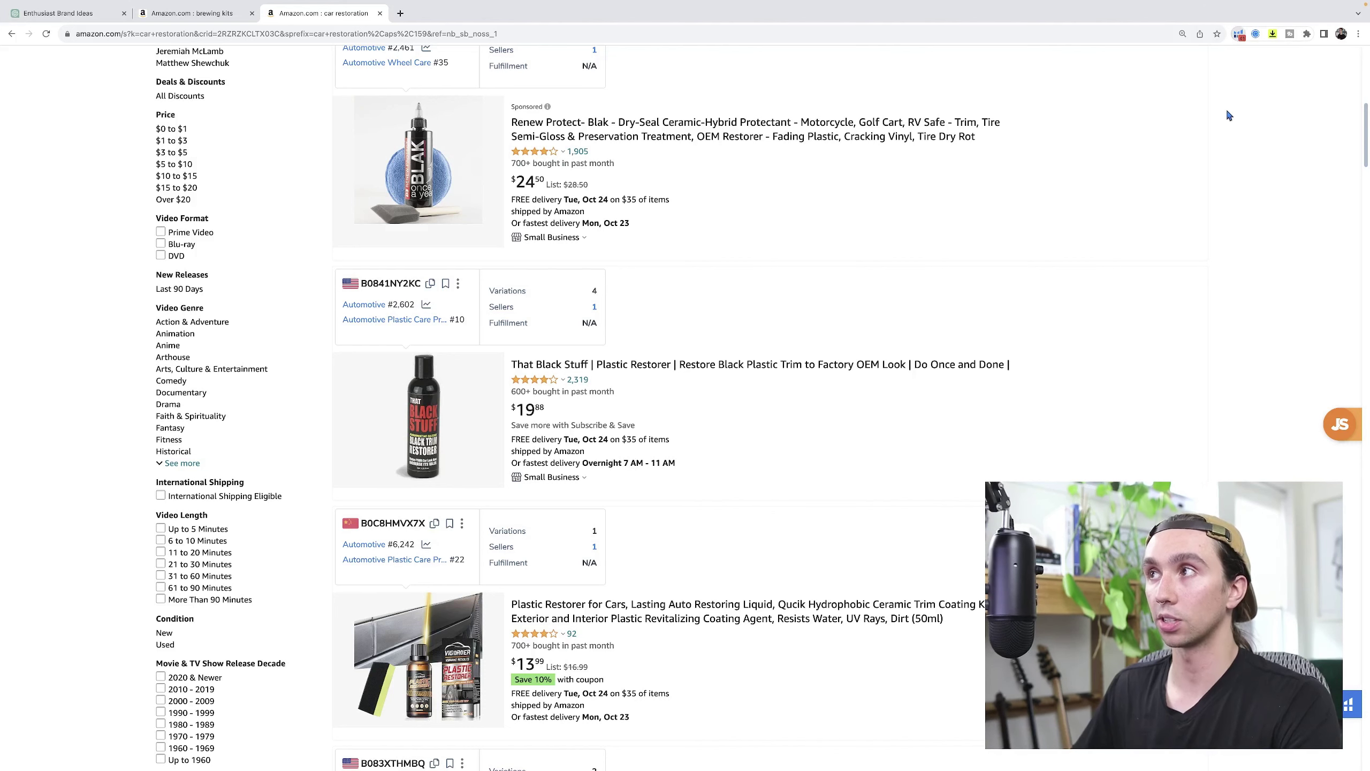
# Check car restoration in Xray (664 search volume, $78,767 revenue) and return to the brewing kits results
pyautogui.click(1122, 143)
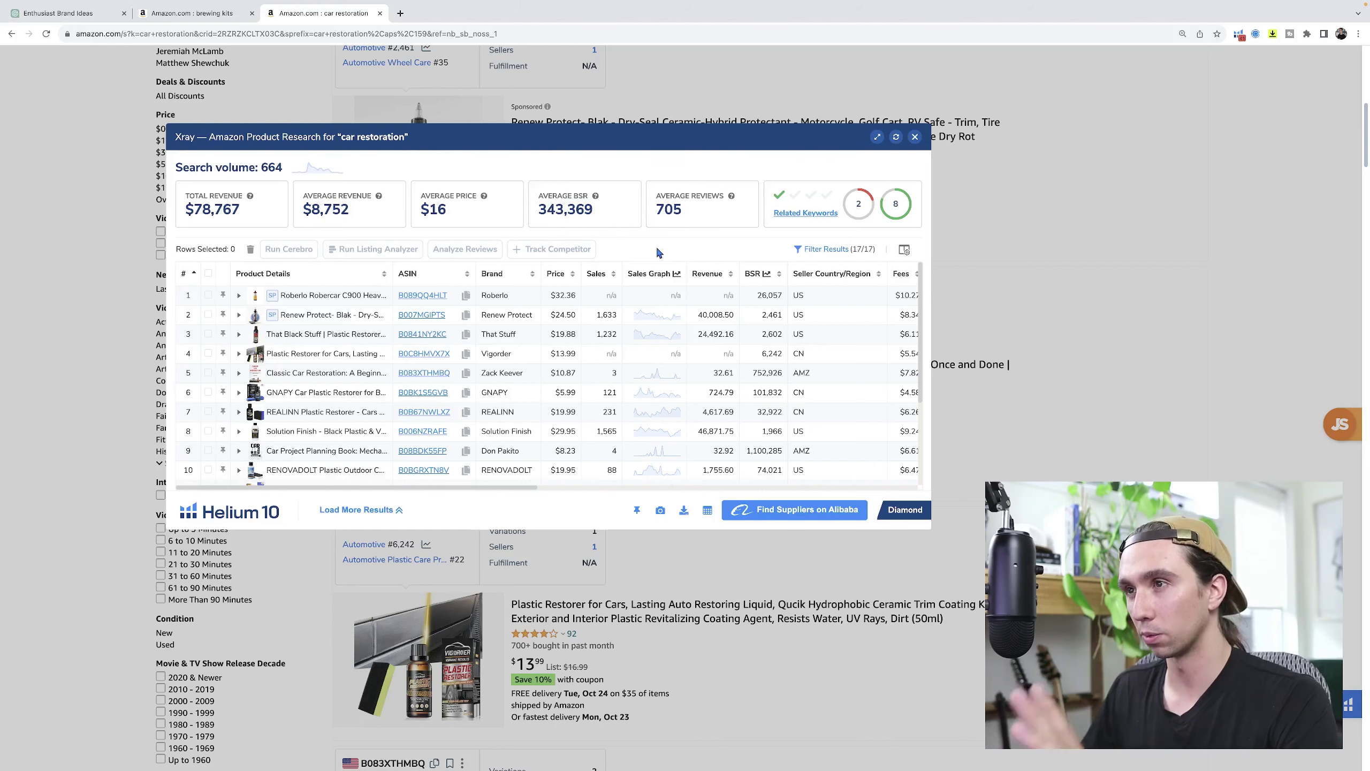
pyautogui.moveTo(430, 323)
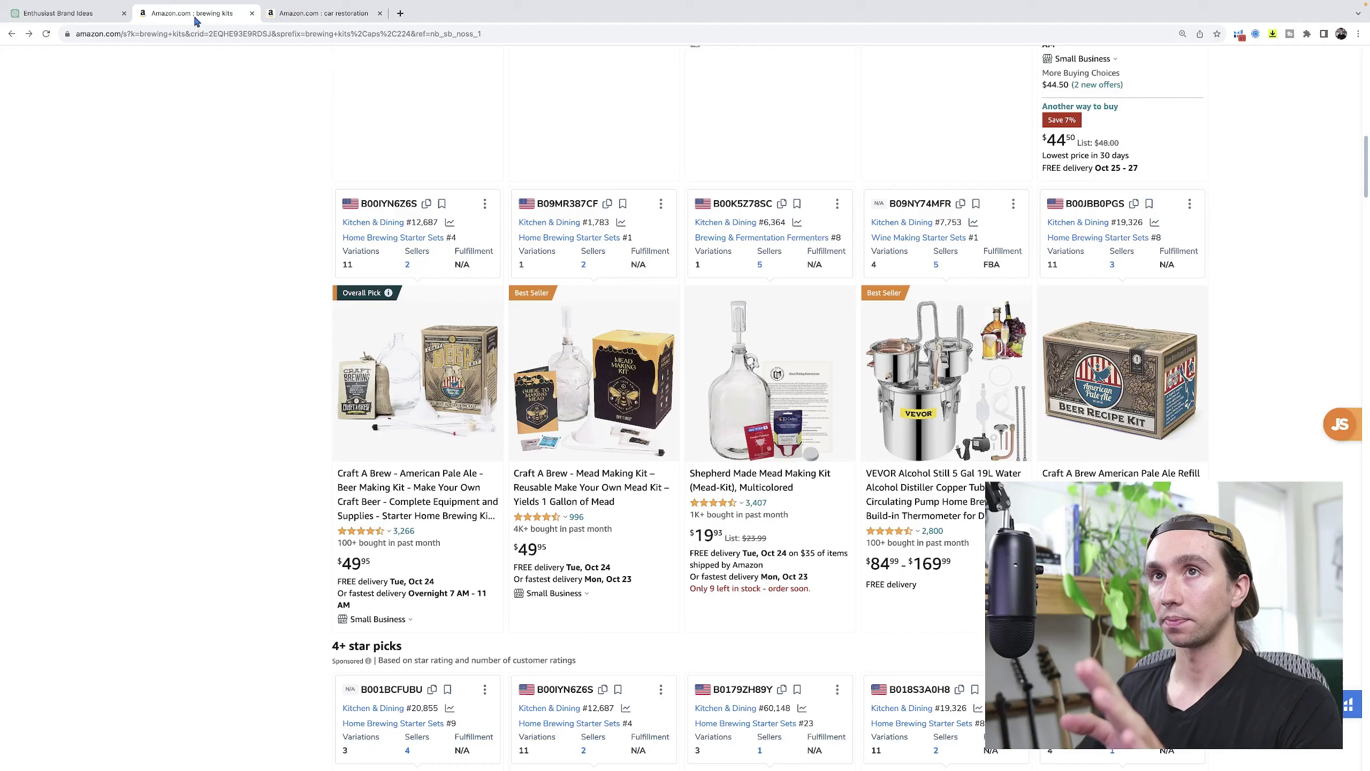
pyautogui.click(197, 15)
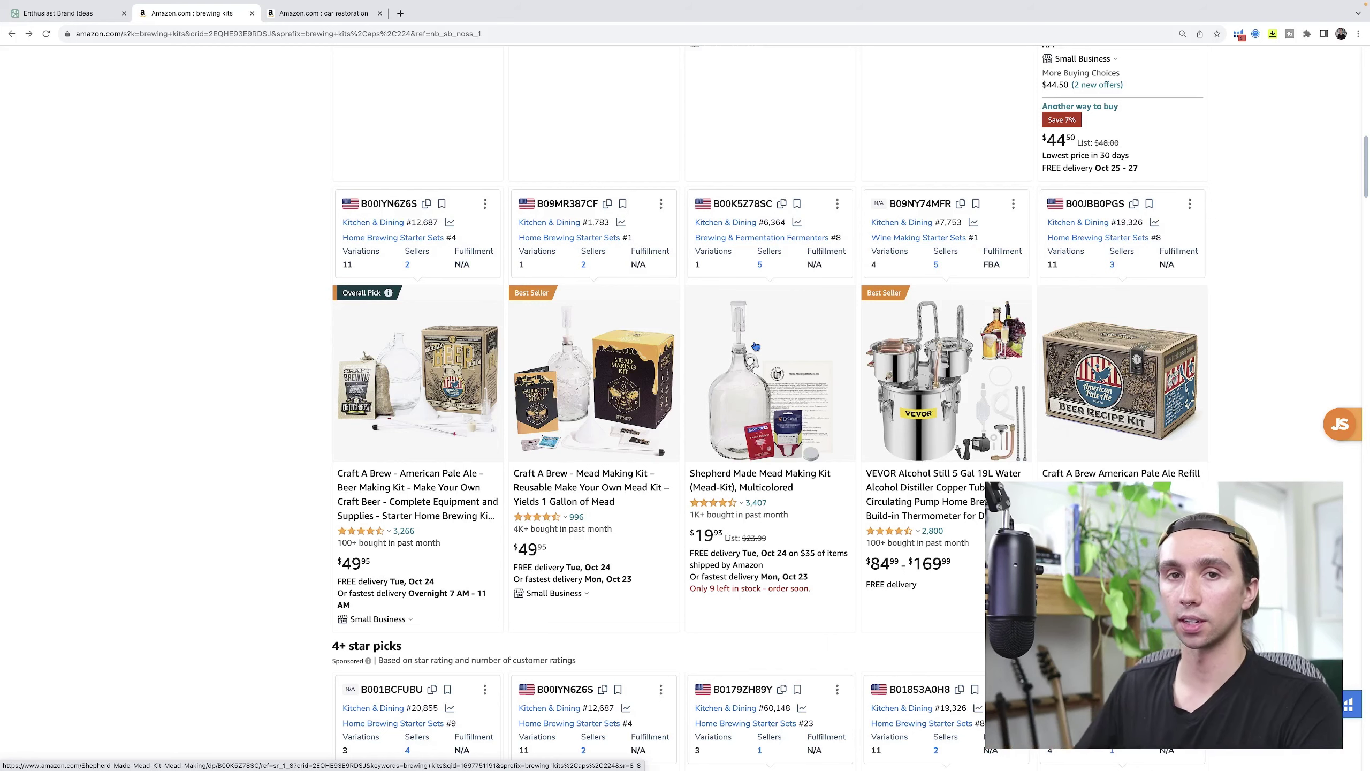
# Review the homebrewing avatar reply in Enthusiast Brand Ideas, then move to the Amazon brewing kits results
pyautogui.click(96, 18)
pyautogui.scroll(15, 898, 365)
pyautogui.scroll(15, 898, 366)
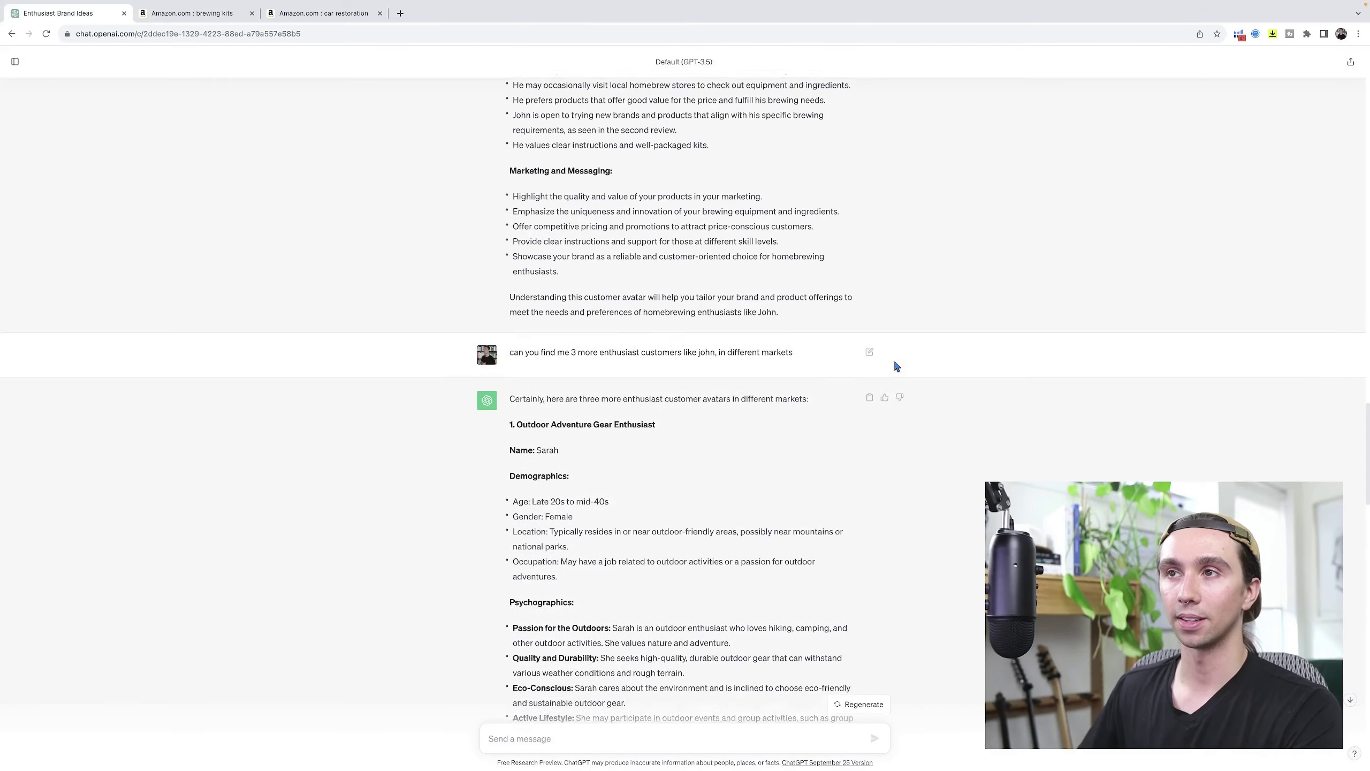
pyautogui.scroll(20, 897, 367)
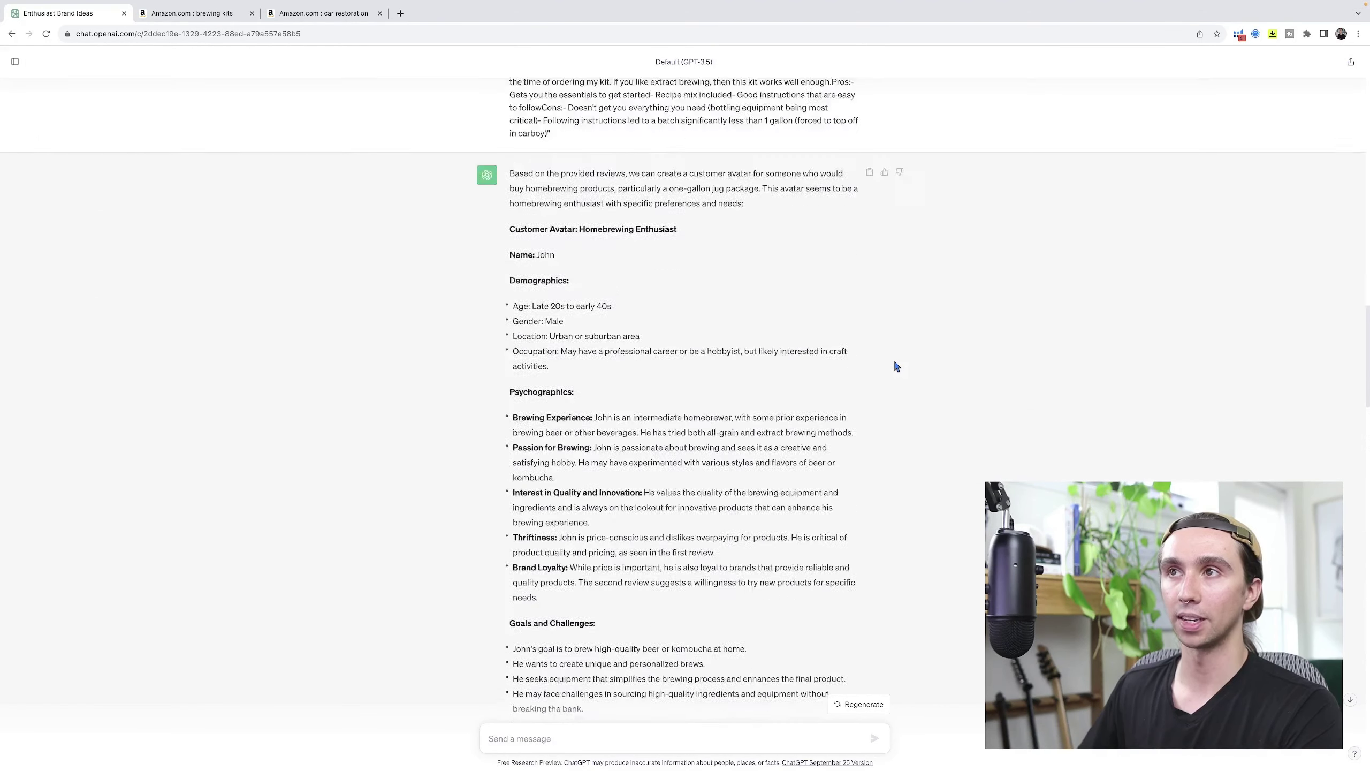
pyautogui.scroll(10, 897, 366)
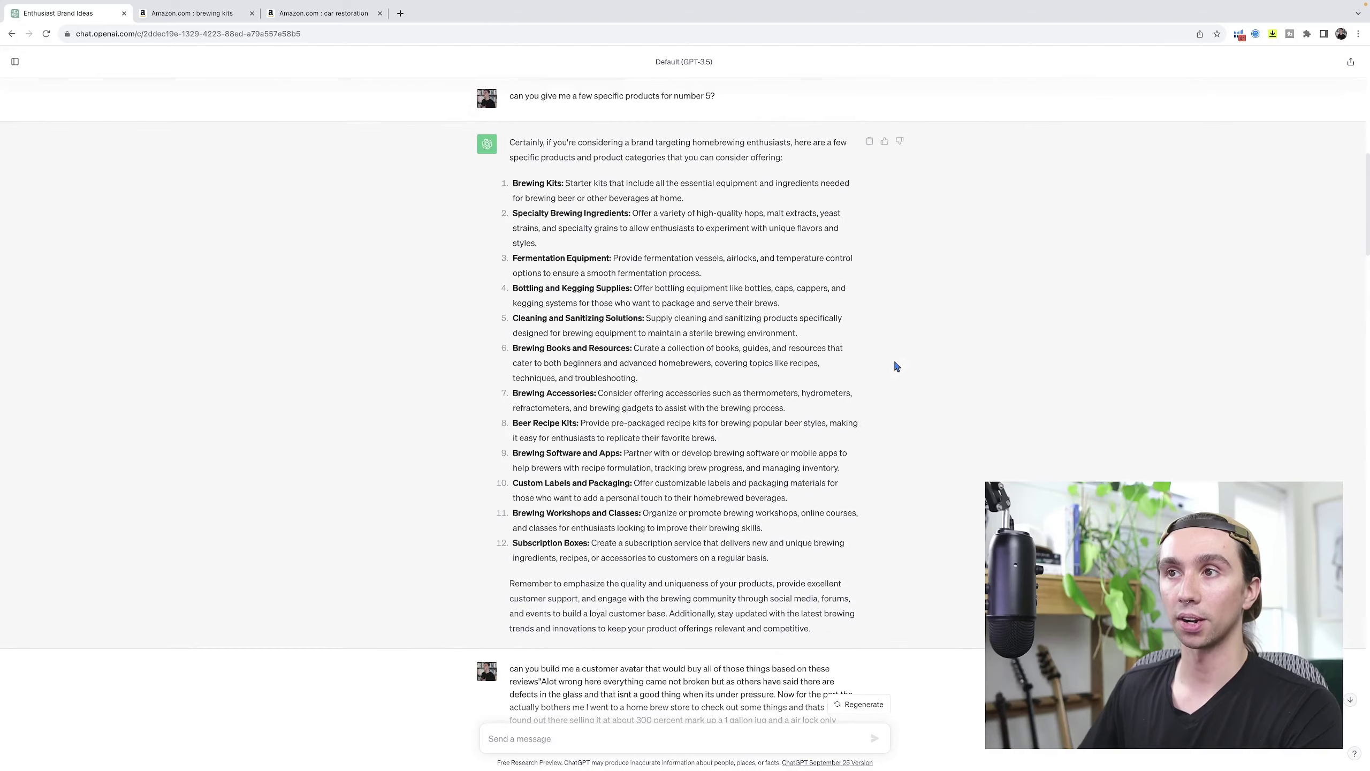
pyautogui.scroll(-15, 897, 367)
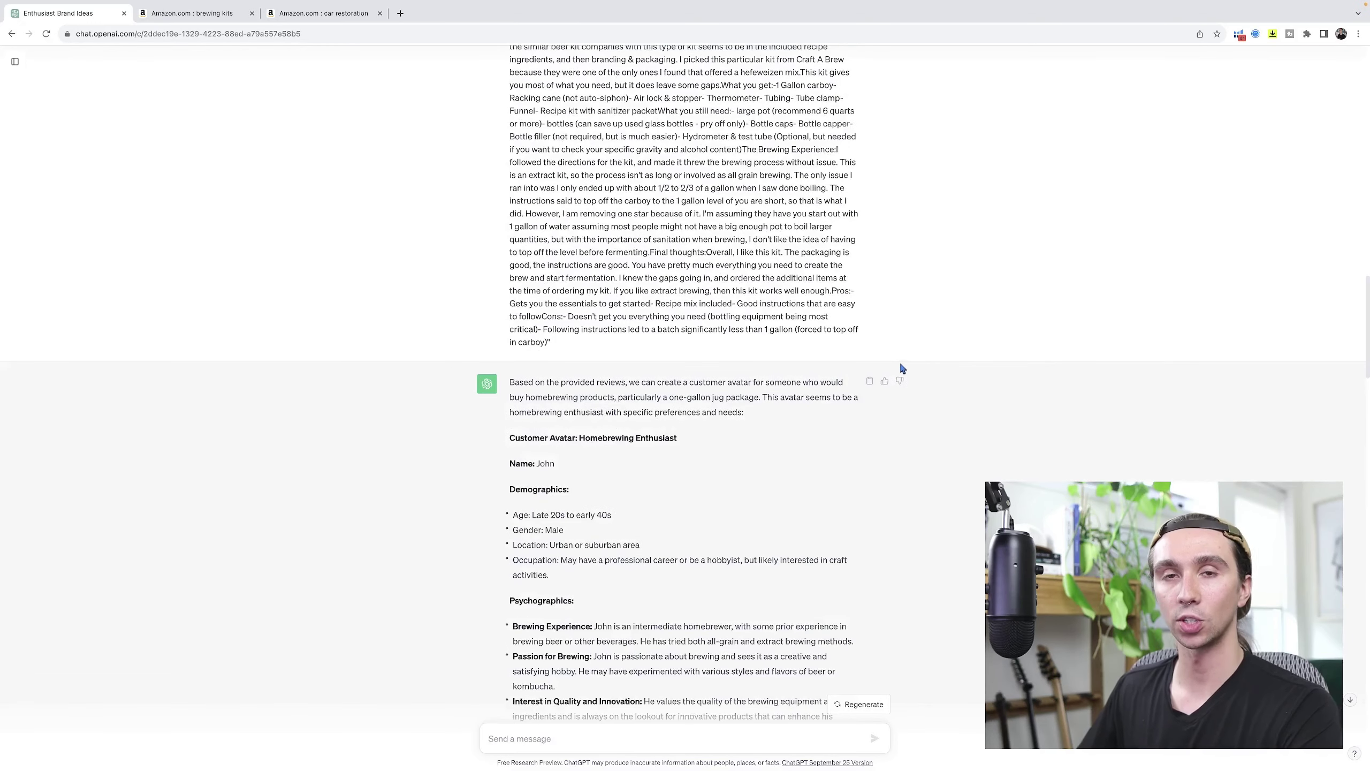
pyautogui.click(187, 7)
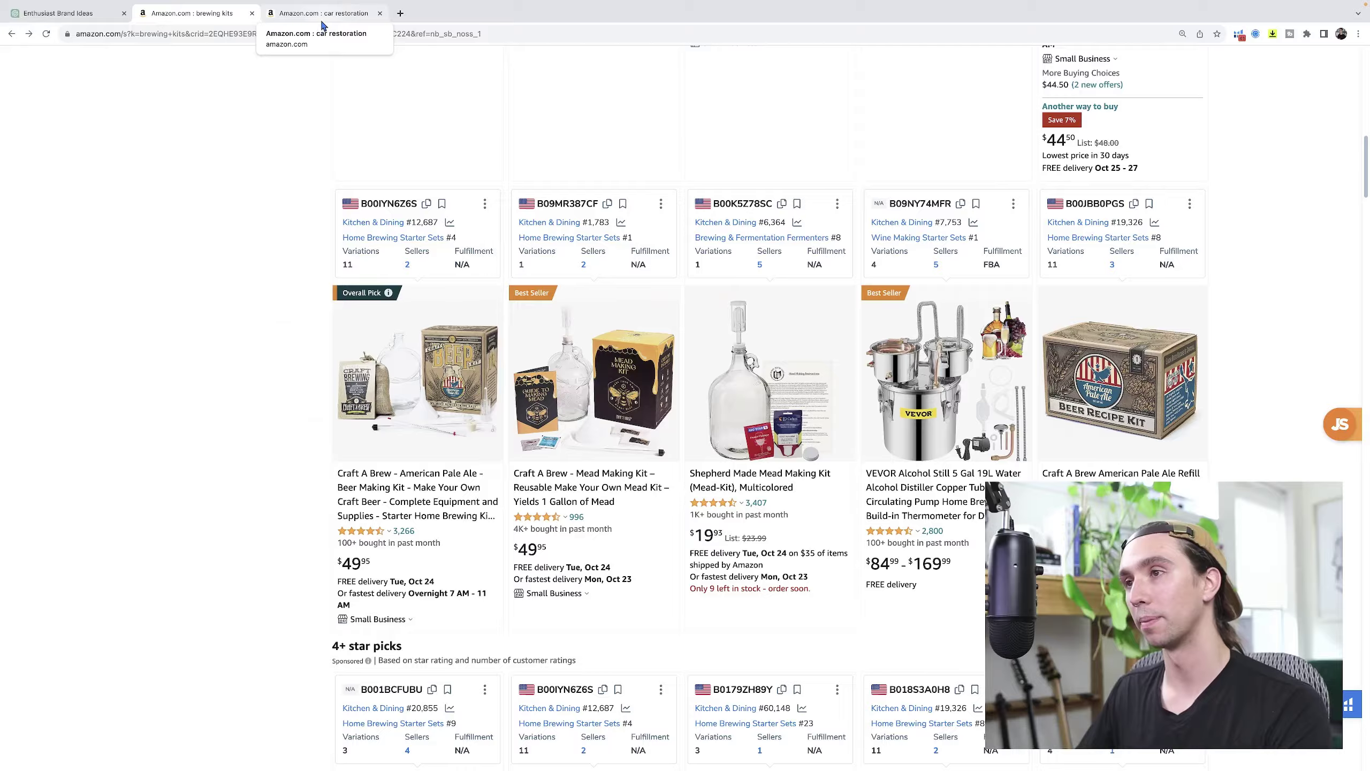
# Return to the car restoration results with the Helium 10 Xray product table
pyautogui.click(323, 20)
pyautogui.moveTo(419, 319)
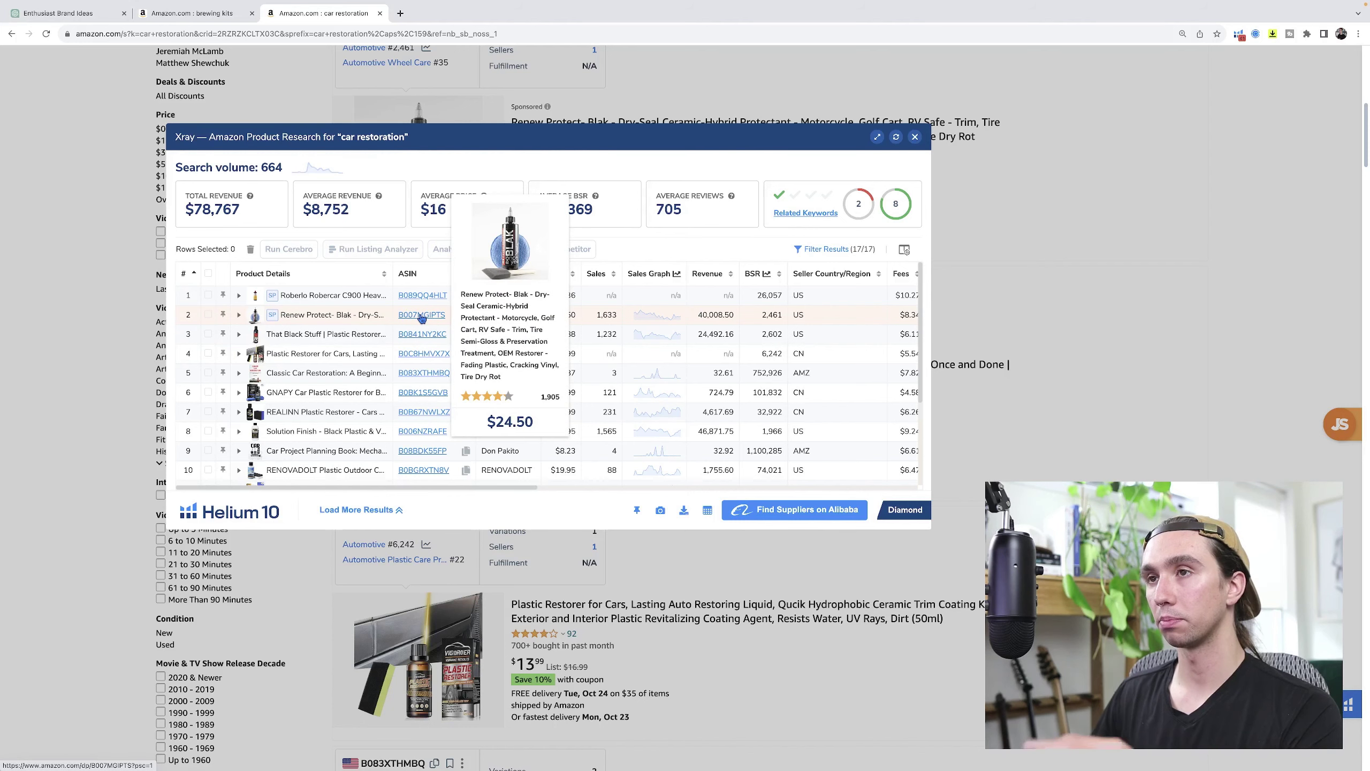
# Open the Renew Protect Blak product page and launch Helium 10 Review Insights for it
pyautogui.click(423, 318)
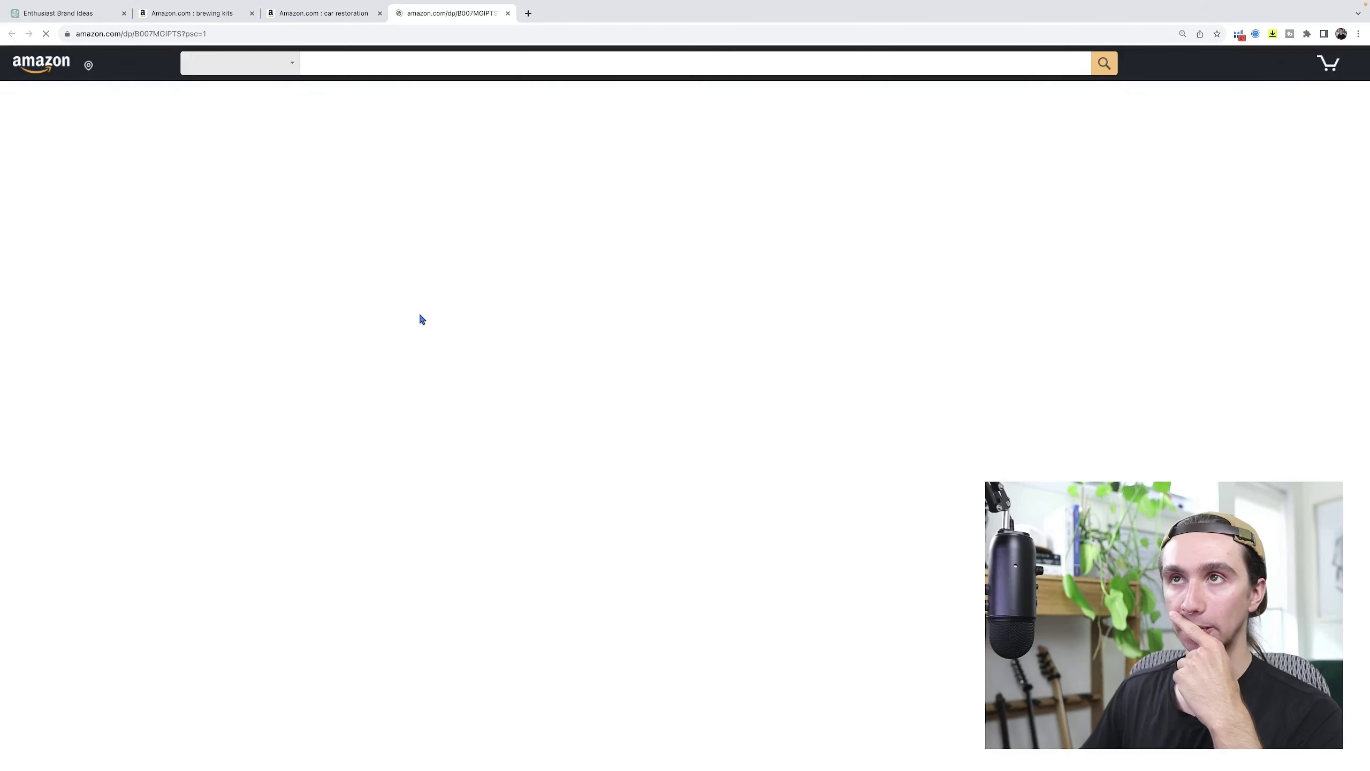
pyautogui.scroll(-20, 777, 496)
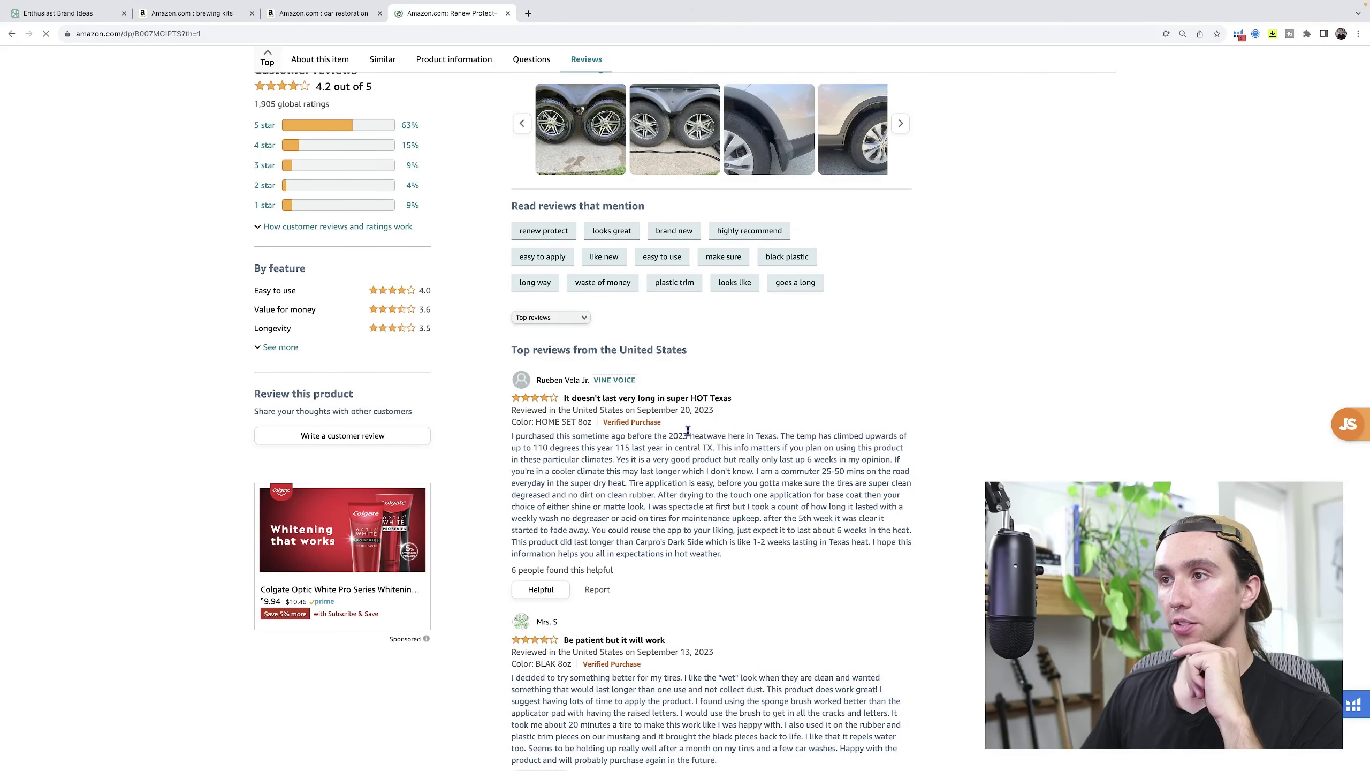
pyautogui.scroll(5, 717, 424)
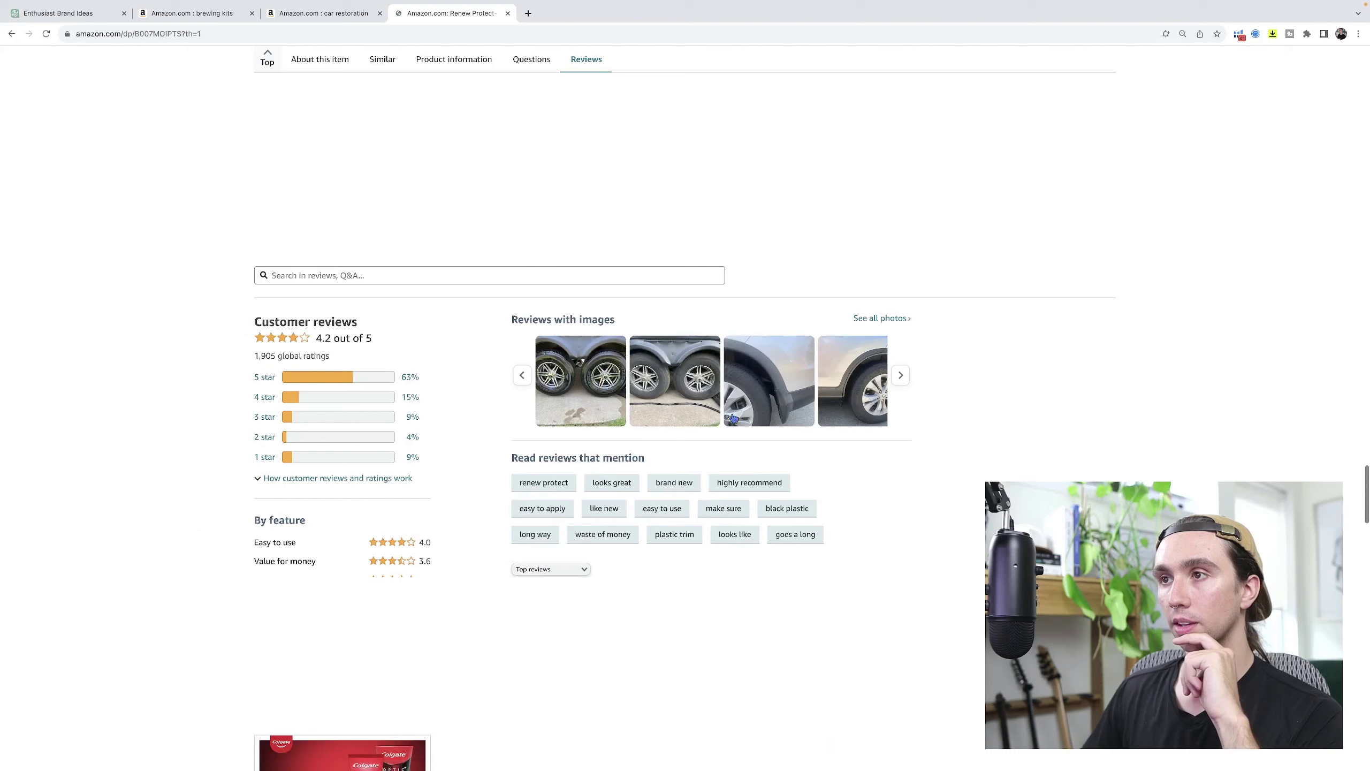
pyautogui.click(1239, 35)
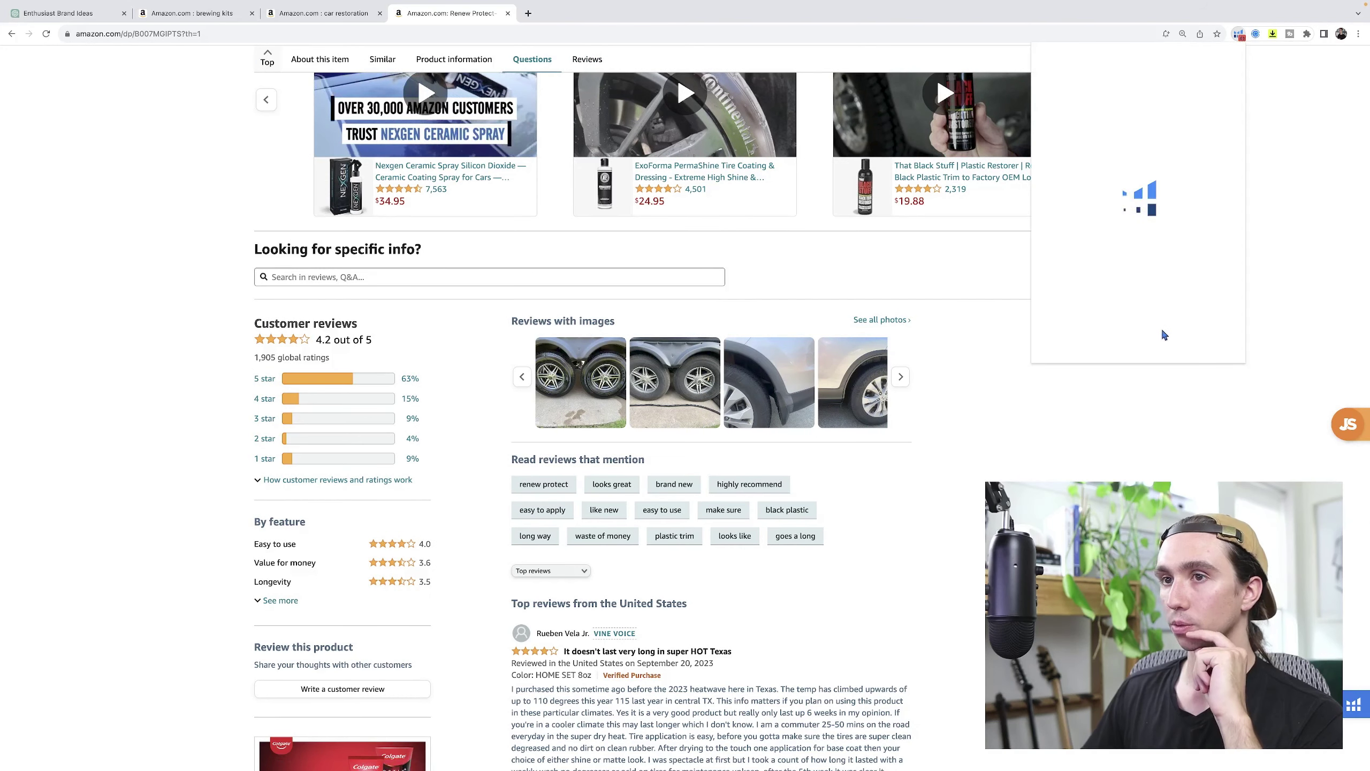
pyautogui.scroll(-2, 1142, 272)
pyautogui.click(1139, 270)
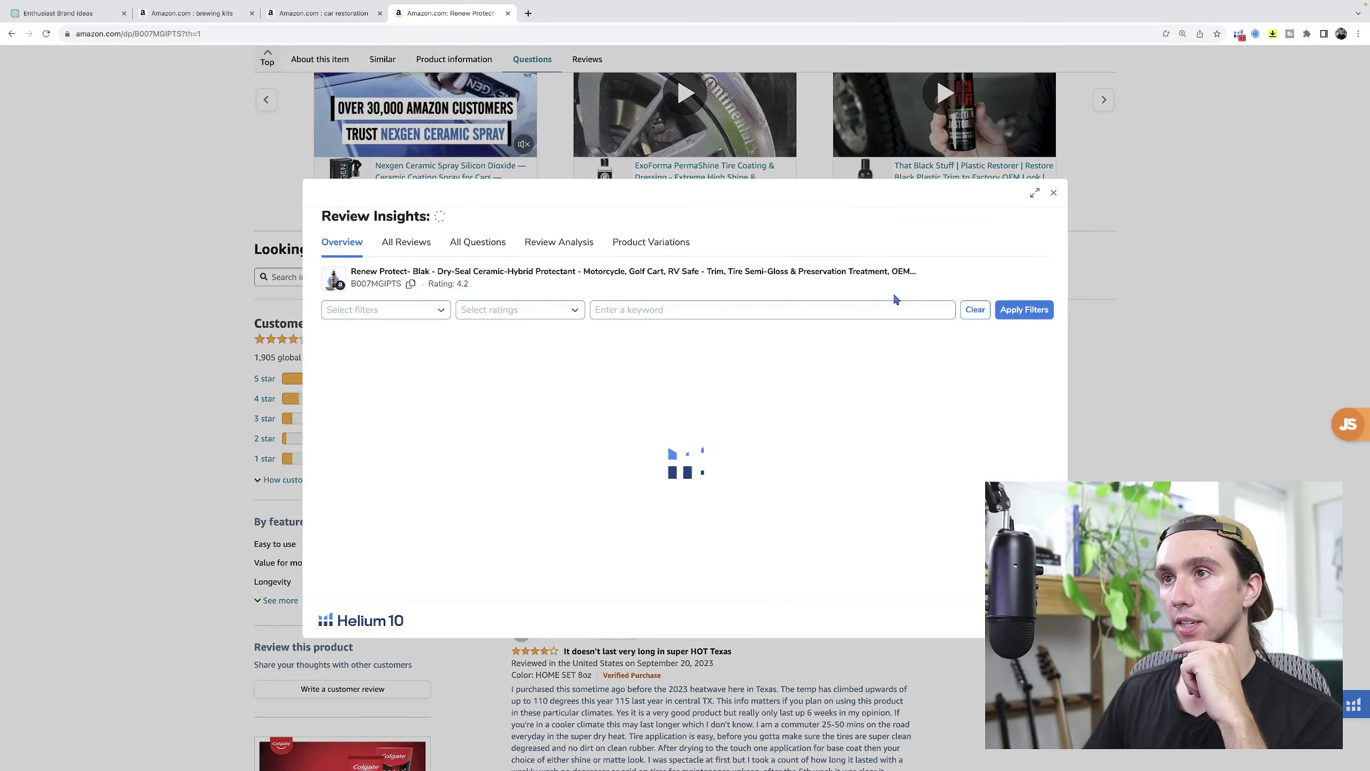
# In Review Analysis, expand the 'at all' phrase and read its low-star complaints
pyautogui.click(559, 242)
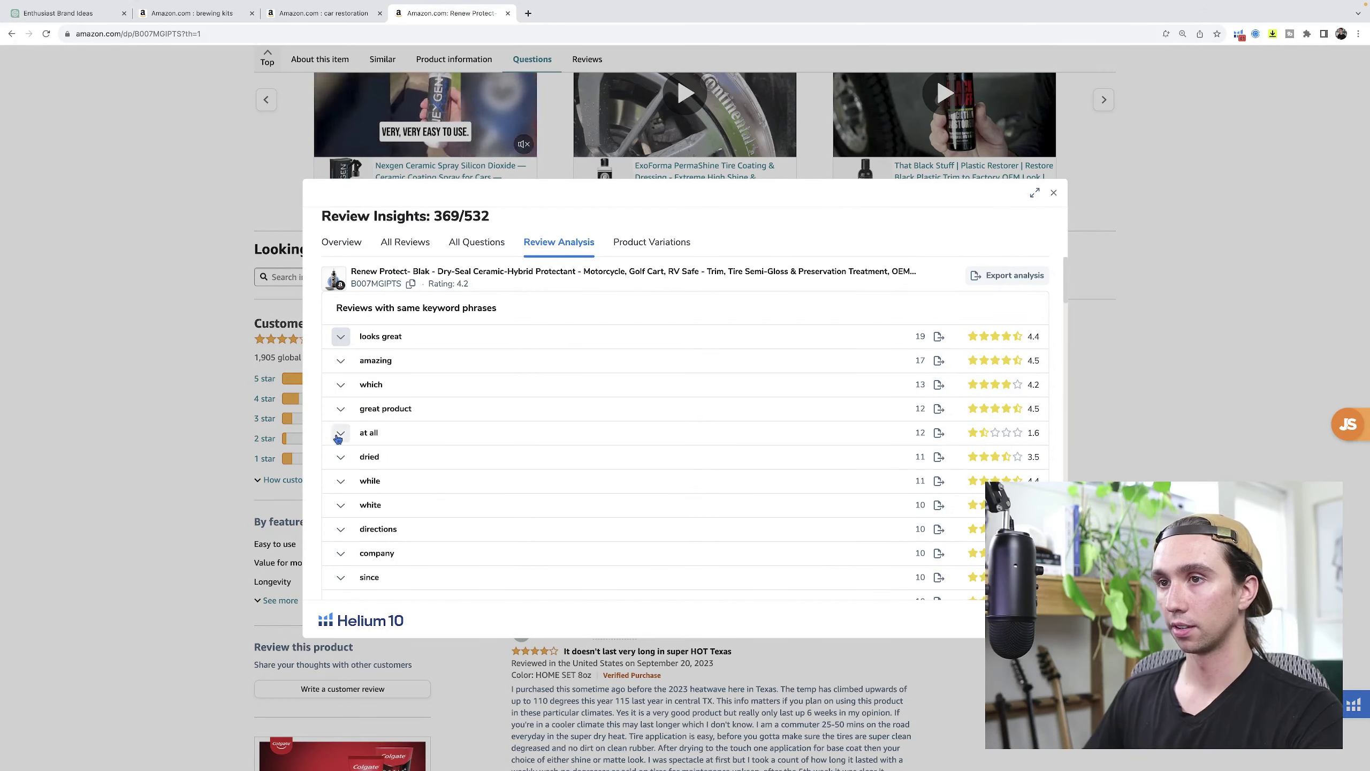
pyautogui.click(339, 436)
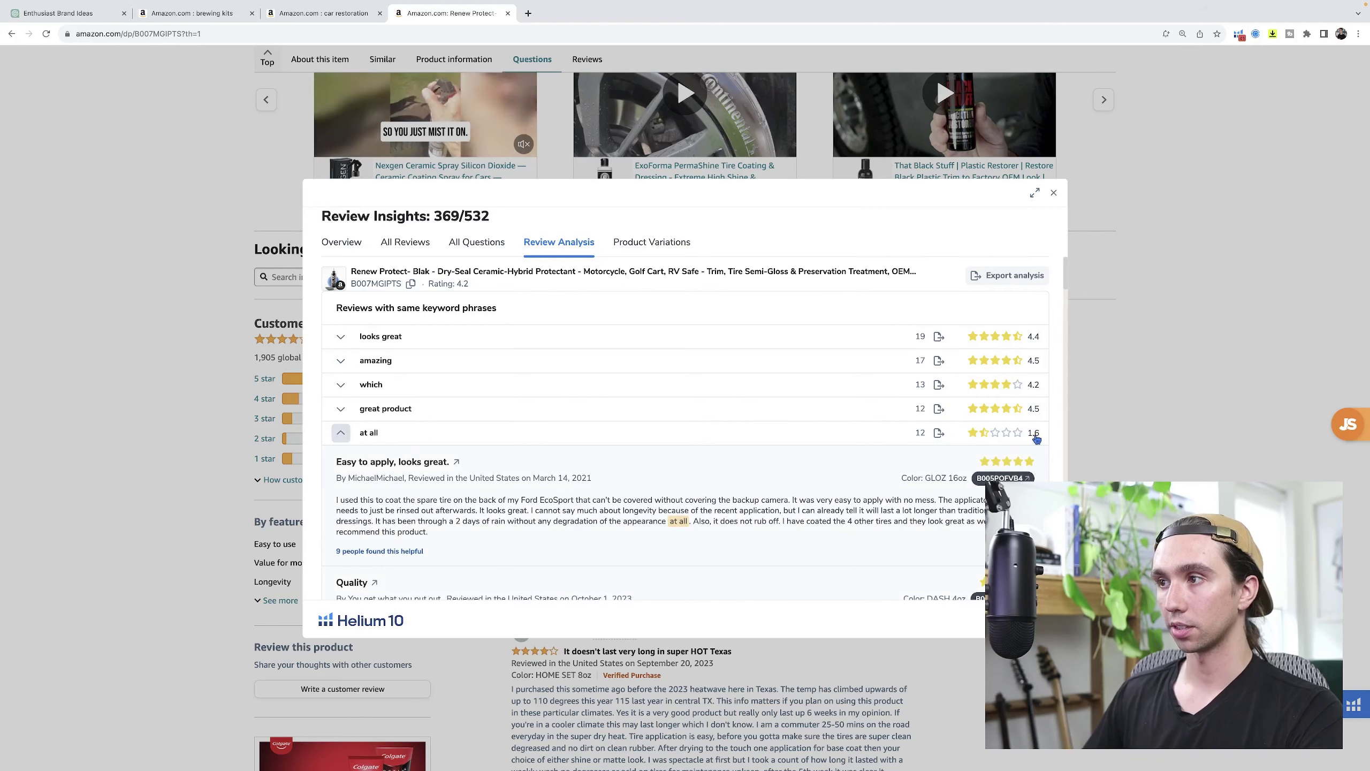
pyautogui.scroll(-4, 926, 452)
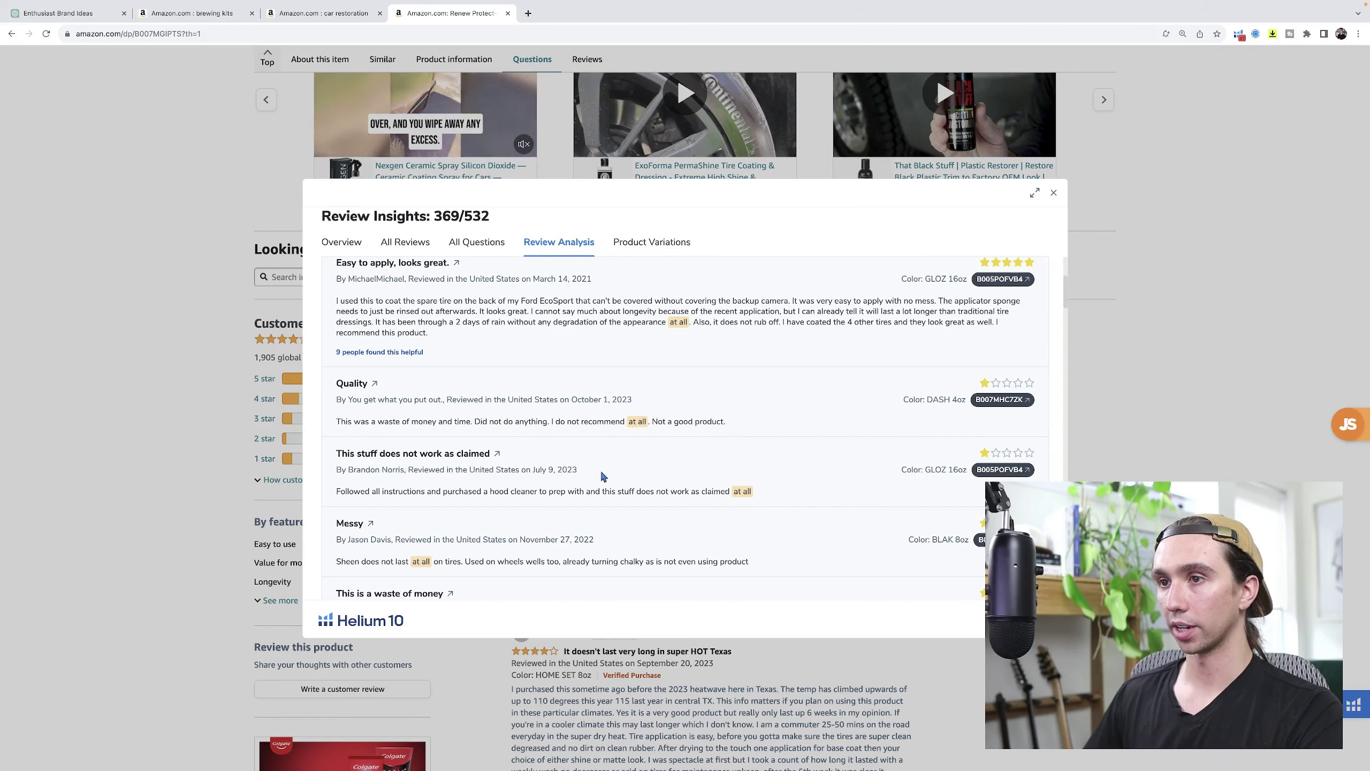
pyautogui.scroll(-1, 602, 475)
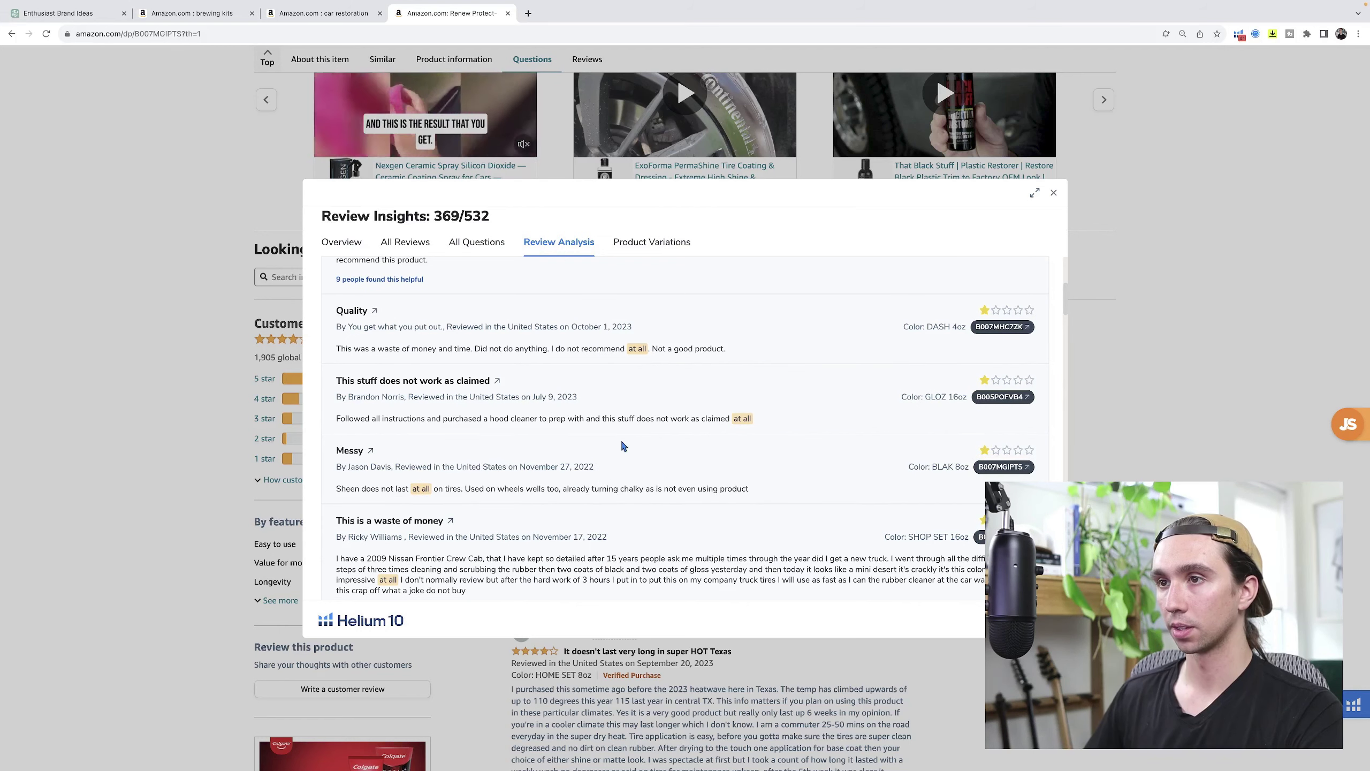
pyautogui.scroll(-1, 685, 430)
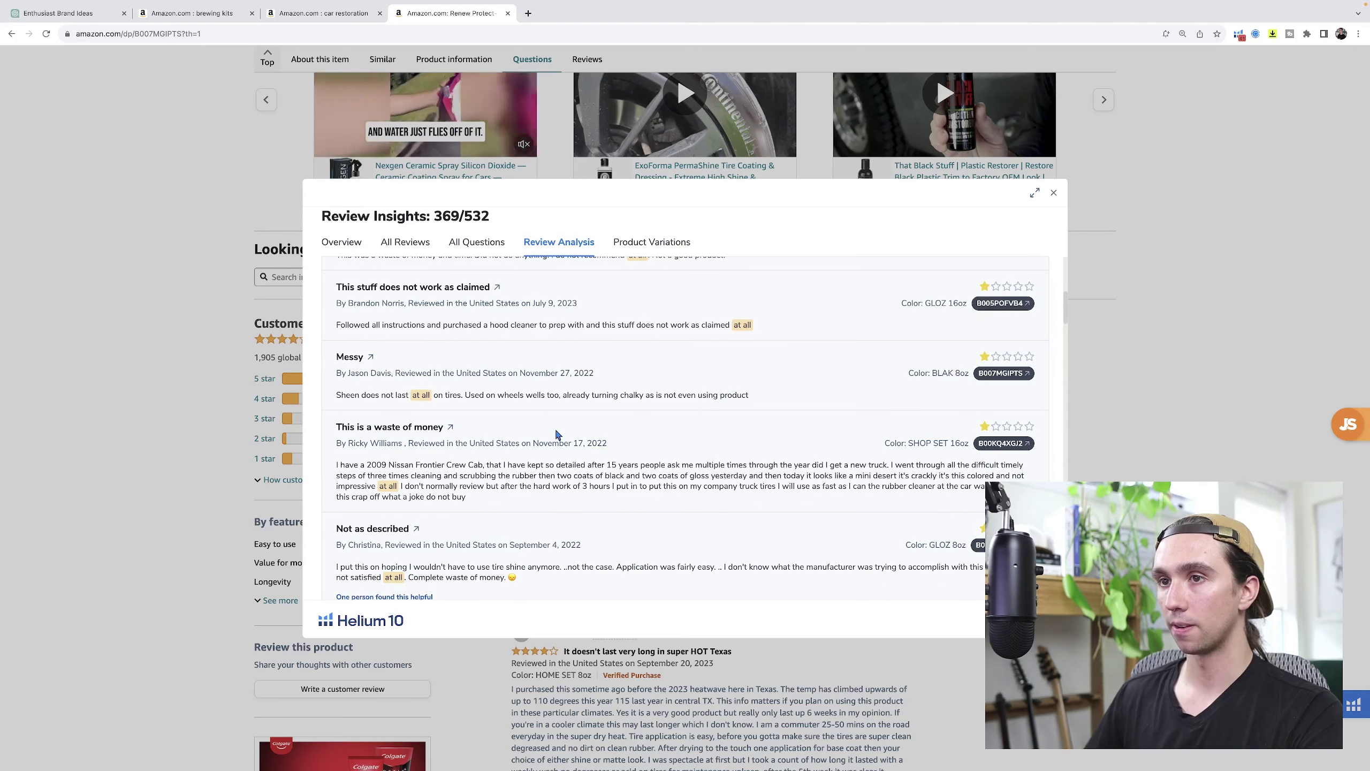
pyautogui.scroll(-1, 558, 432)
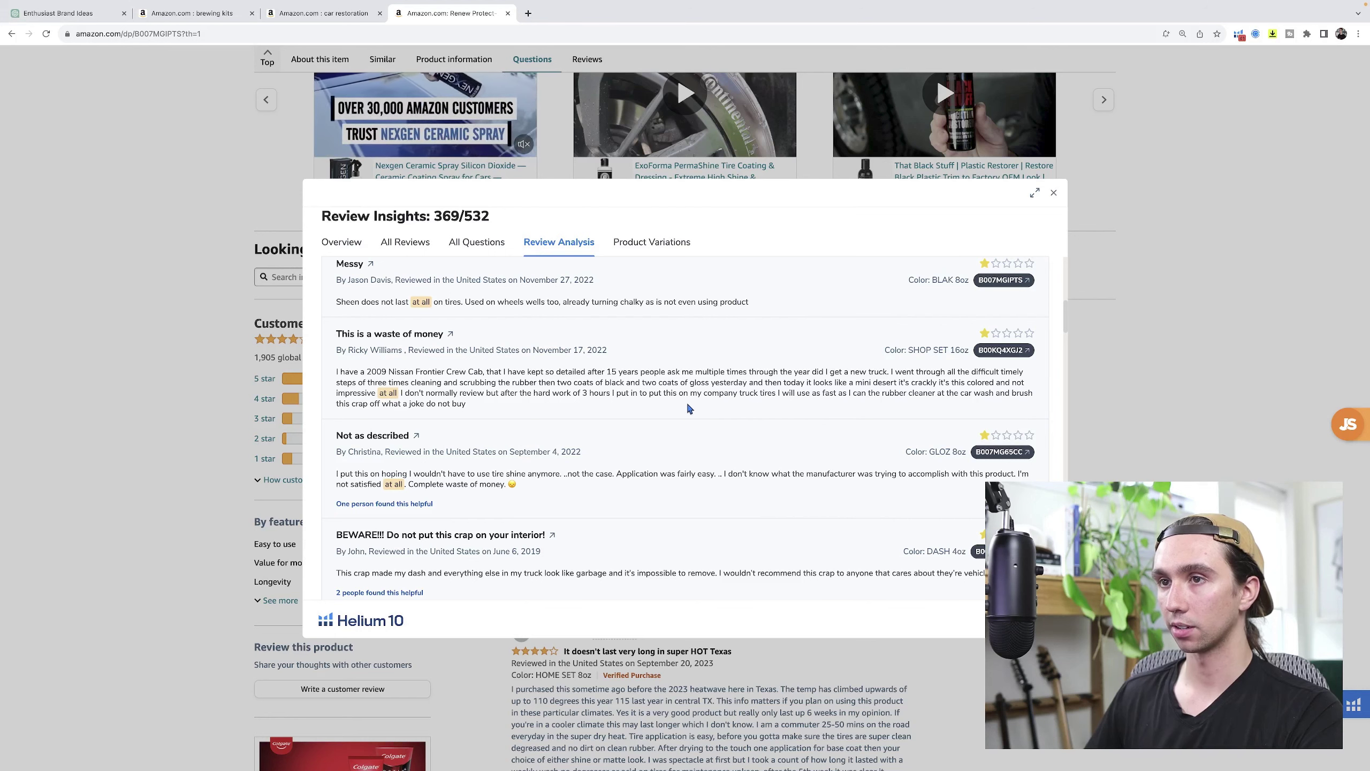
pyautogui.scroll(-1, 680, 408)
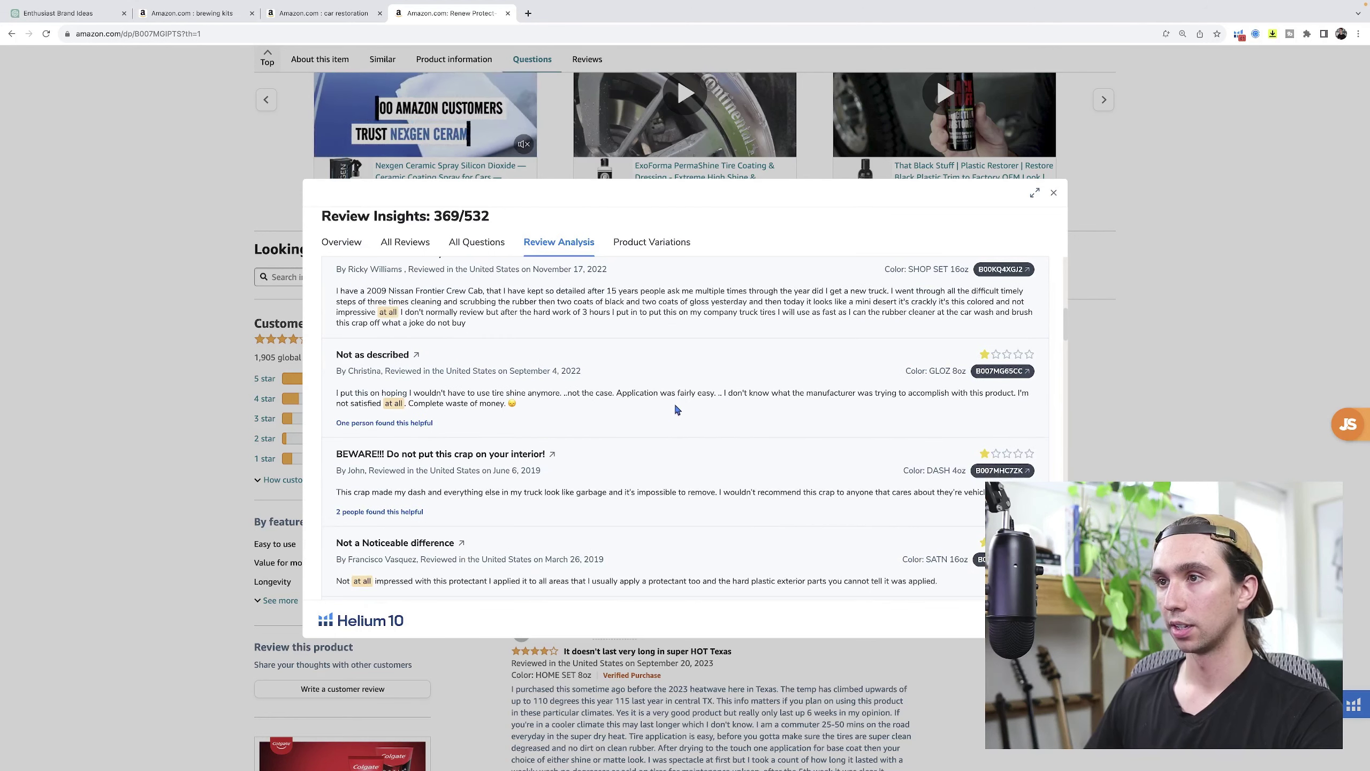
pyautogui.scroll(-1, 674, 420)
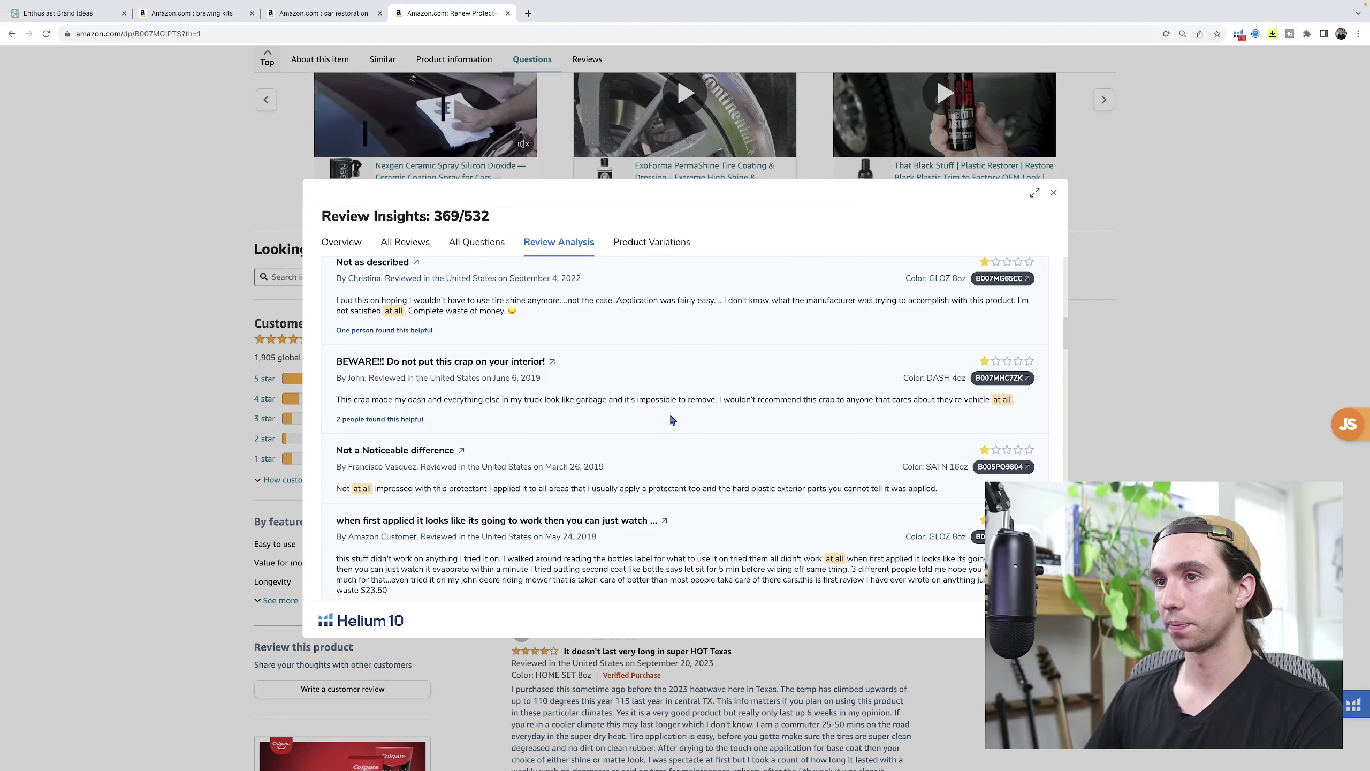
pyautogui.scroll(-2, 674, 420)
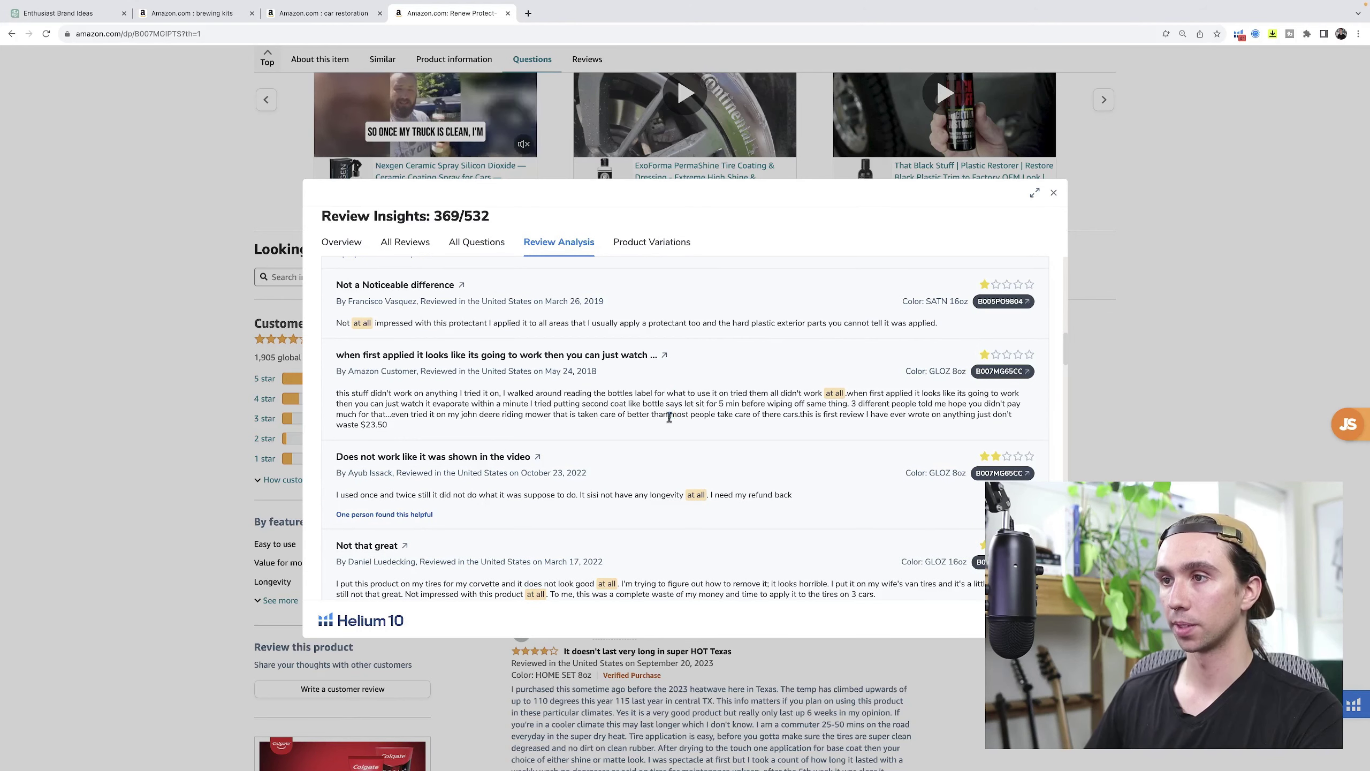
pyautogui.scroll(-1, 669, 430)
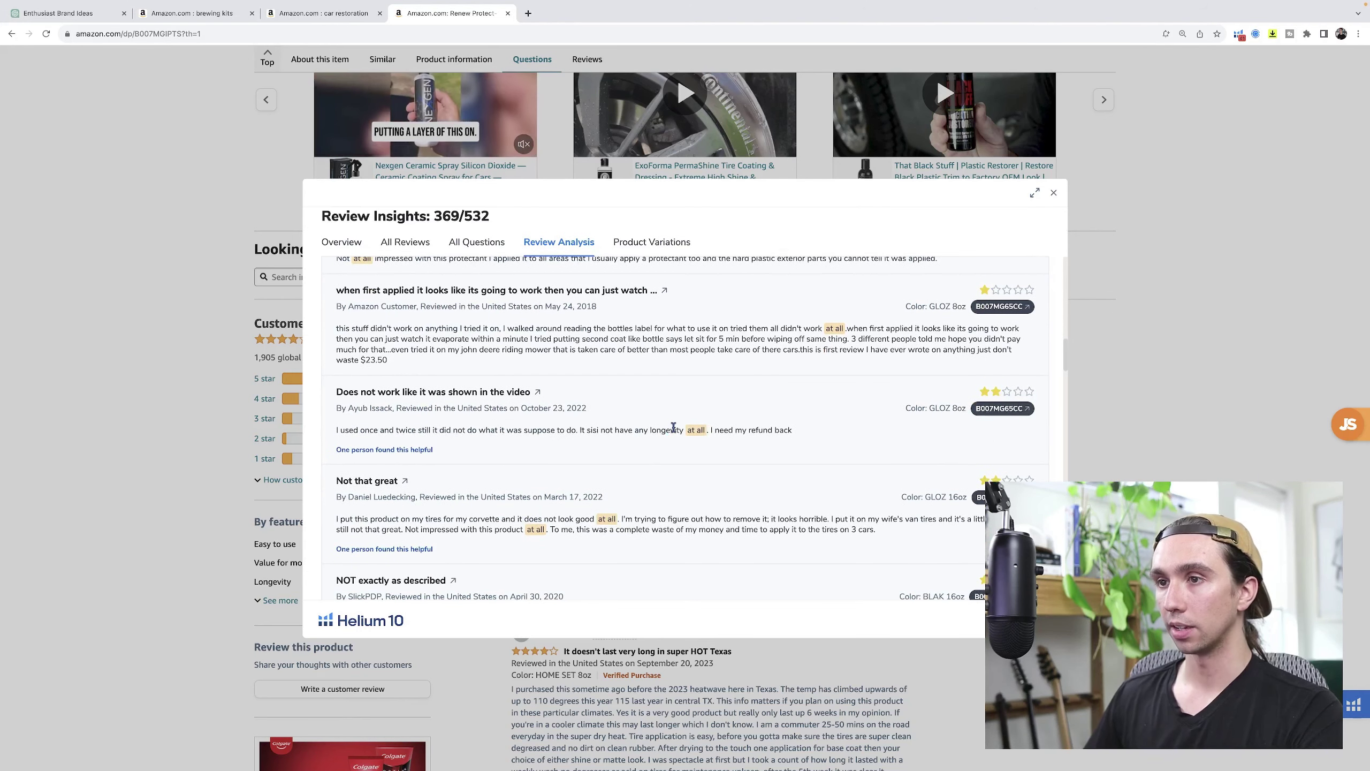
pyautogui.scroll(-4, 673, 427)
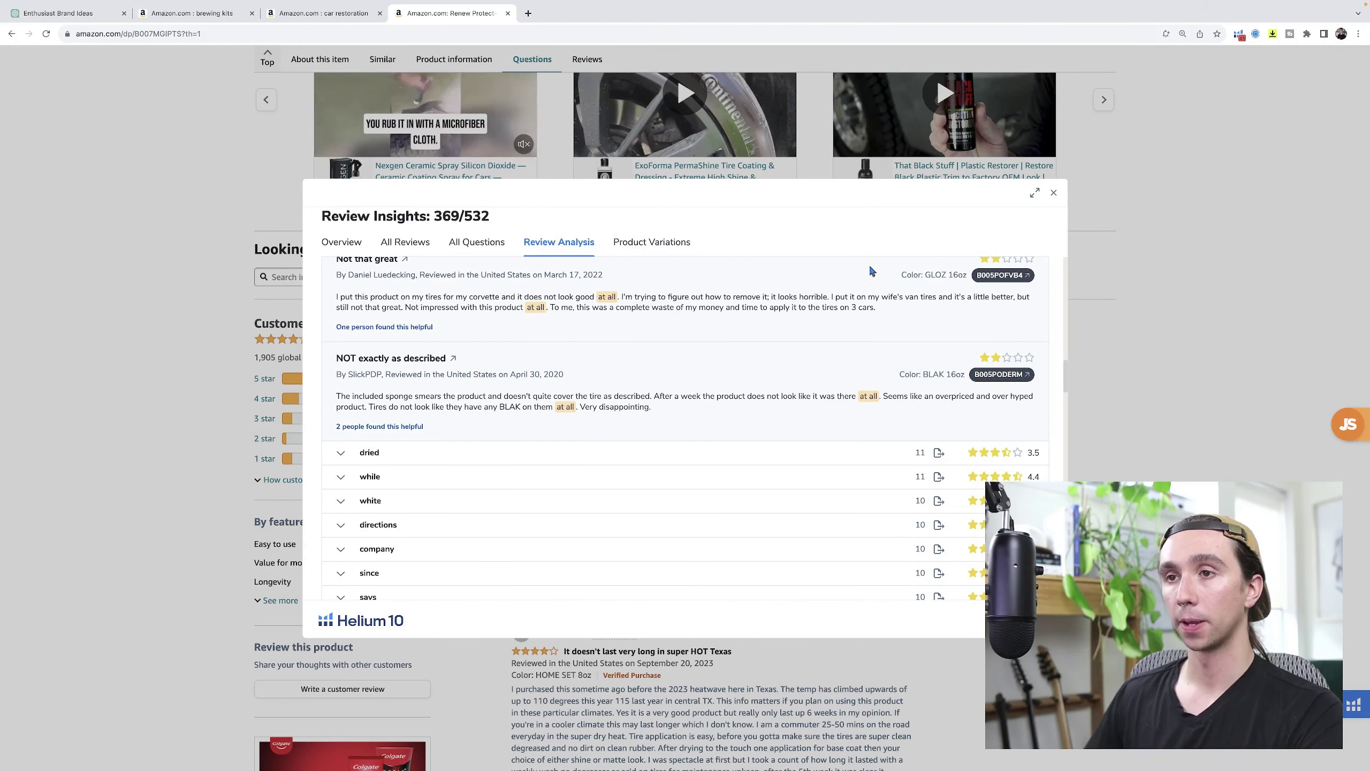
# Close Review Insights and browse down to the Renew Protect customer reviews section
pyautogui.click(1054, 193)
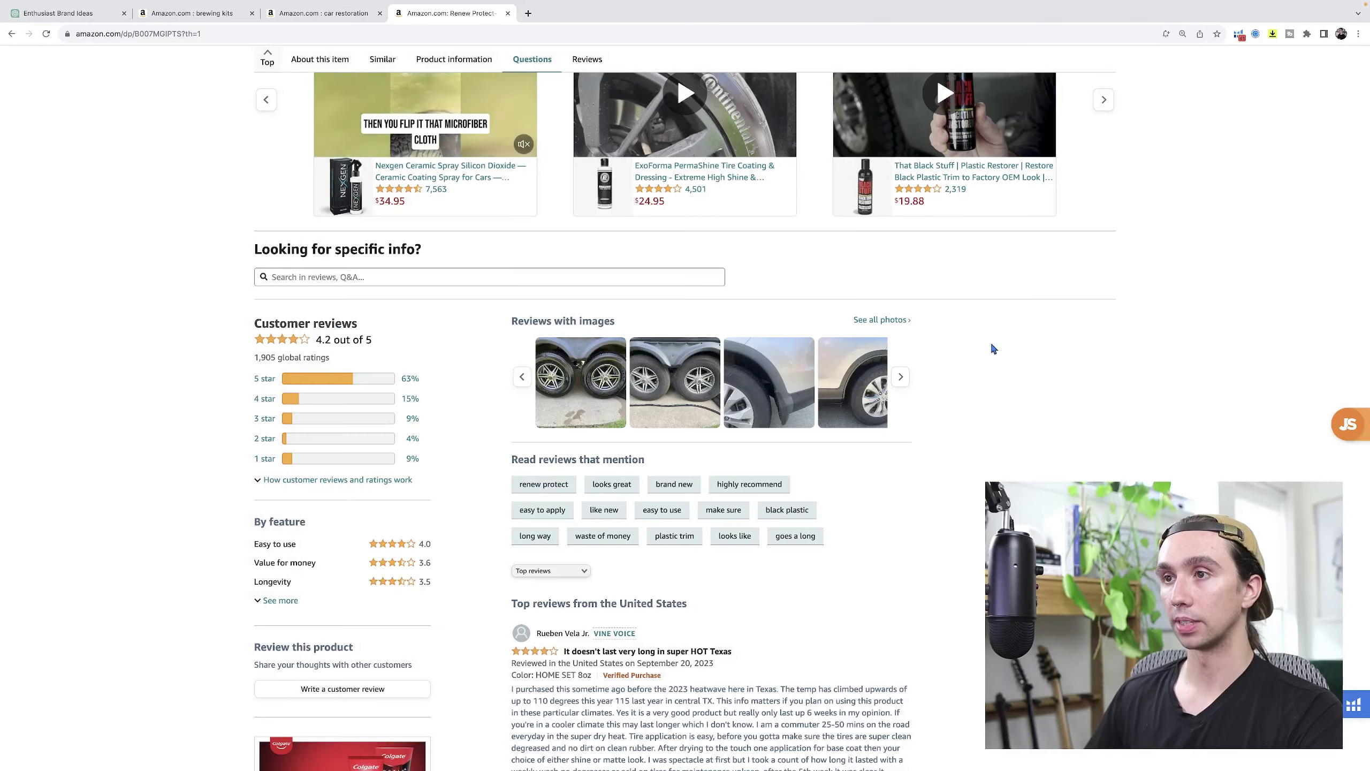
pyautogui.scroll(-15, 990, 346)
pyautogui.scroll(8, 993, 348)
pyautogui.scroll(-20, 933, 357)
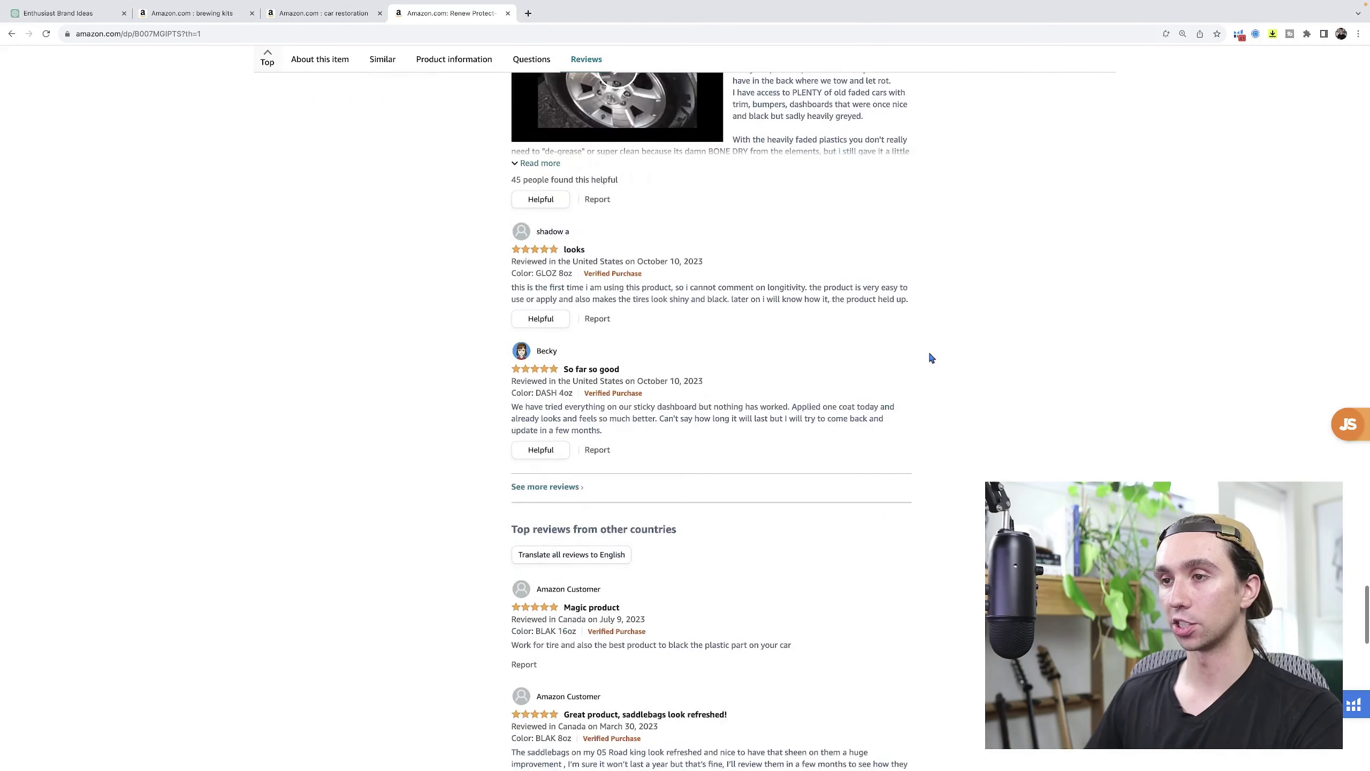
pyautogui.scroll(-6, 932, 357)
pyautogui.scroll(-12, 932, 357)
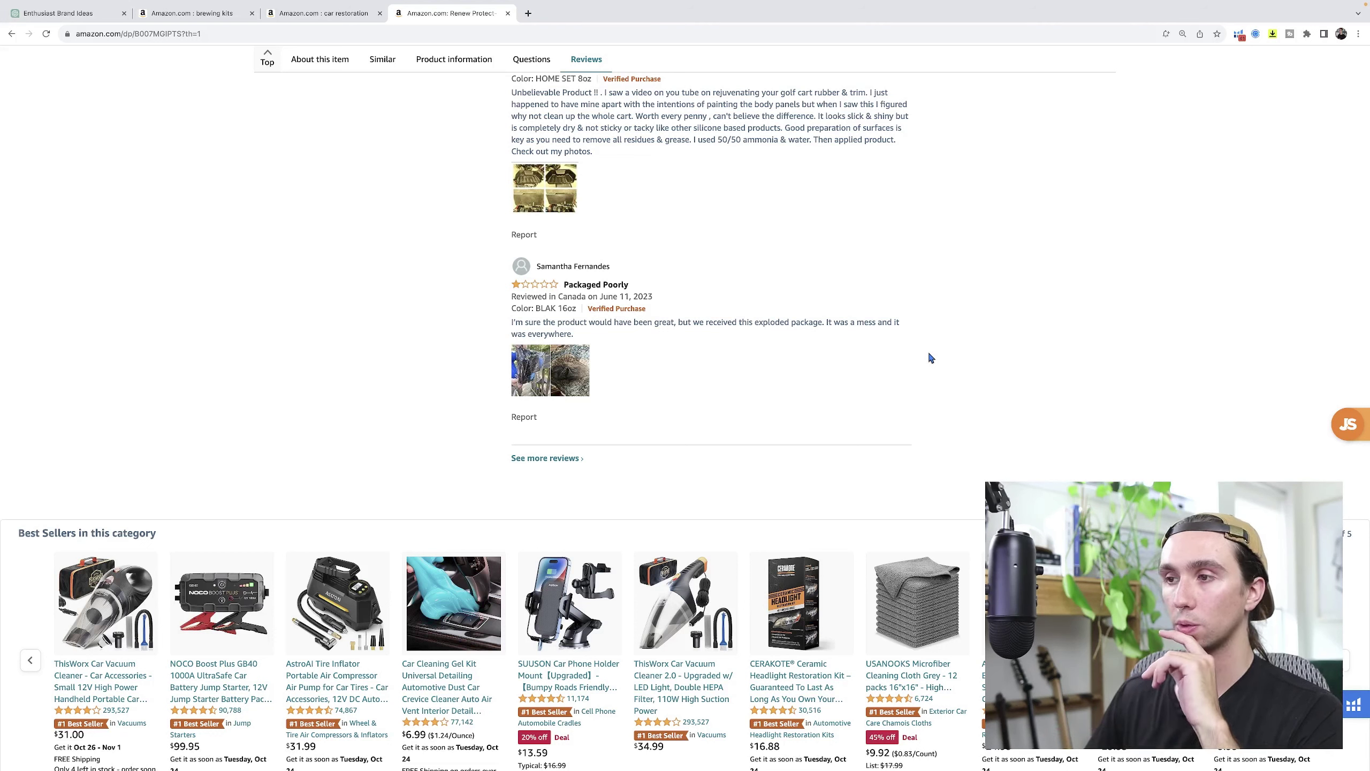
pyautogui.scroll(6, 931, 358)
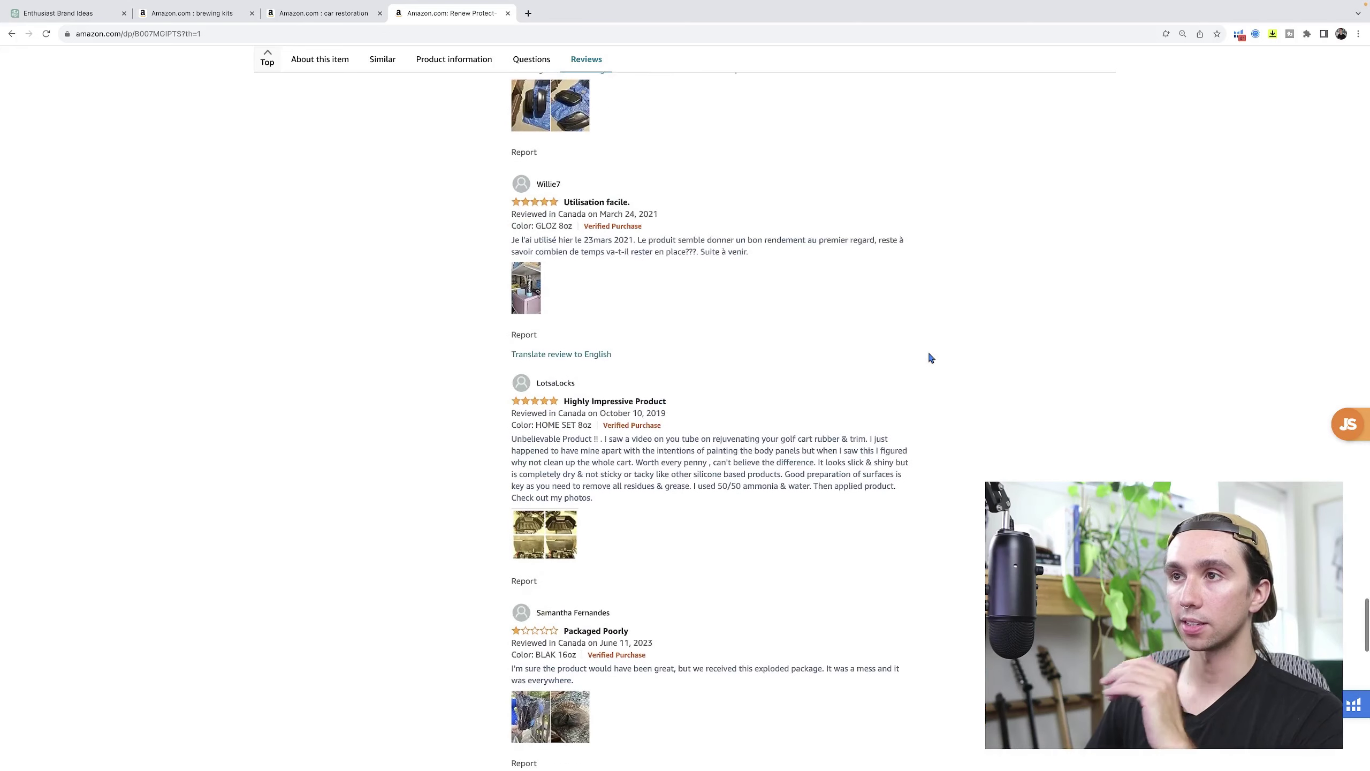
pyautogui.scroll(-3, 930, 358)
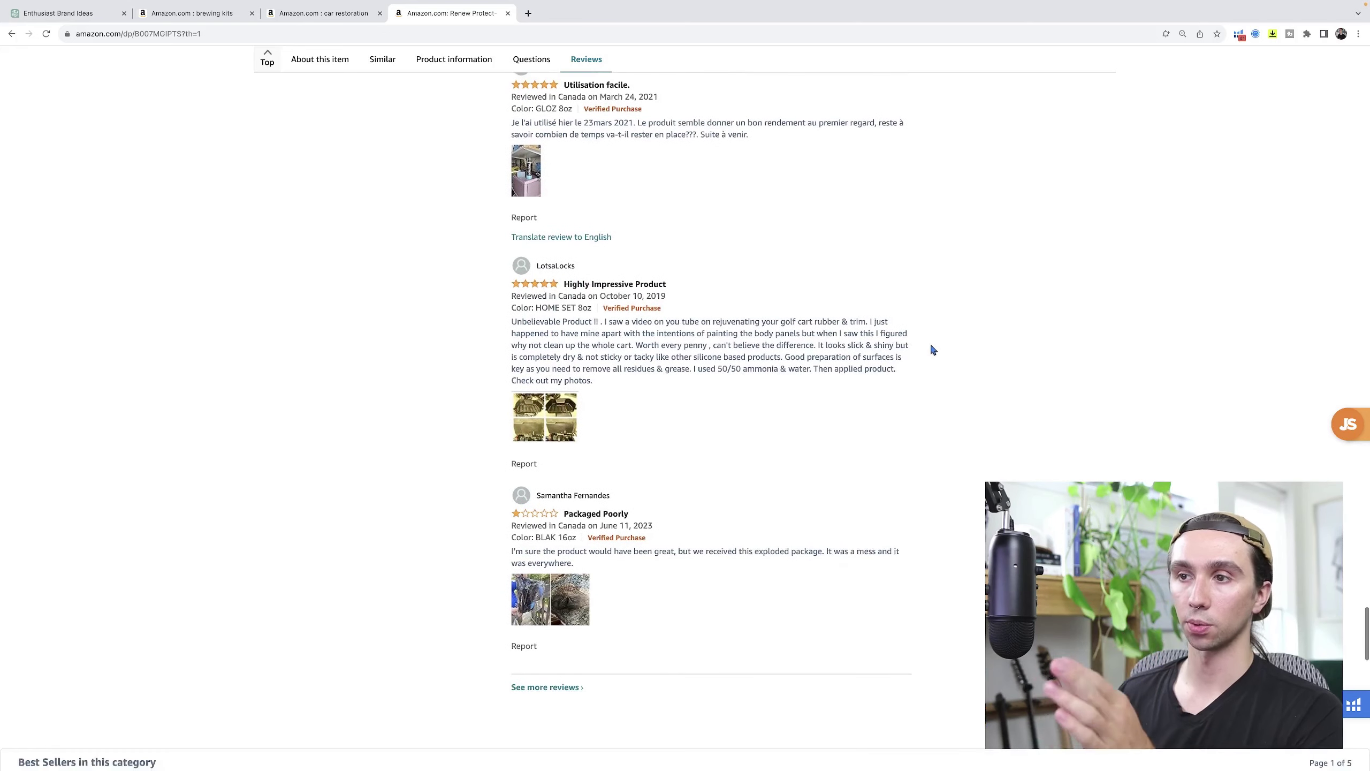
# Open the full customer reviews page and read the top critical review in full
pyautogui.click(549, 690)
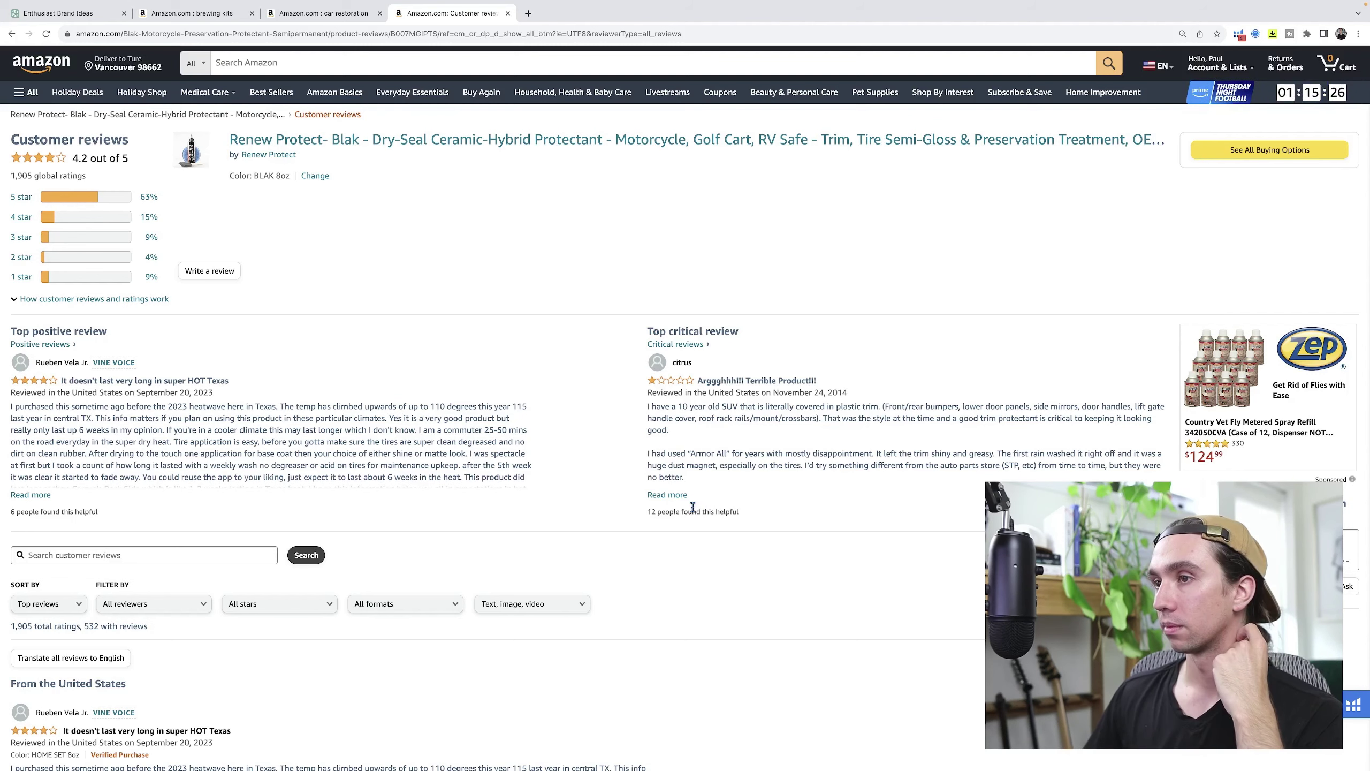
pyautogui.click(676, 500)
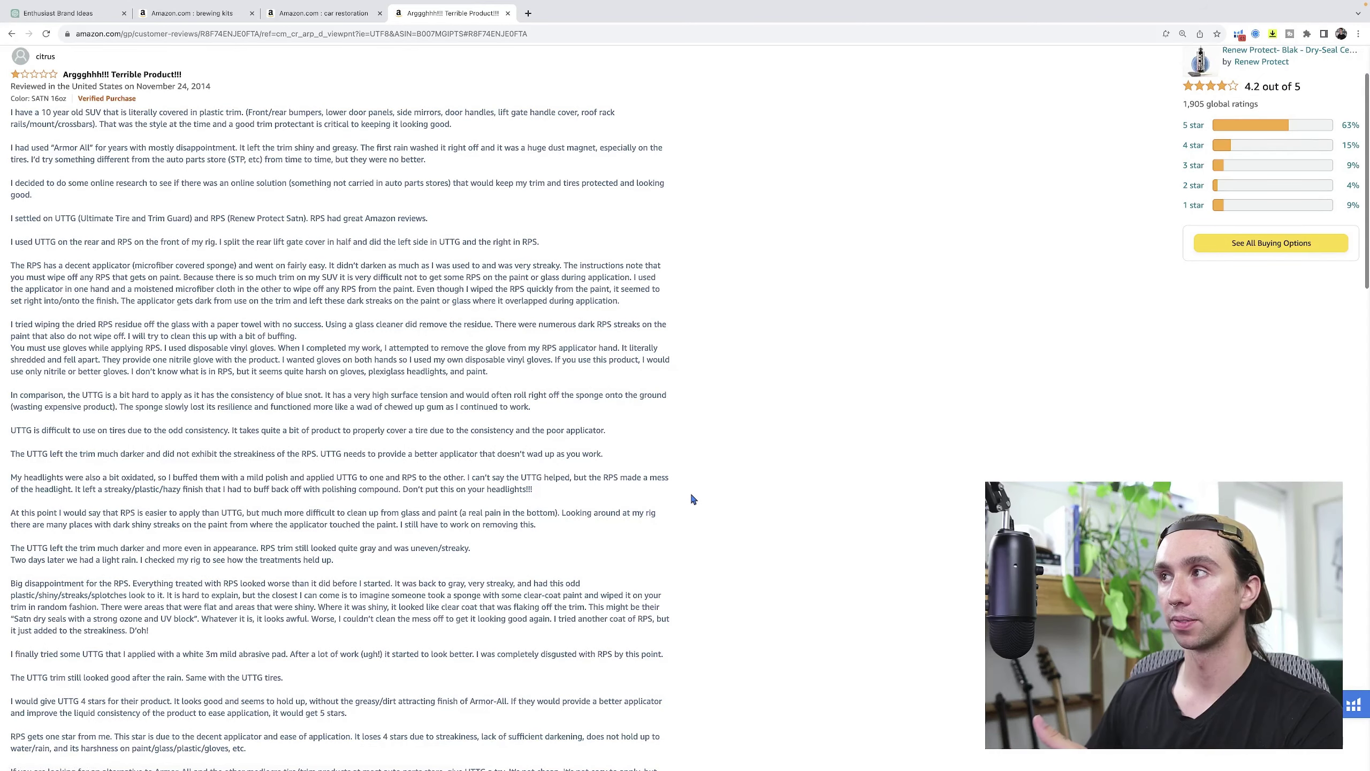
pyautogui.click(12, 34)
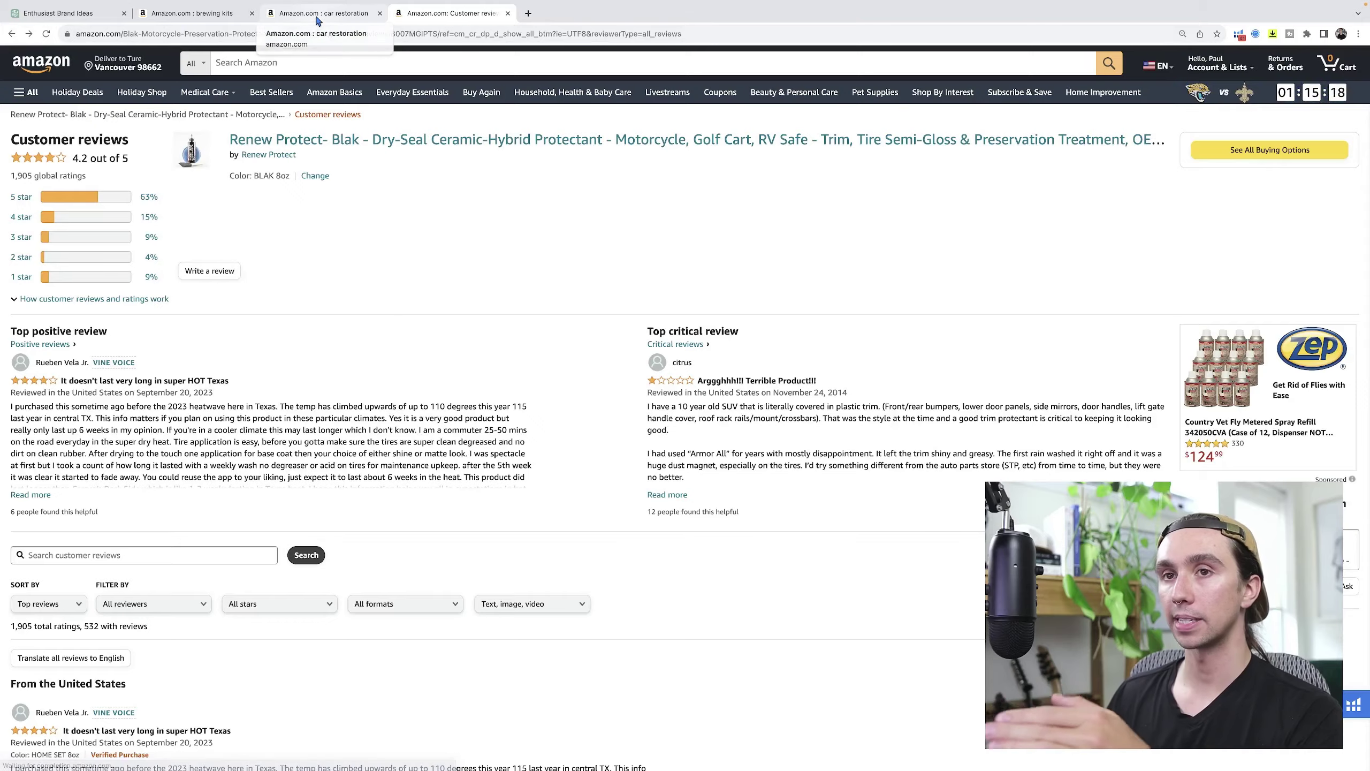
# Reopen Renew Protect, then return to the car restoration Xray showing $78,767 total revenue
pyautogui.click(308, 13)
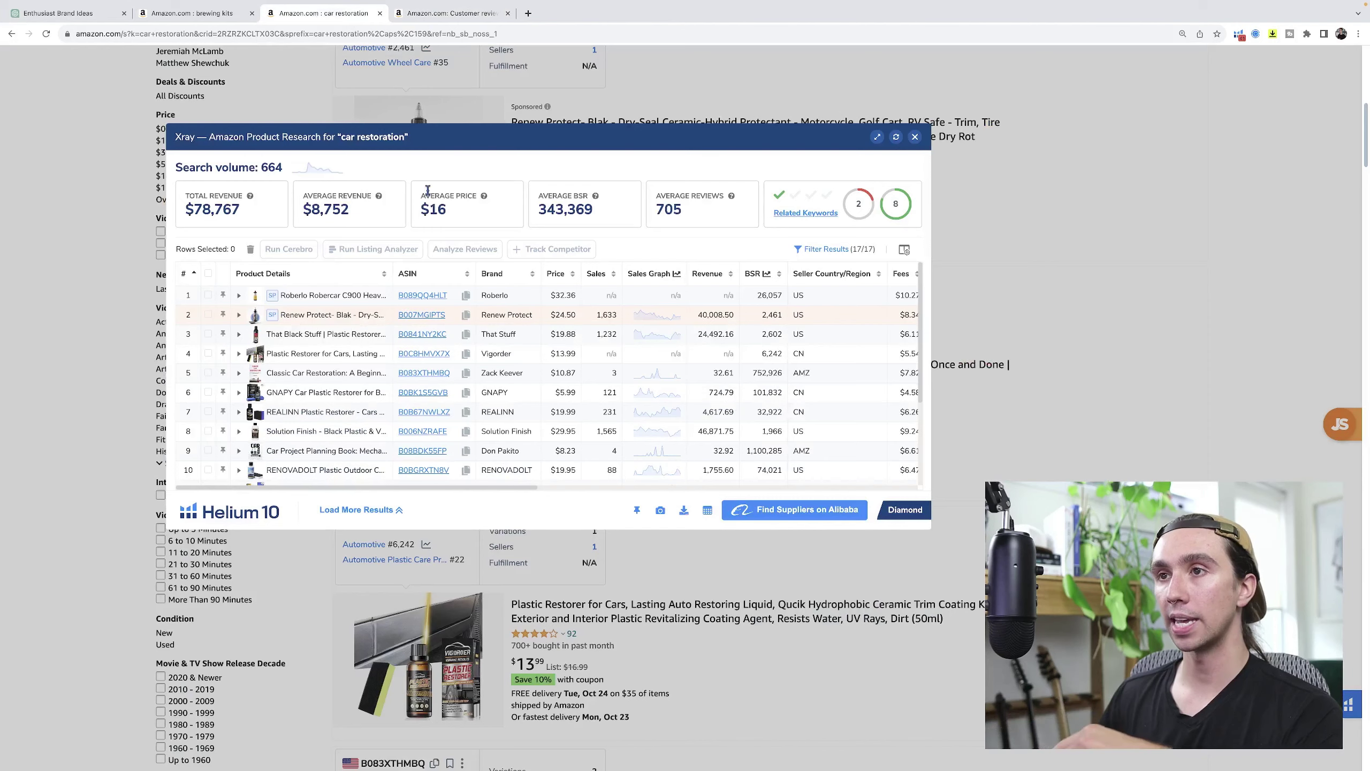
pyautogui.click(426, 316)
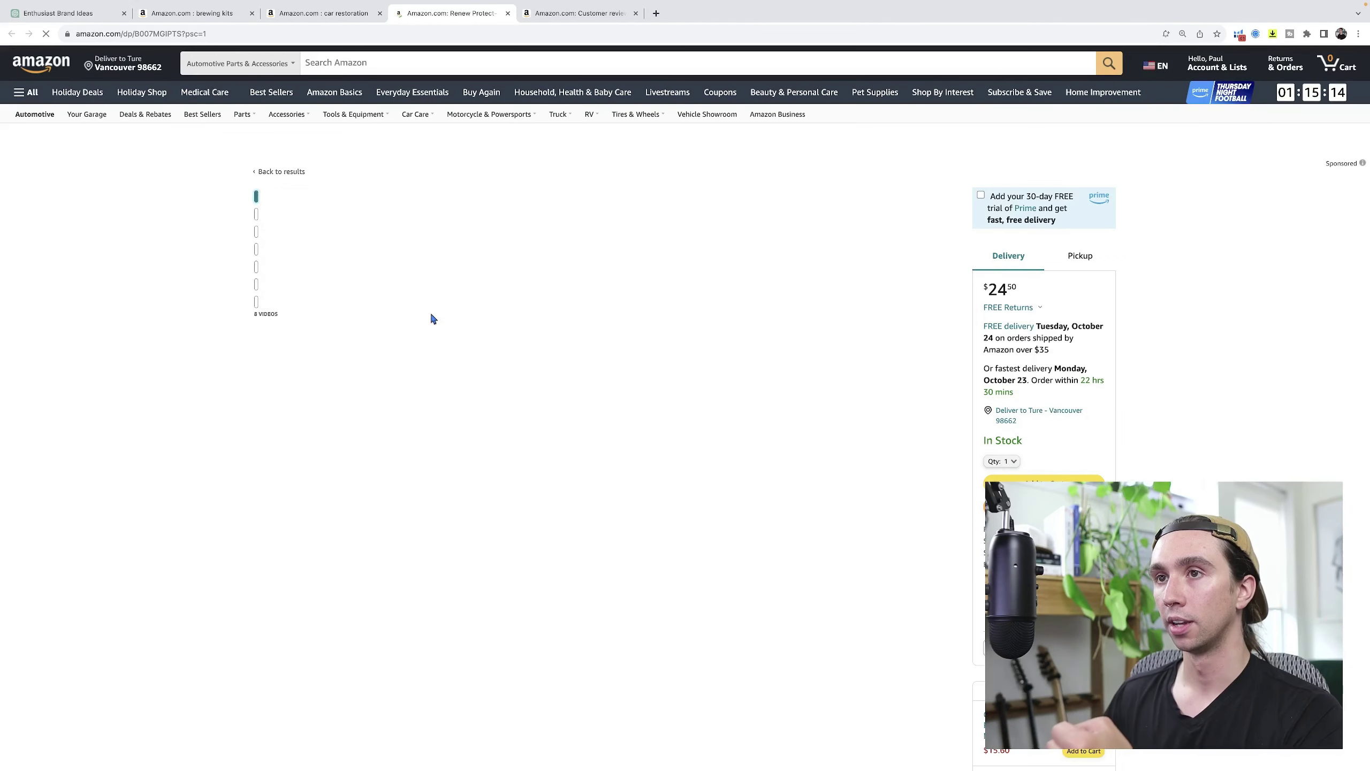
pyautogui.moveTo(270, 243)
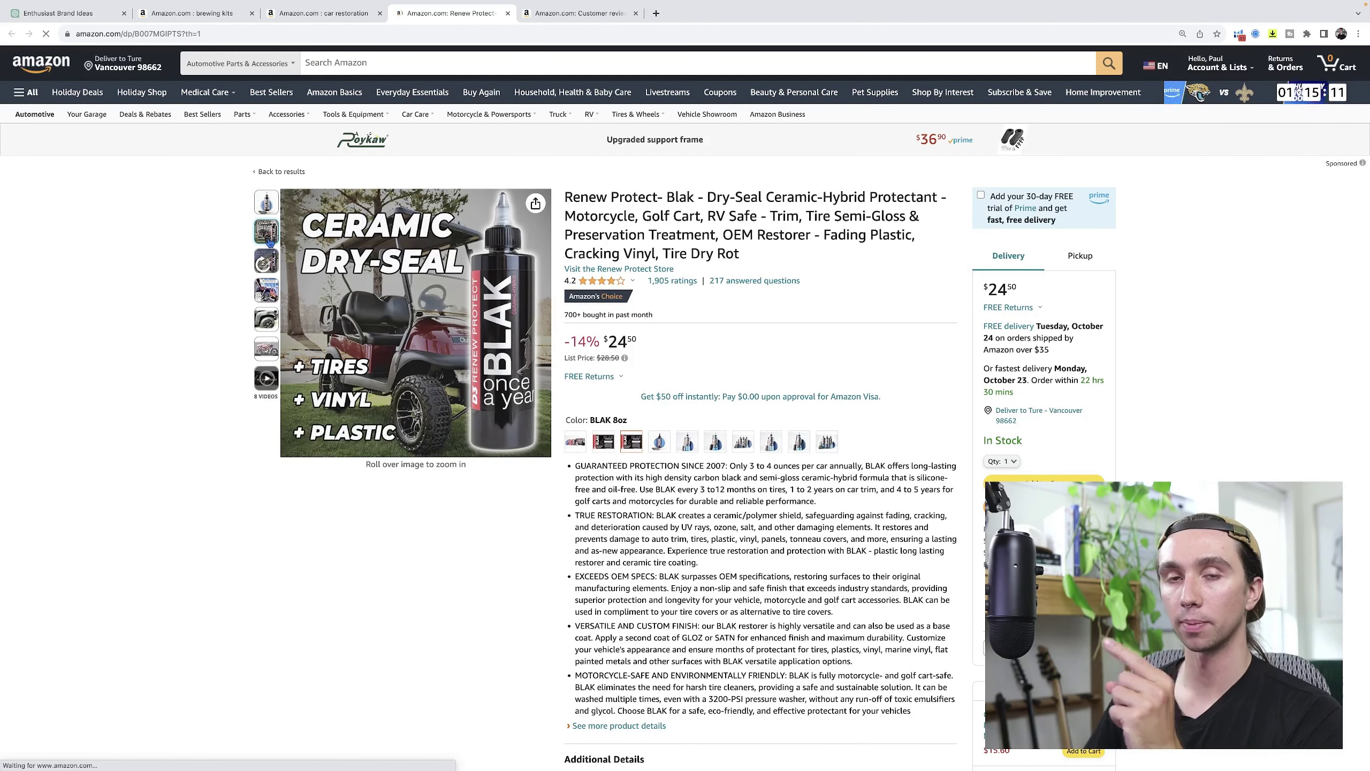
pyautogui.moveTo(265, 288)
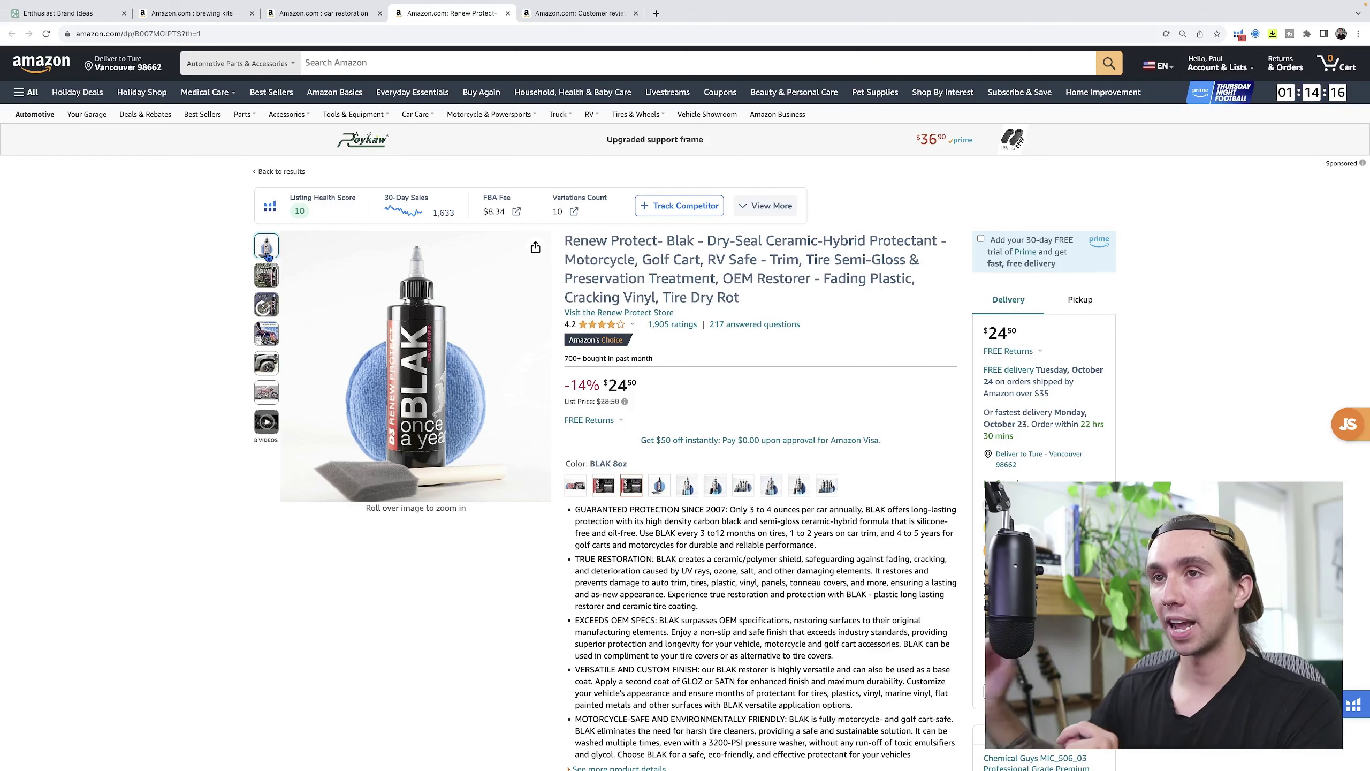
pyautogui.moveTo(268, 312)
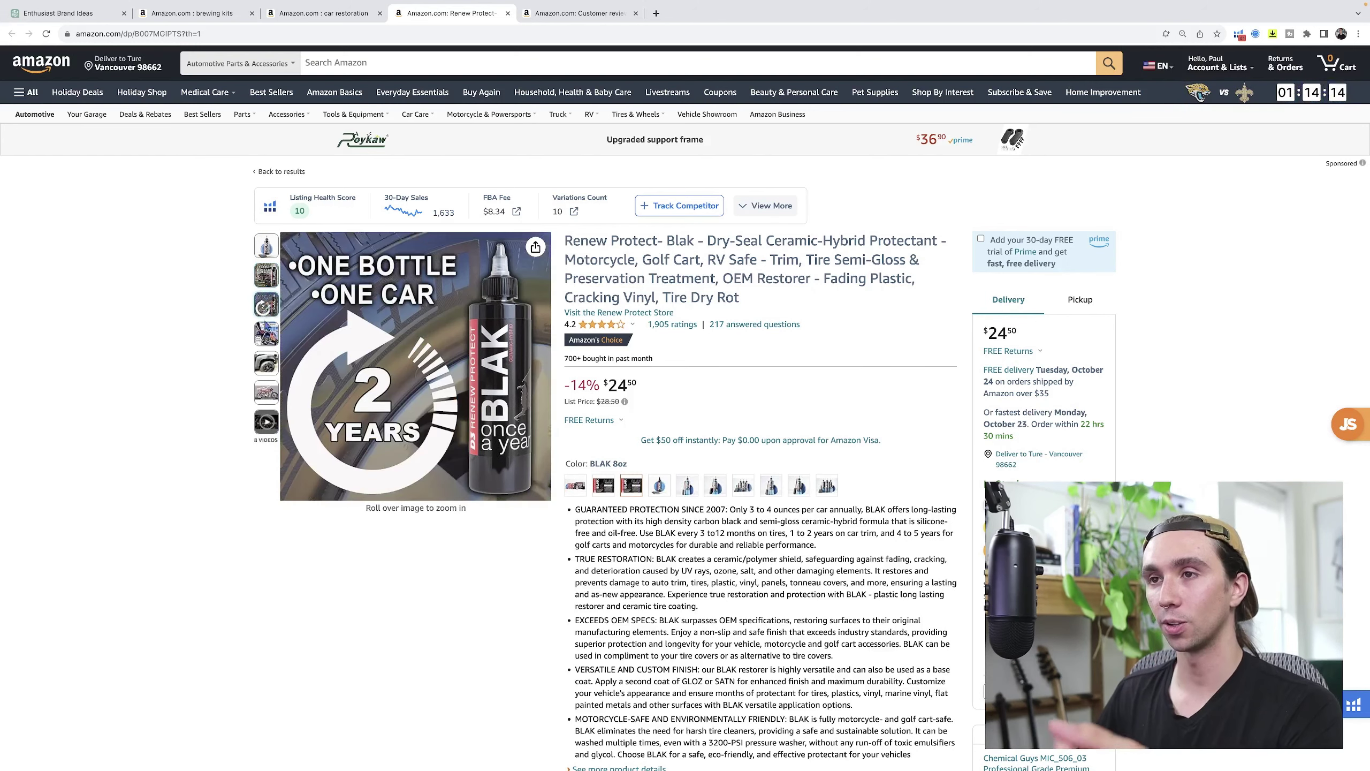
pyautogui.moveTo(264, 372)
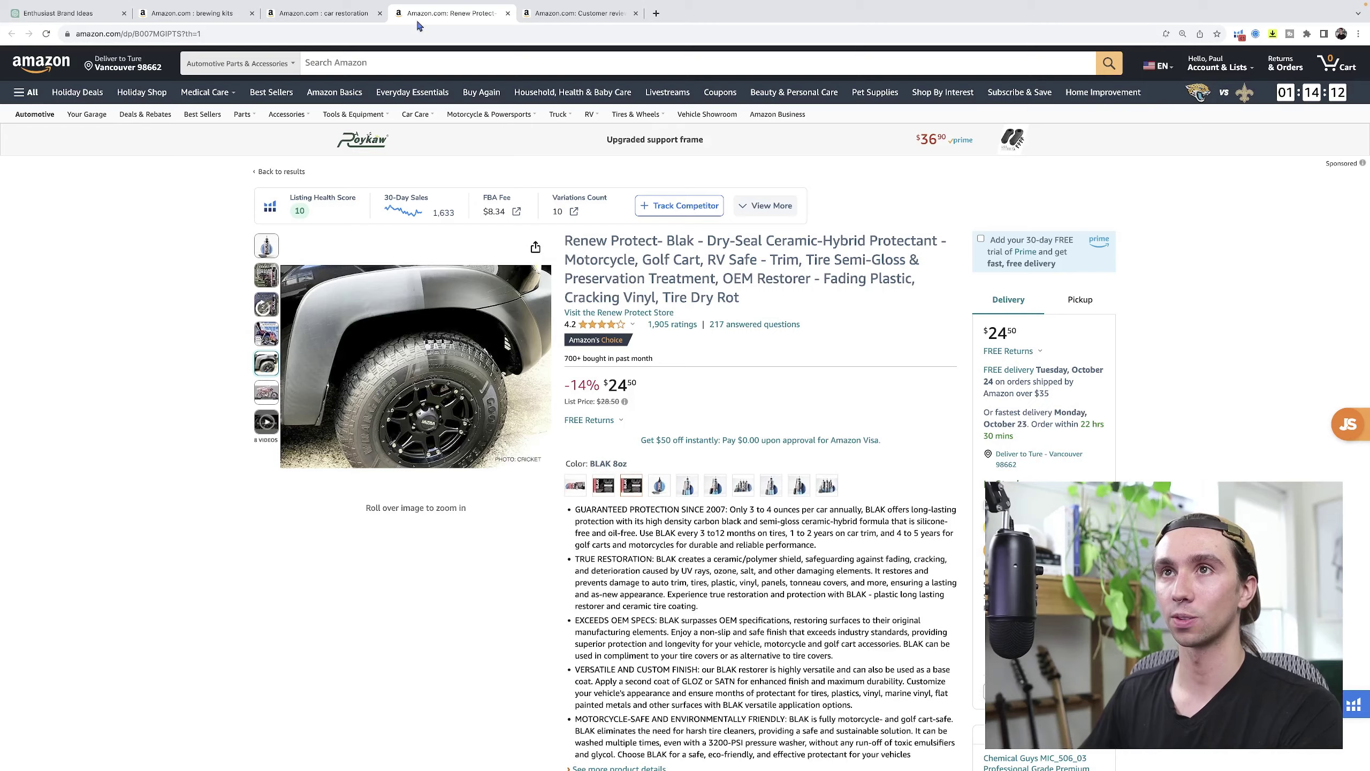
pyautogui.click(324, 12)
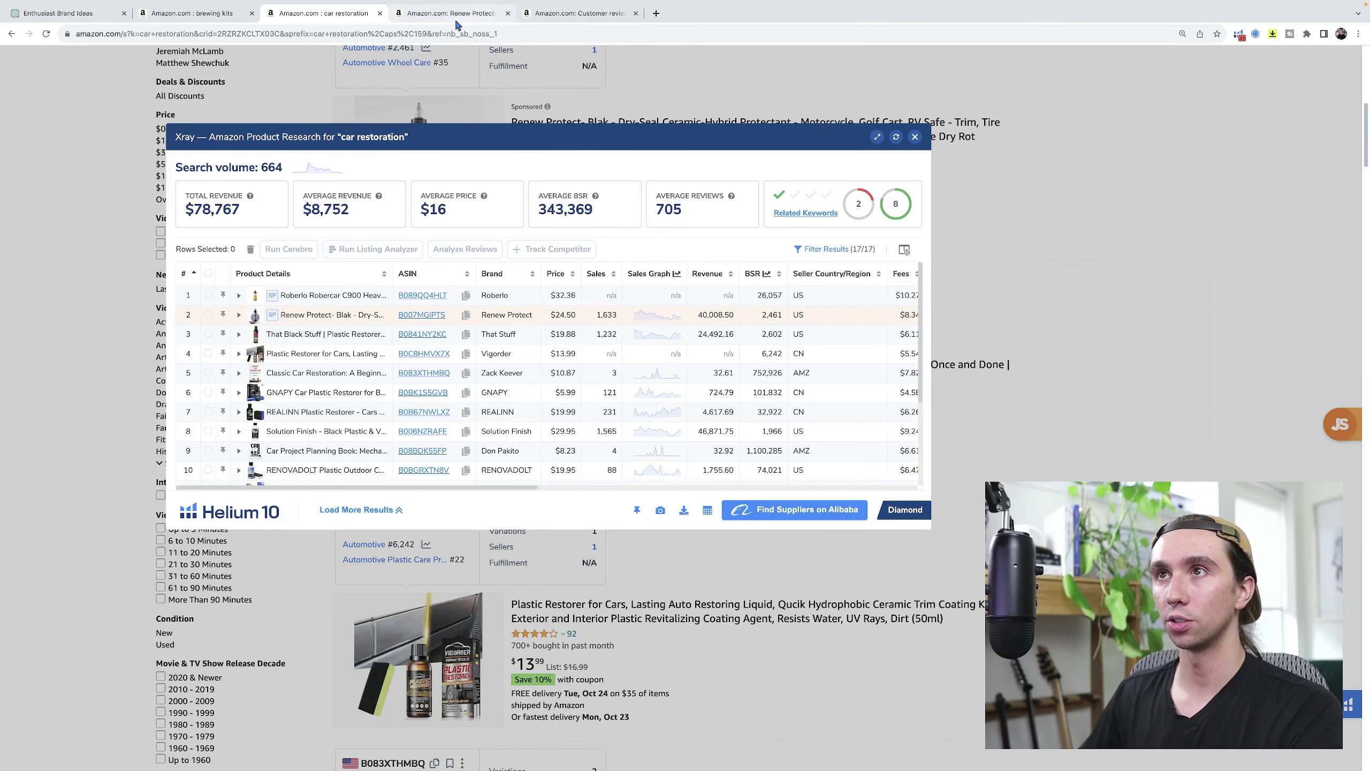
# On the Renew Protect customer reviews tab, read the full top critical review
pyautogui.click(566, 16)
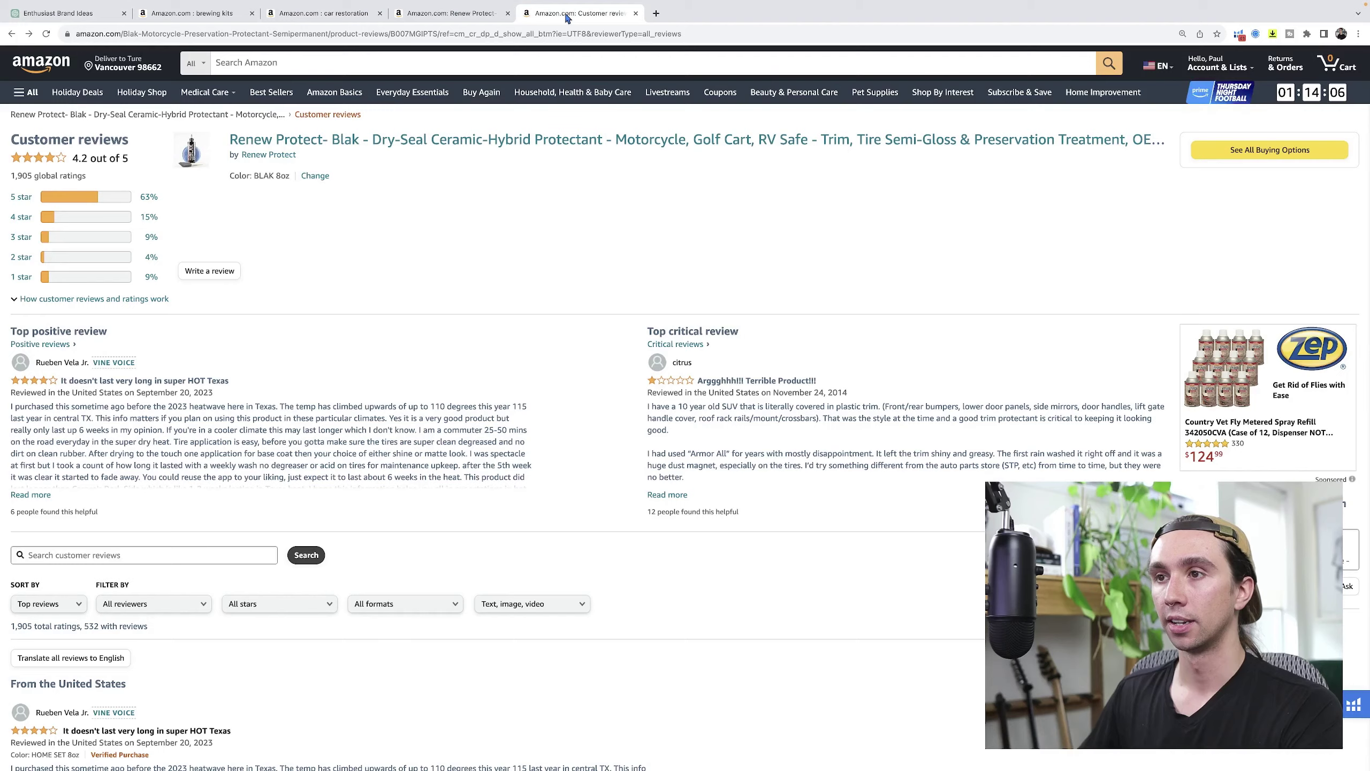
pyautogui.scroll(-1, 506, 354)
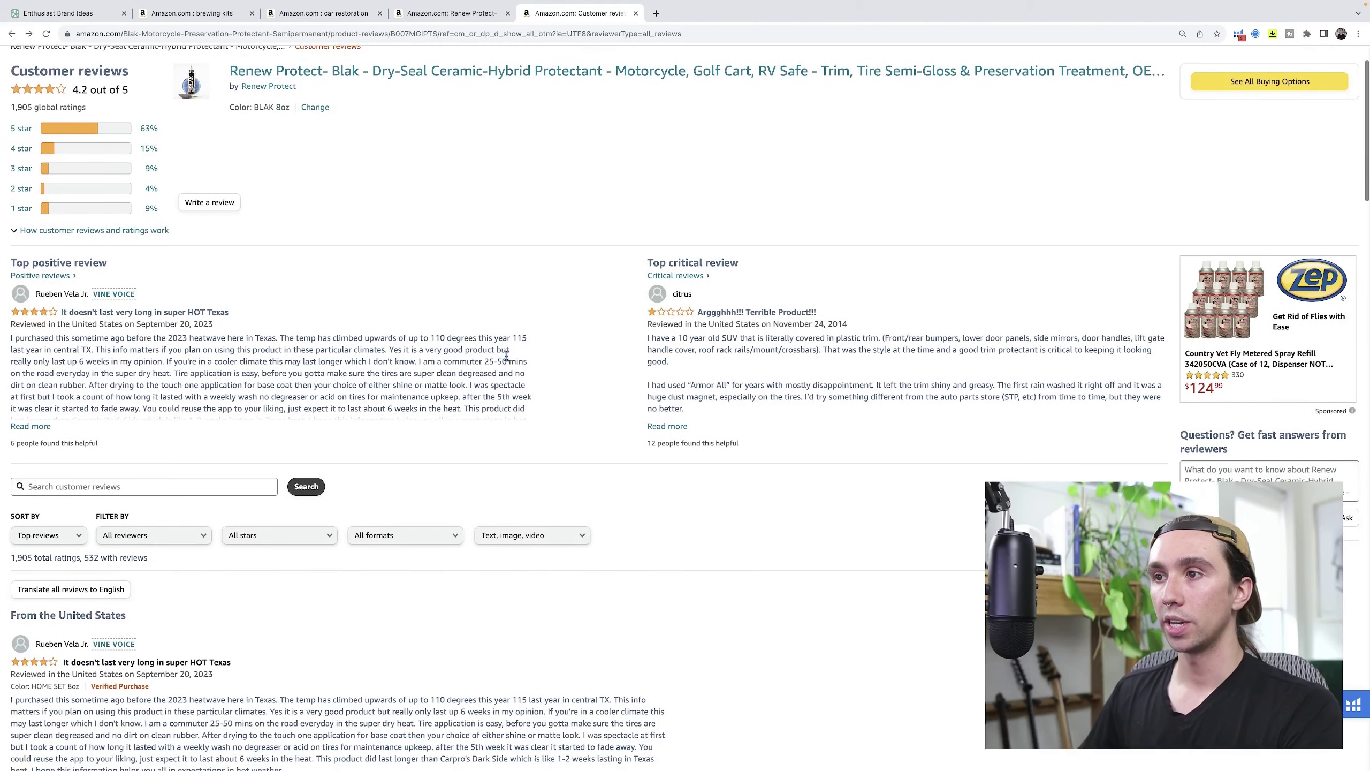
pyautogui.click(668, 427)
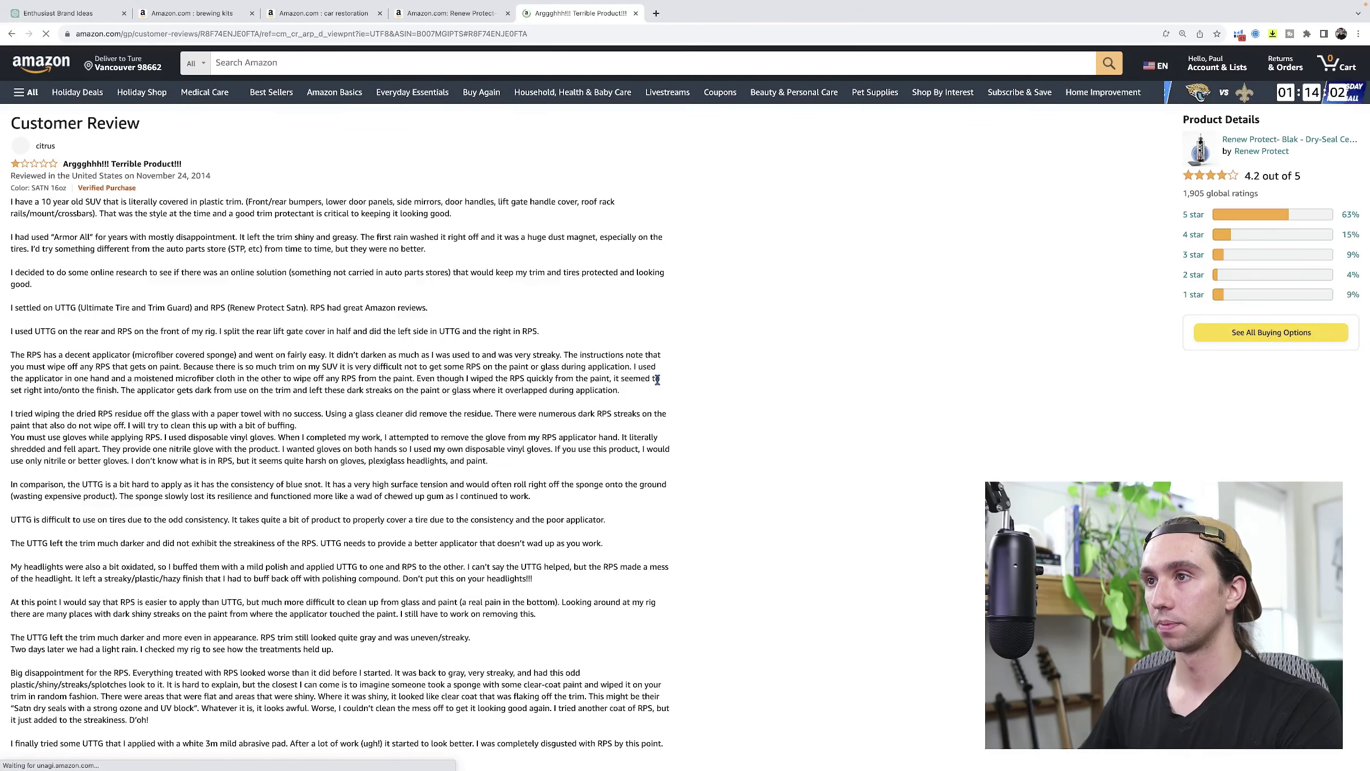
pyautogui.scroll(-15, 43, 206)
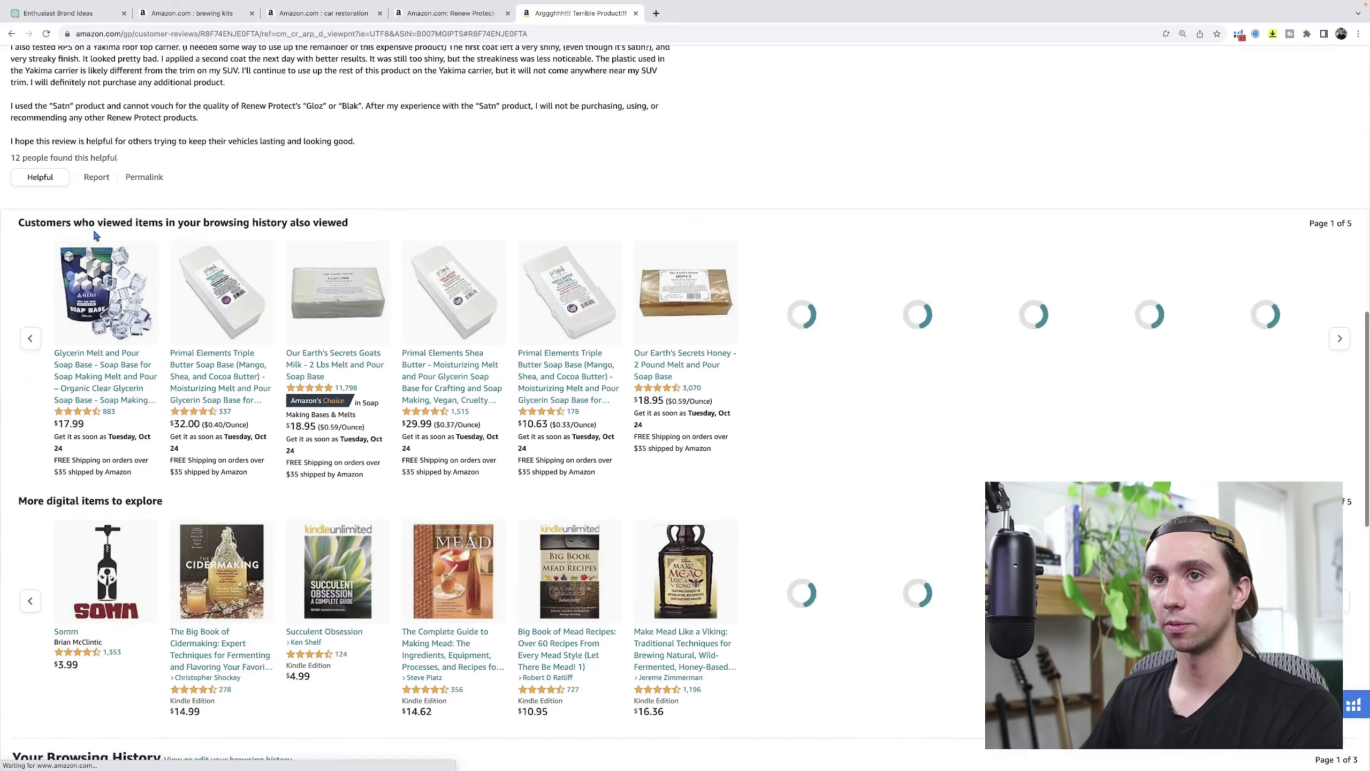
pyautogui.scroll(18, 21, 135)
pyautogui.click(11, 34)
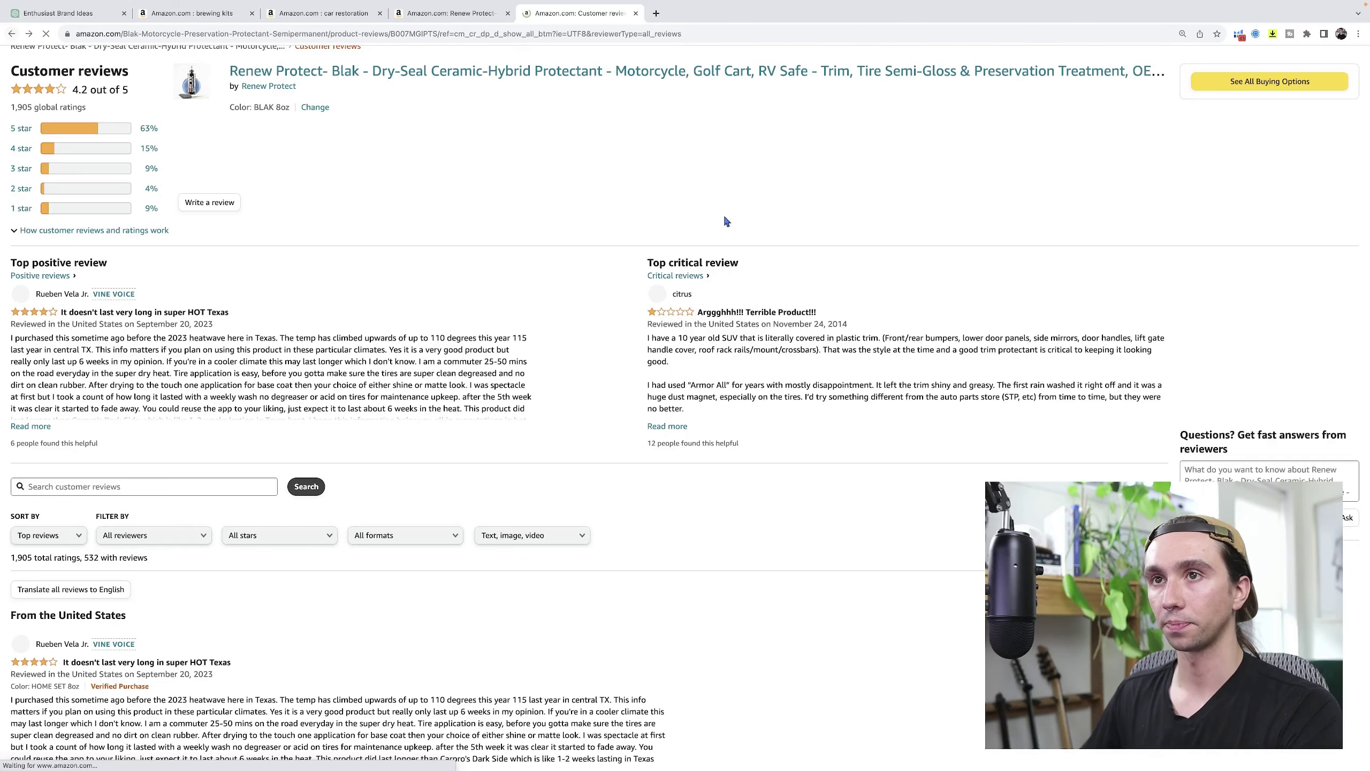
# Open and then close the Helium 10 extension's tool list on the reviews page
pyautogui.scroll(-5, 589, 277)
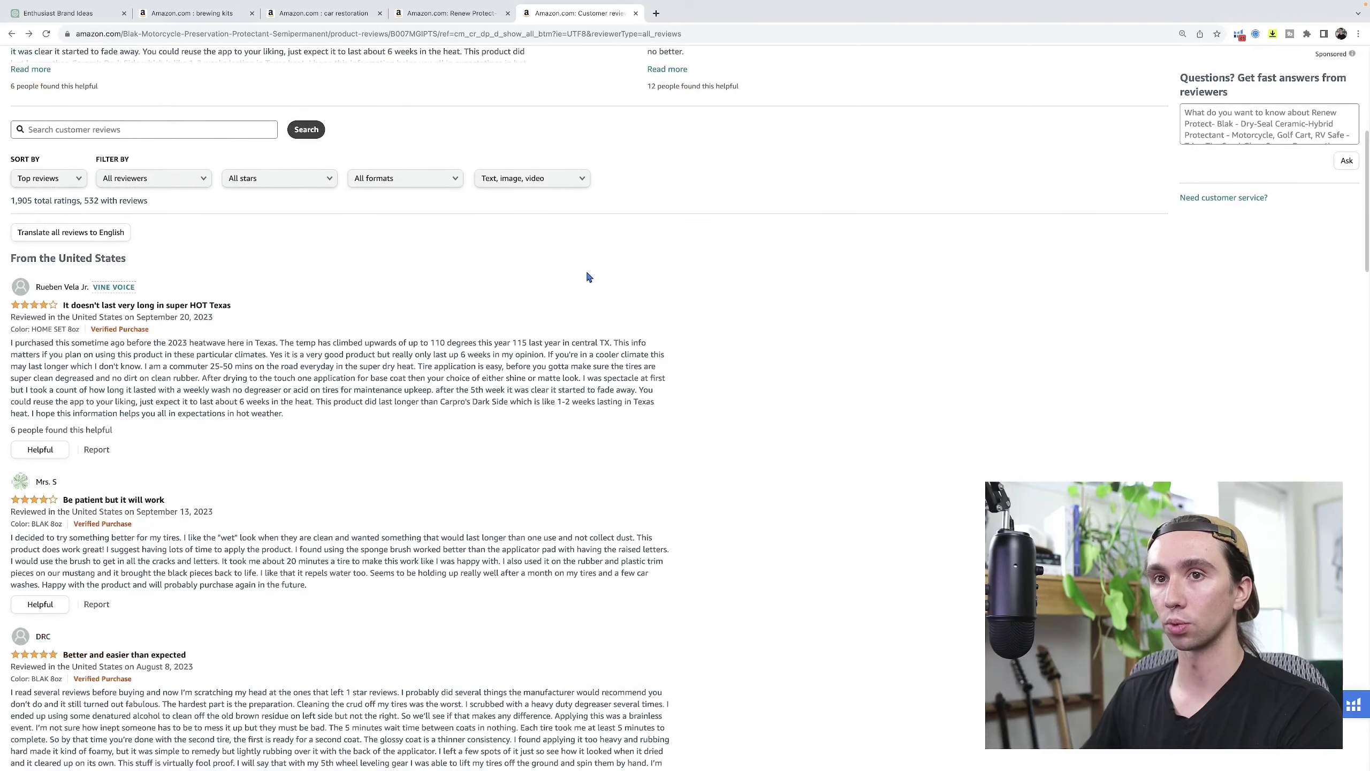
pyautogui.scroll(-7, 591, 275)
pyautogui.scroll(15, 719, 281)
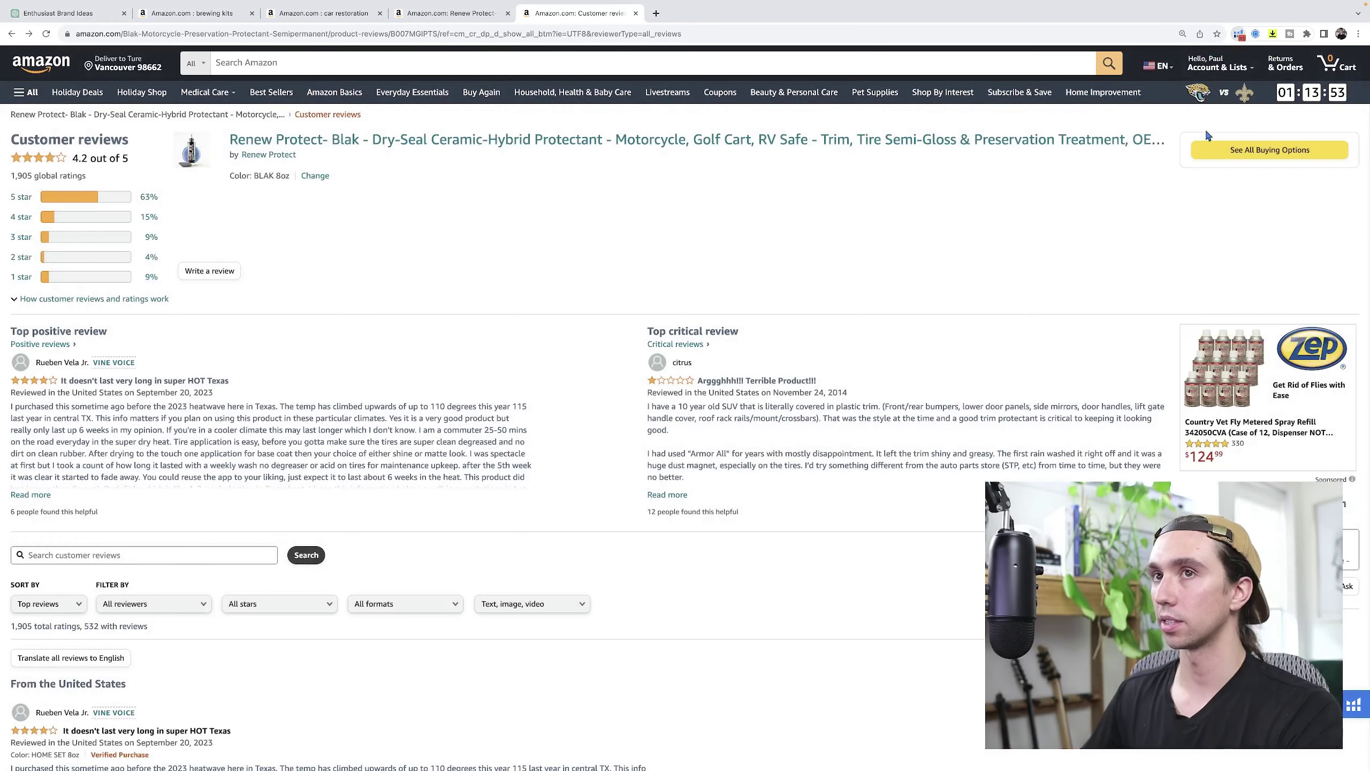
pyautogui.click(1239, 34)
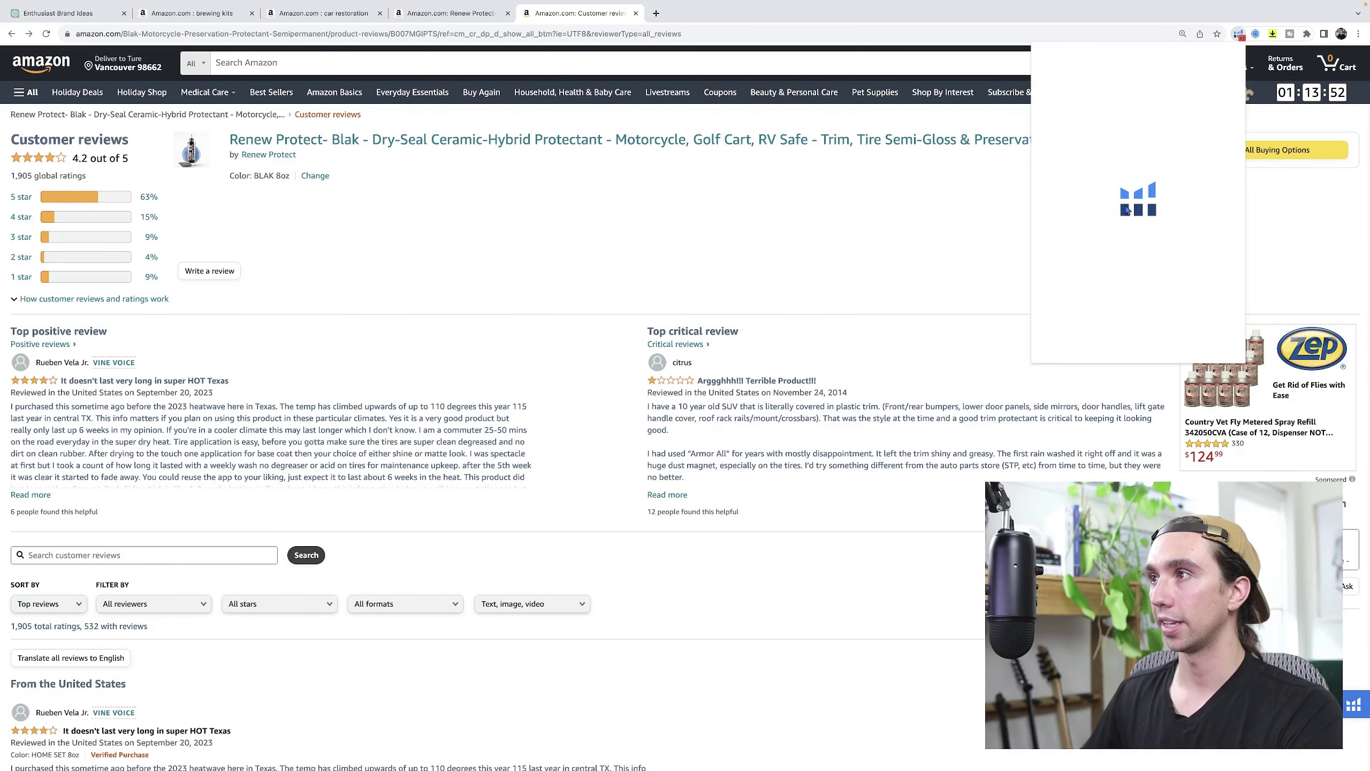
pyautogui.scroll(-2, 1130, 289)
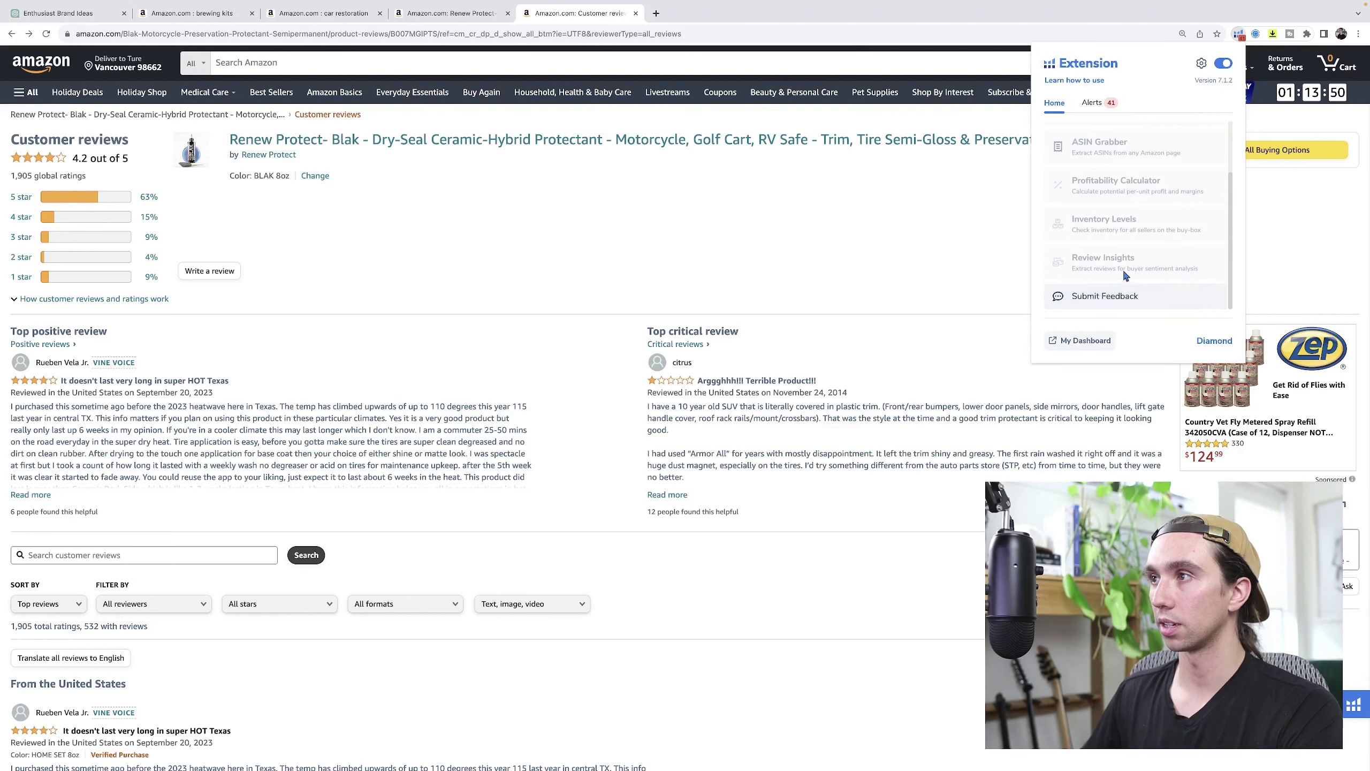
pyautogui.click(1004, 270)
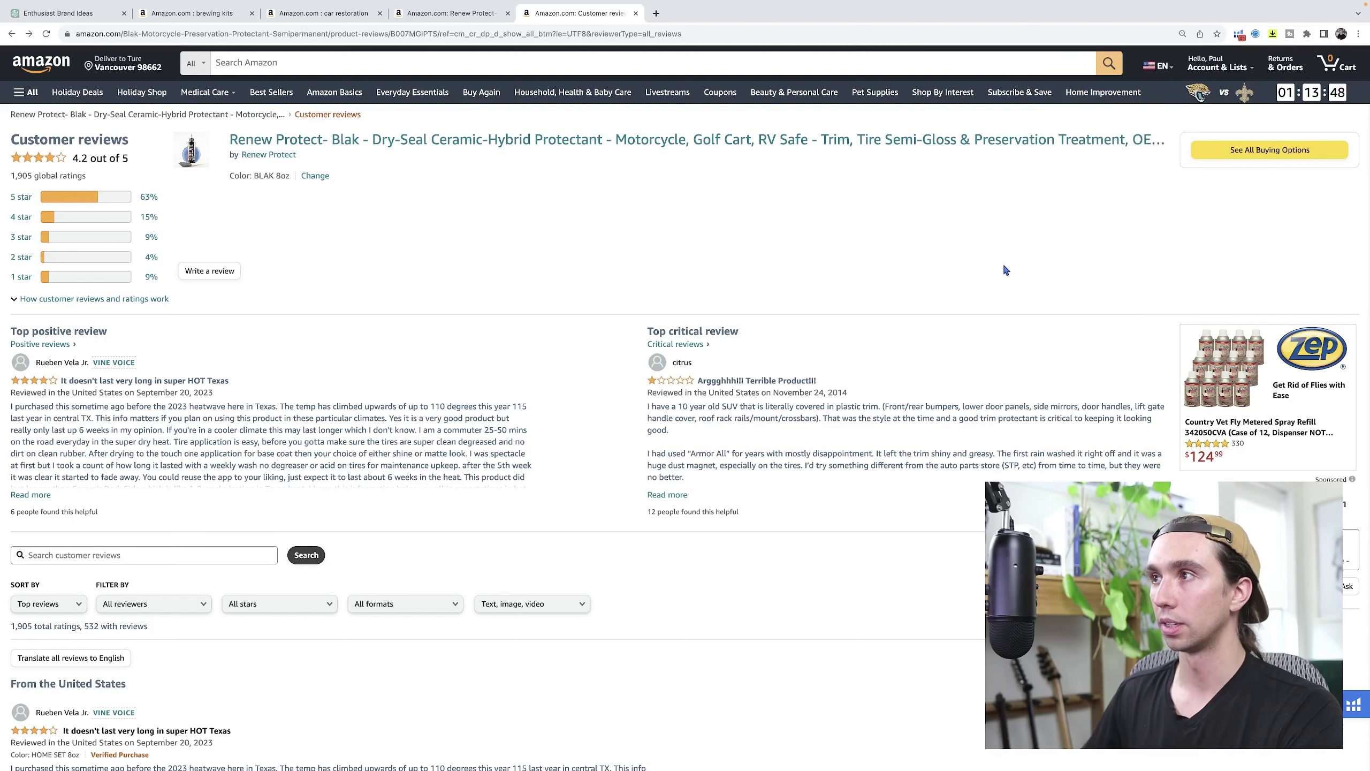
# Go back to the Renew Protect product page and launch Helium 10 Review Insights
pyautogui.click(11, 34)
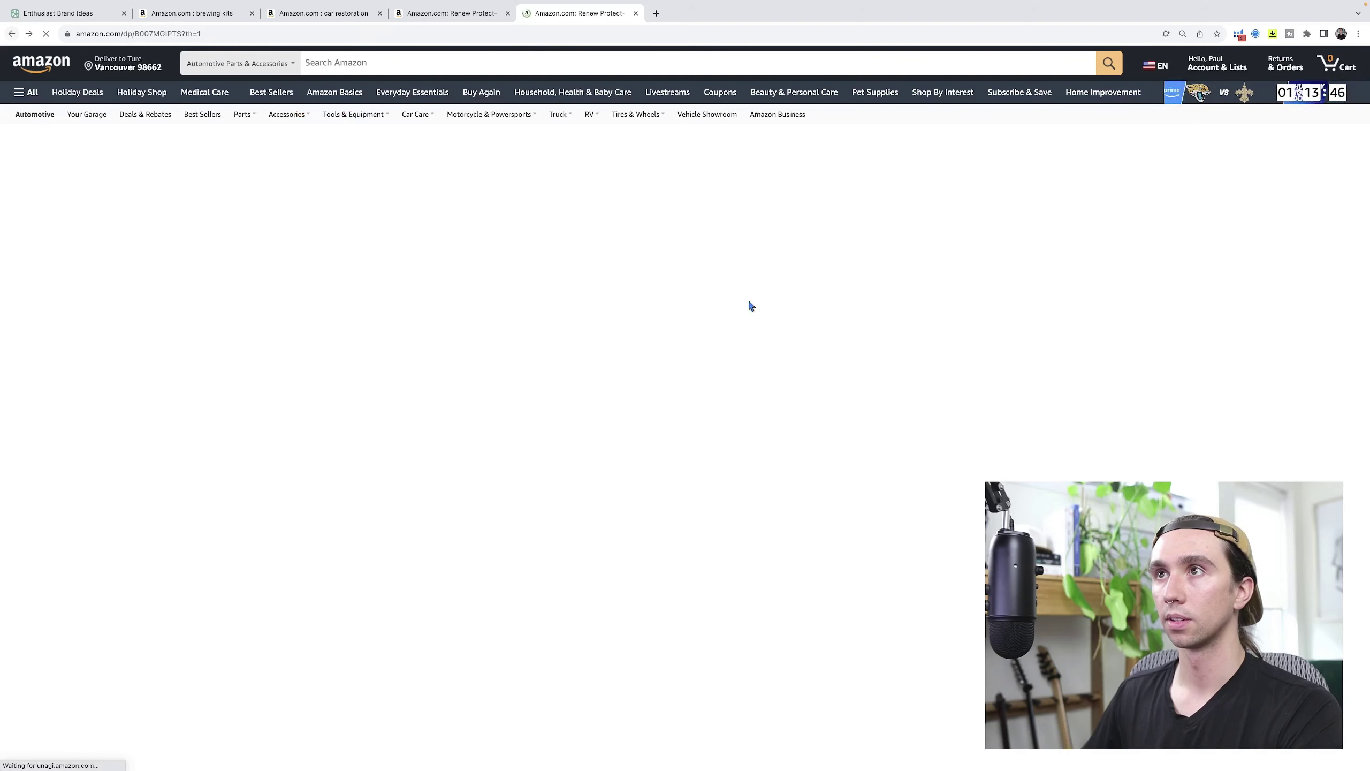
pyautogui.click(1239, 33)
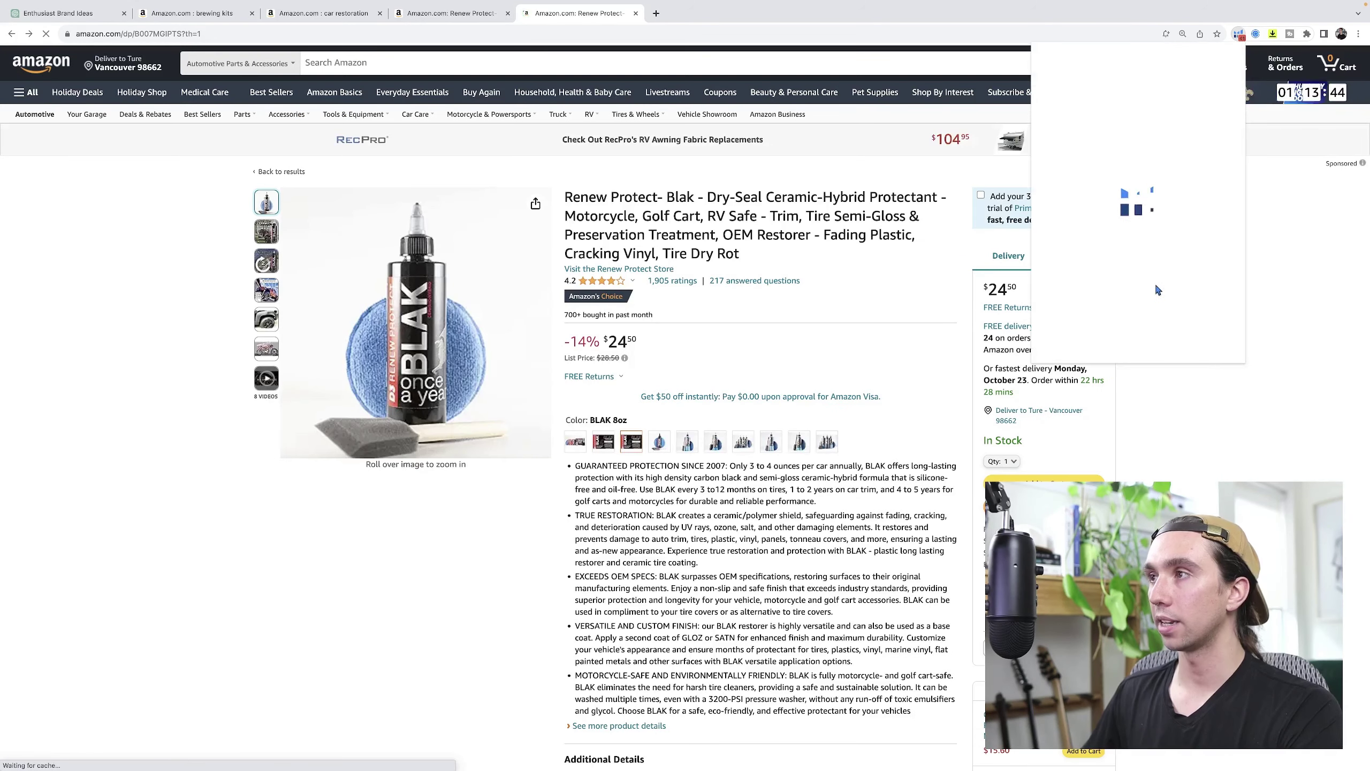
pyautogui.scroll(-2, 1148, 285)
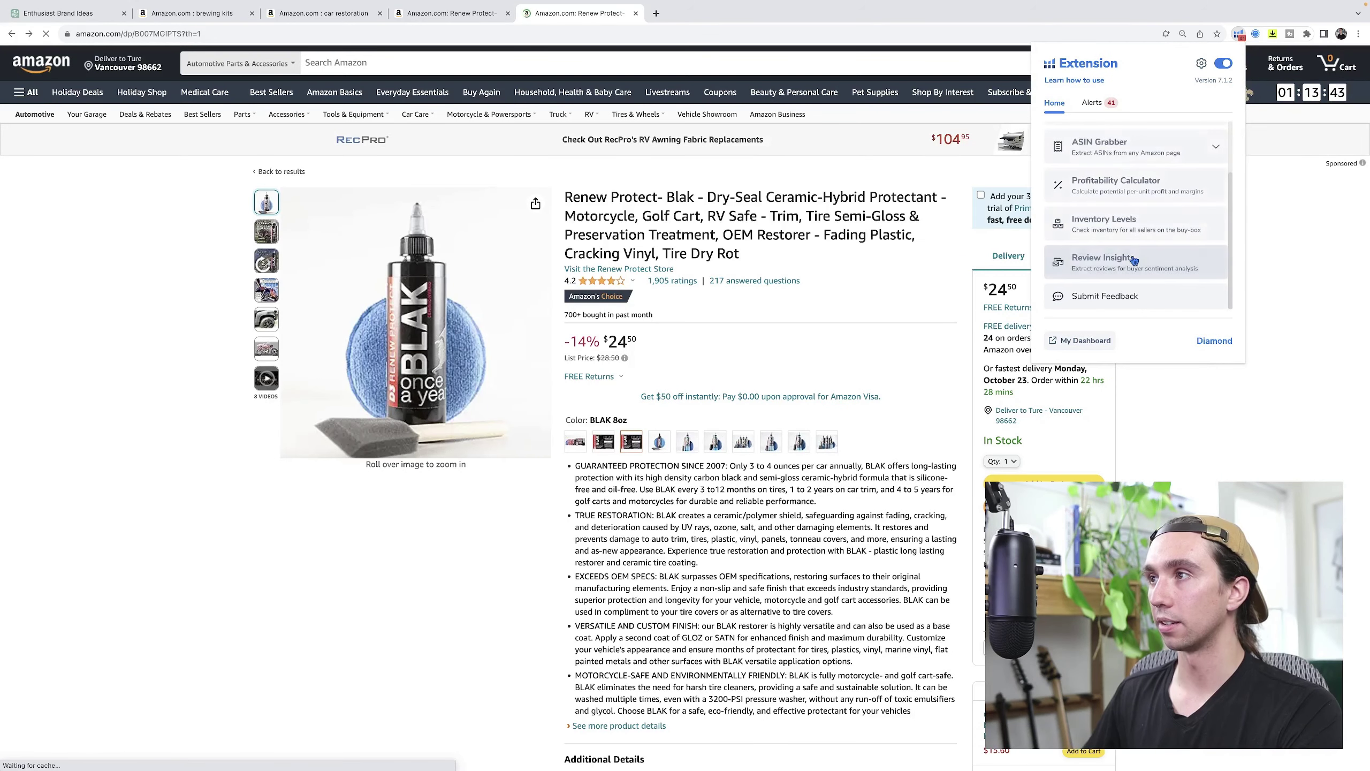
pyautogui.click(1134, 261)
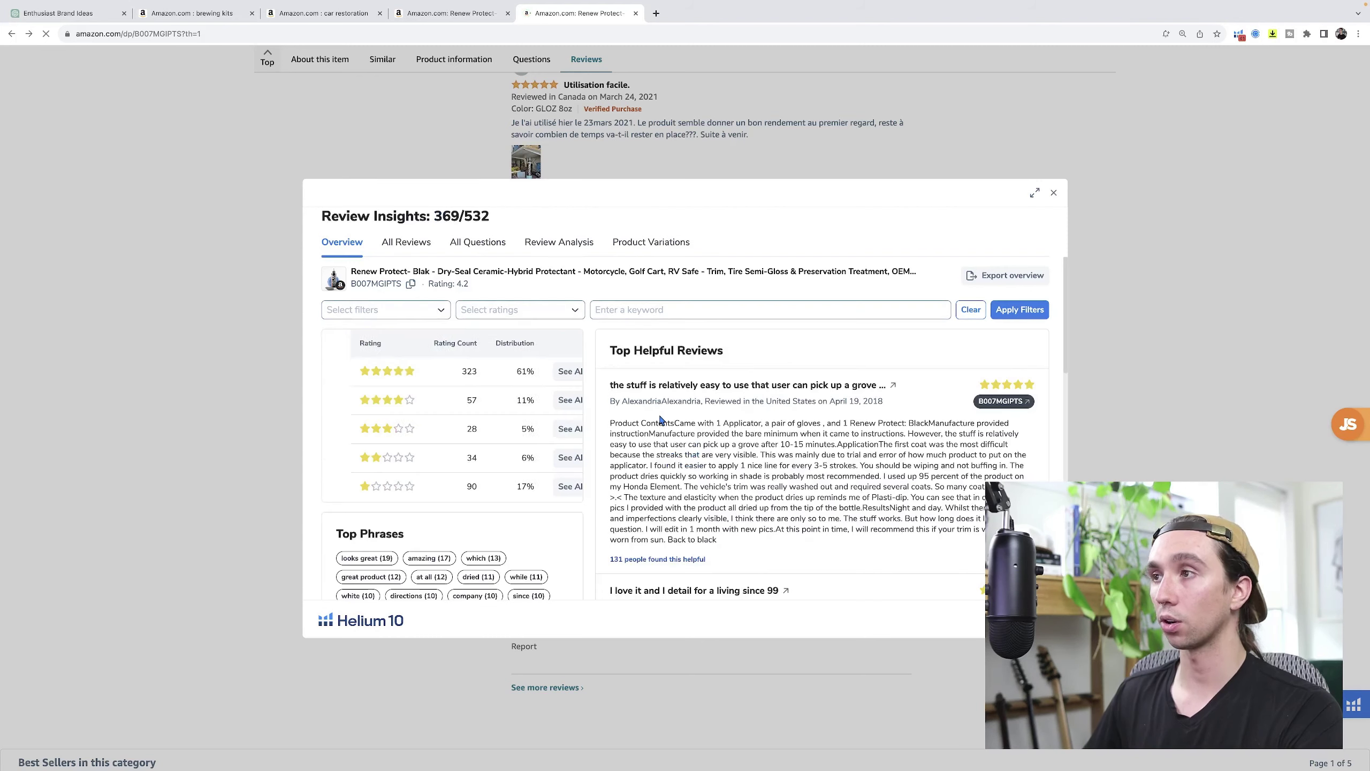
pyautogui.scroll(-4, 780, 459)
pyautogui.scroll(-10, 782, 460)
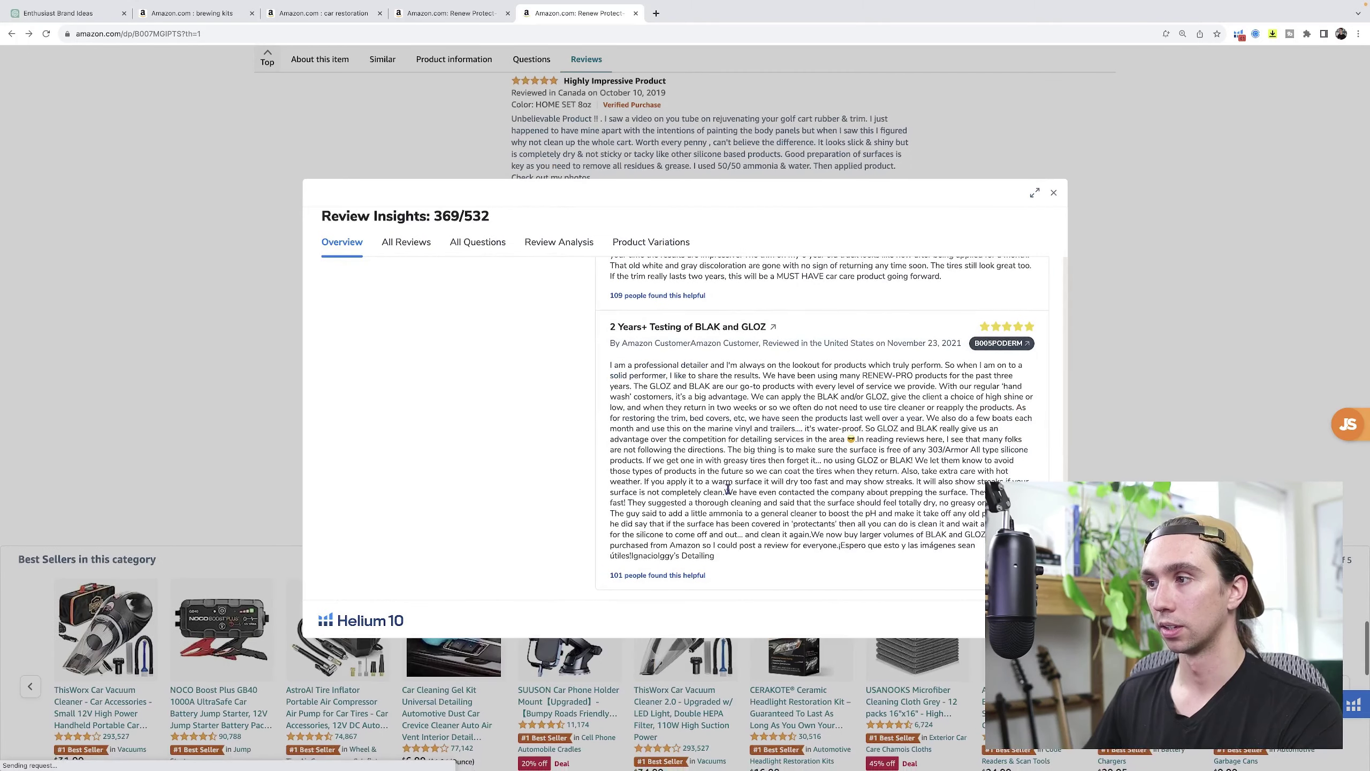
pyautogui.scroll(14, 783, 464)
pyautogui.scroll(-1, 725, 492)
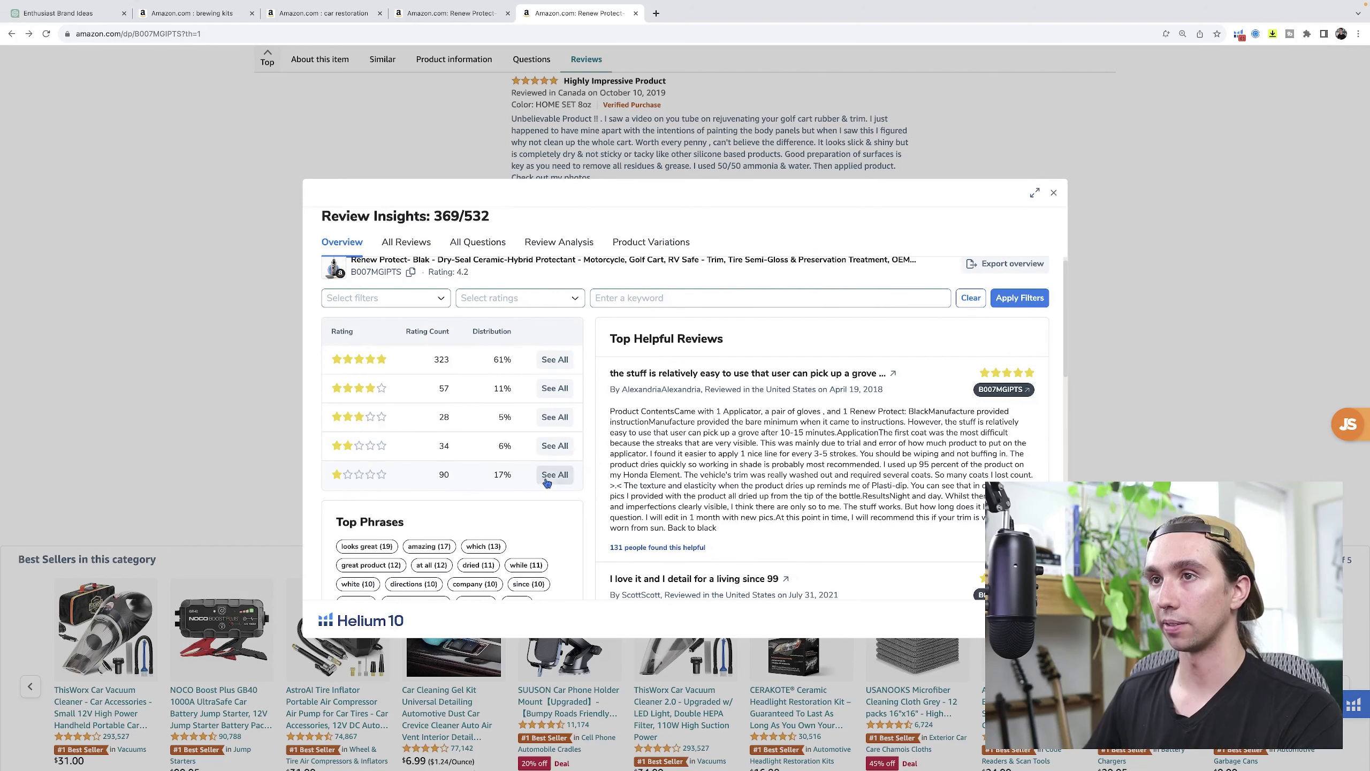
# Expand 'at all' in Review Analysis and read its twelve mentions averaging 1.6 stars
pyautogui.click(555, 475)
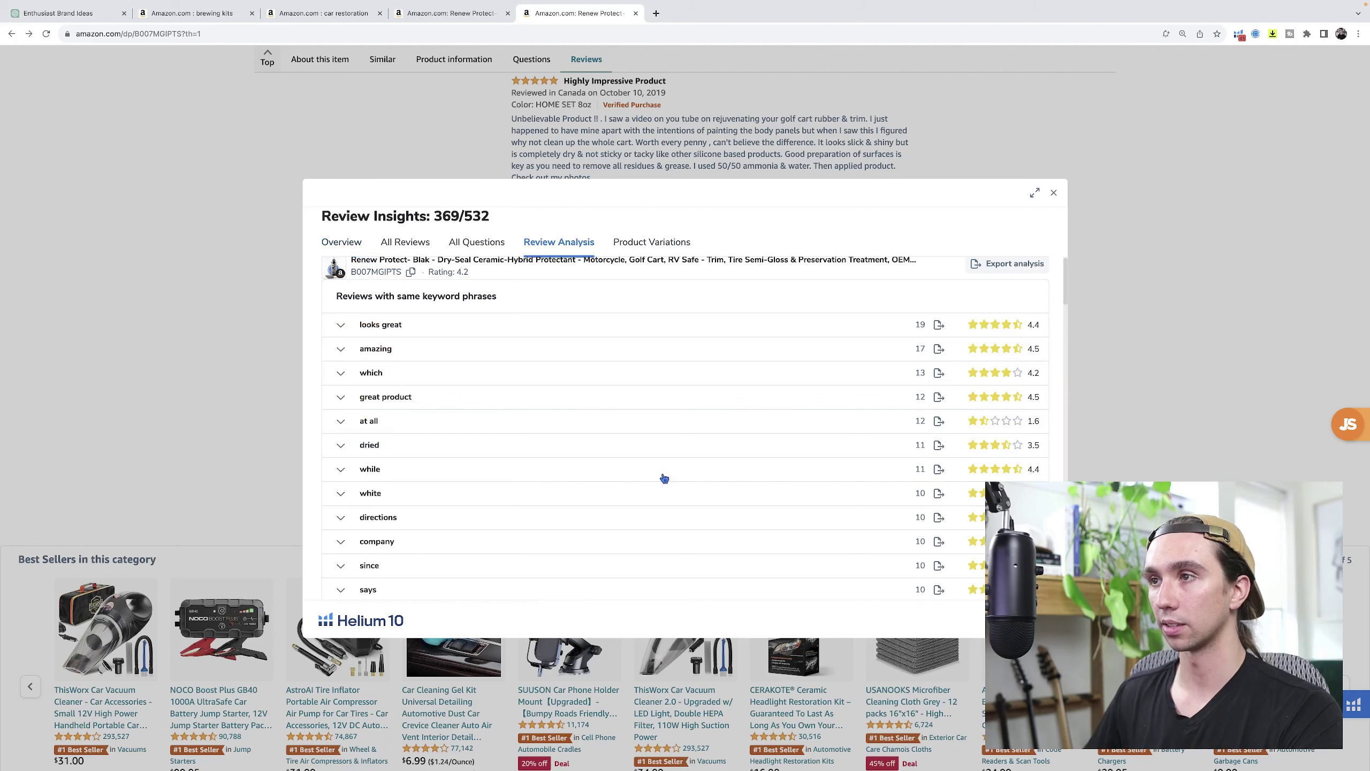
pyautogui.scroll(-15, 664, 478)
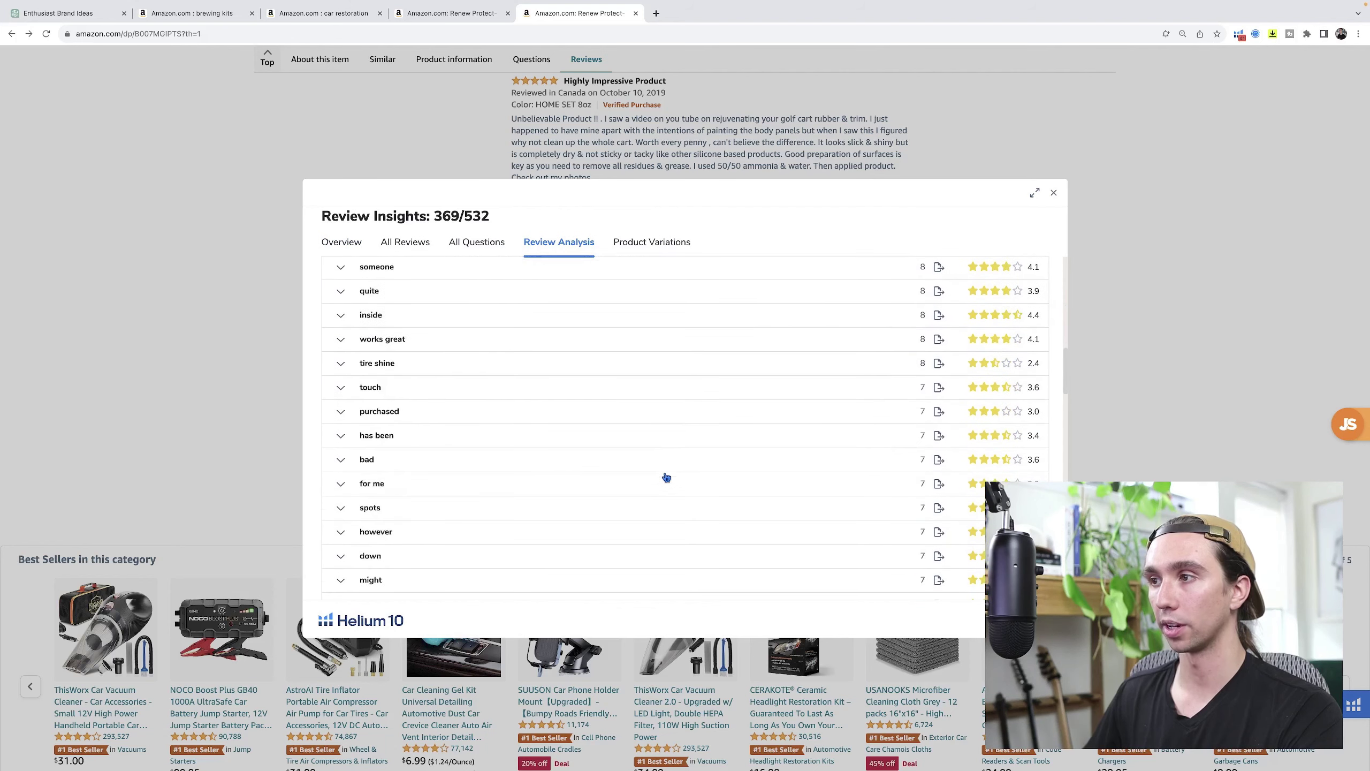
pyautogui.scroll(-10, 666, 477)
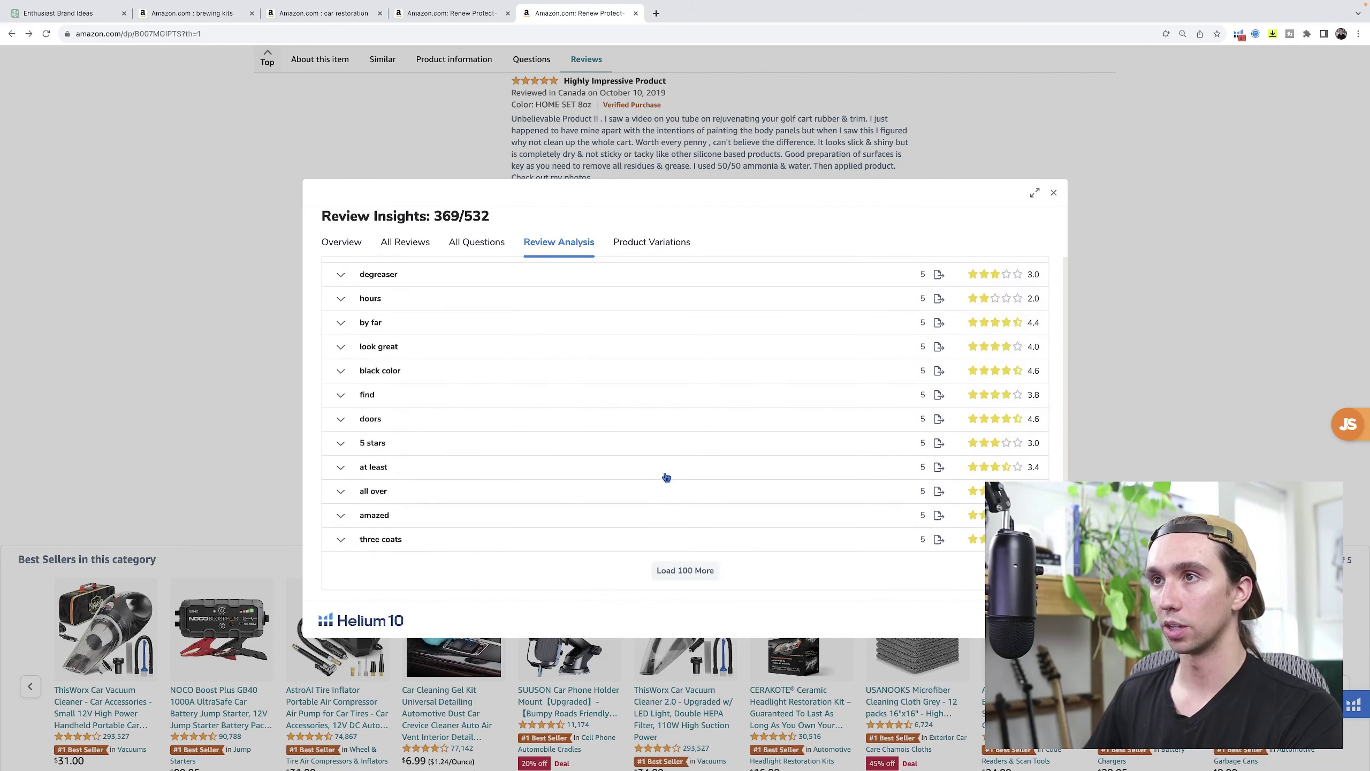
pyautogui.scroll(20, 665, 478)
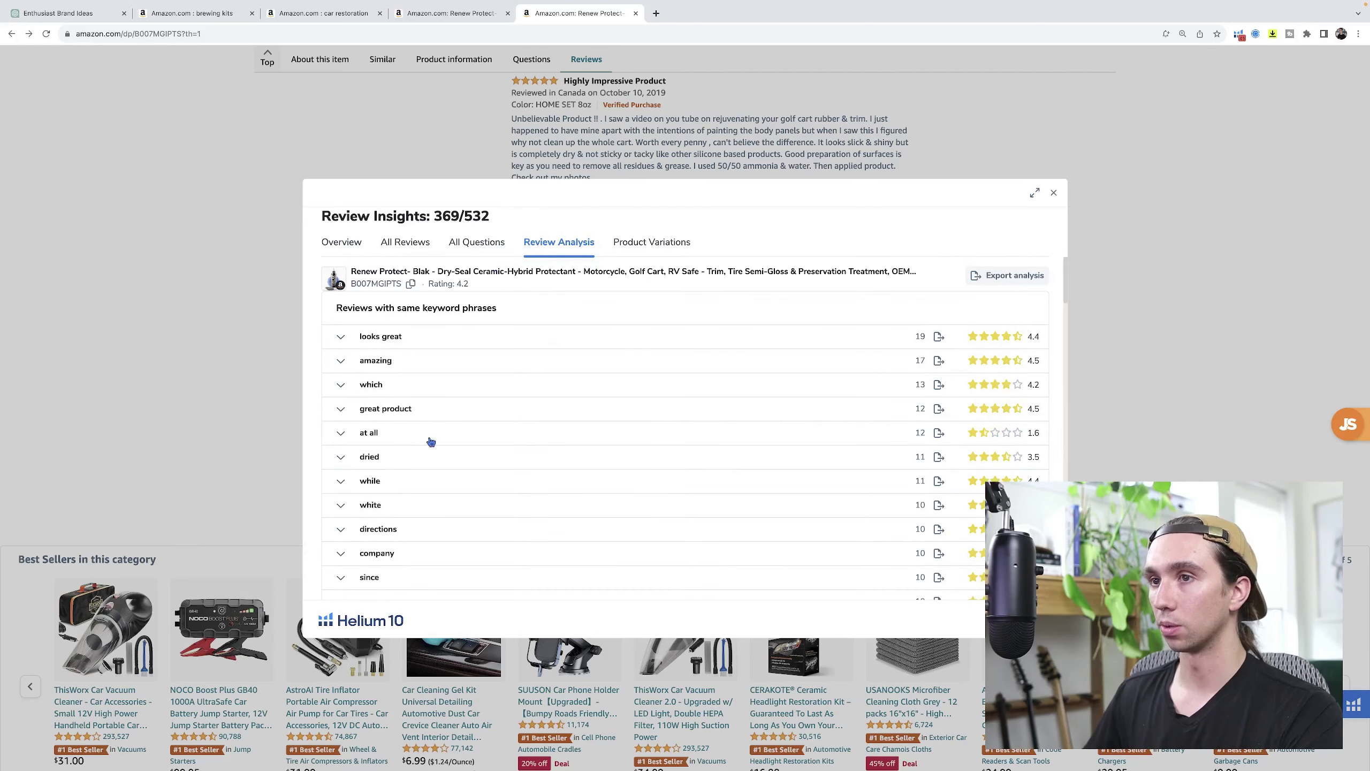
pyautogui.click(340, 433)
pyautogui.scroll(-3, 573, 454)
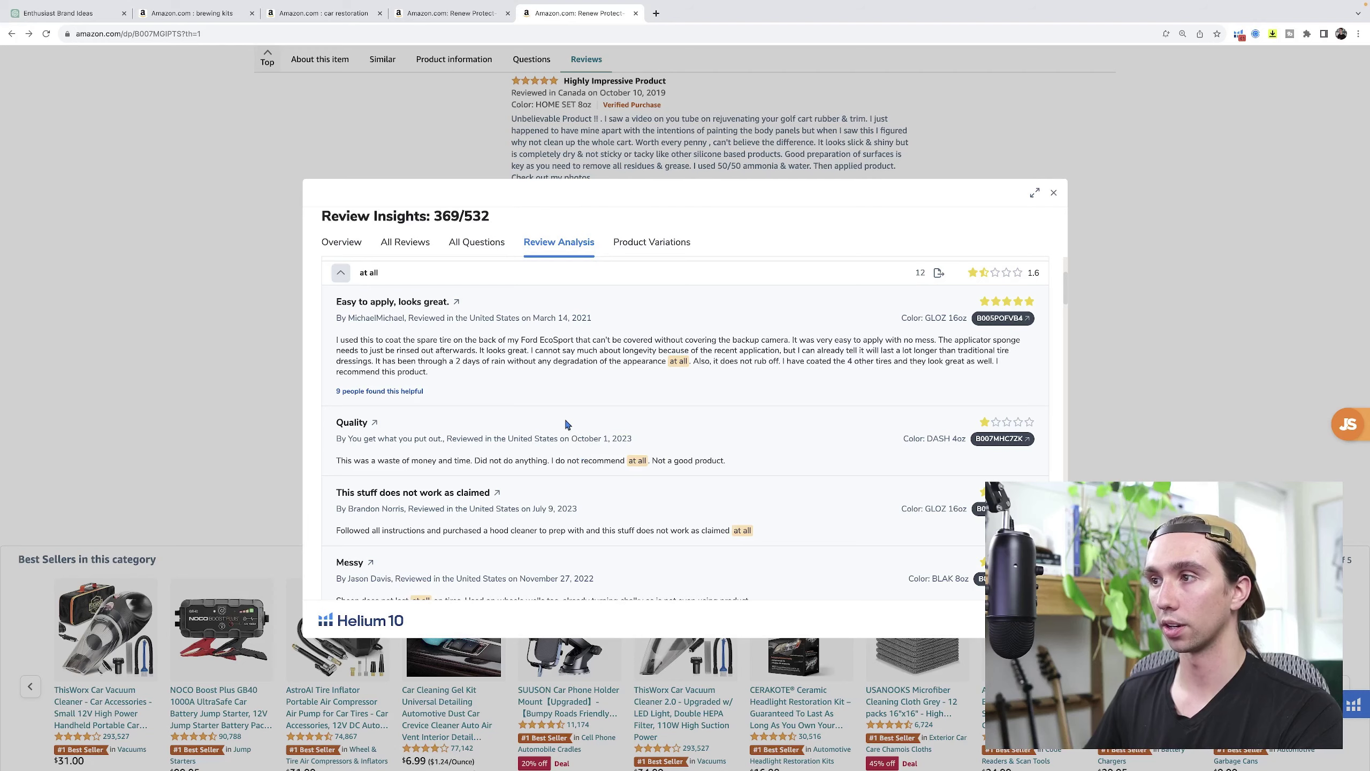
pyautogui.scroll(-10, 566, 424)
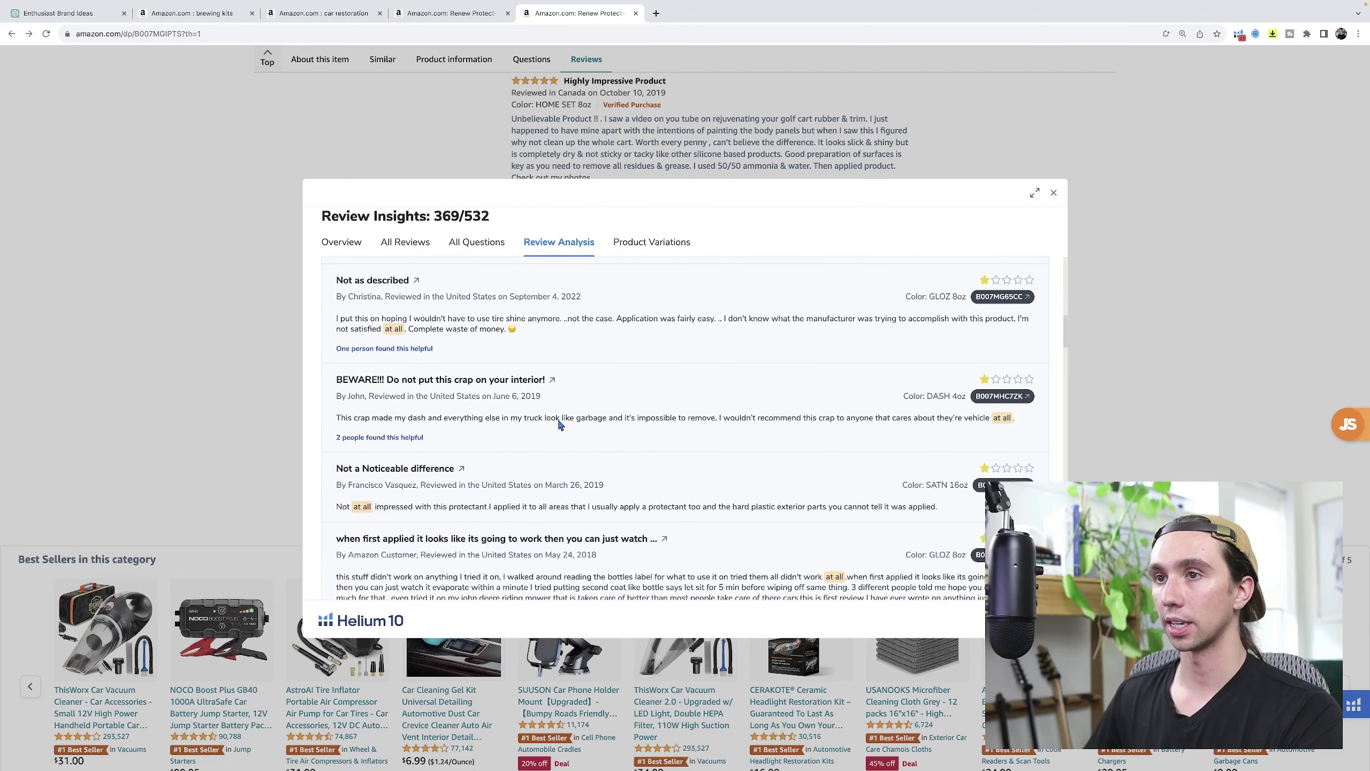
pyautogui.scroll(-4, 564, 430)
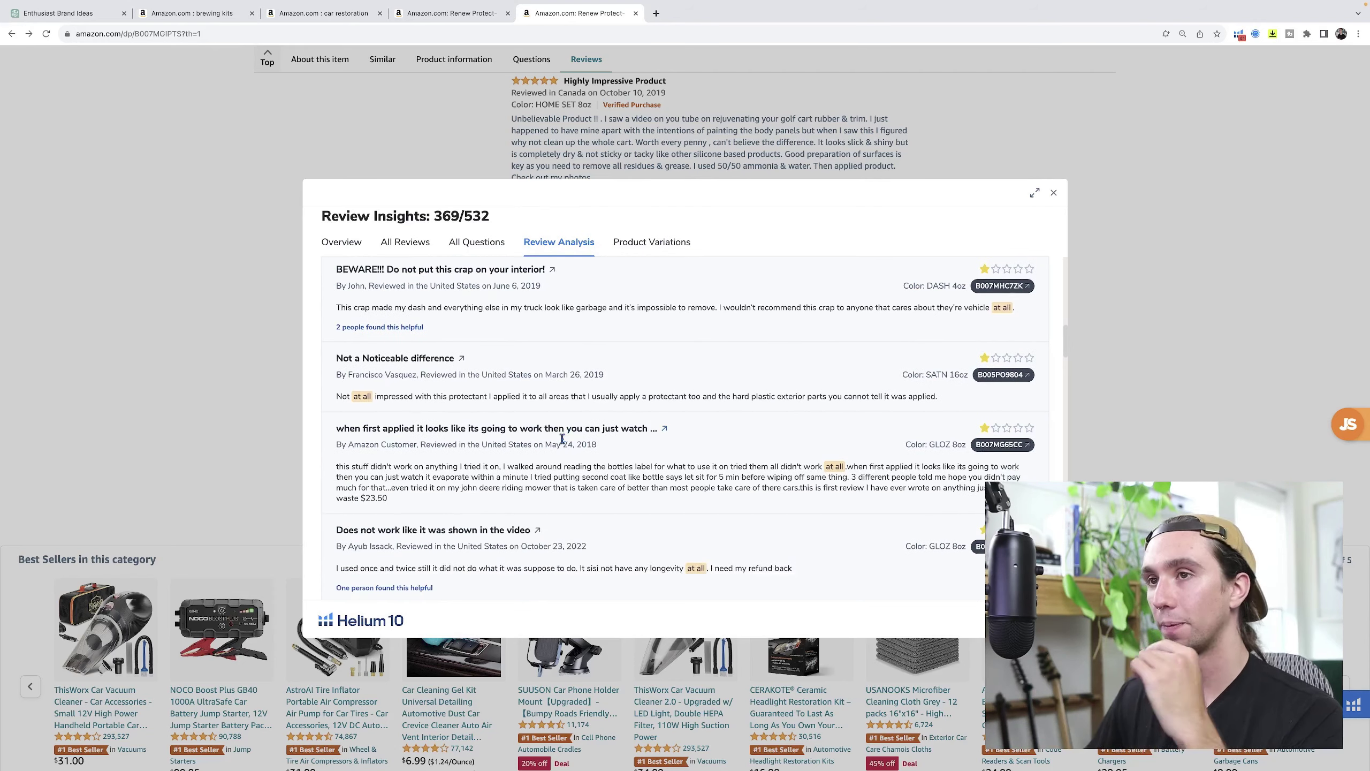
pyautogui.scroll(-4, 562, 443)
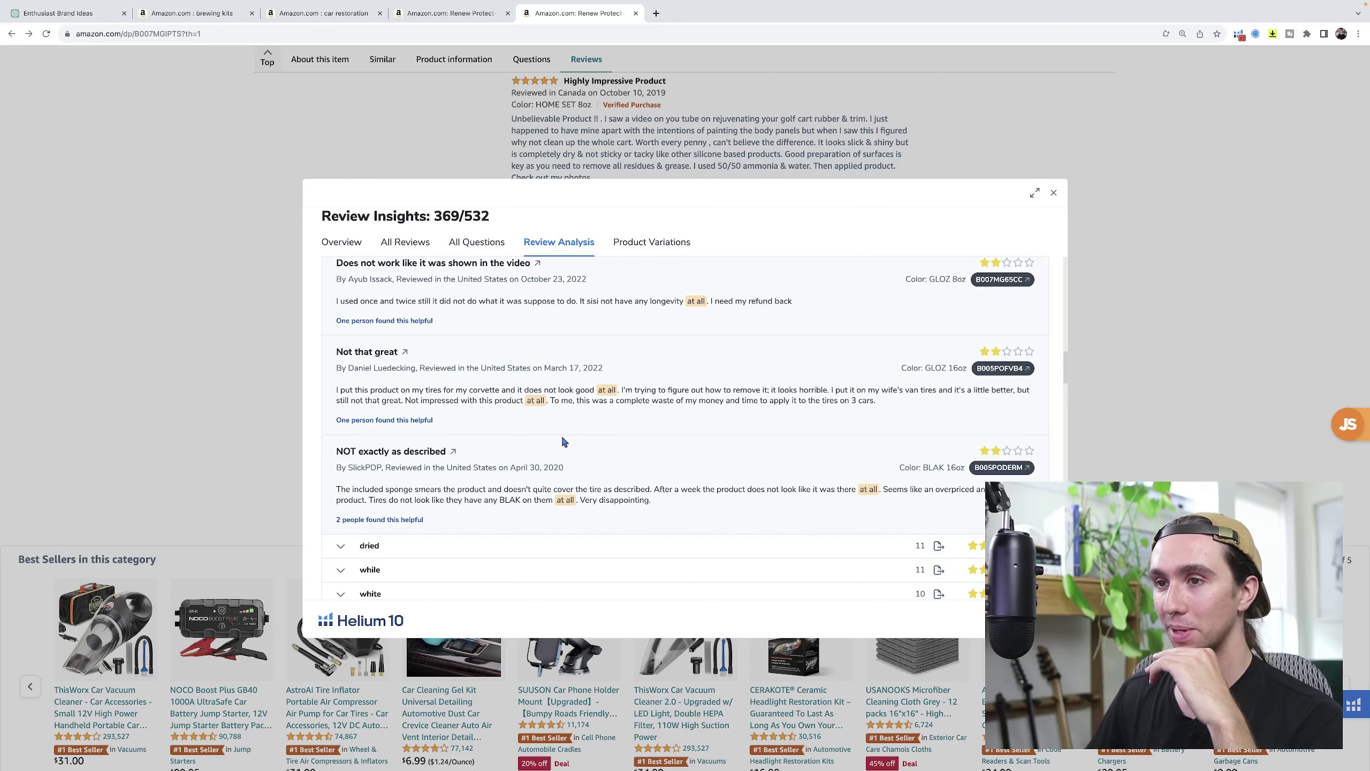
pyautogui.scroll(-3, 573, 443)
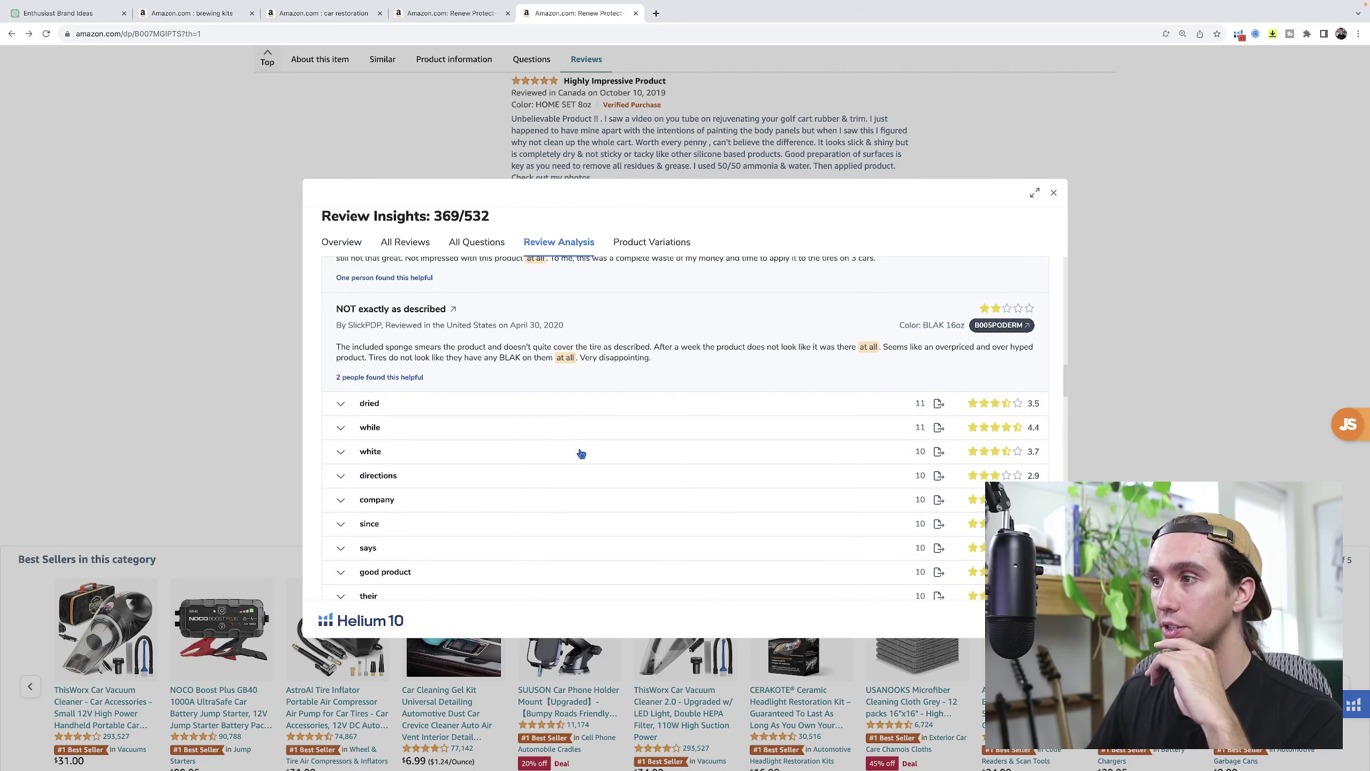
pyautogui.scroll(10, 578, 462)
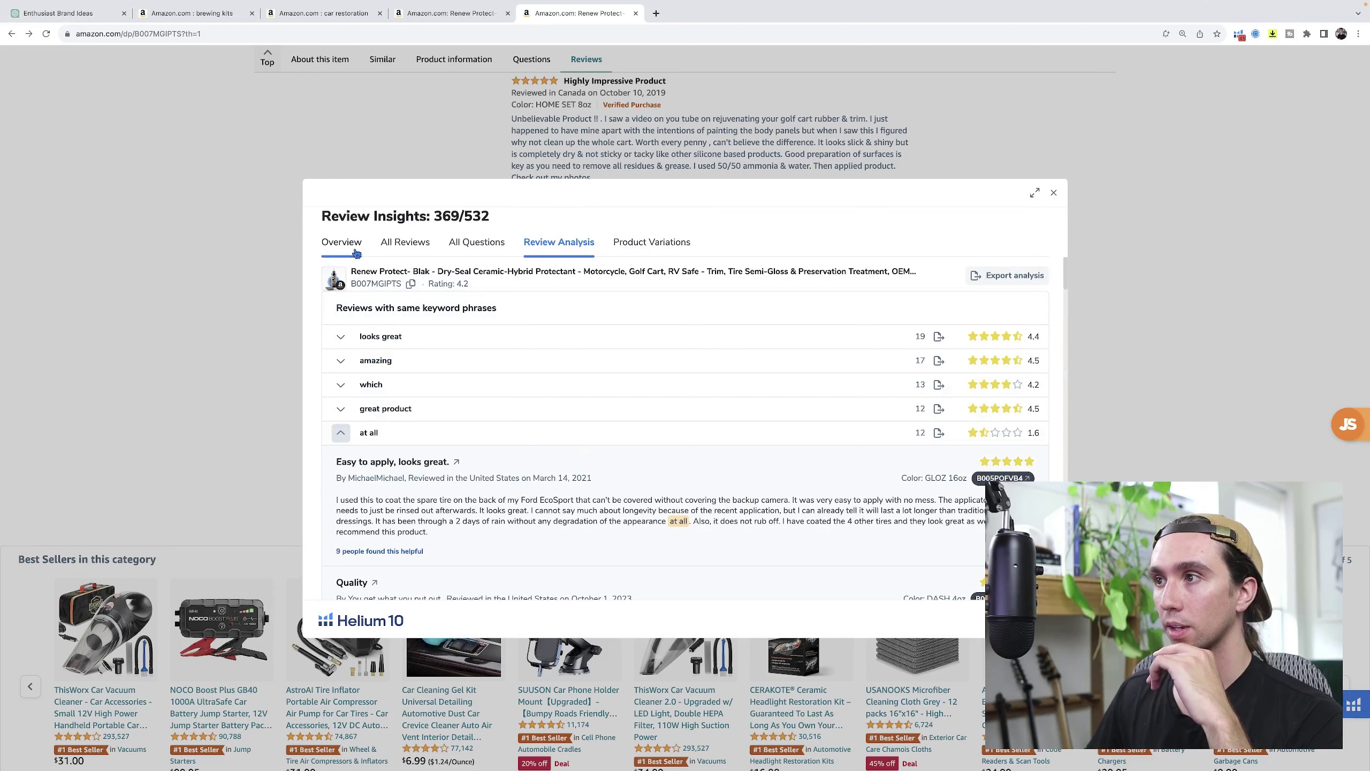
pyautogui.scroll(-1, 486, 438)
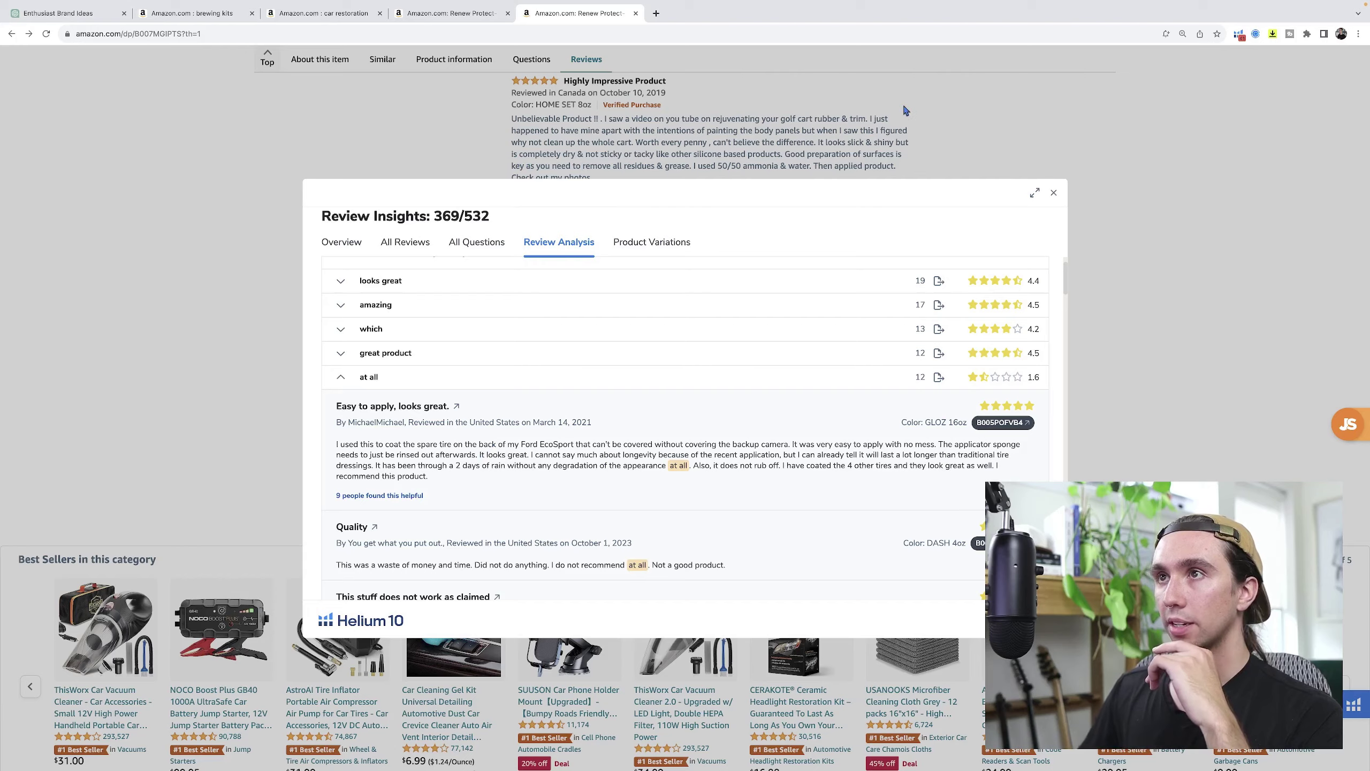
# Close Review Insights and filter Renew Protect's customer reviews to 3-star only
pyautogui.click(1053, 193)
pyautogui.scroll(3, 505, 661)
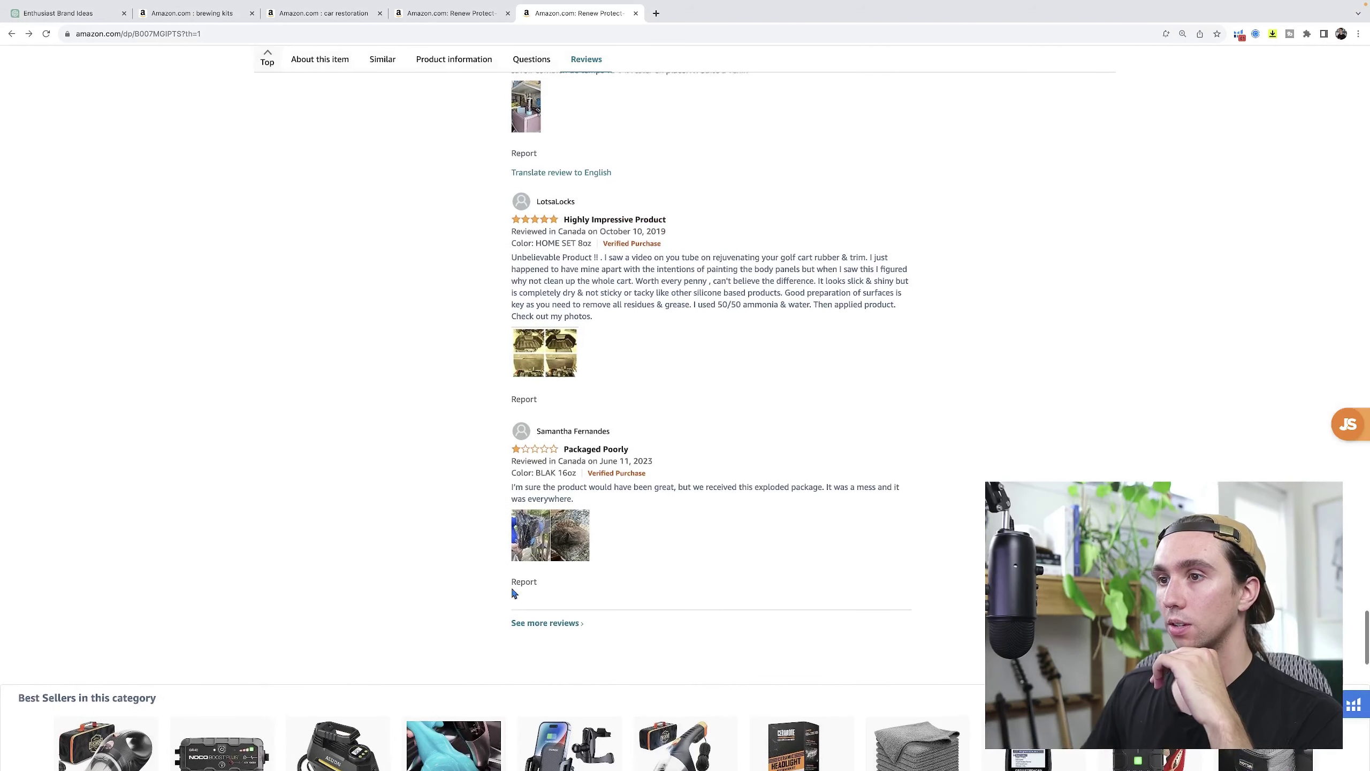
pyautogui.scroll(20, 541, 532)
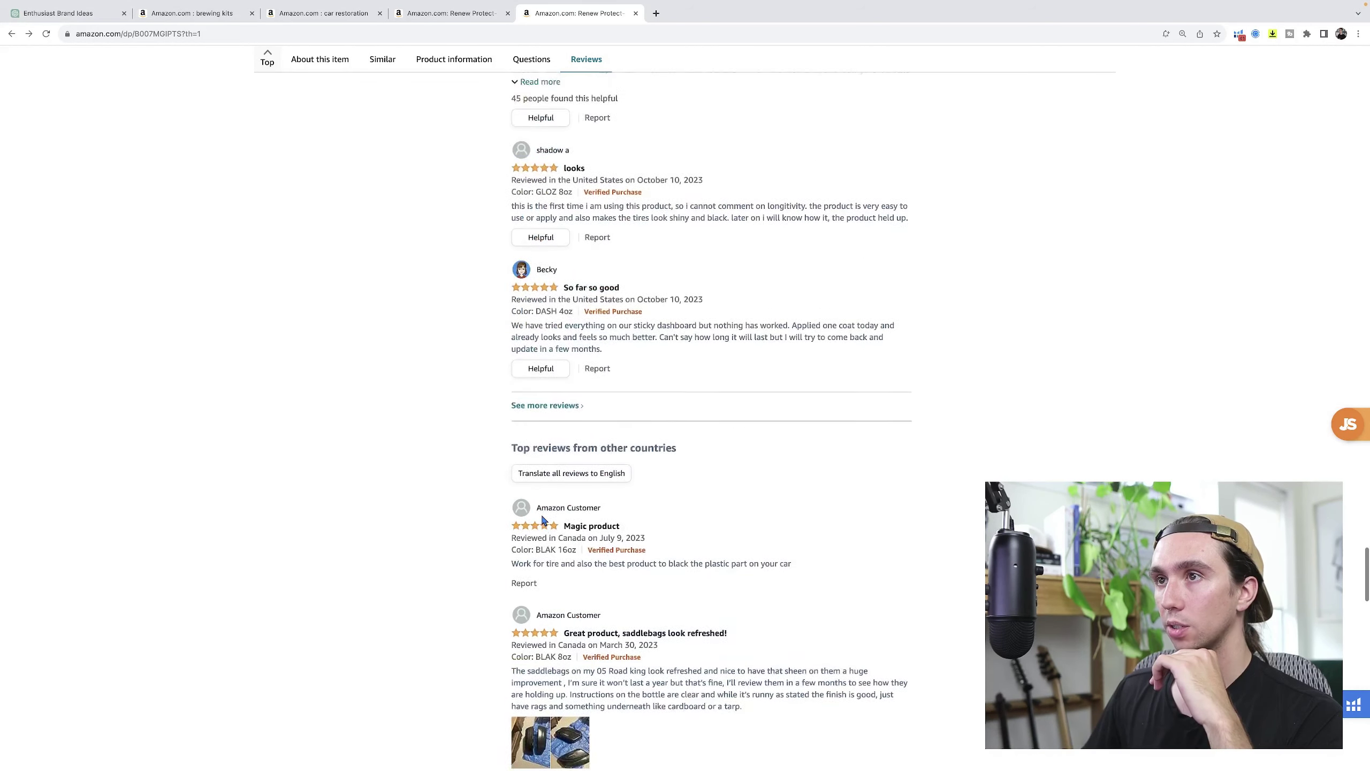
pyautogui.scroll(11, 544, 519)
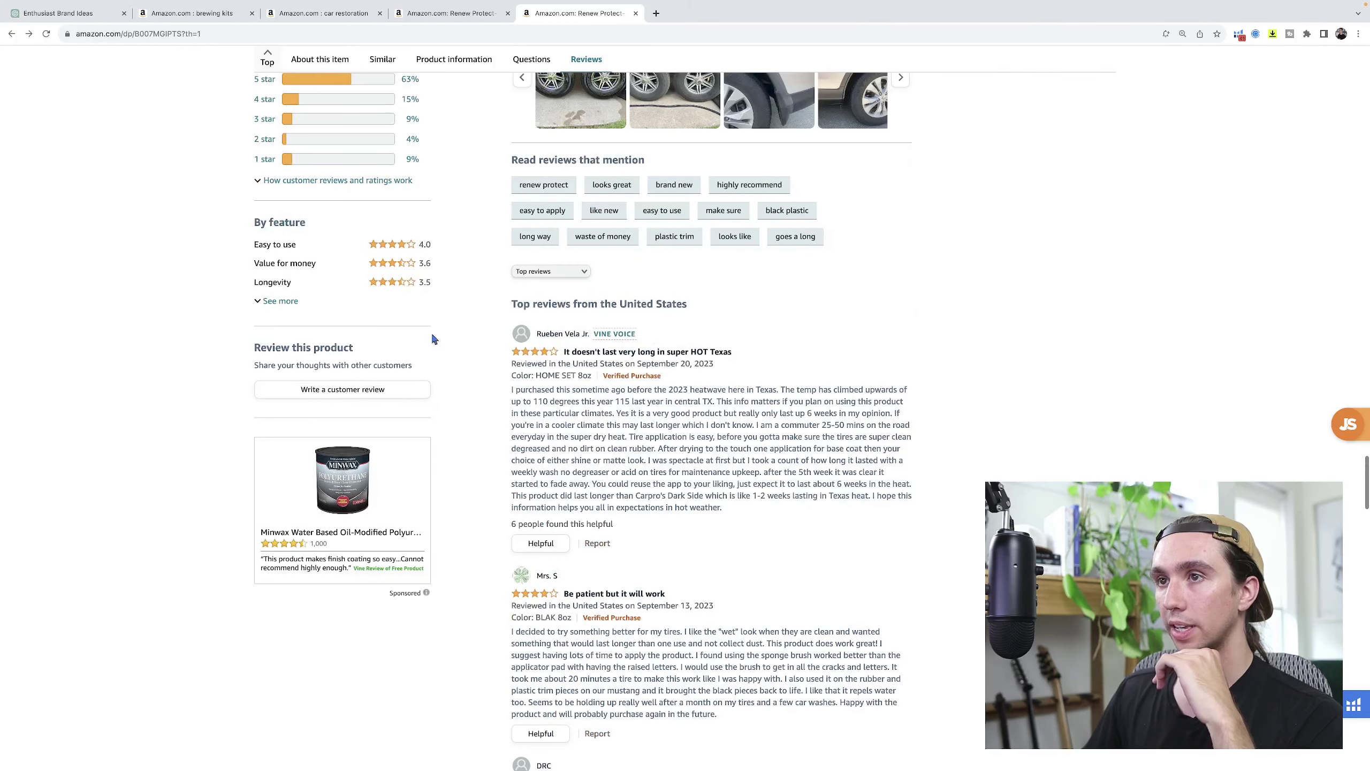
pyautogui.scroll(2, 359, 295)
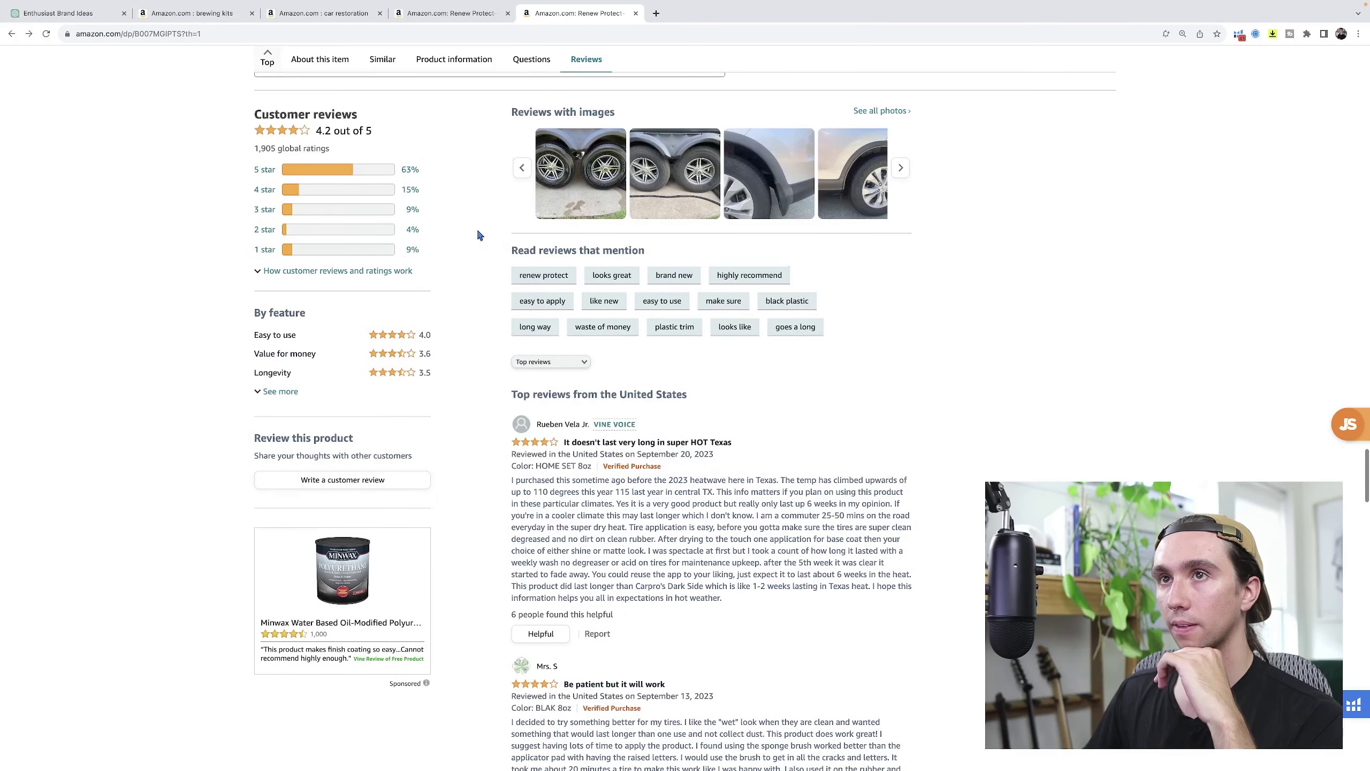
pyautogui.click(346, 215)
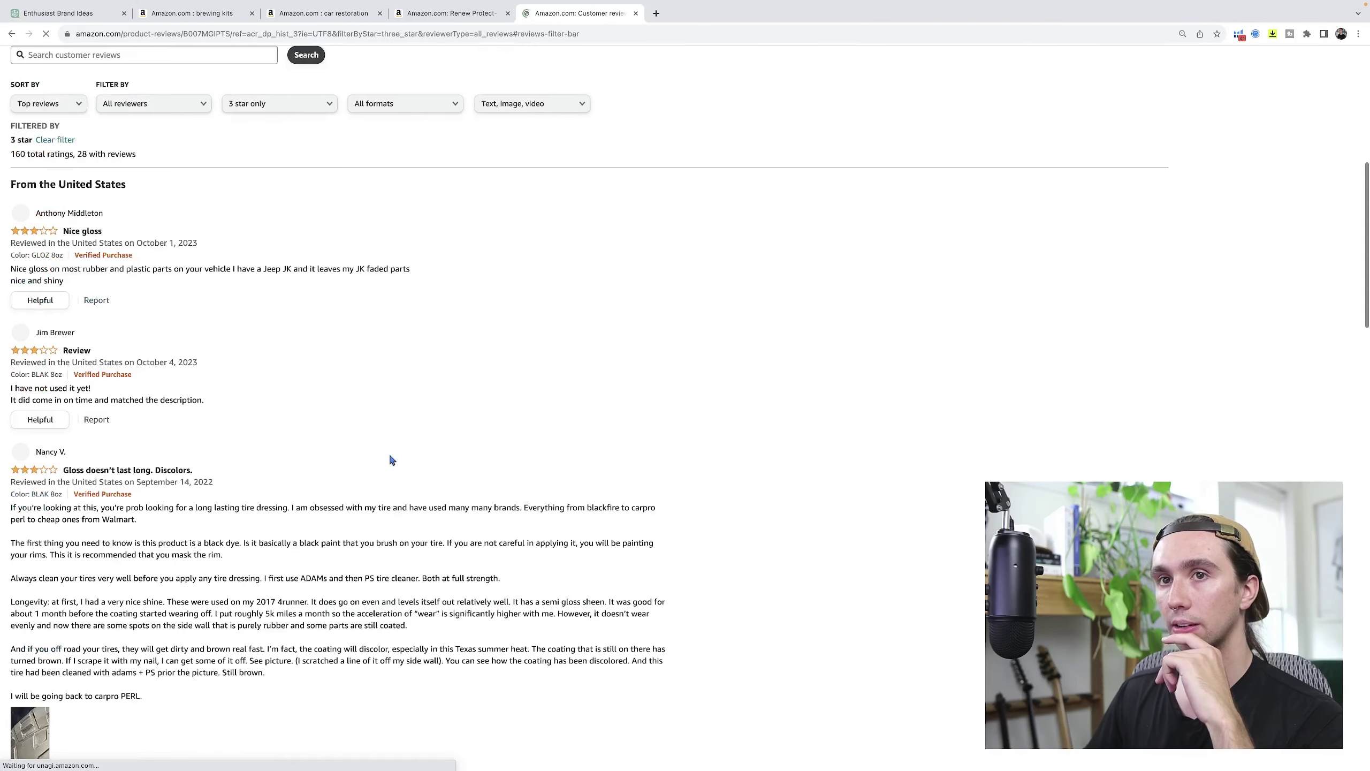
# Select the full text of the 'Gloss doesn't last long. Discolors.' review
pyautogui.scroll(-3, 392, 467)
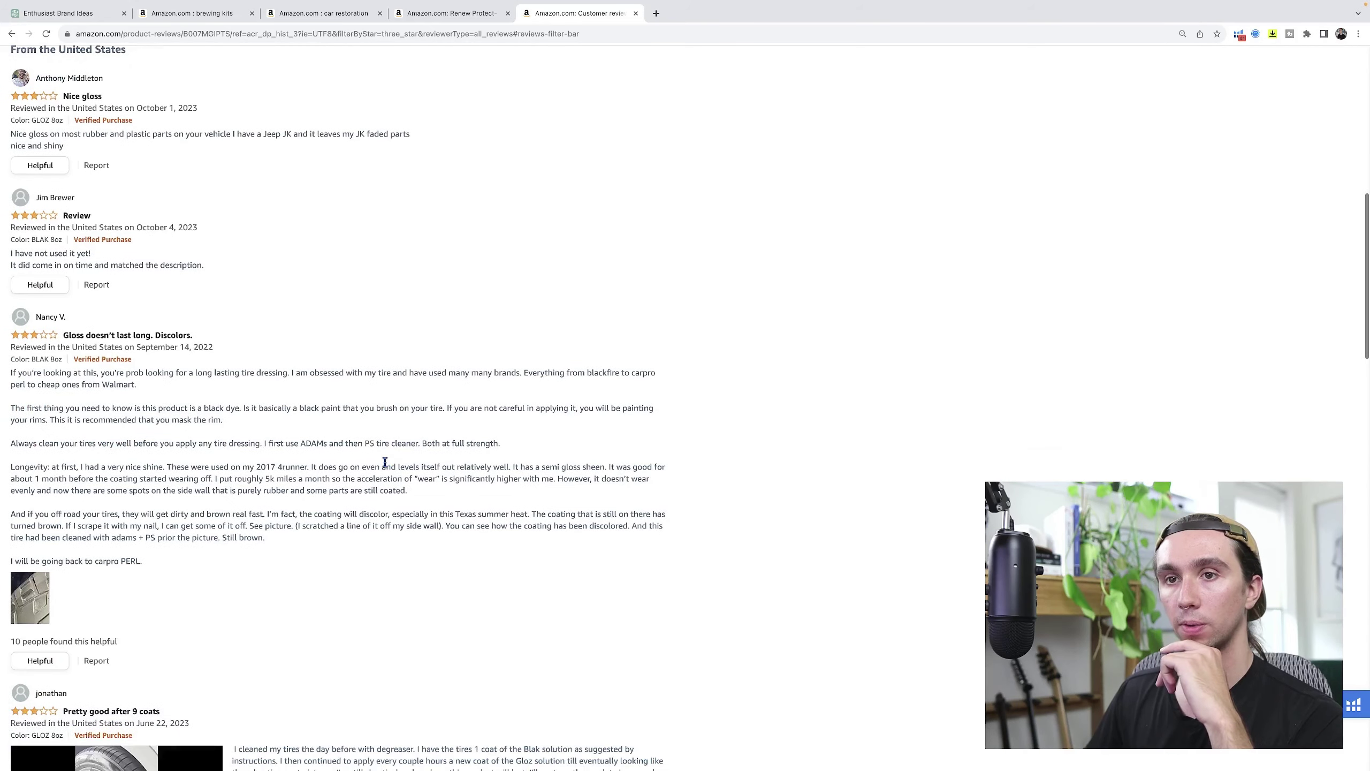
pyautogui.scroll(-1, 164, 575)
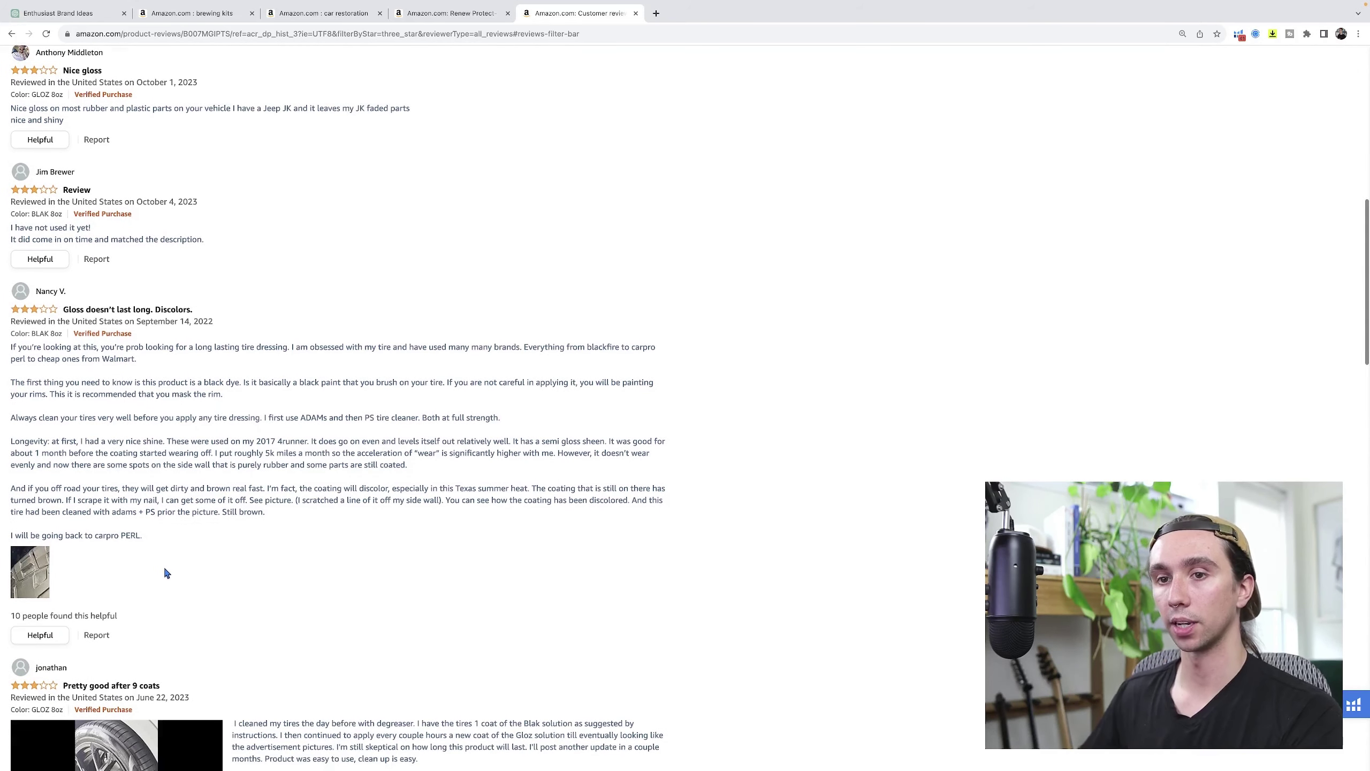
pyautogui.scroll(-2, 173, 577)
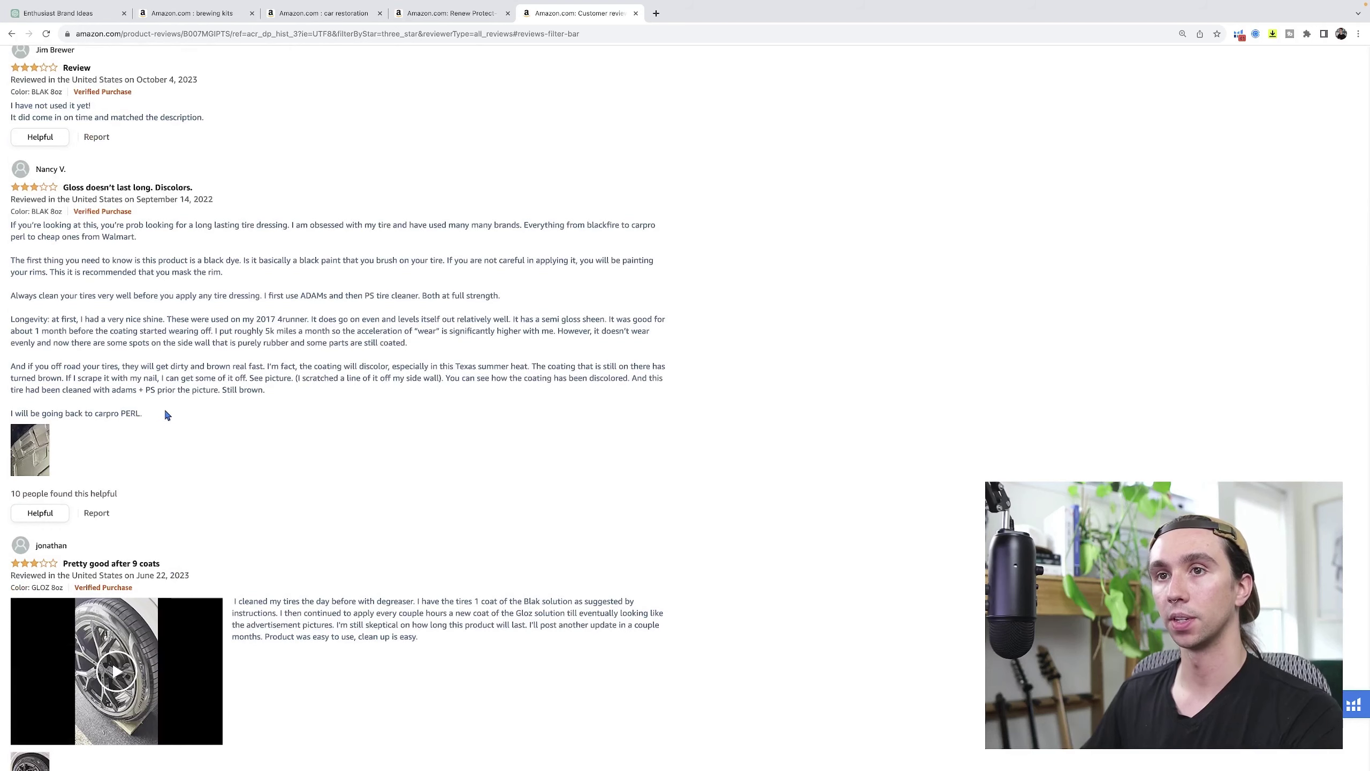
pyautogui.moveTo(165, 412); pyautogui.dragTo(11, 226)
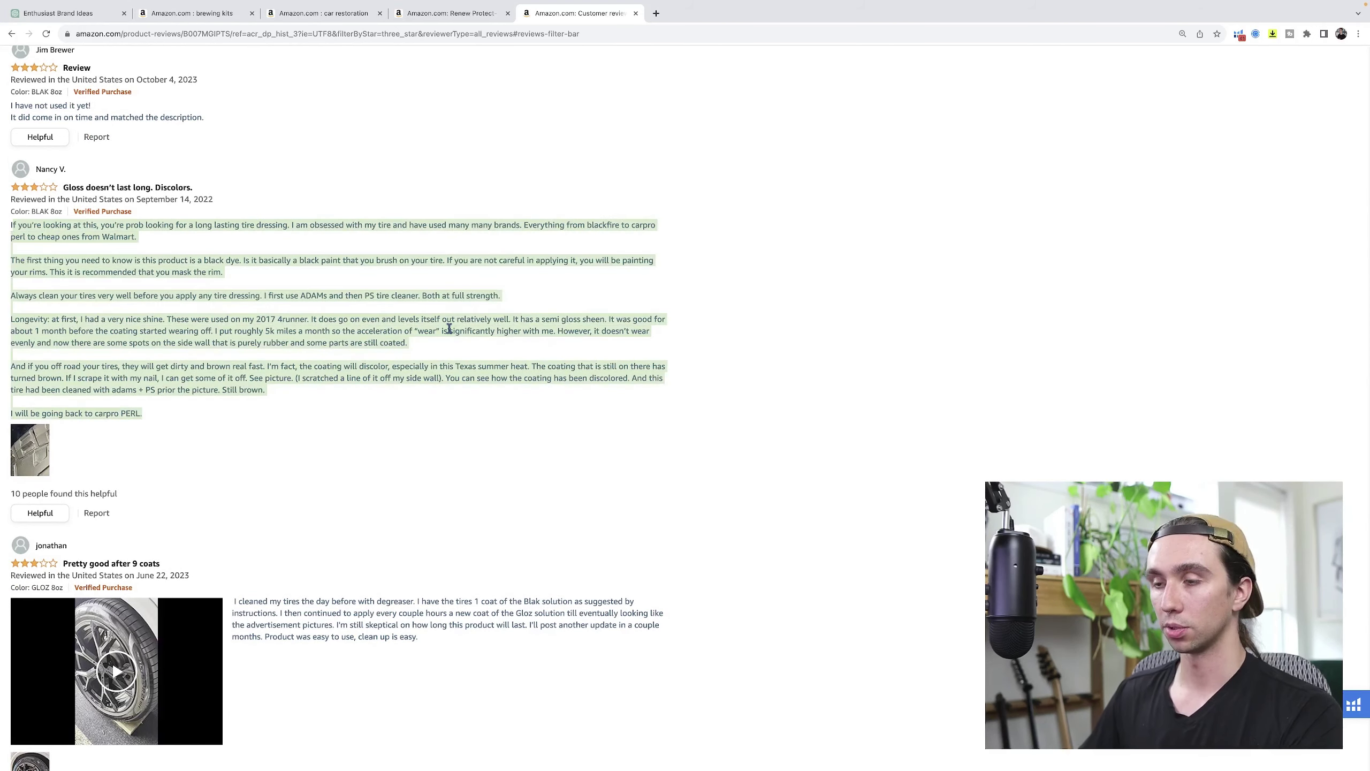
# In Enthusiast Brand Ideas, ask for solutions and send the pasted 3-star review
pyautogui.click(40, 6)
pyautogui.scroll(-15, 542, 750)
pyautogui.scroll(-7, 542, 750)
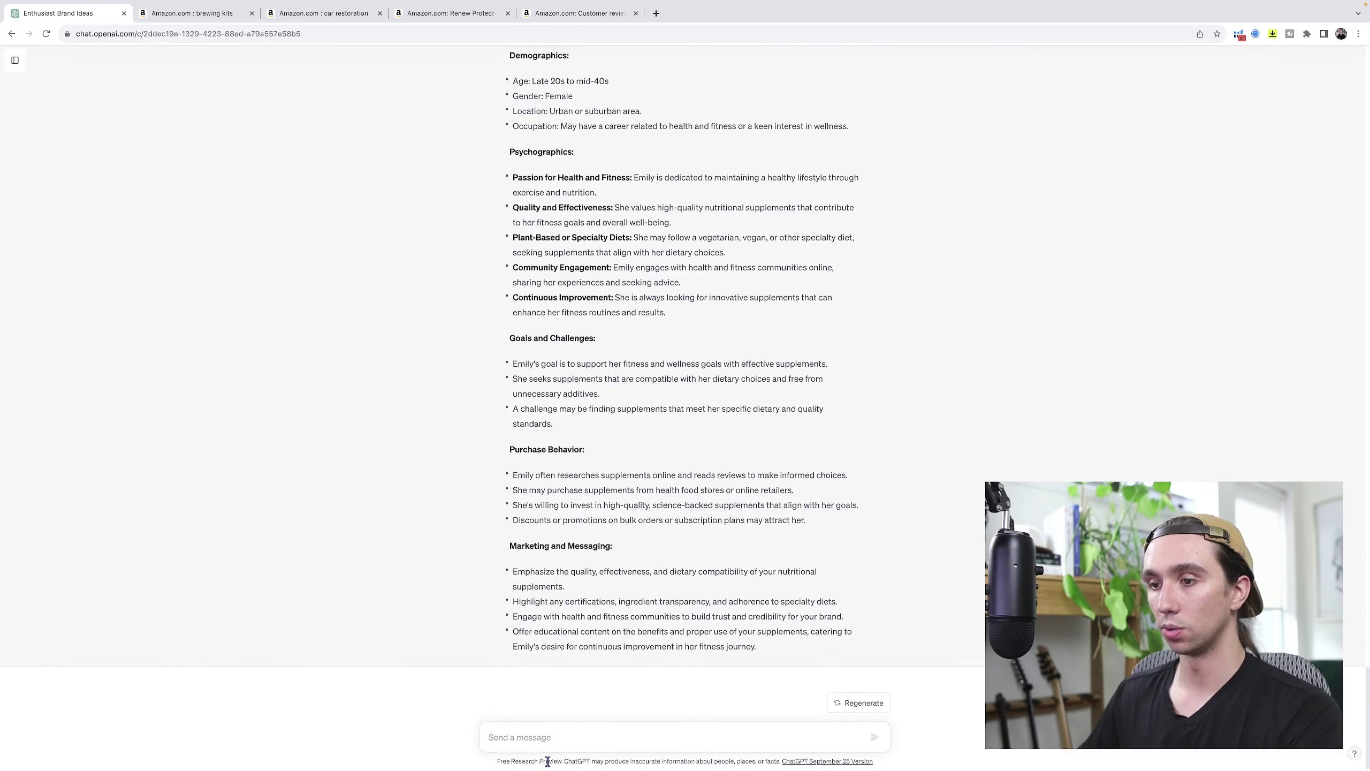
pyautogui.write('can')
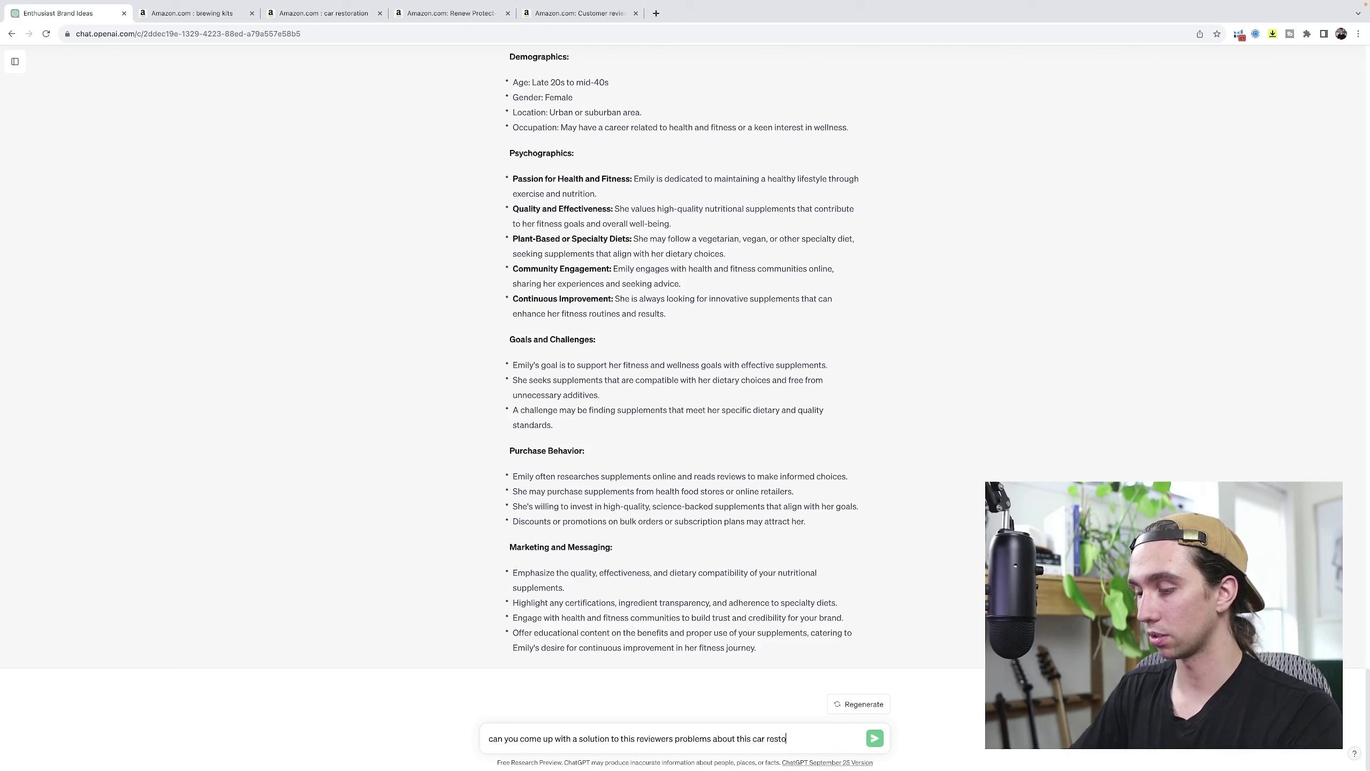
pyautogui.write('duct:')
pyautogui.press('super+v')
pyautogui.press('Return')
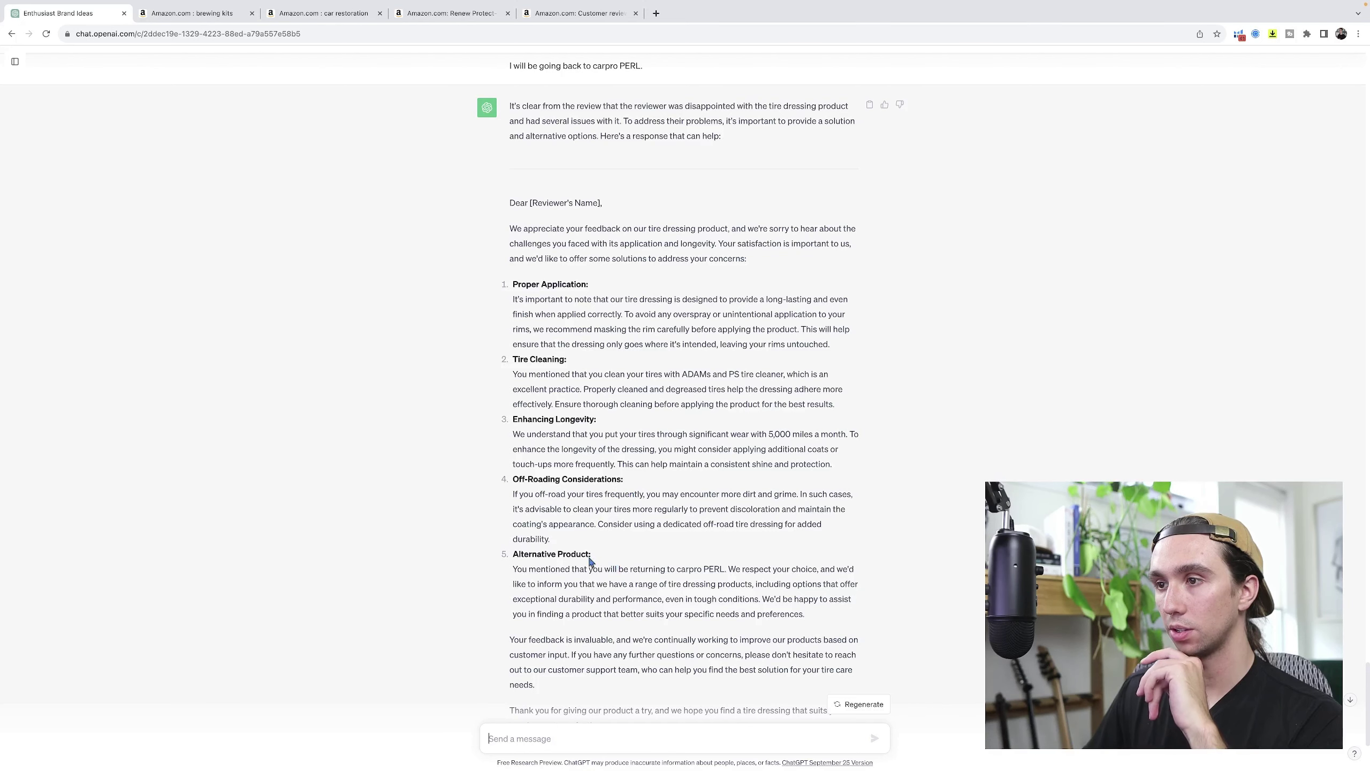
# Read ChatGPT's tire-dressing advice, from Proper Application and Tire Cleaning to Off-Roading Considerations
pyautogui.scroll(-3, 587, 561)
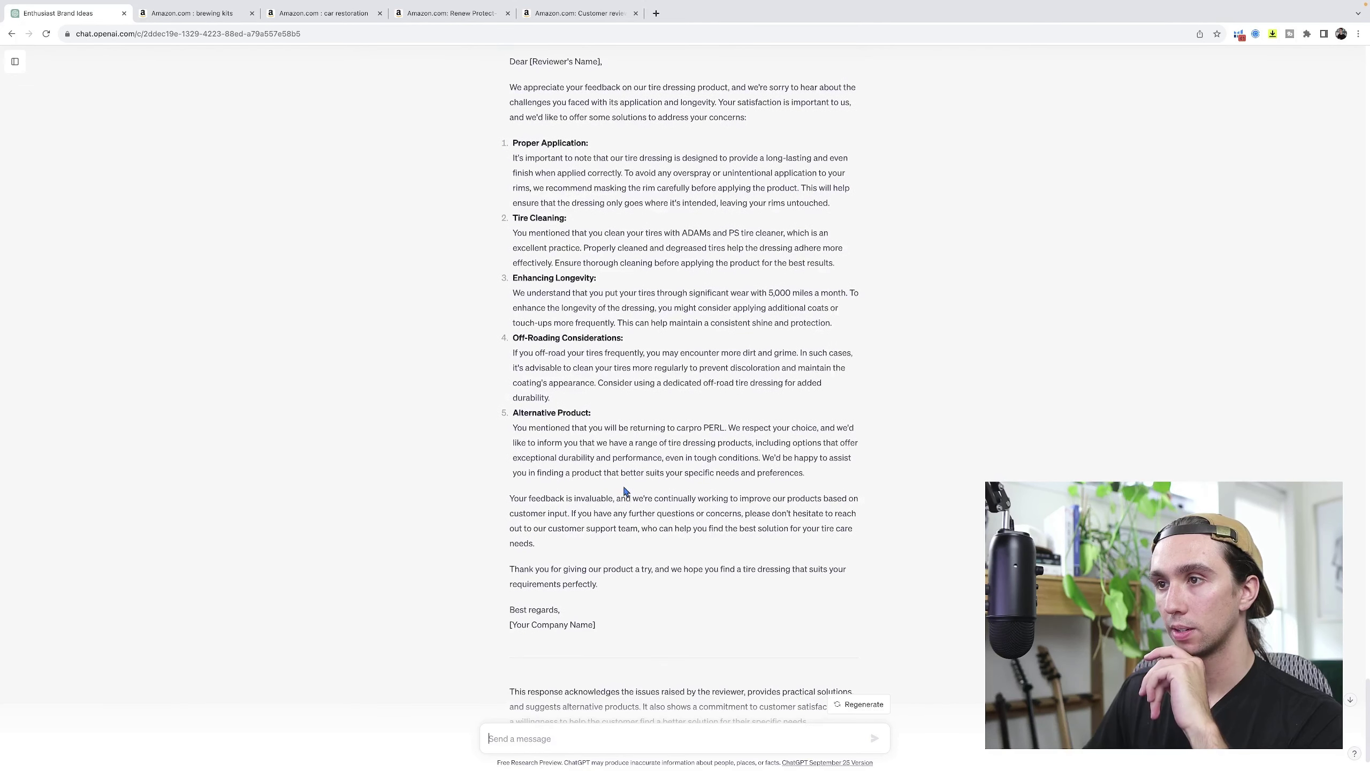
pyautogui.scroll(1, 708, 474)
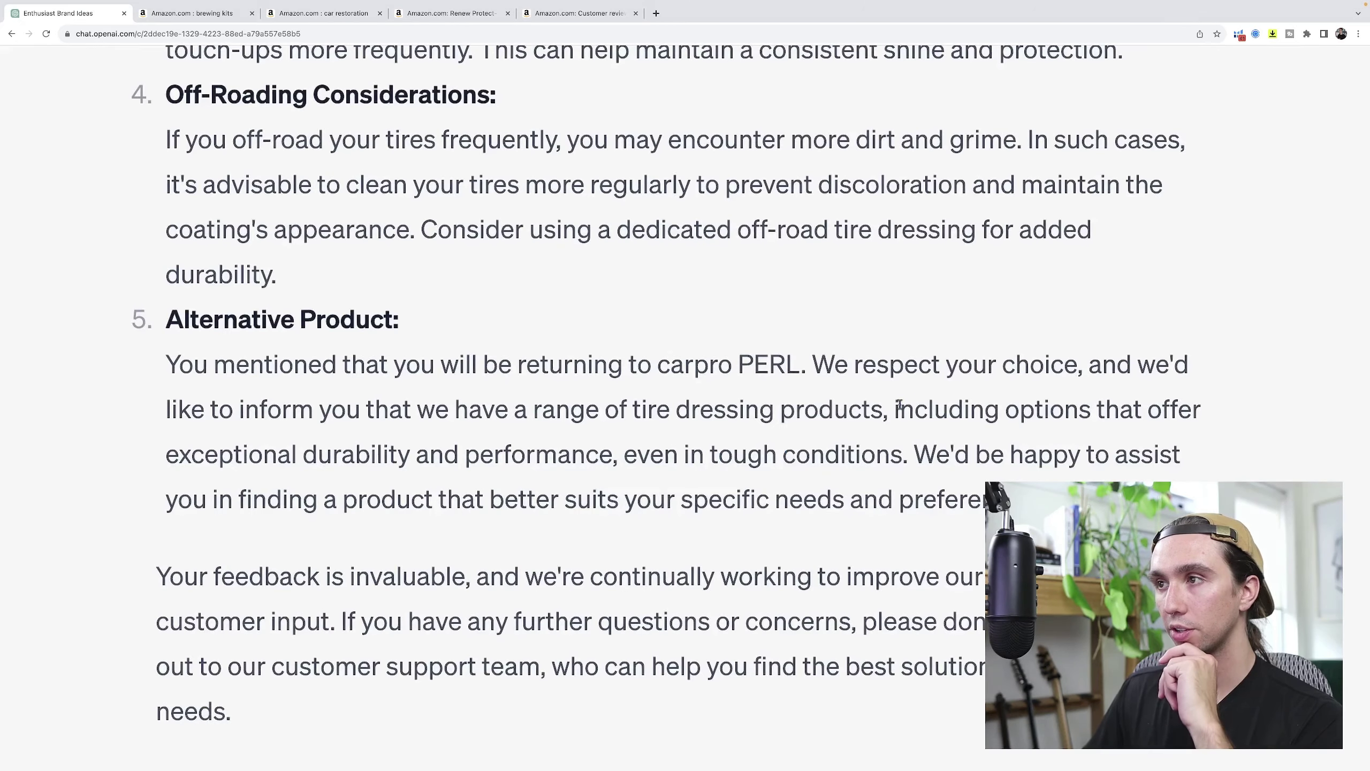
pyautogui.scroll(8, 845, 408)
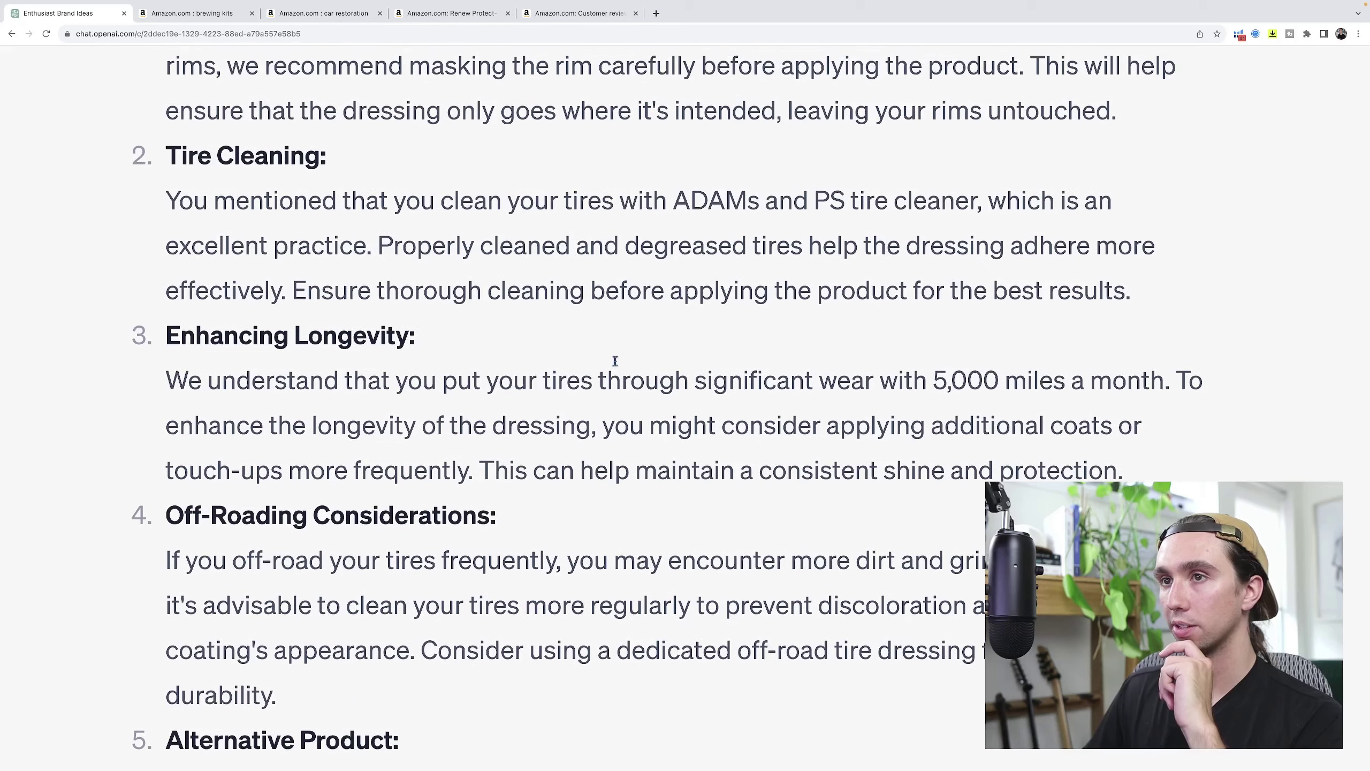
pyautogui.scroll(1, 361, 335)
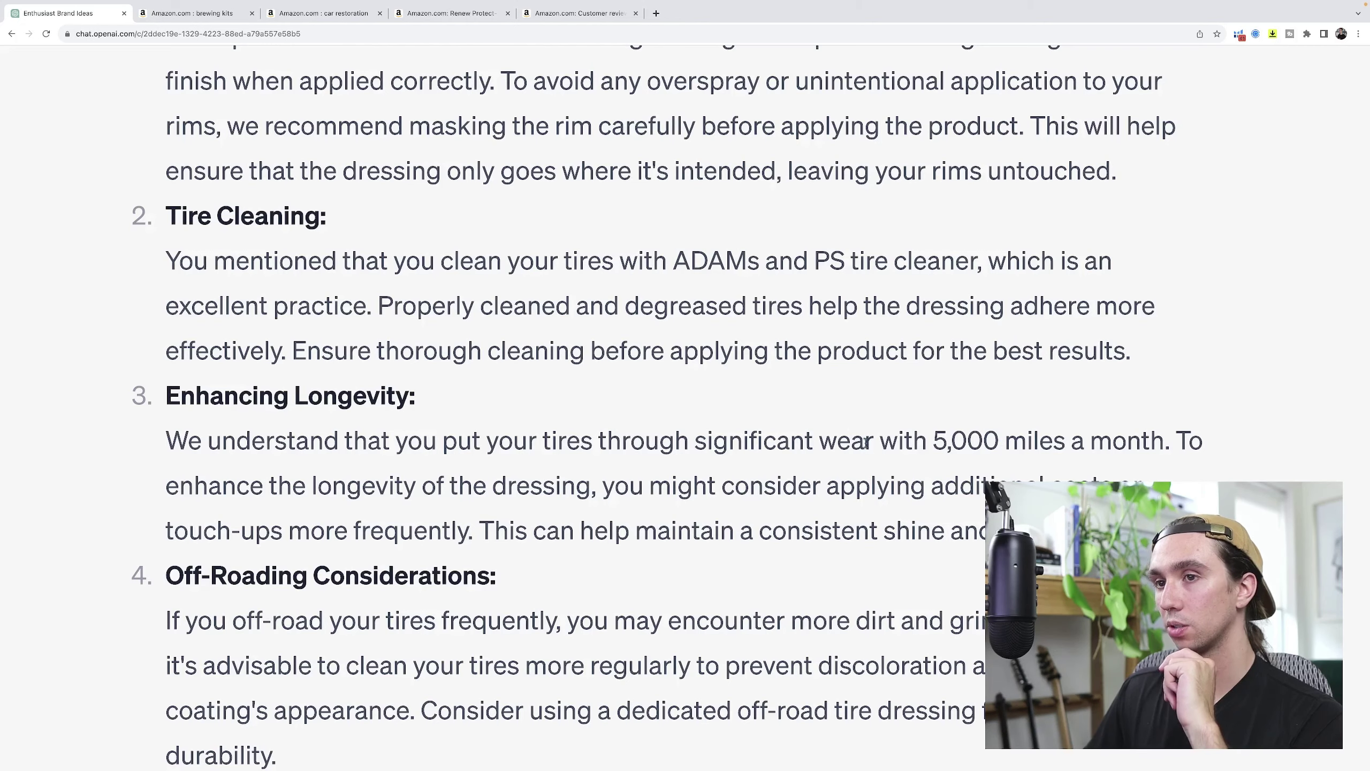
pyautogui.scroll(2, 737, 453)
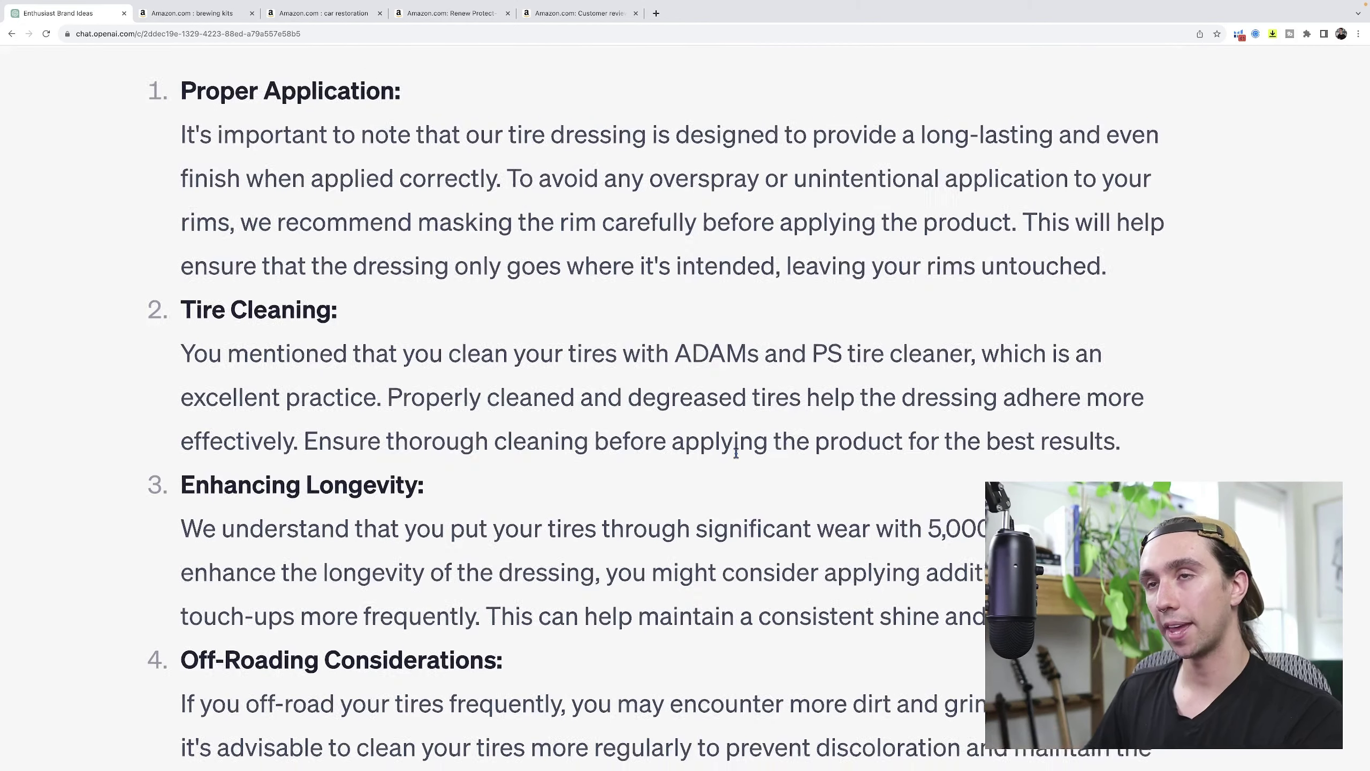
# Reset the zoom and ask ChatGPT how the product creator, not the customer, could improve it
pyautogui.hotkey('ctrl', '0')
pyautogui.scroll(-6, 742, 452)
pyautogui.write('instead of')
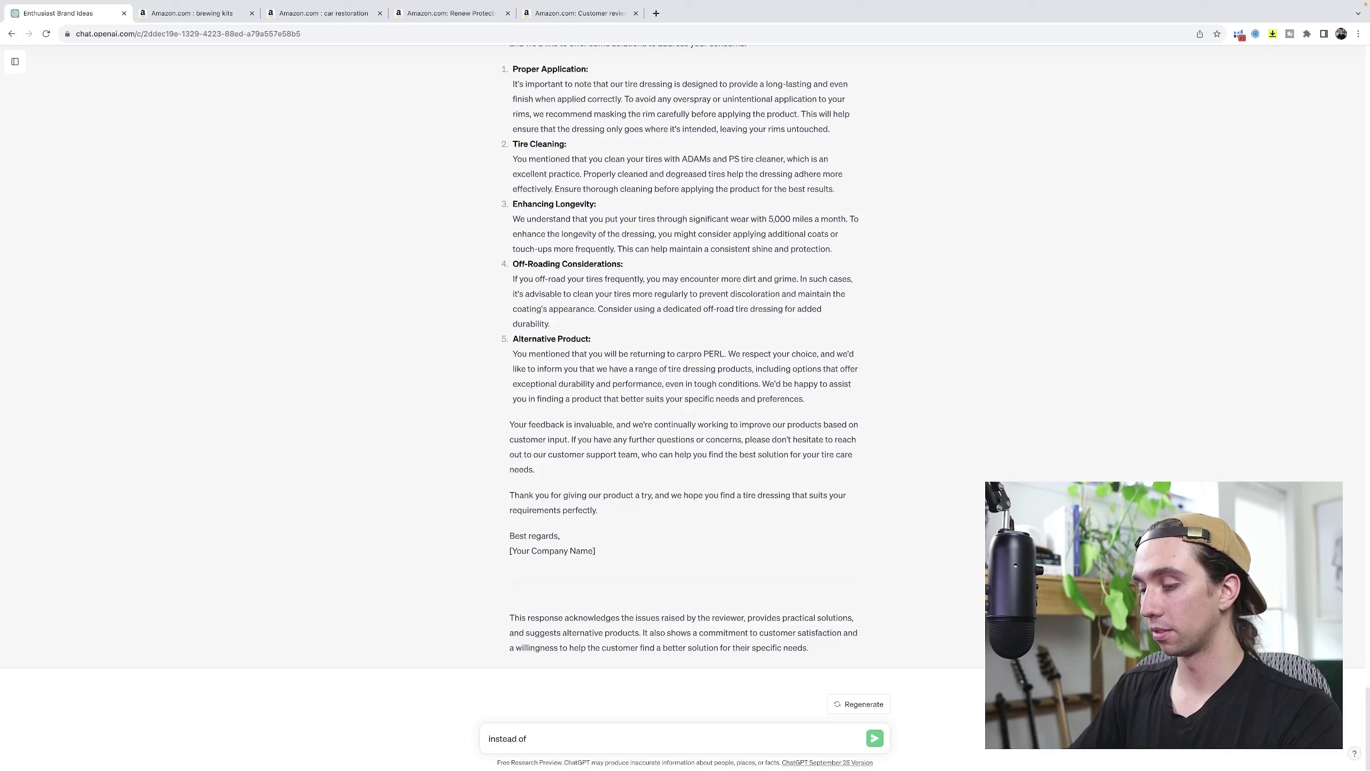
pyautogui.write(' resposning')
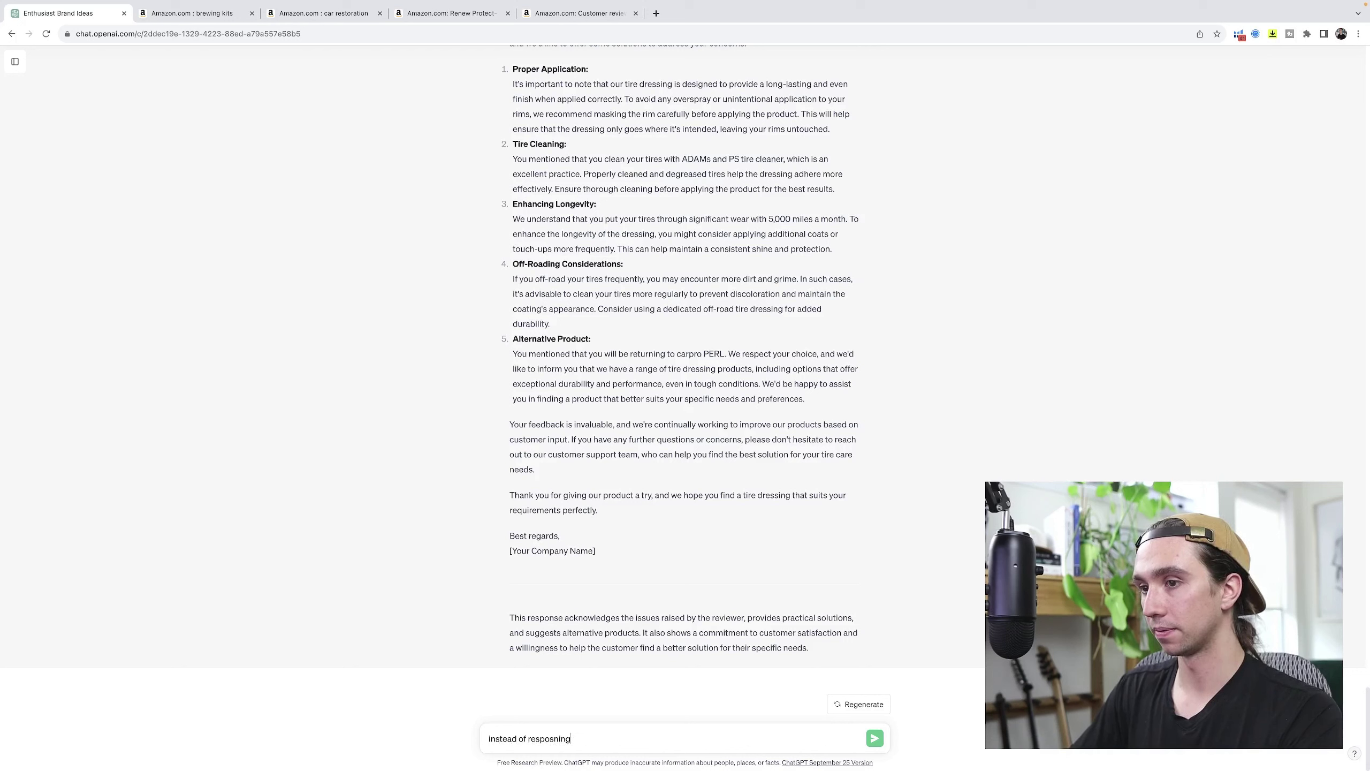
pyautogui.write('dsing to the cu')
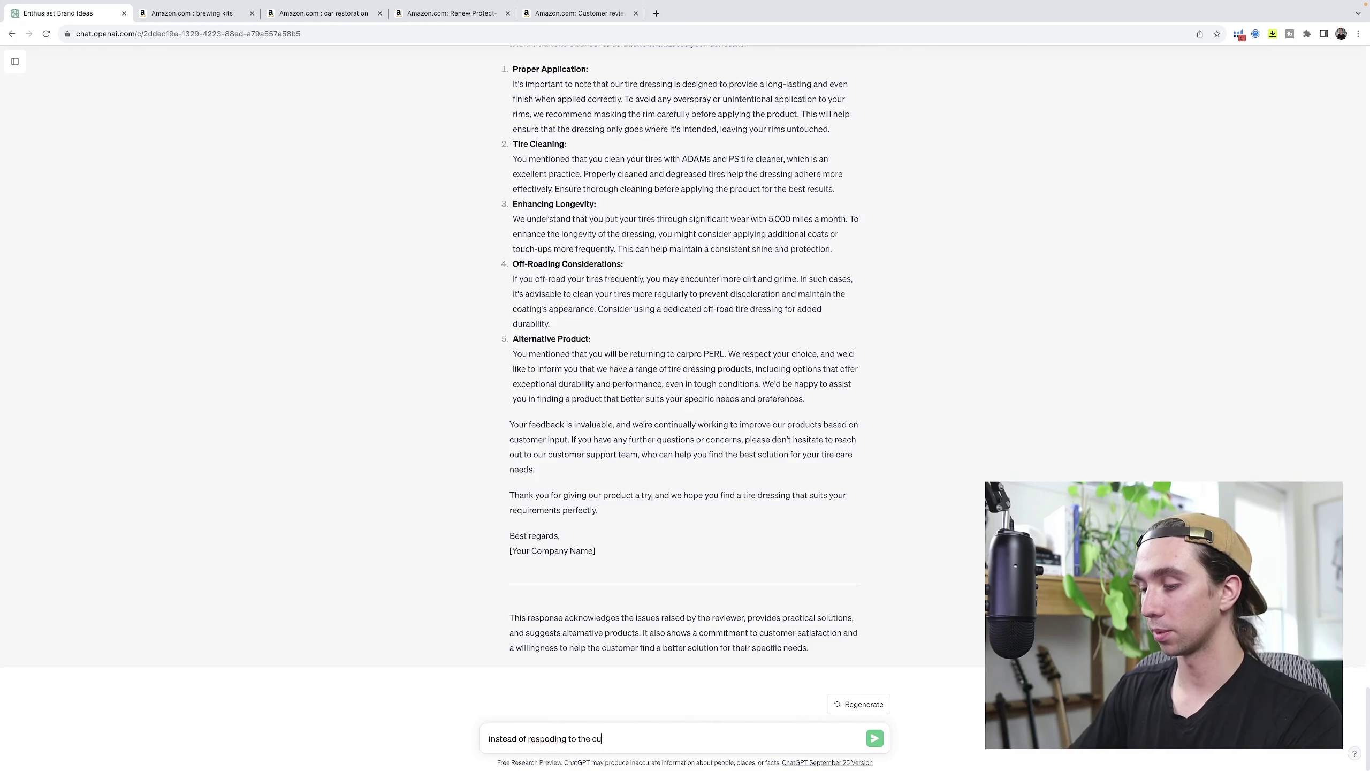
pyautogui.write('stomer just tel')
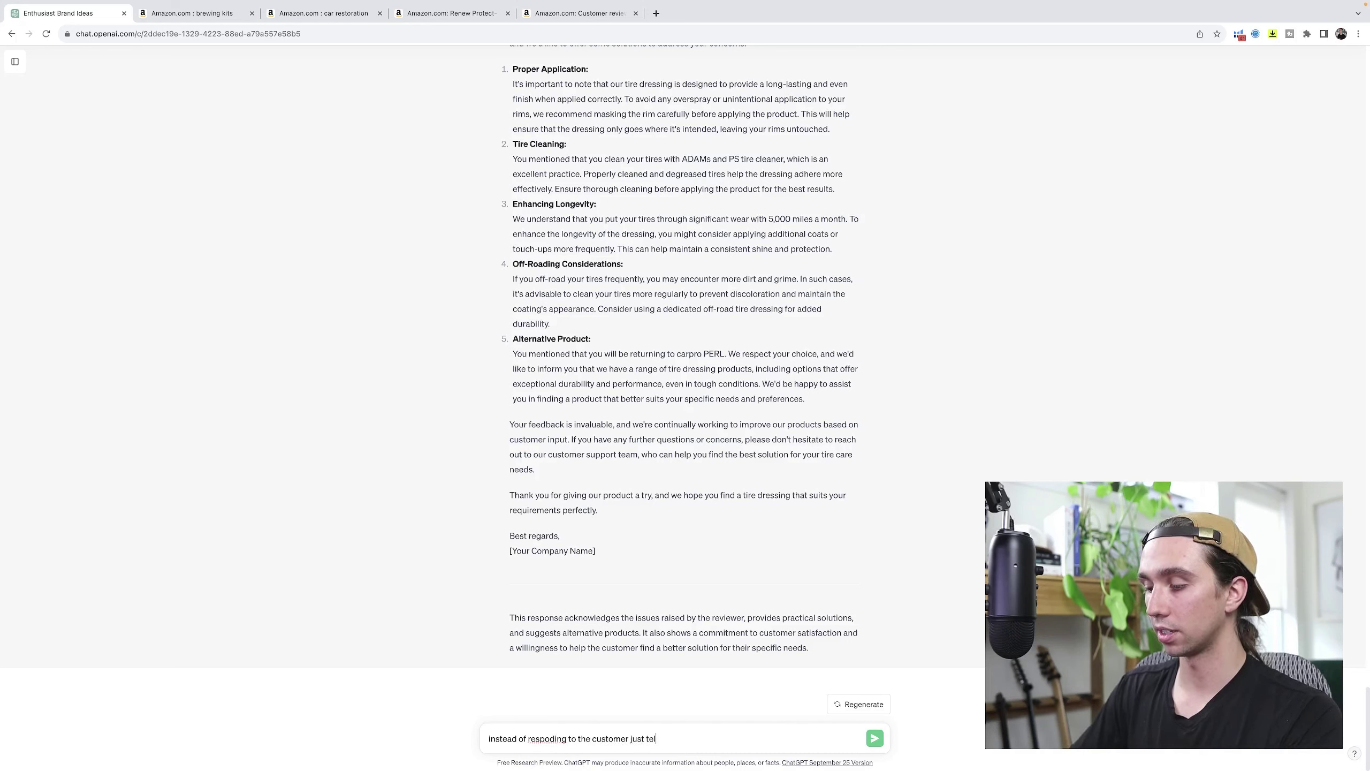
pyautogui.write('l me the product')
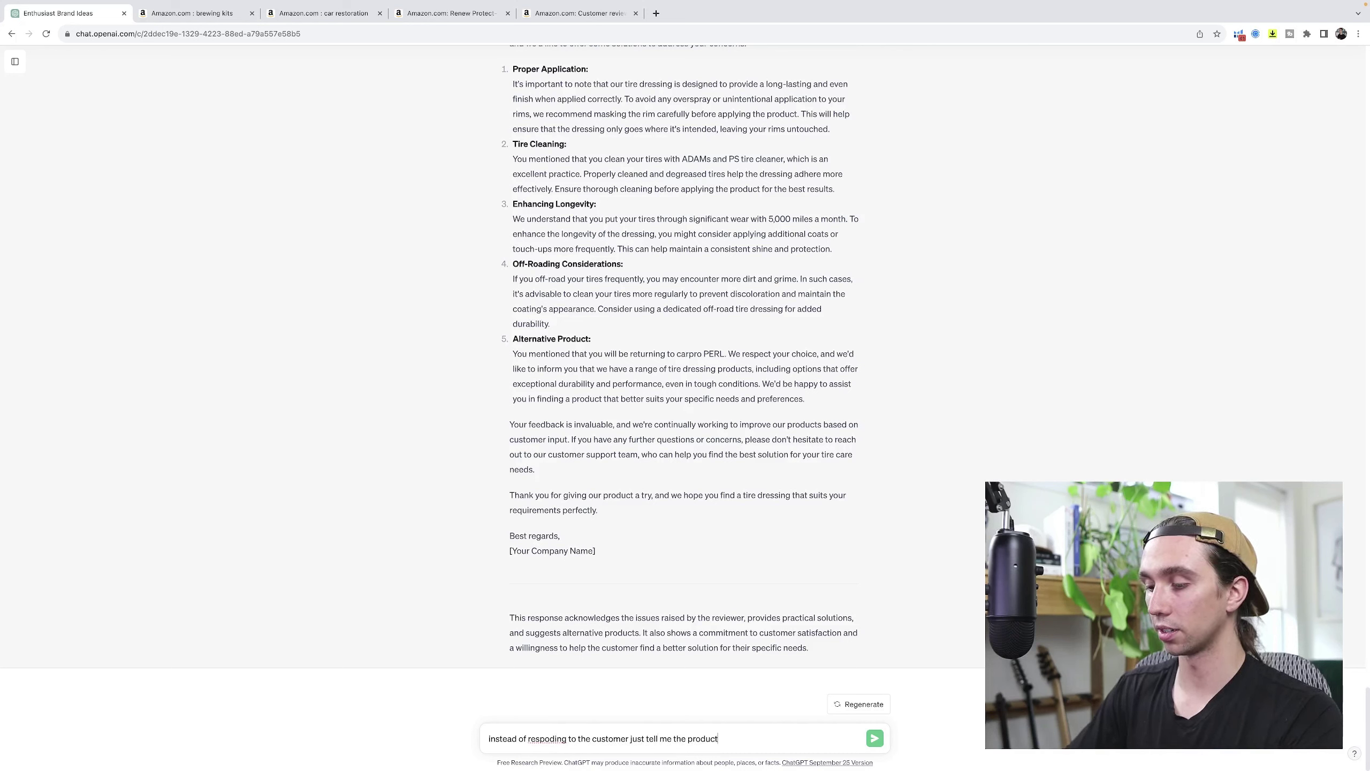
pyautogui.write(' creator how ')
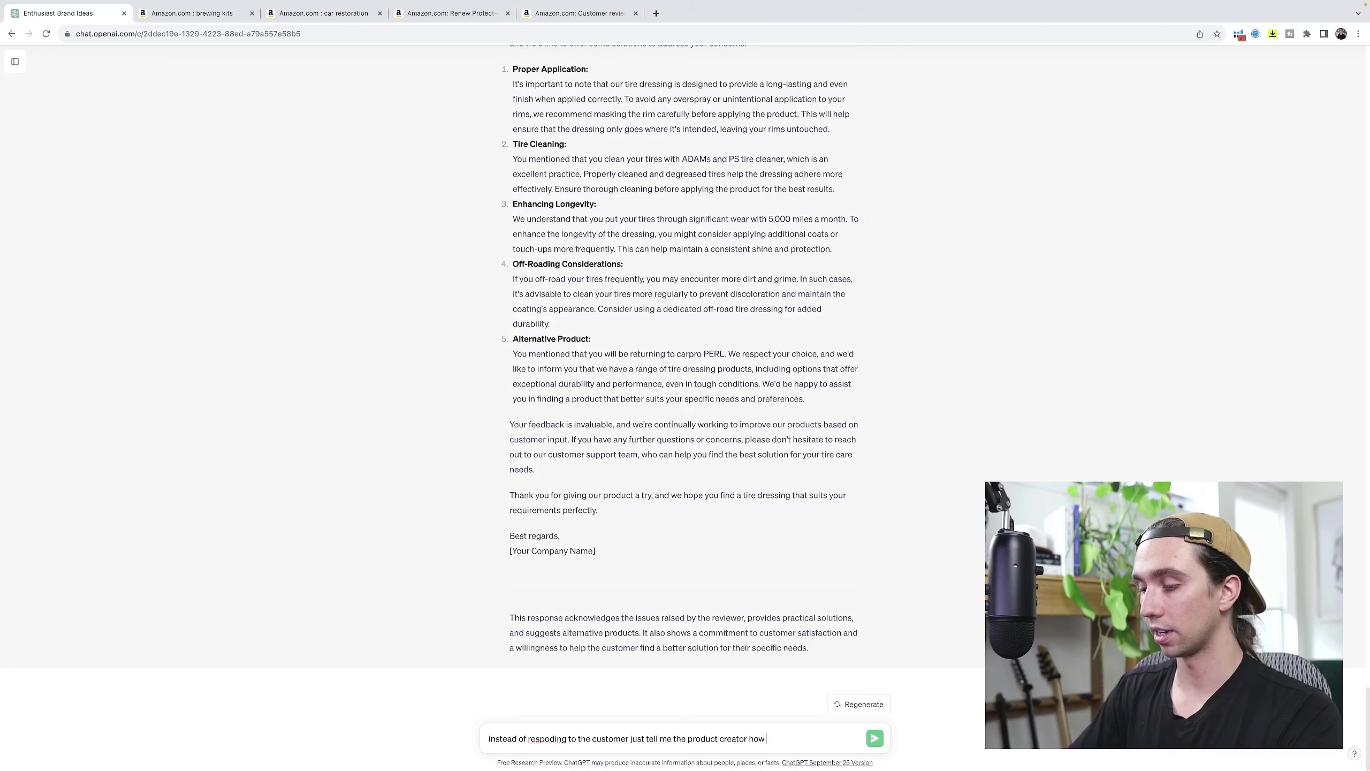
pyautogui.write('to make it better')
pyautogui.press('Return')
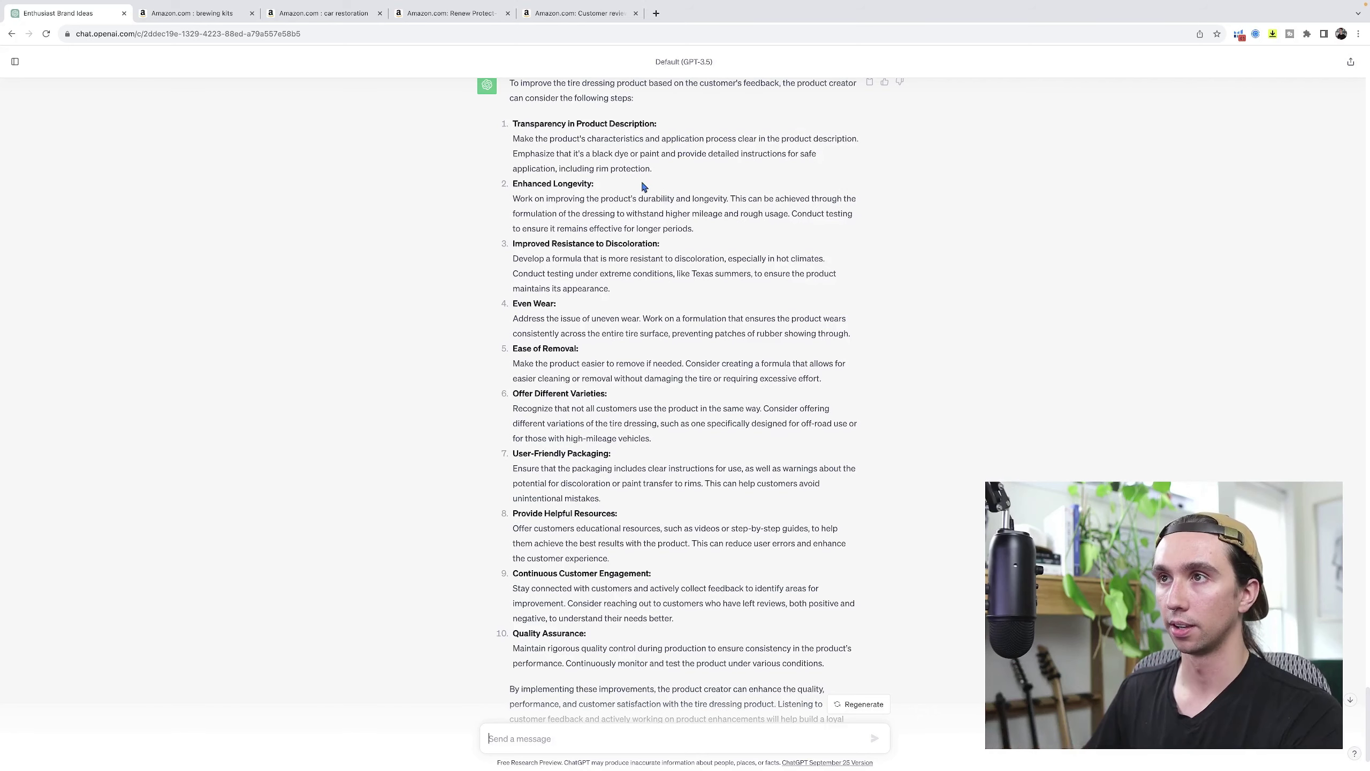
# Return to the Amazon 3-star reviews tab at normal zoom
pyautogui.click(582, 14)
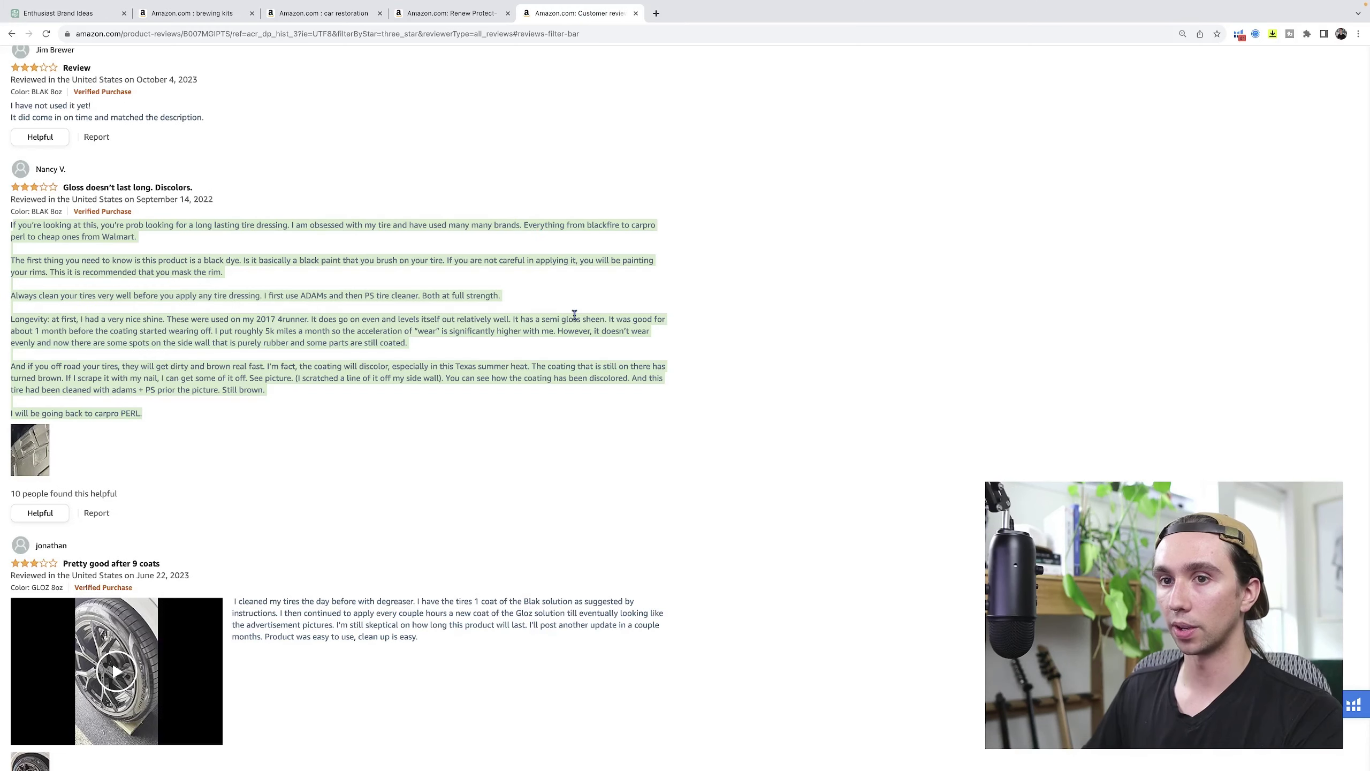
pyautogui.press('super+plus')
pyautogui.press('super+plus')
pyautogui.press('super+plus')
pyautogui.press('super+plus')
pyautogui.press('super+minus')
pyautogui.press('super+minus')
pyautogui.press('super+minus')
pyautogui.press('super+minus')
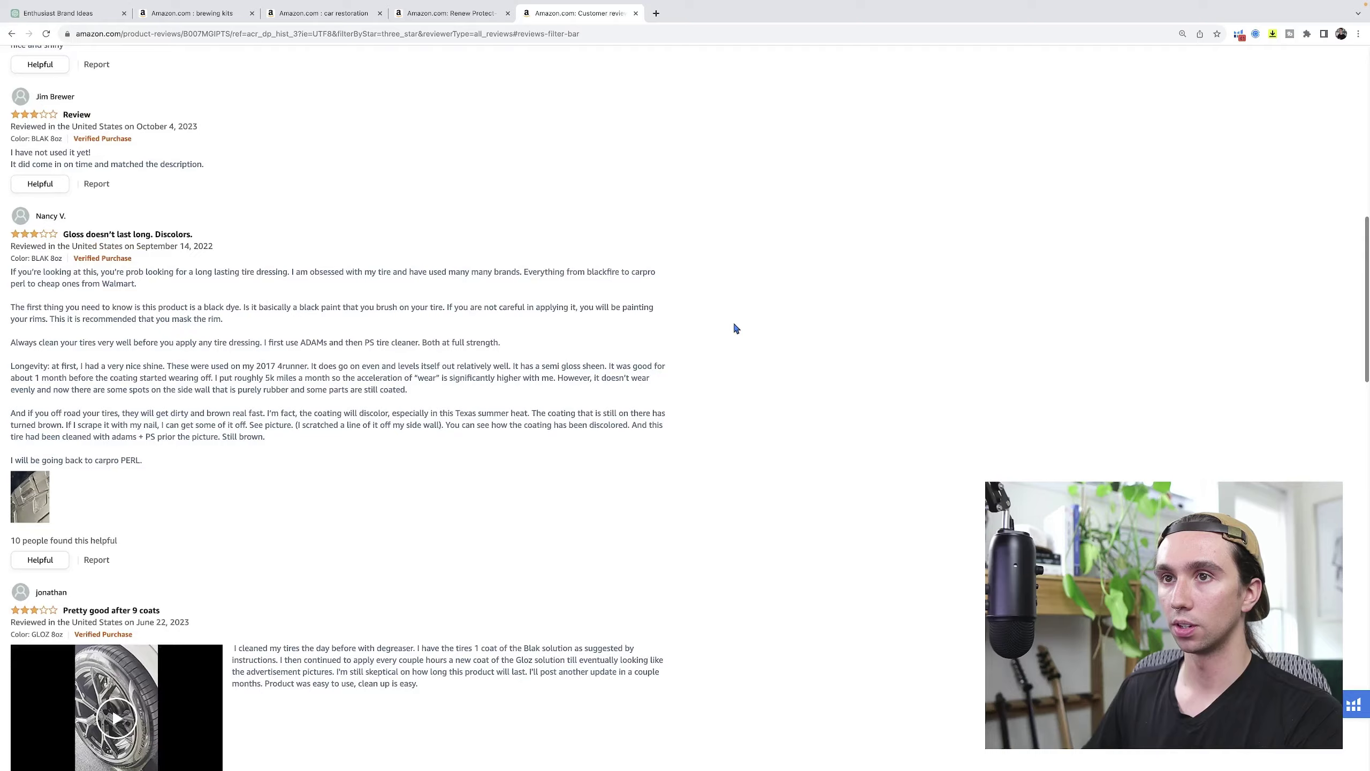
pyautogui.scroll(10, 734, 327)
# Open the Renew Protect Blak listing and check Helium 10's 1,633 30-day sales and $8.34 FBA fee
pyautogui.click(304, 143)
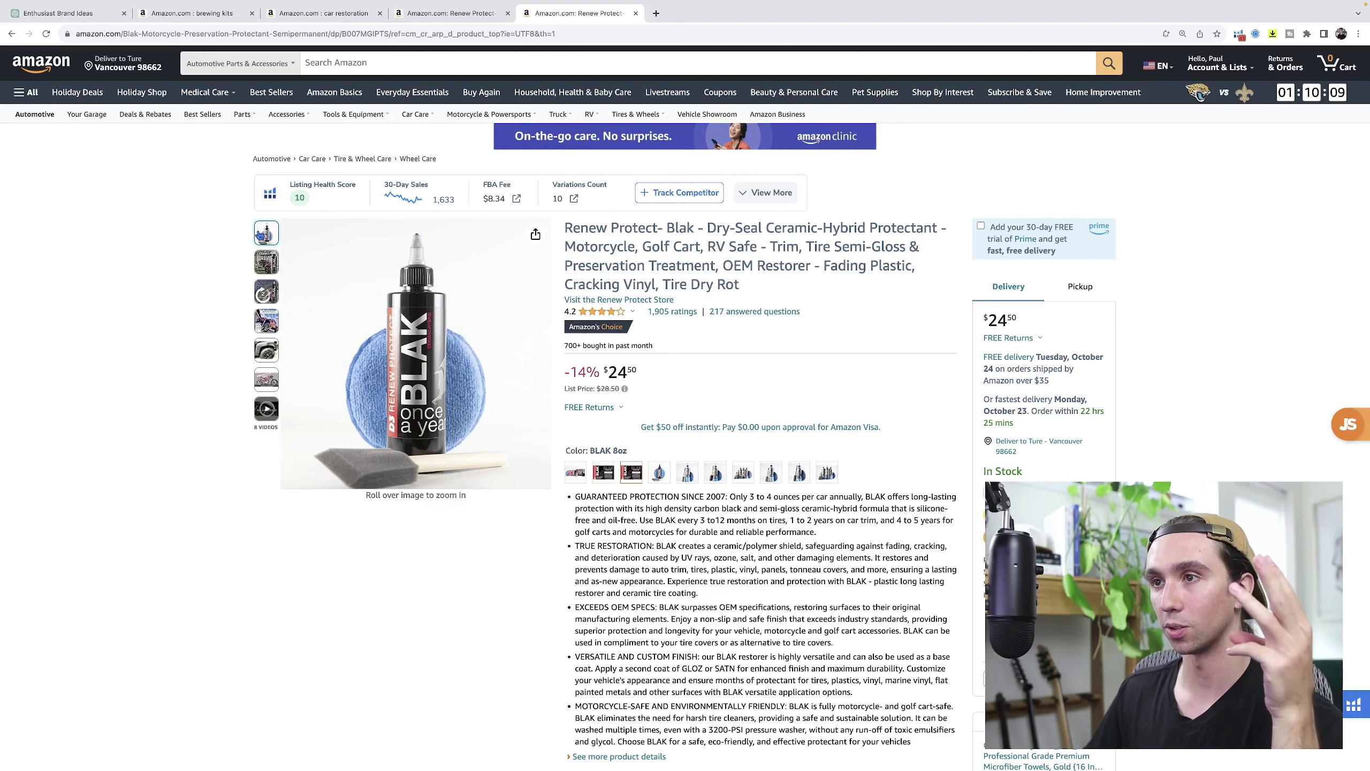
pyautogui.scroll(-15, 261, 378)
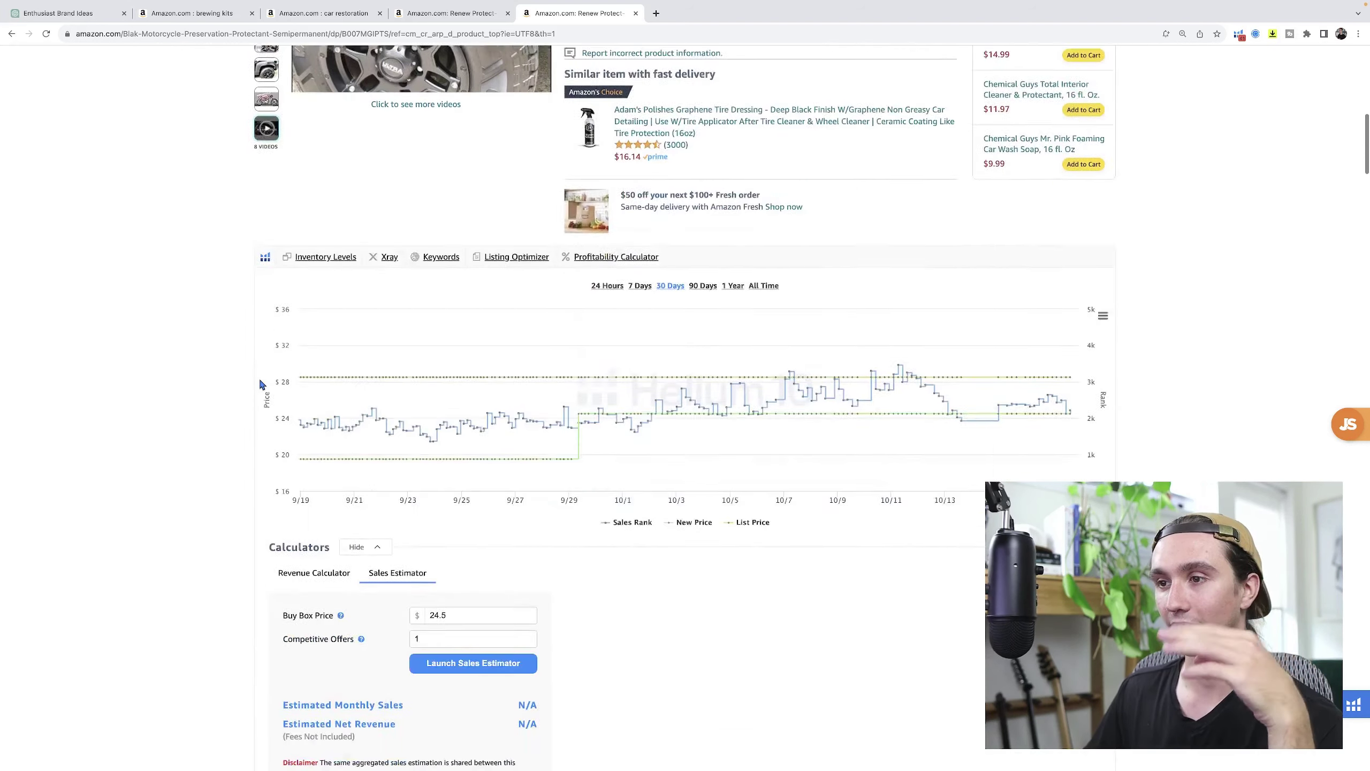
pyautogui.scroll(-8, 262, 383)
pyautogui.scroll(12, 262, 384)
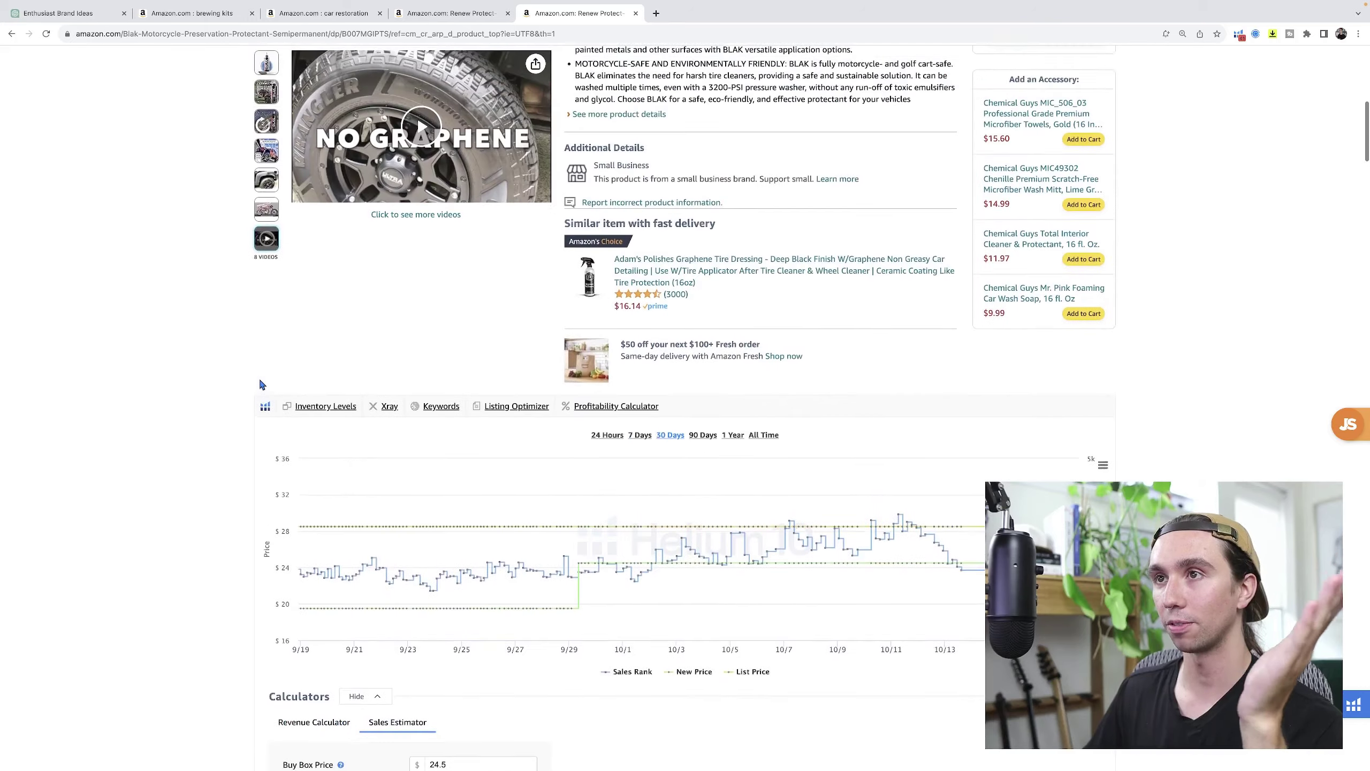
pyautogui.scroll(10, 261, 385)
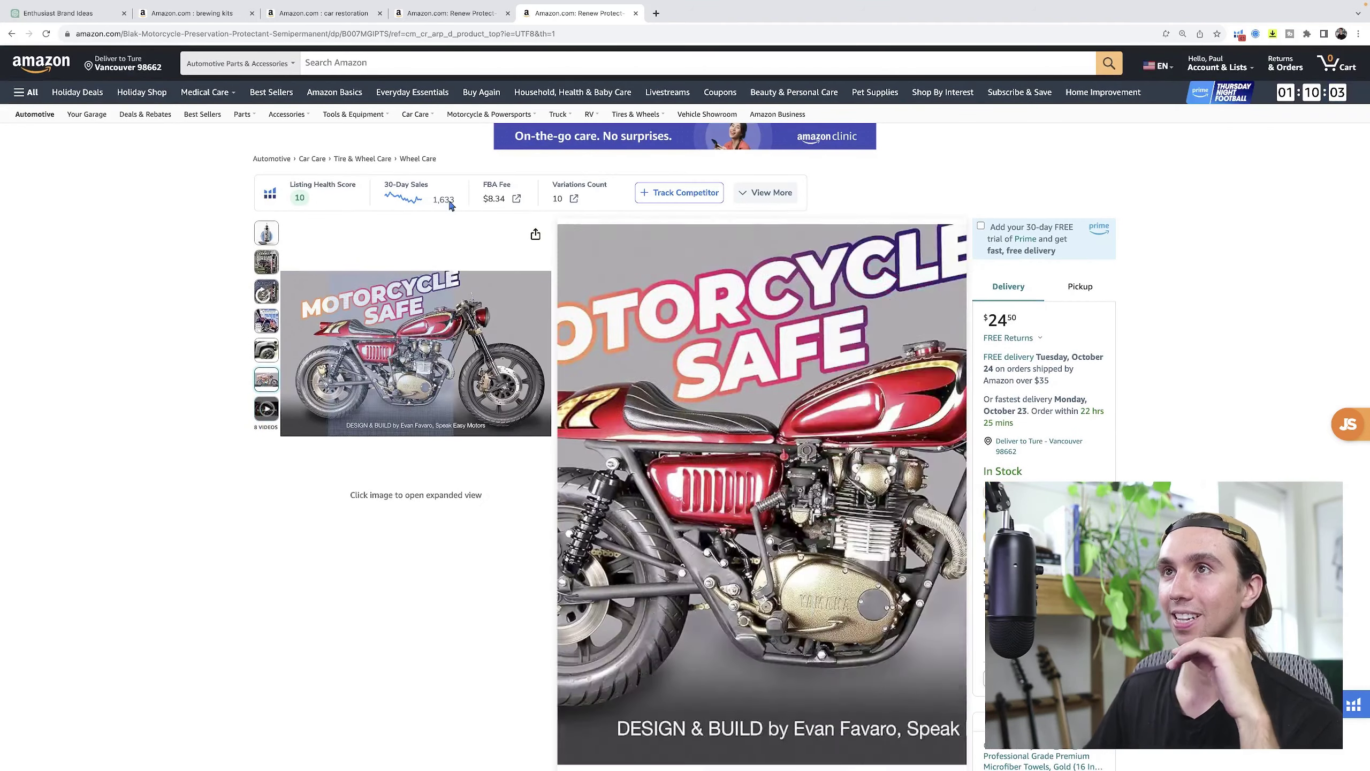
# Return to the Enthusiast Brand Ideas ChatGPT conversation showing the ten tire-dressing improvement steps
pyautogui.click(96, 15)
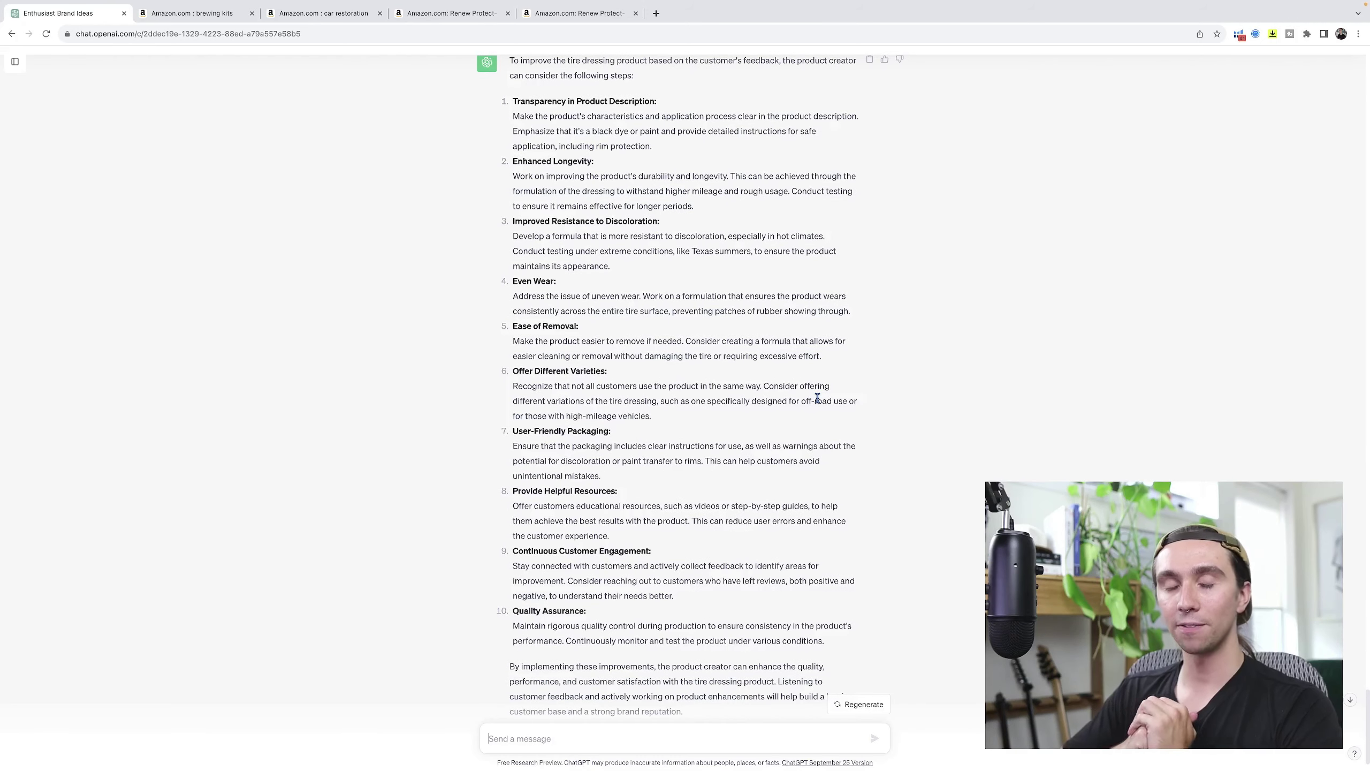